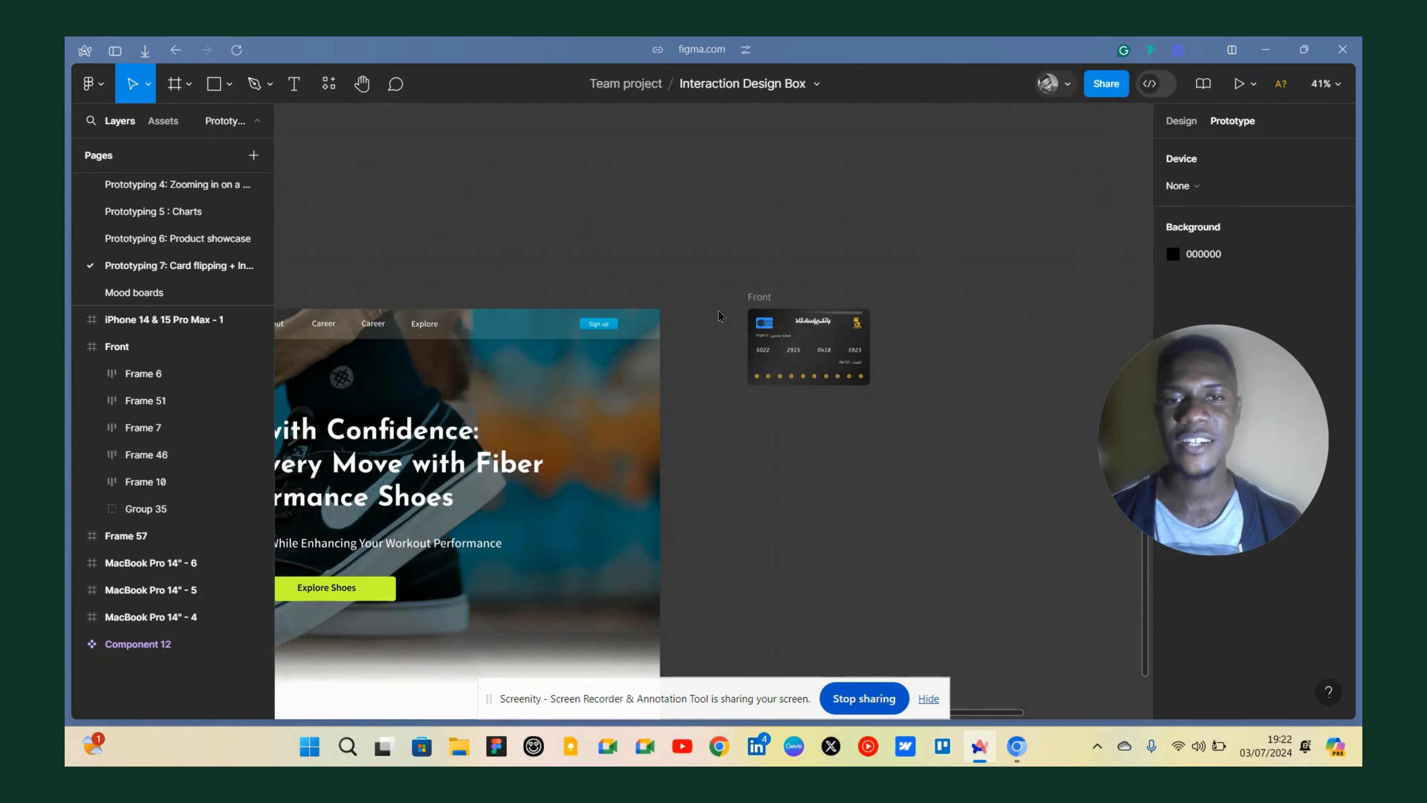
Pan and zoom across the canvas to review the landing page, the Front card frame and the iPhone frame.
scroll(718, 311, down, 5)
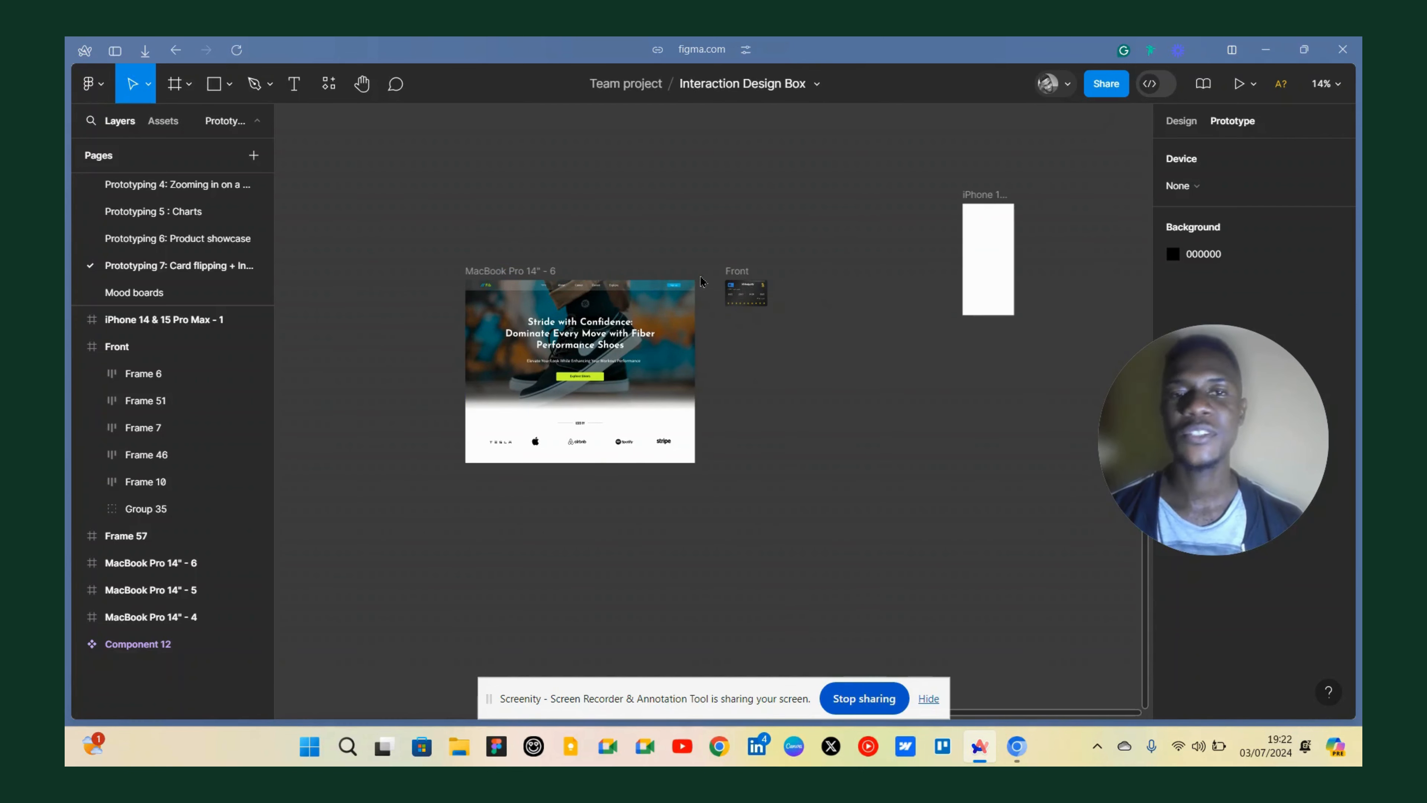
scroll(704, 281, up, 5)
scroll(713, 287, down, 5)
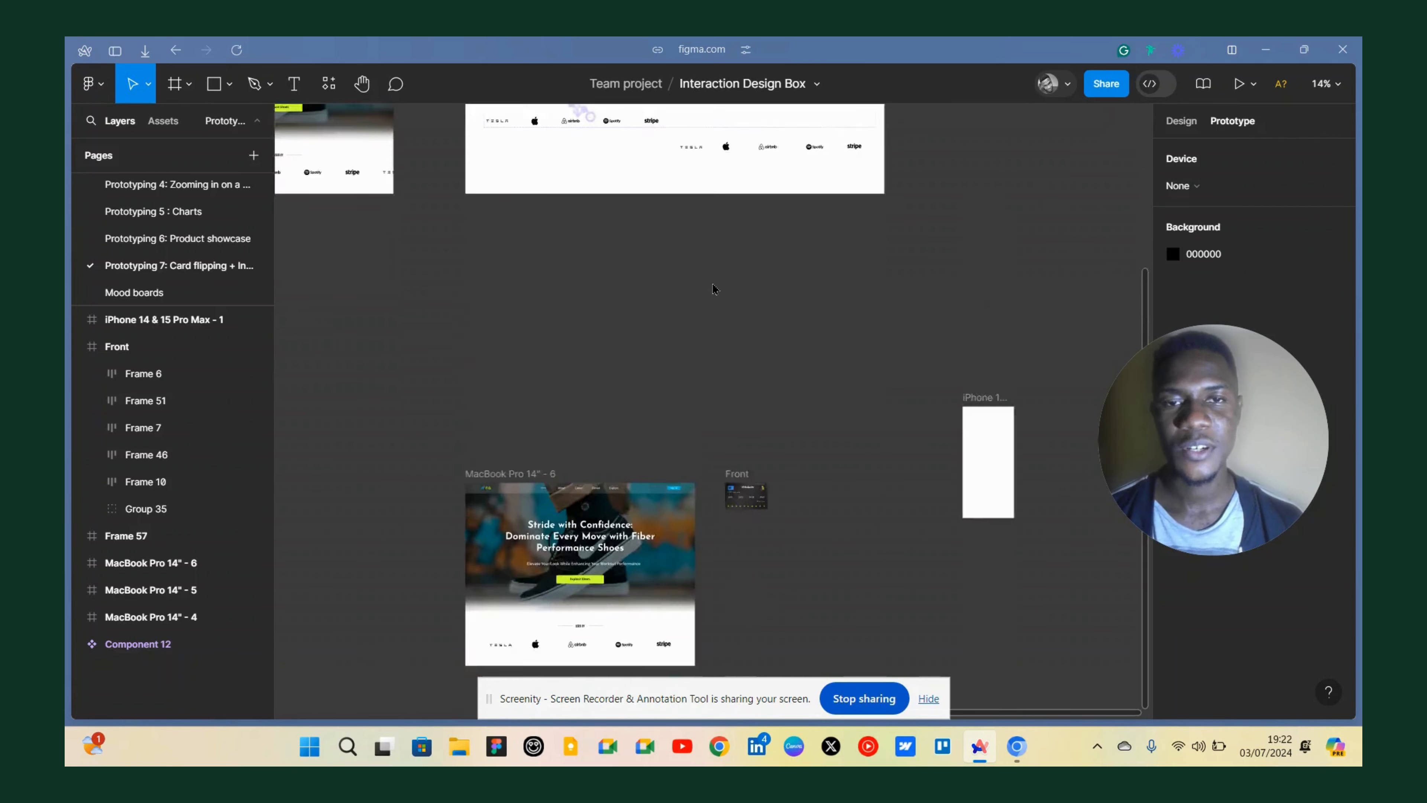
scroll(728, 278, up, 5)
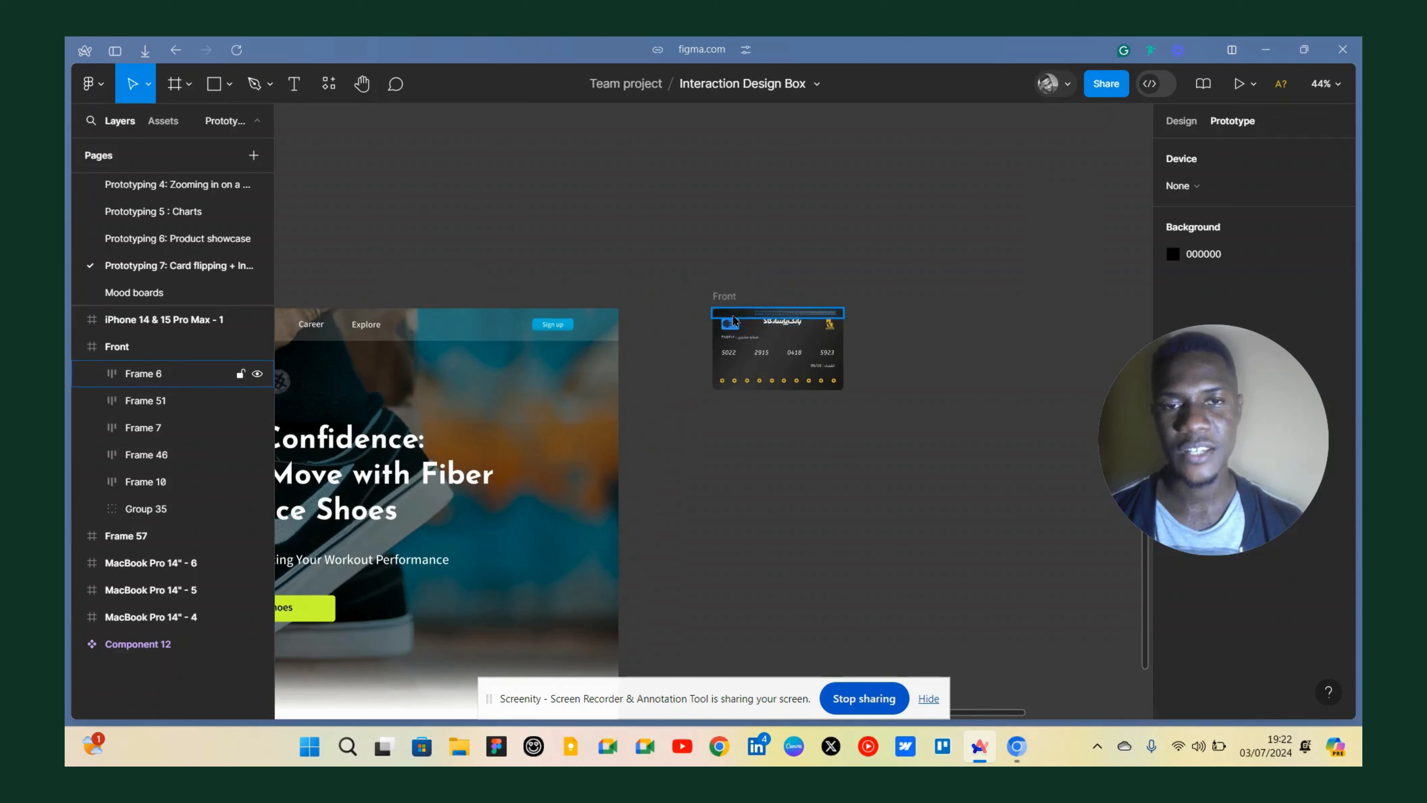
scroll(822, 303, up, 3)
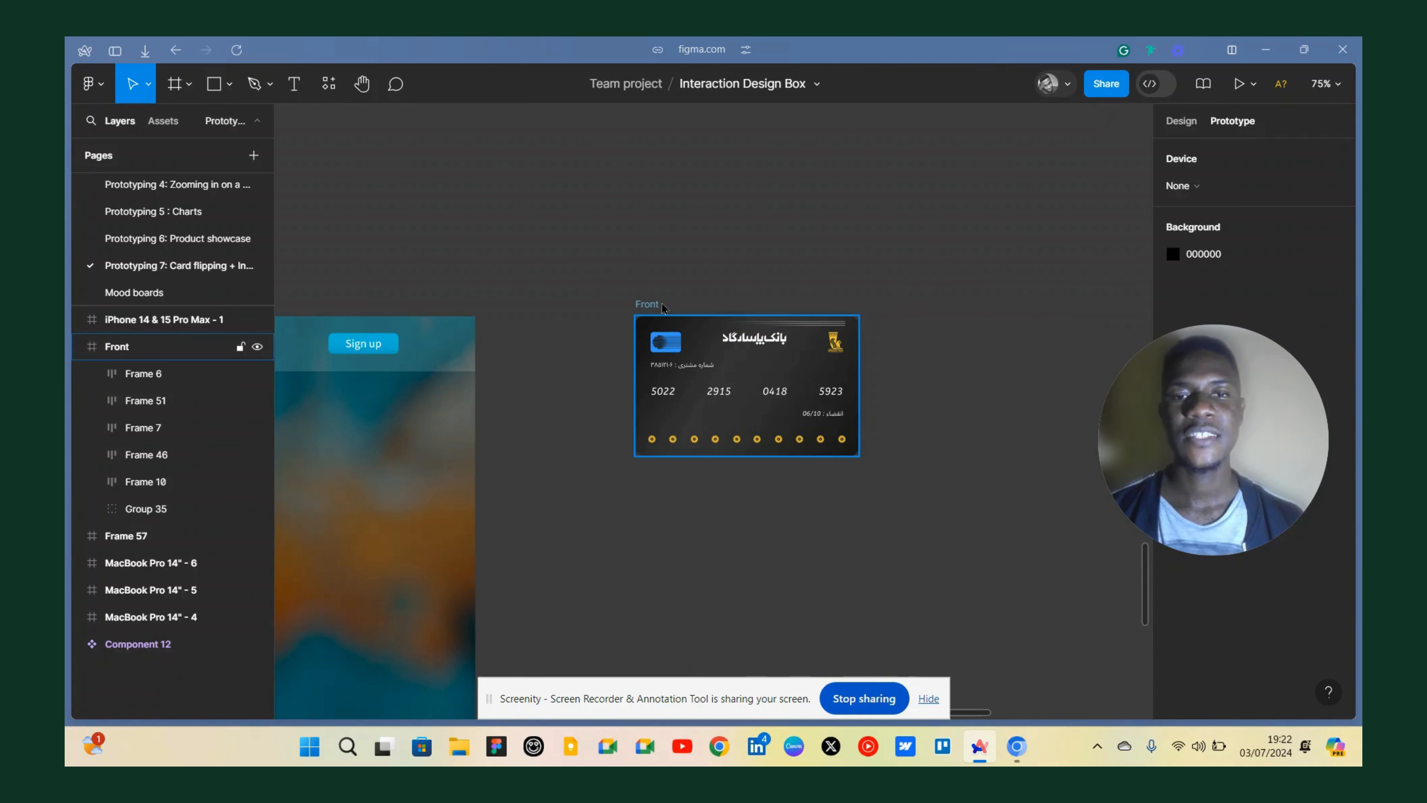
scroll(730, 298, down, 5)
scroll(723, 304, left, 4)
scroll(604, 403, down, 4)
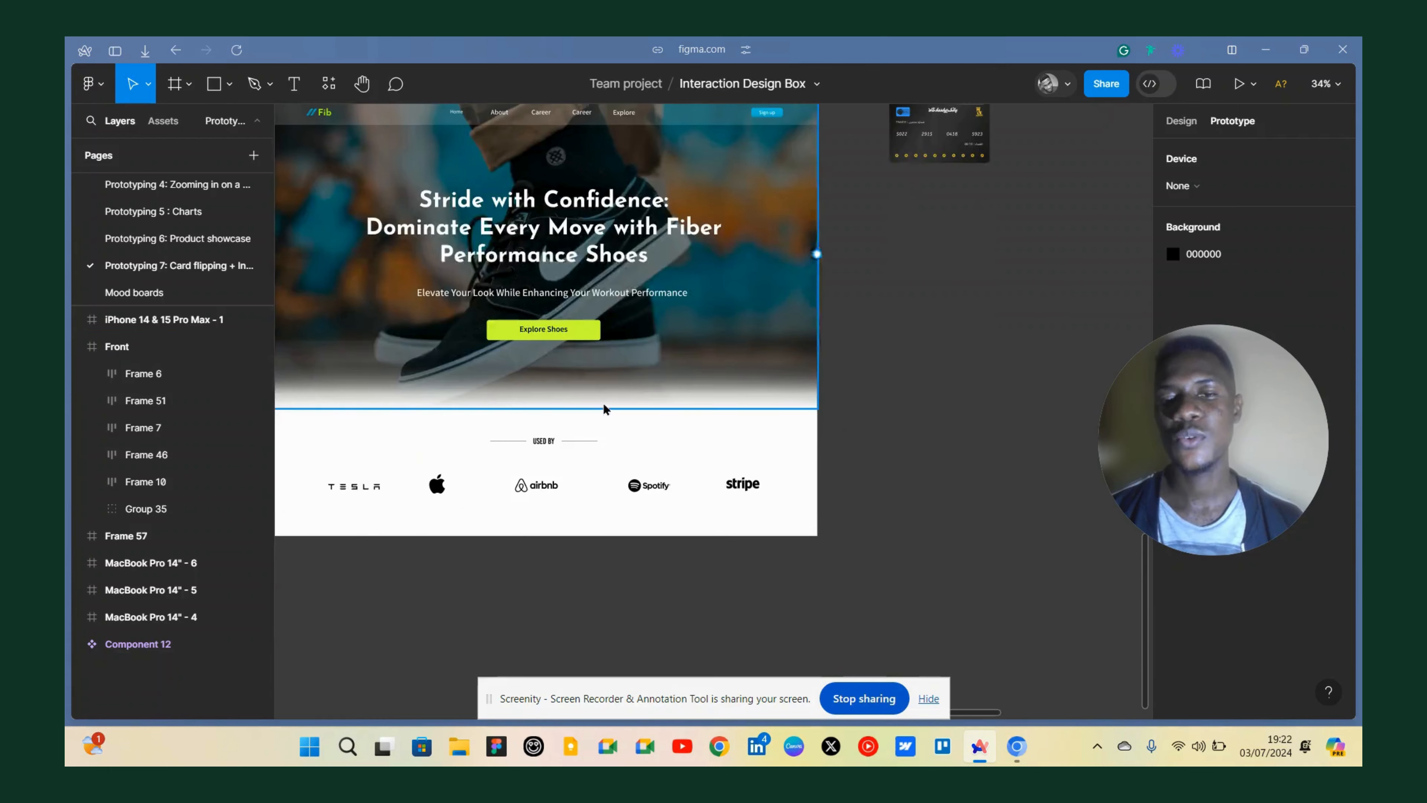
scroll(634, 489, left, 2)
scroll(624, 484, down, 1)
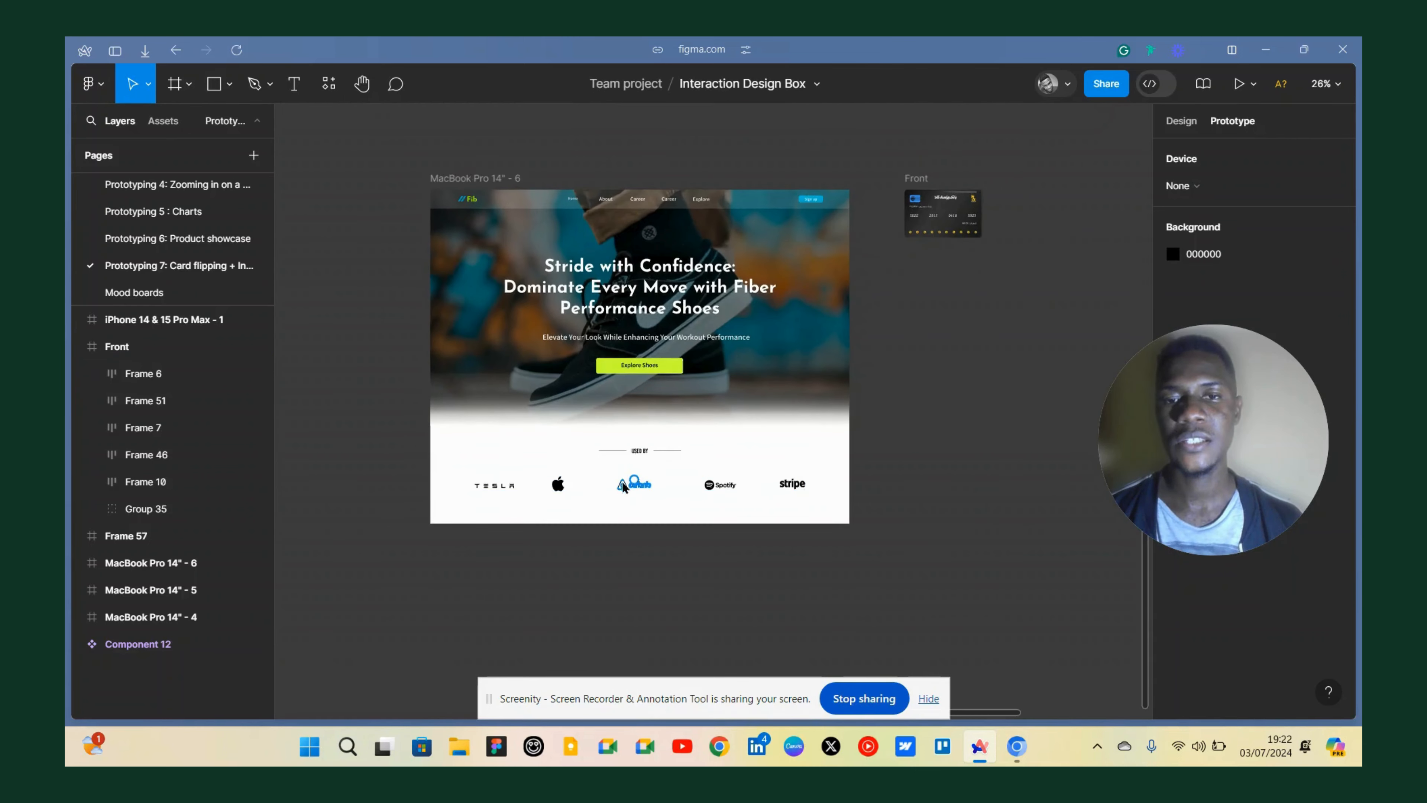
scroll(622, 482, up, 4)
scroll(622, 485, down, 3)
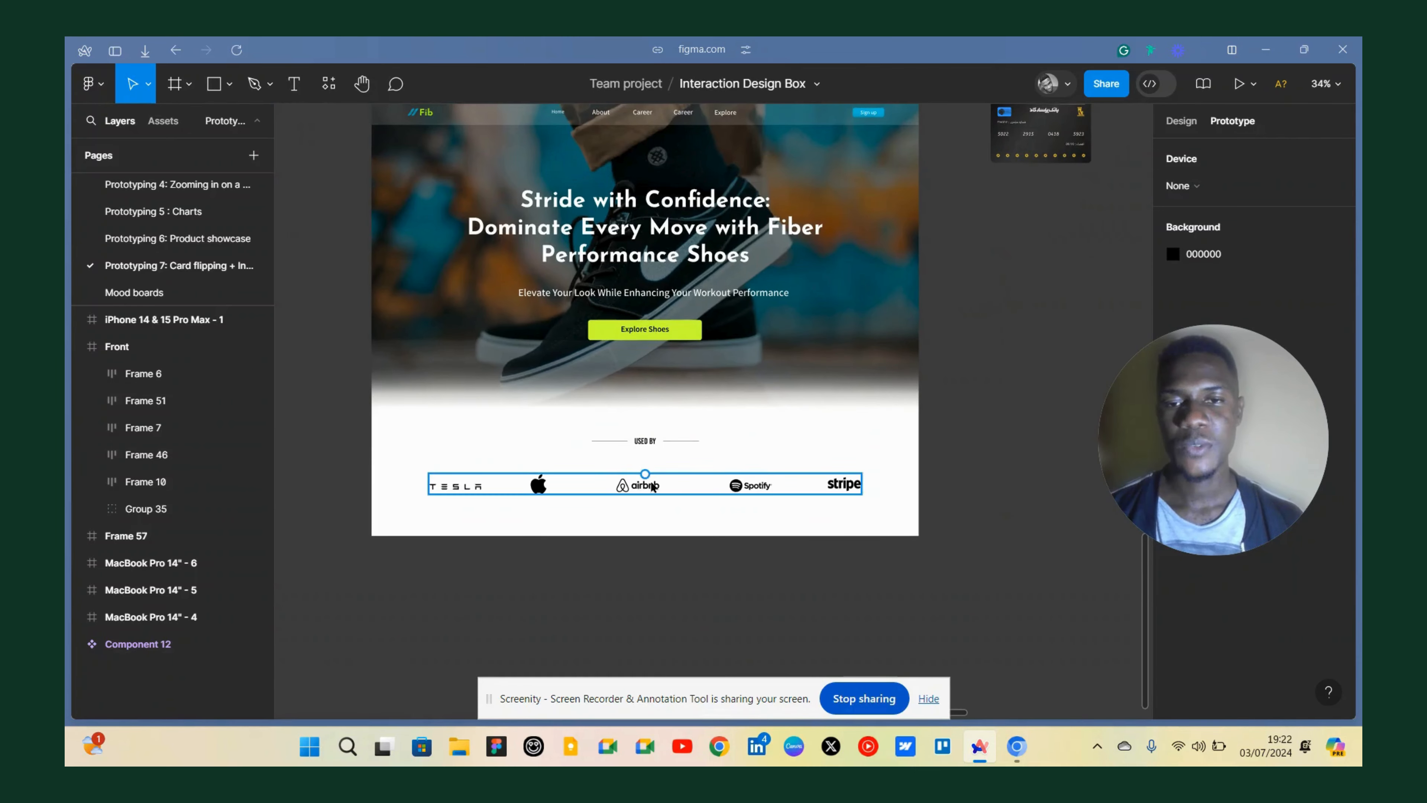
scroll(569, 415, up, 4)
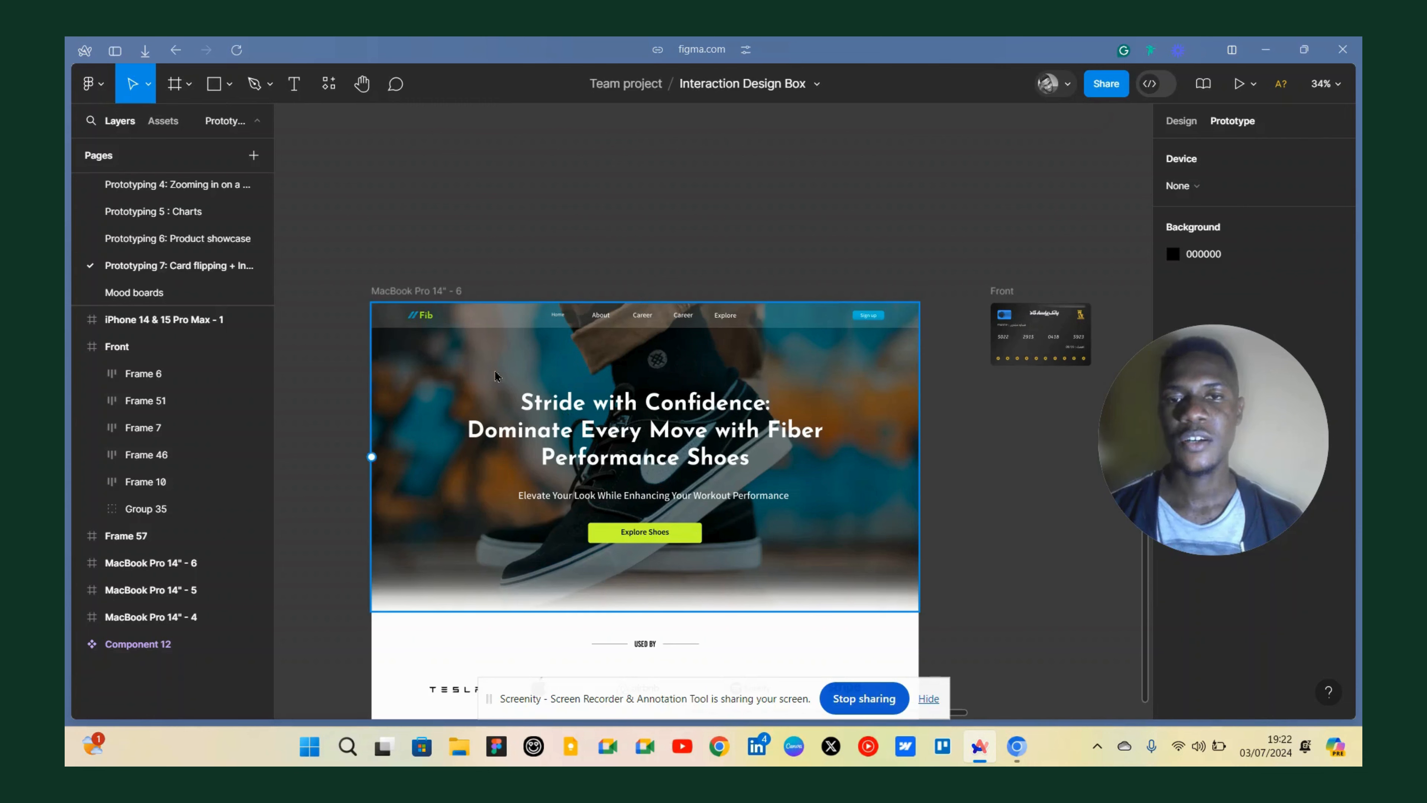
scroll(494, 340, down, 2)
scroll(494, 340, down, 1)
scroll(494, 340, right, 3)
scroll(506, 334, up, 4)
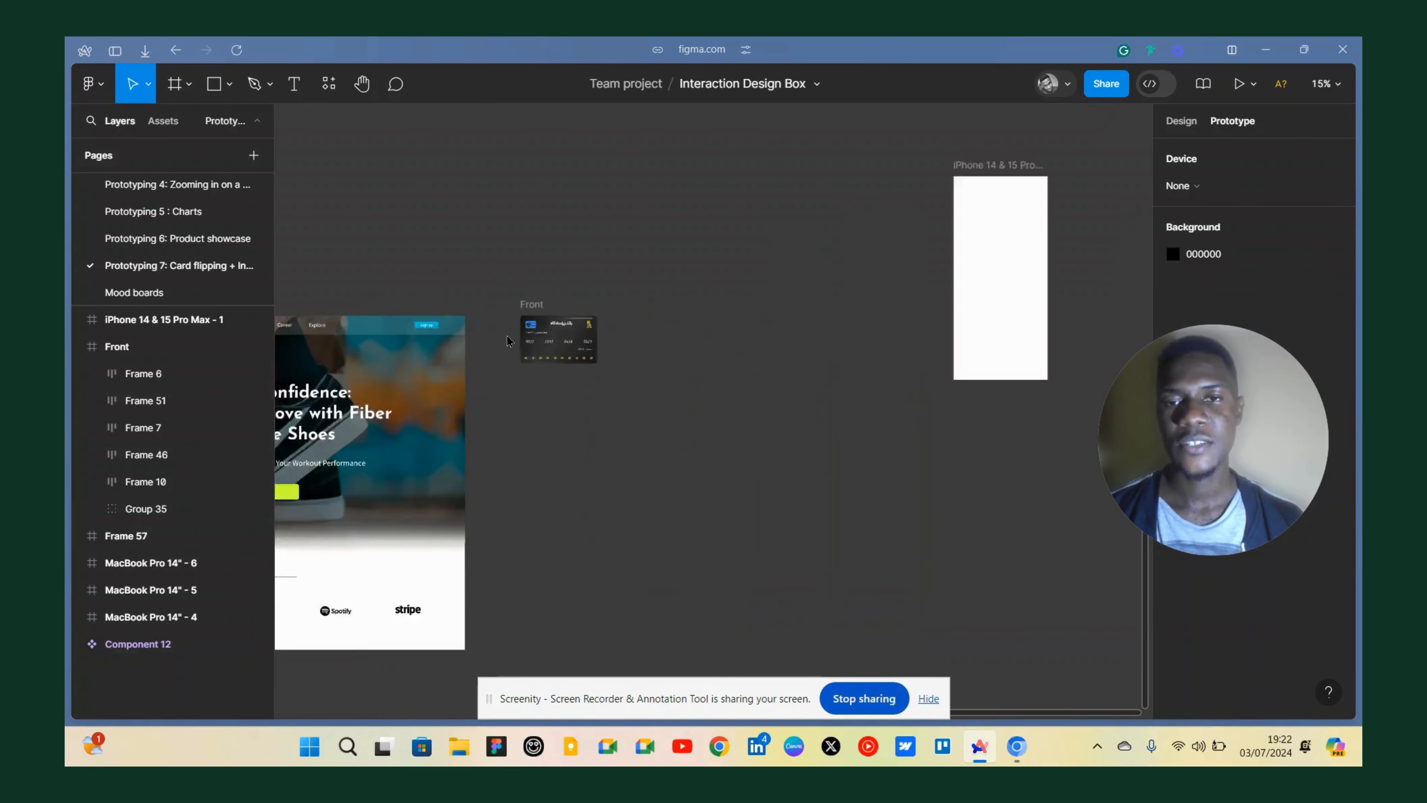
scroll(573, 349, up, 5)
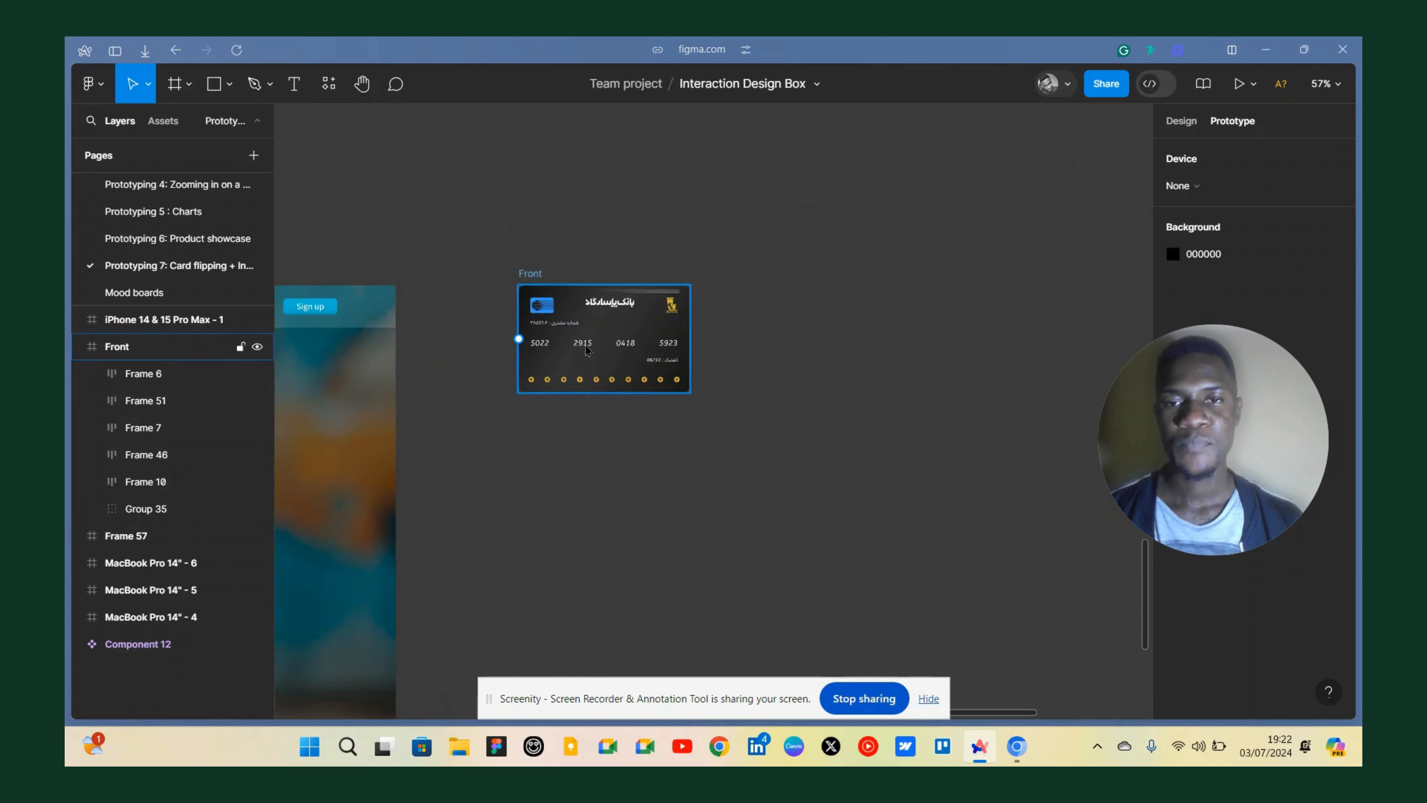
Move the Front card frame slightly to the right on the canvas.
click(493, 235)
scroll(492, 235, down, 2)
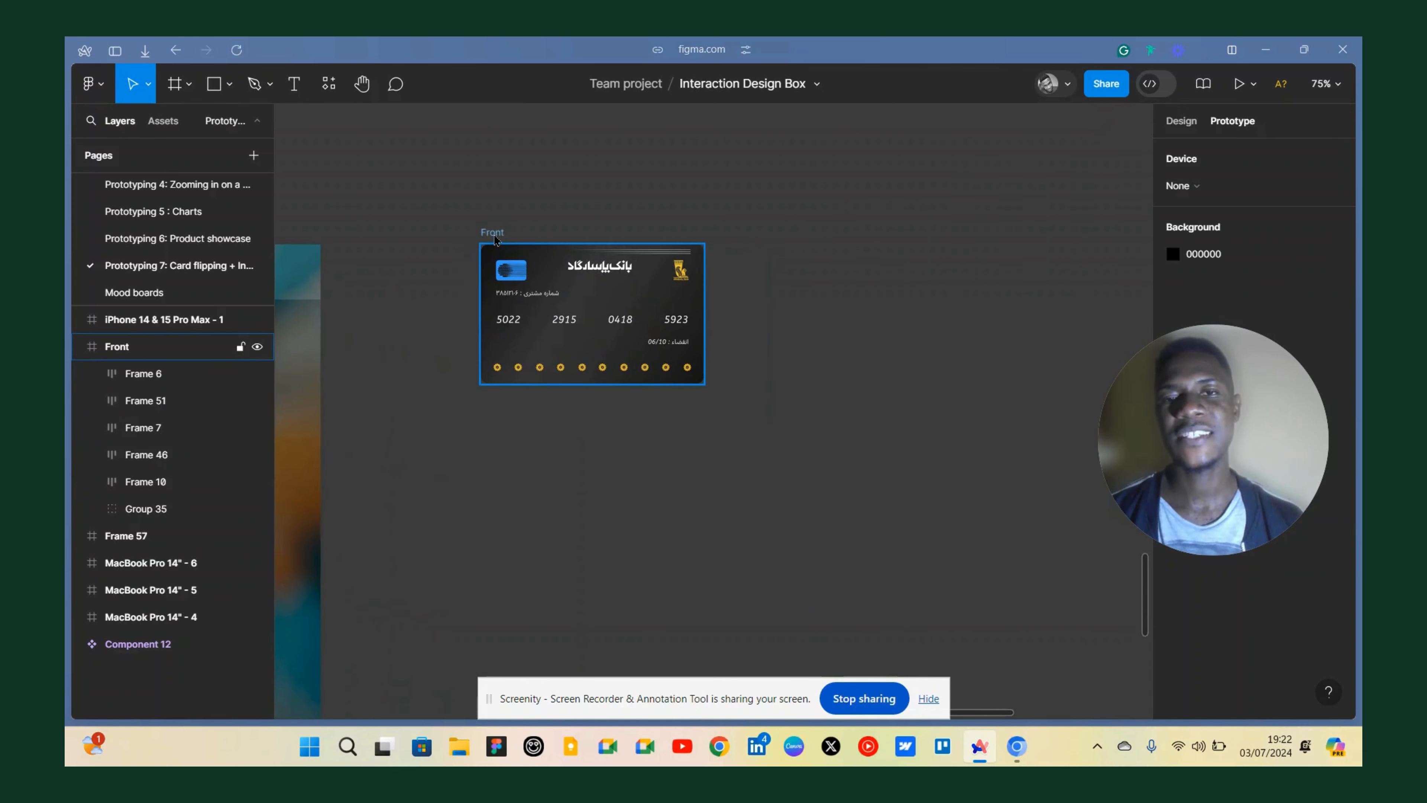
drag(495, 236, 545, 237)
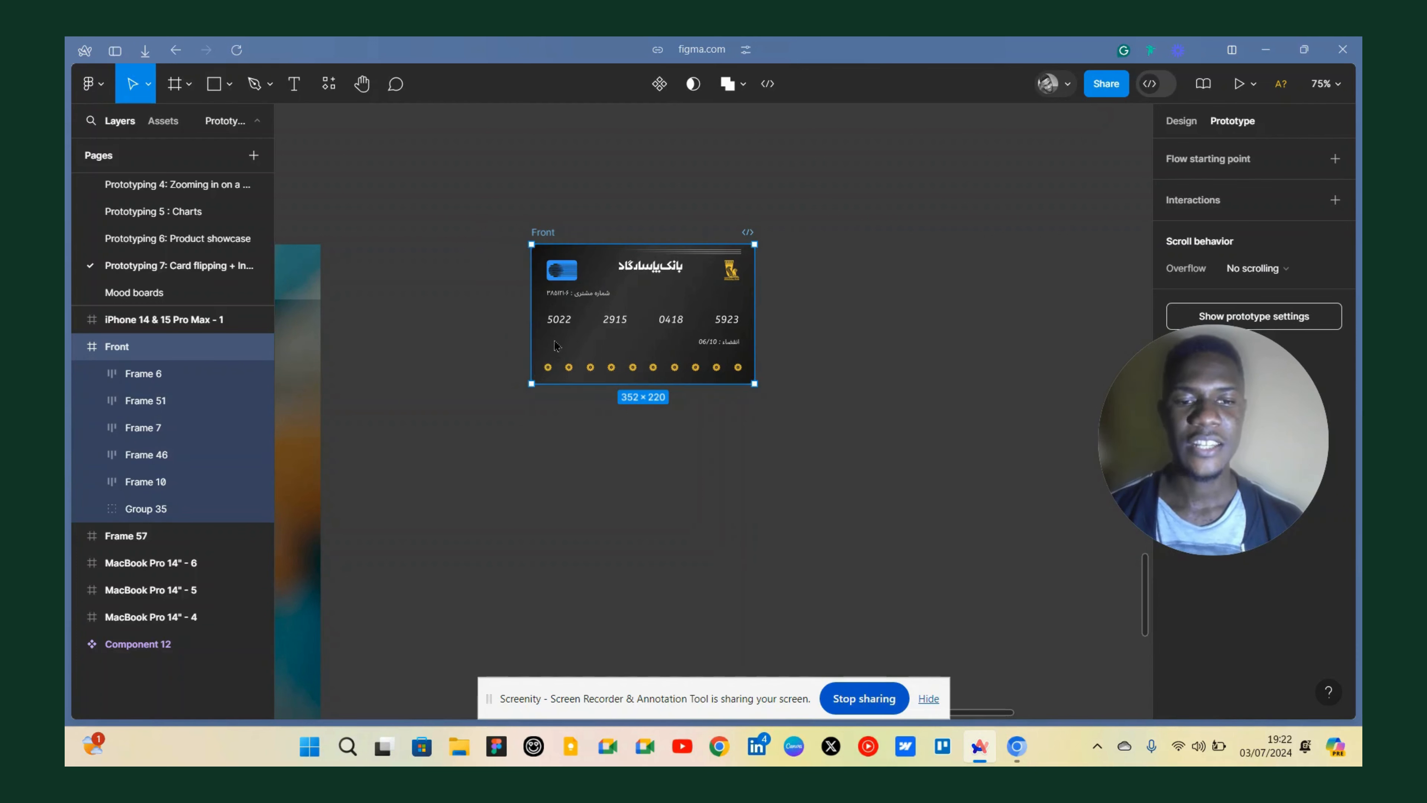
click(503, 407)
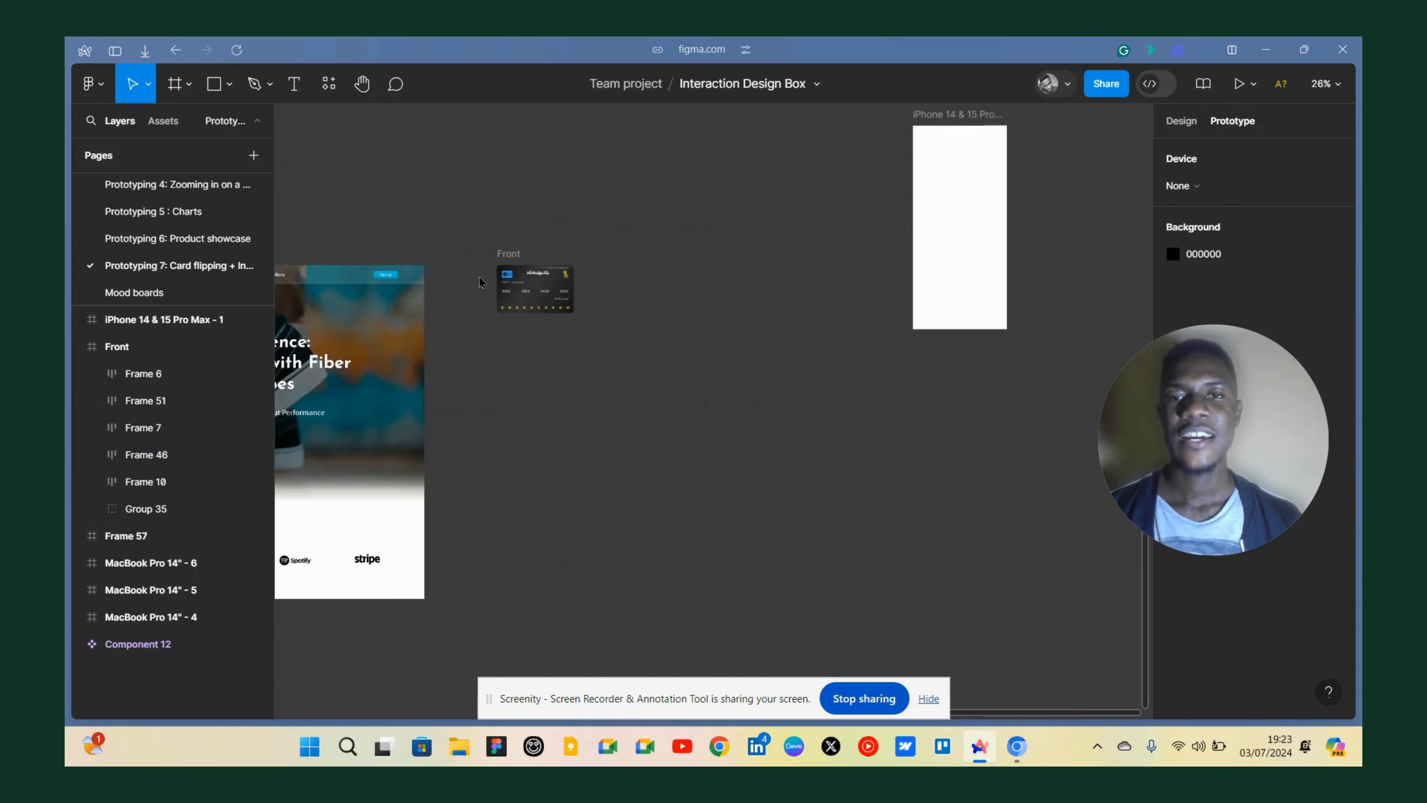
Zoom in and out around the Front card frame and neighbouring frames to inspect the card's layers.
click(532, 252)
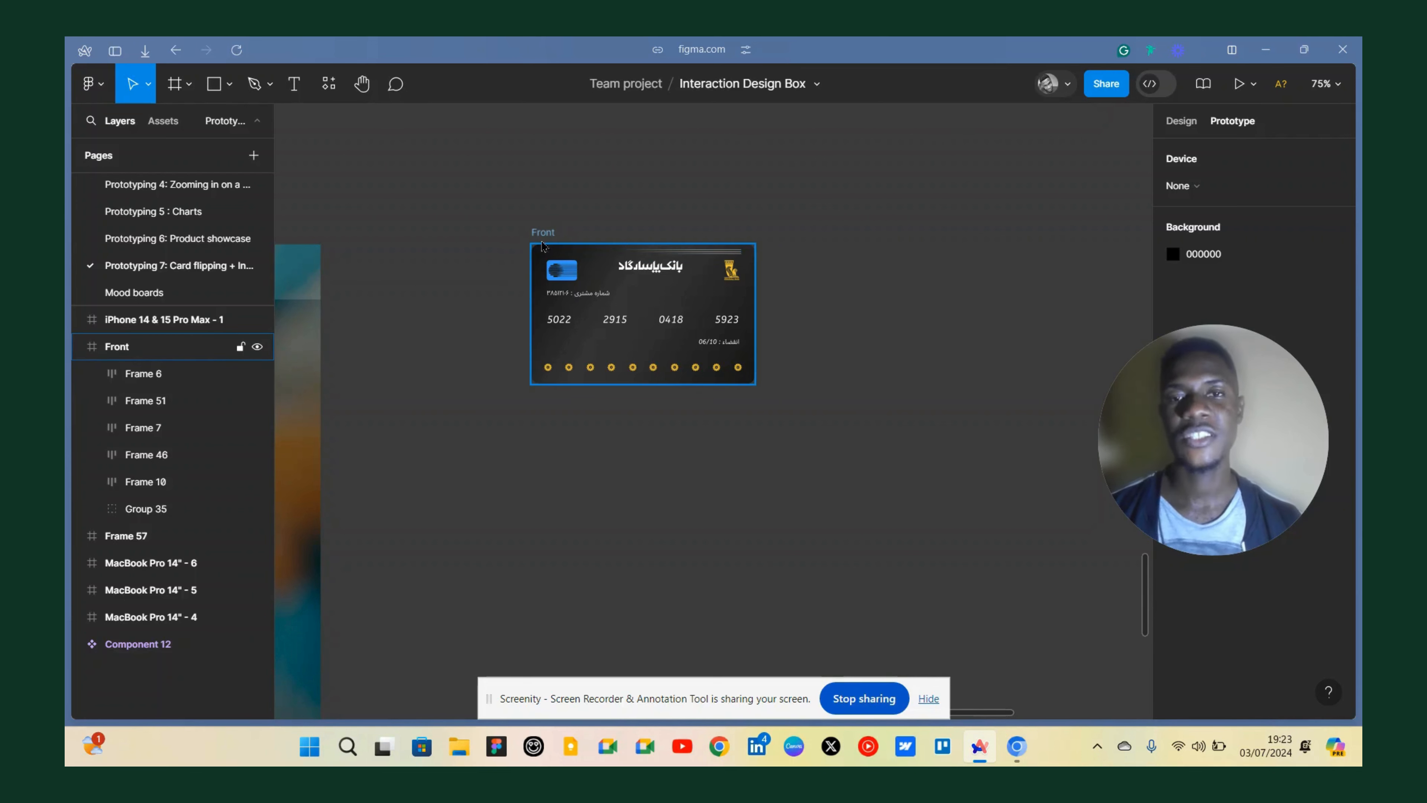
scroll(500, 265, down, 3)
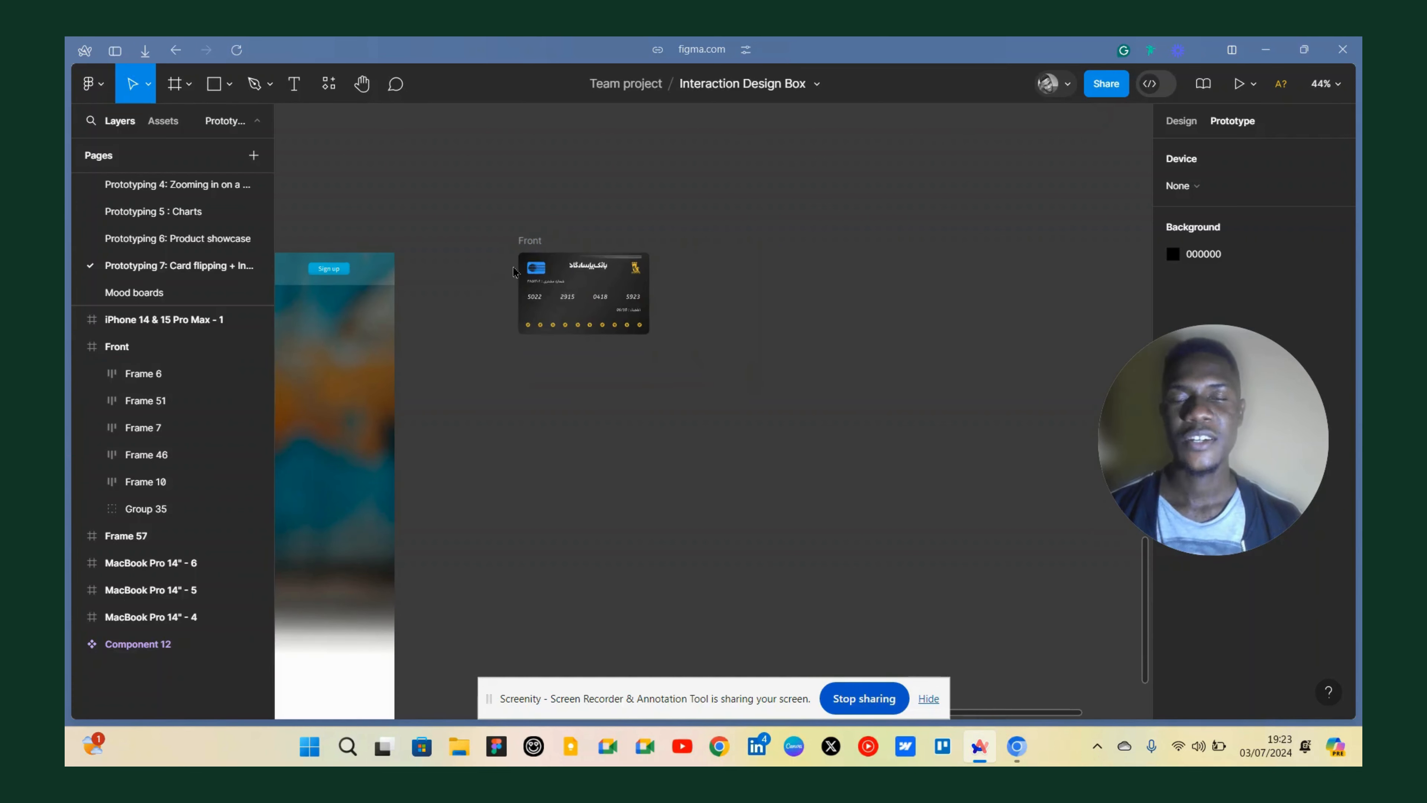
scroll(532, 259, up, 3)
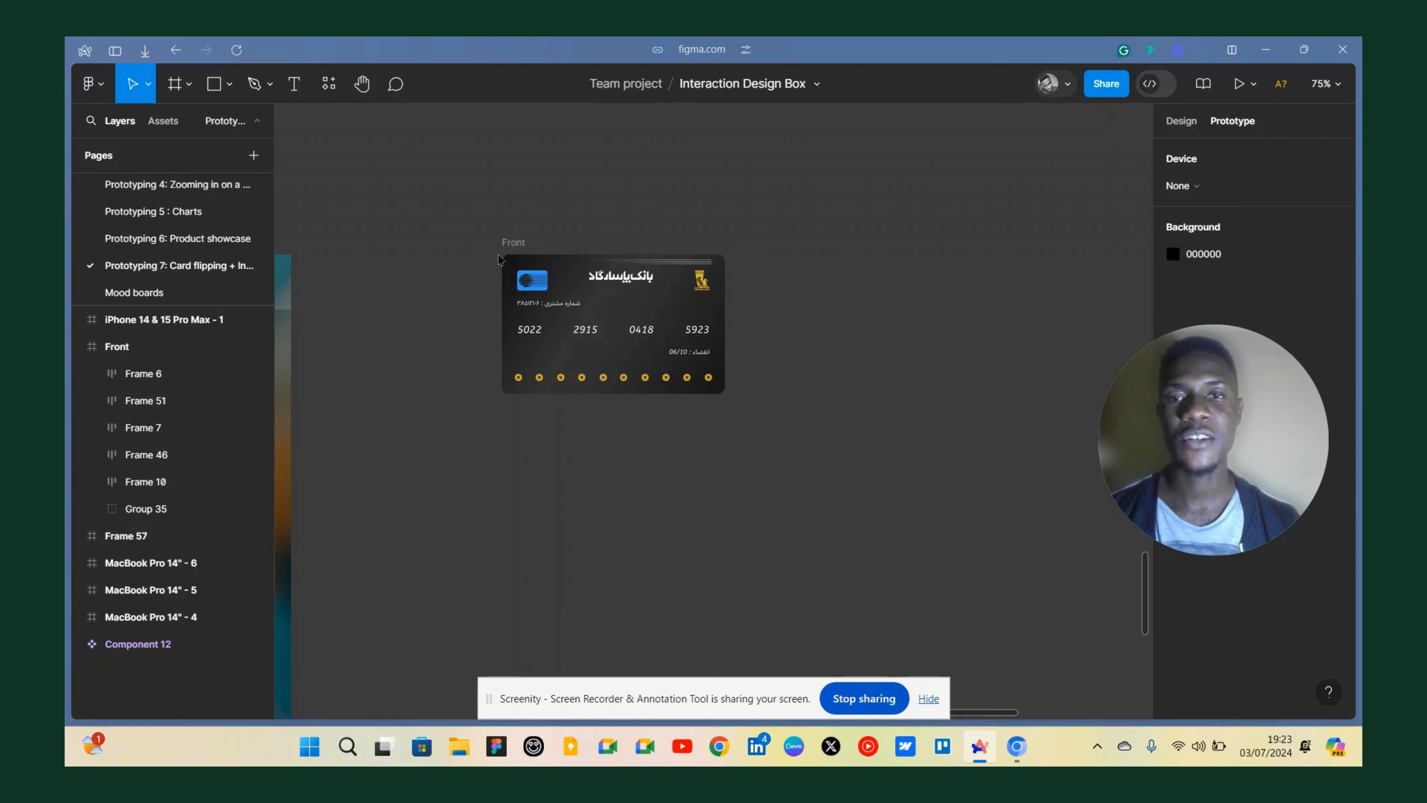
click(522, 243)
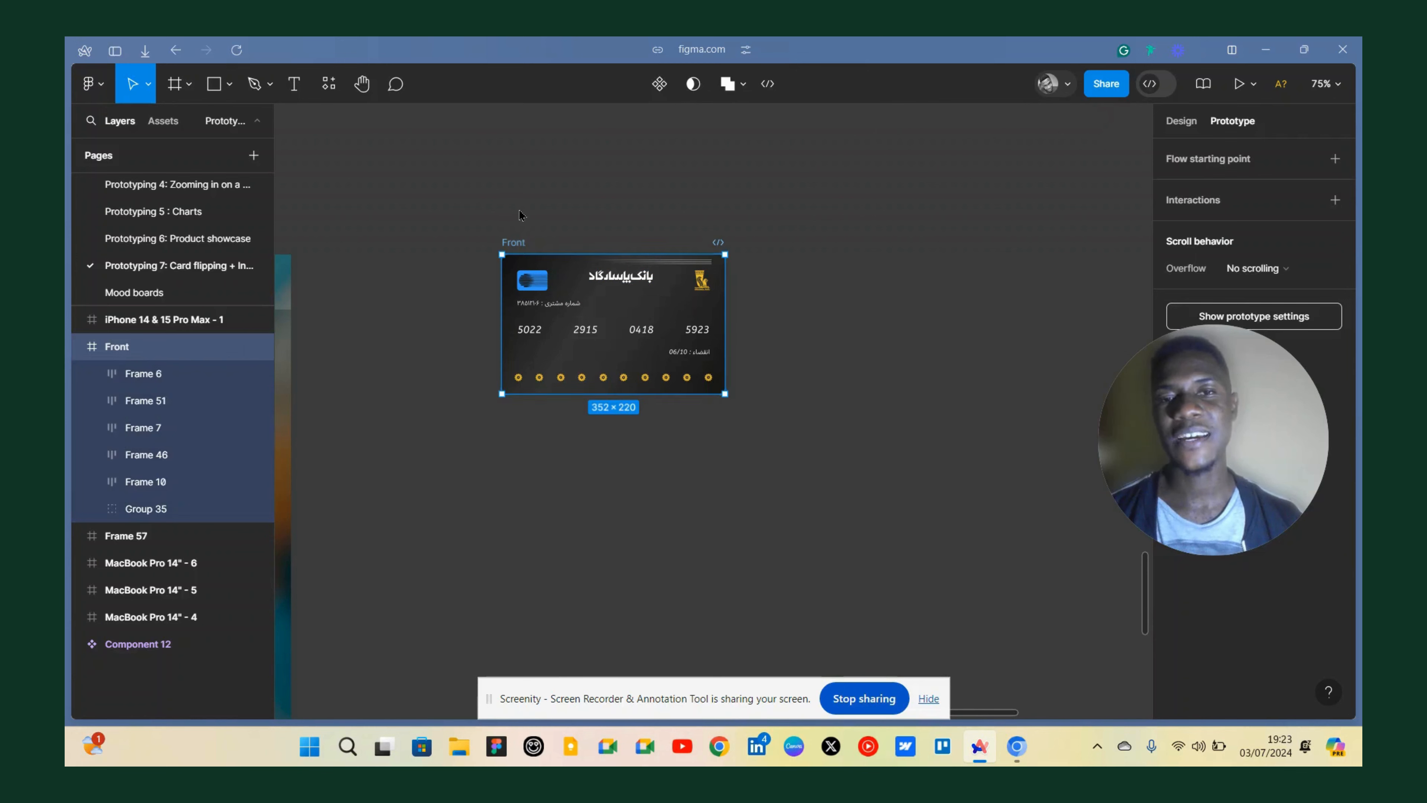
key(Escape)
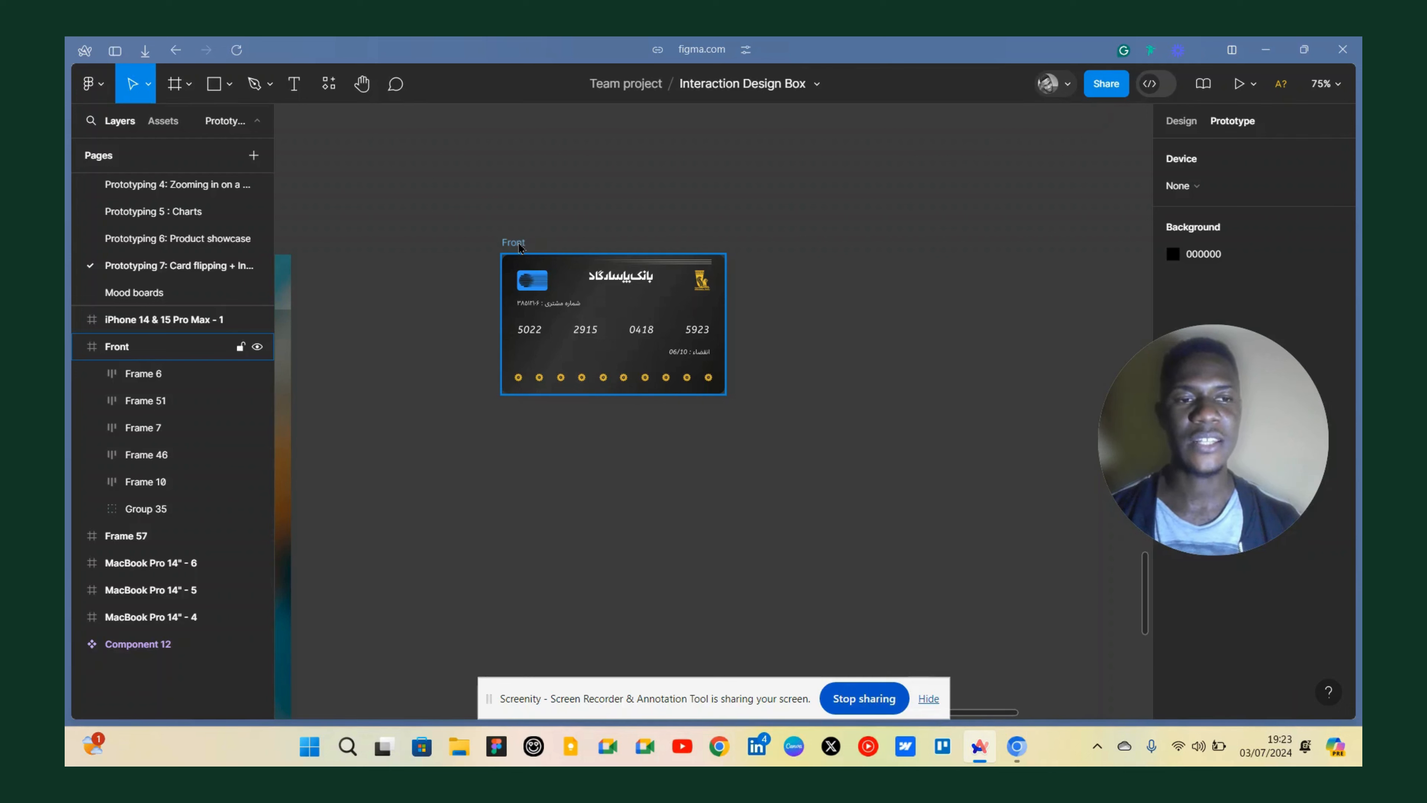
scroll(518, 242, down, 5)
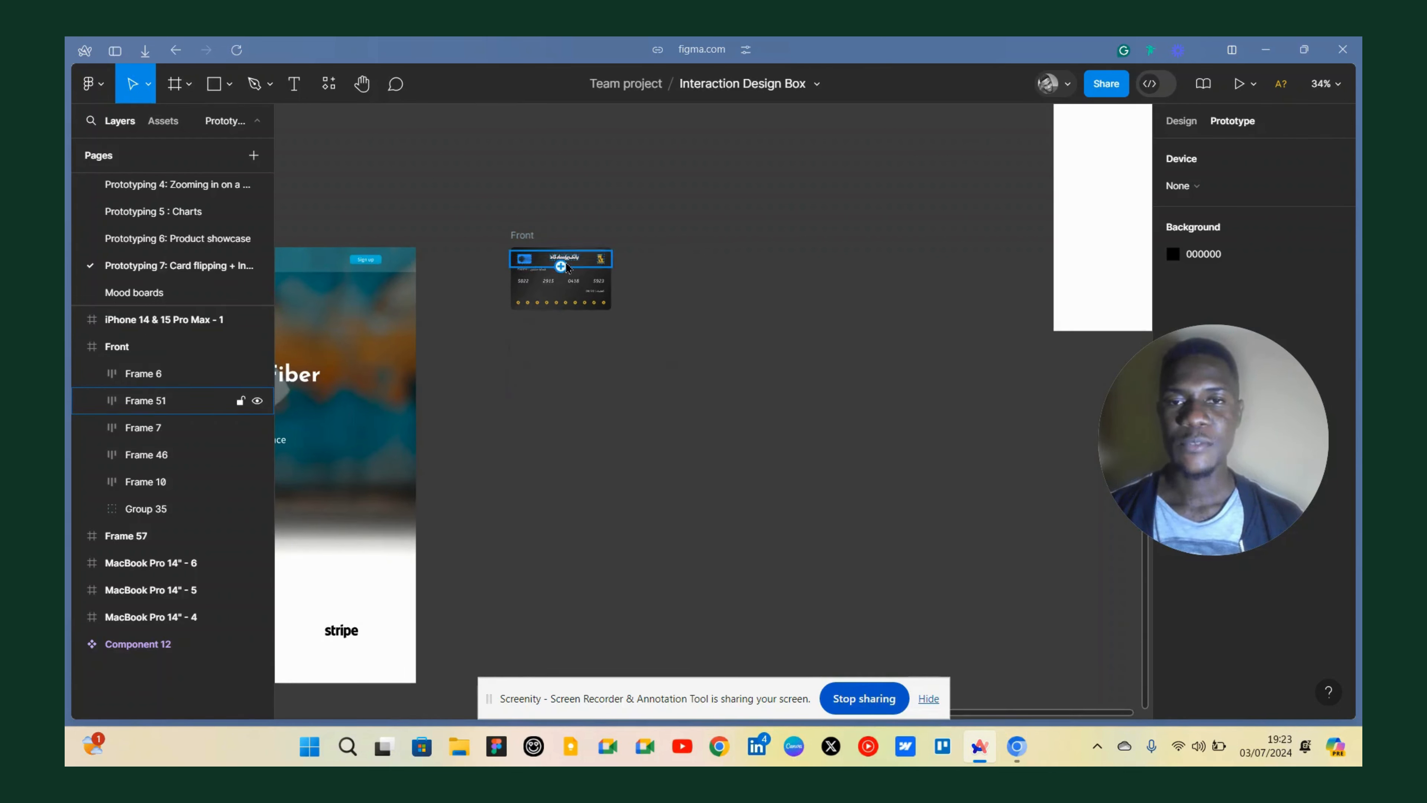
scroll(527, 274, up, 8)
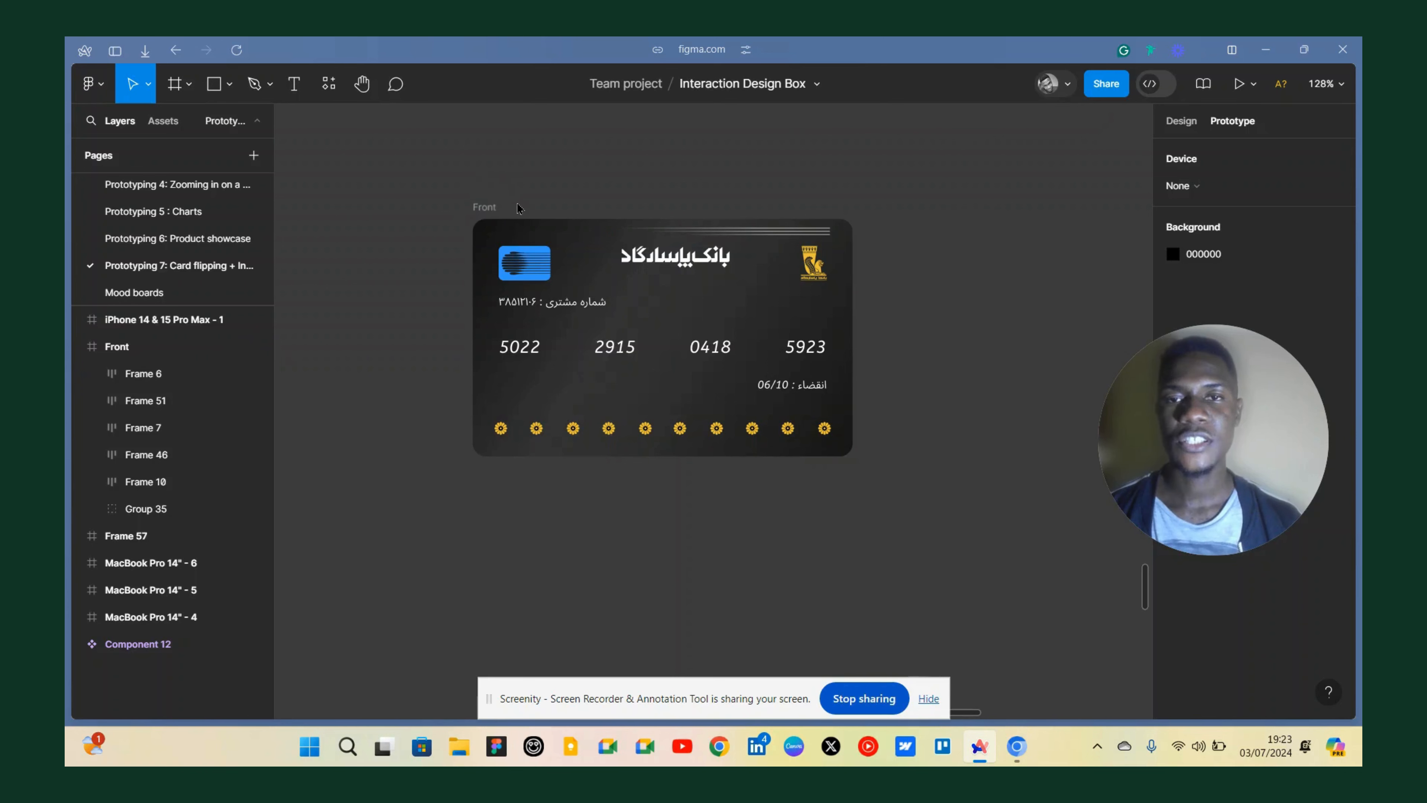
scroll(517, 208, down, 3)
scroll(504, 196, down, 5)
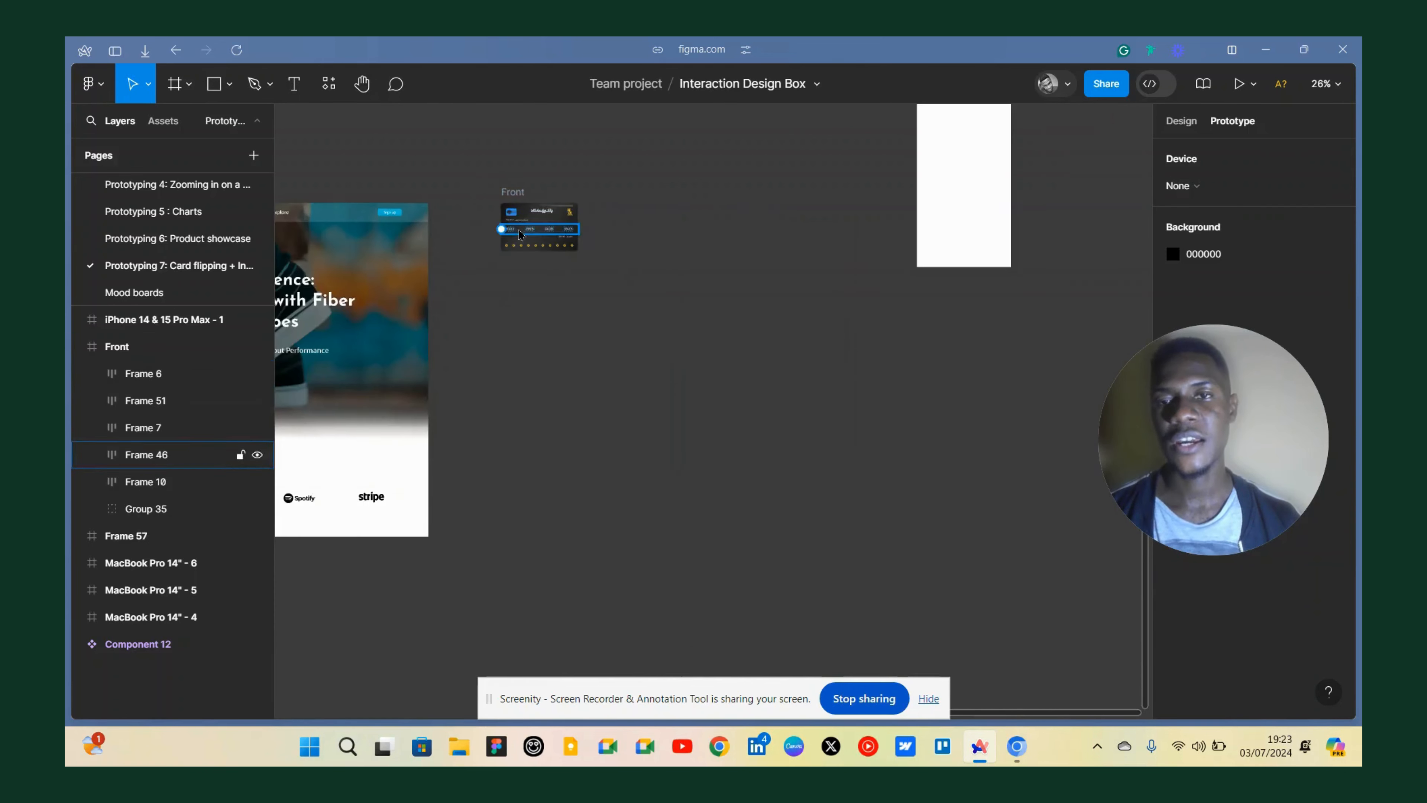
scroll(519, 235, left, 3)
scroll(408, 554, up, 3)
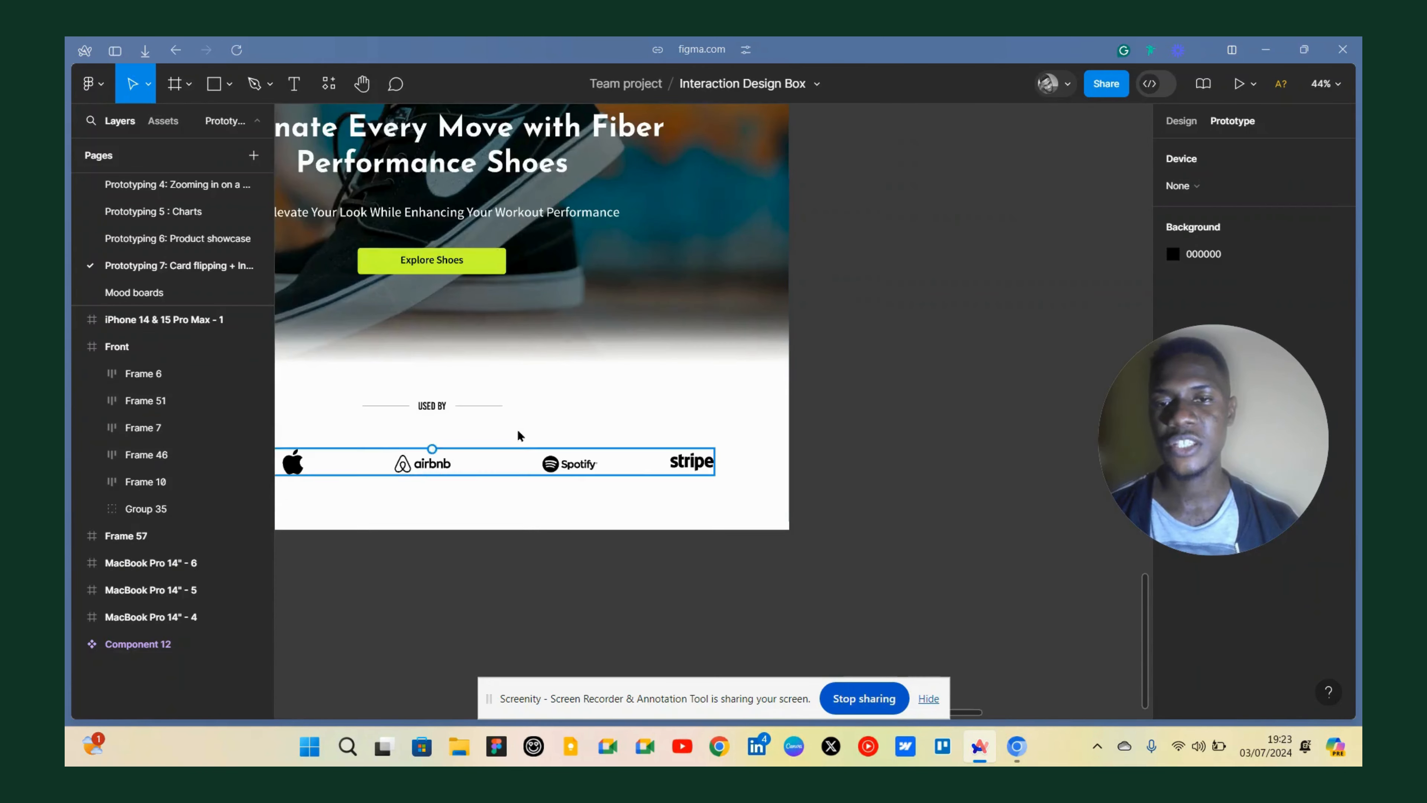
scroll(663, 453, down, 4)
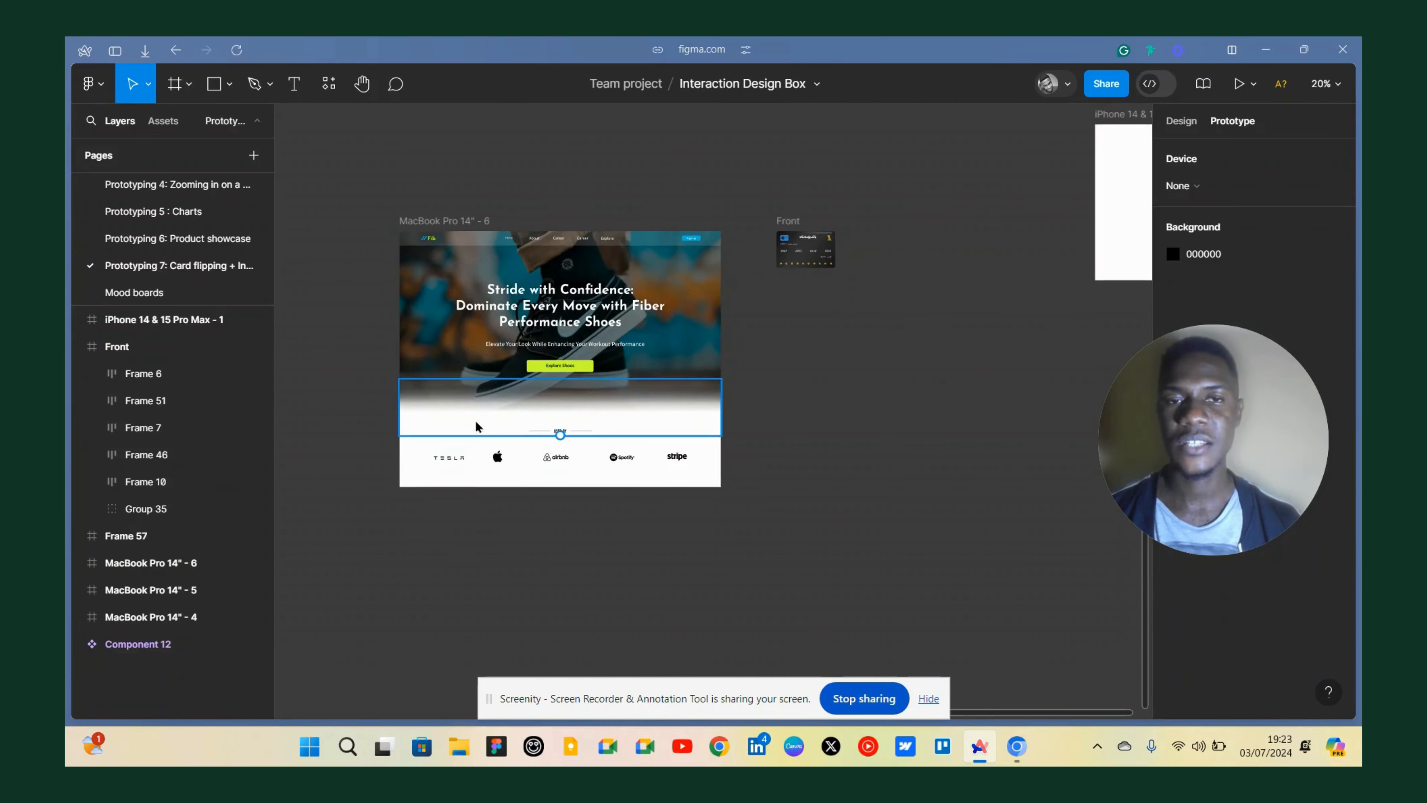
scroll(476, 426, right, 5)
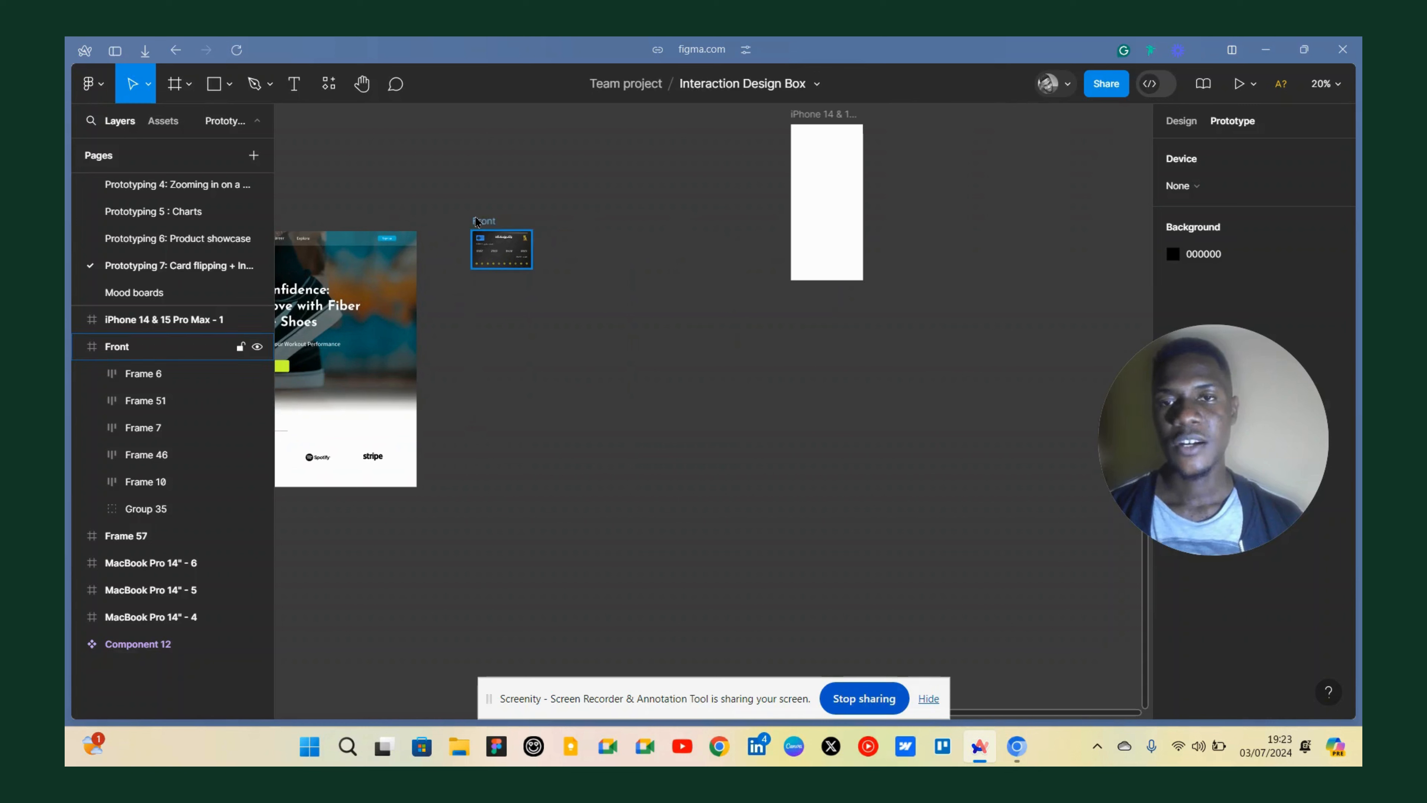
scroll(477, 225, up, 5)
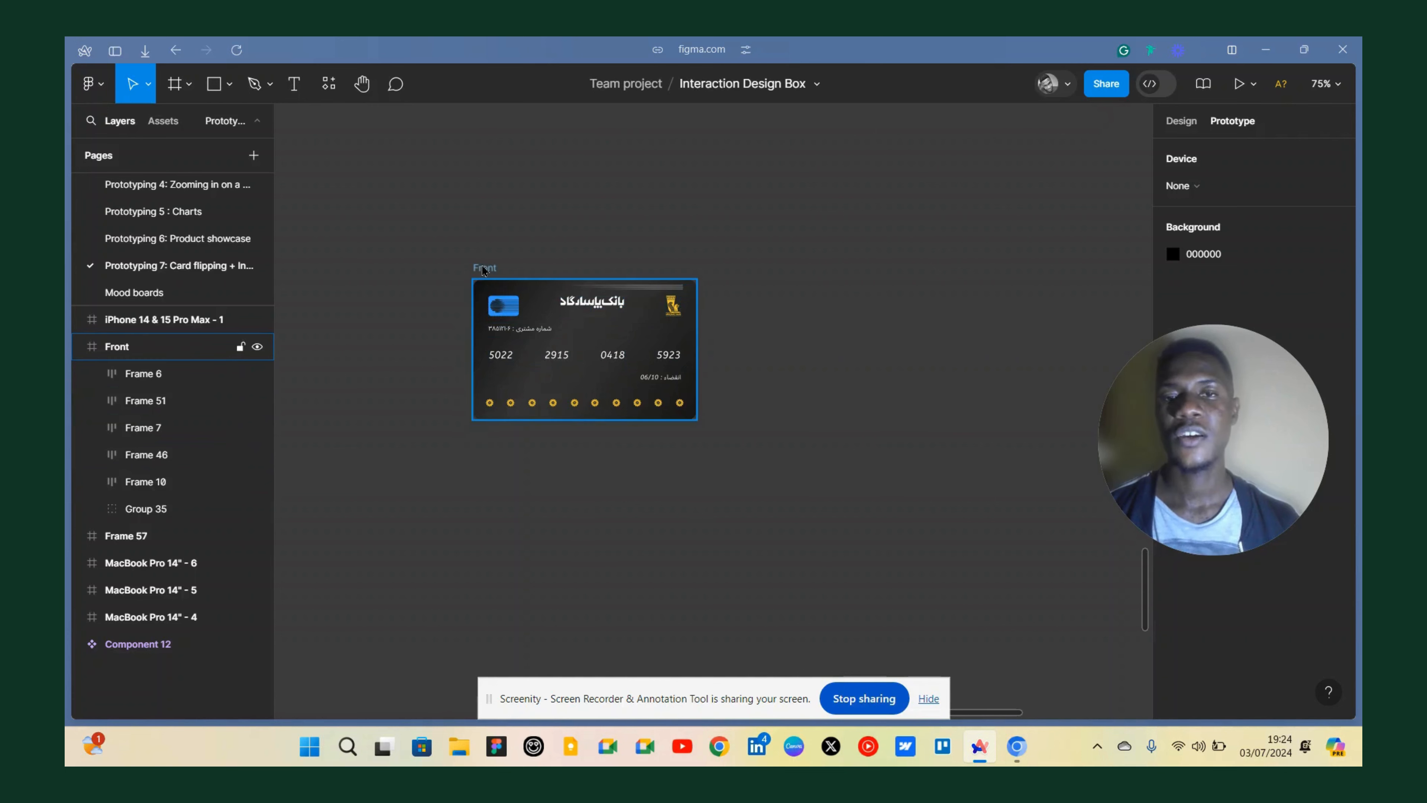
Duplicate the Front card frame and place the copy to its right.
drag(480, 281, 761, 287)
scroll(629, 296, right, 4)
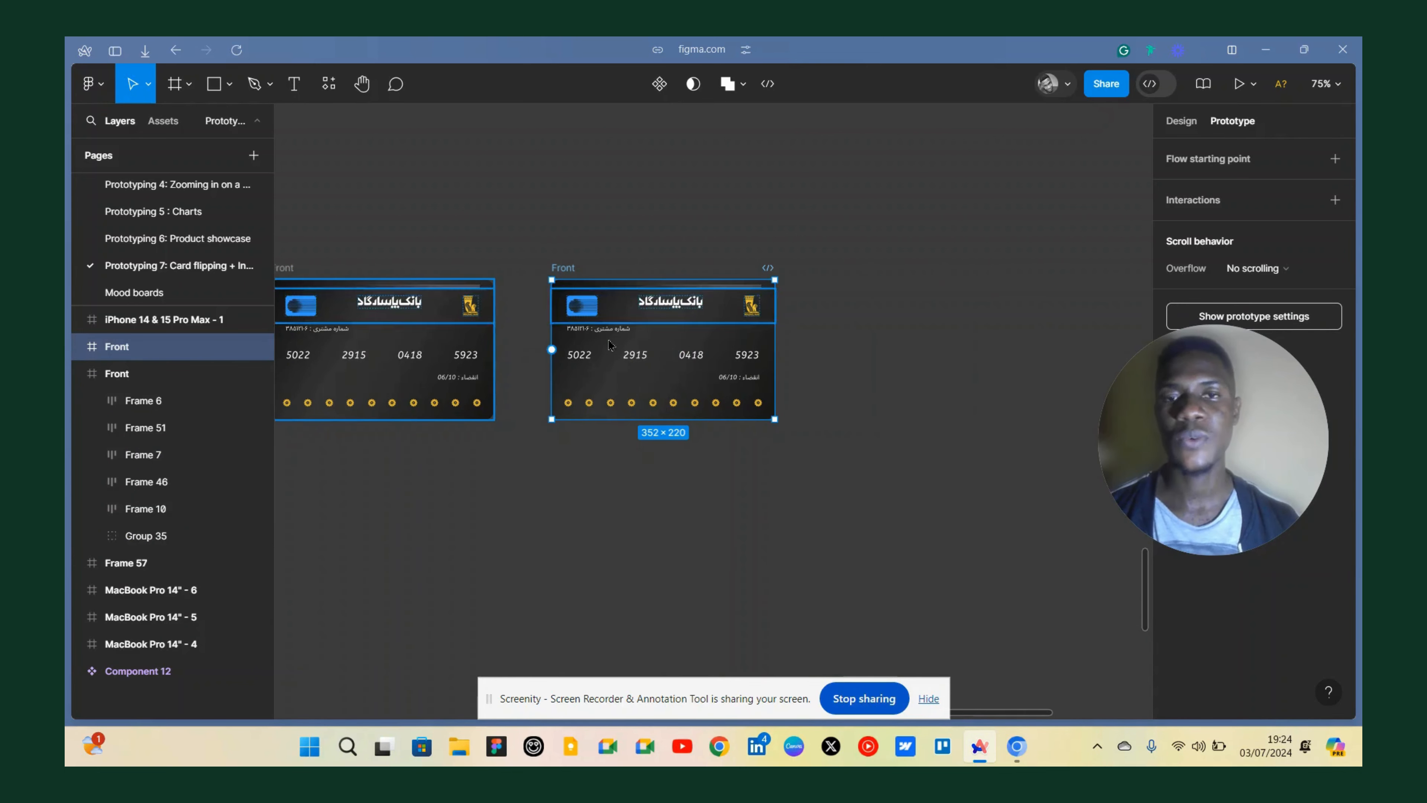
Delete the row of gold dots from the duplicated card.
scroll(661, 344, up, 2)
scroll(662, 344, up, 2)
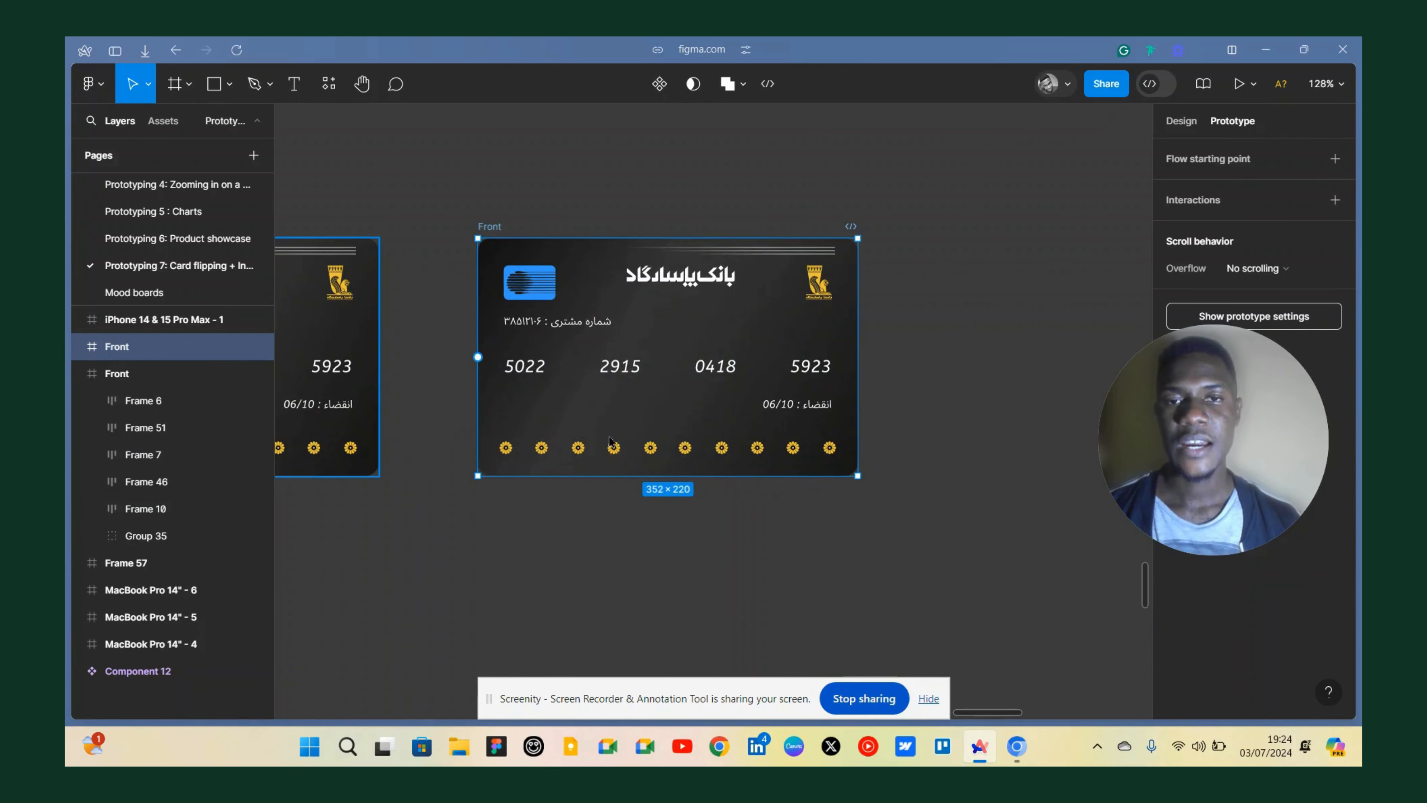
click(617, 454)
key(Delete)
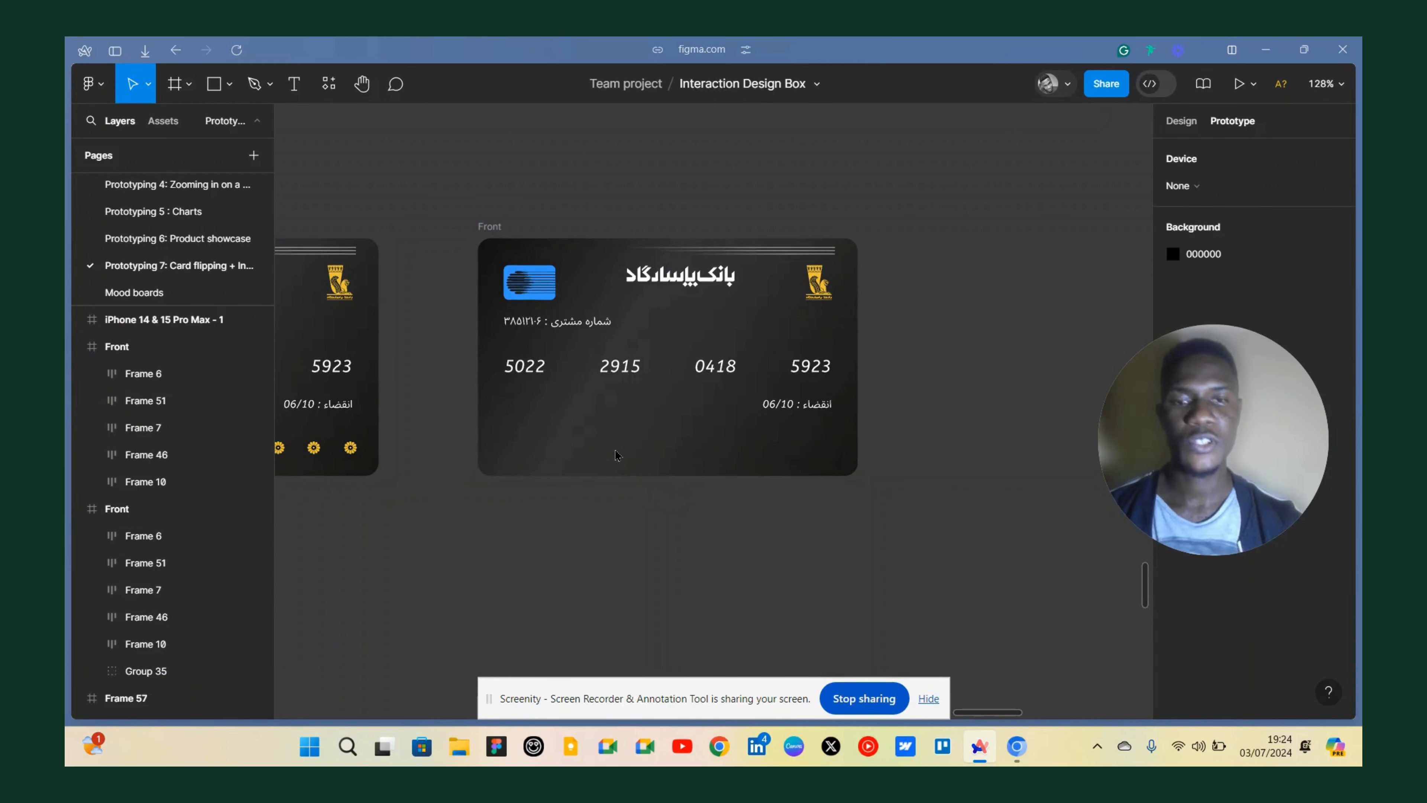
Delete the expiry date row and the customer number line from the duplicated card.
click(787, 409)
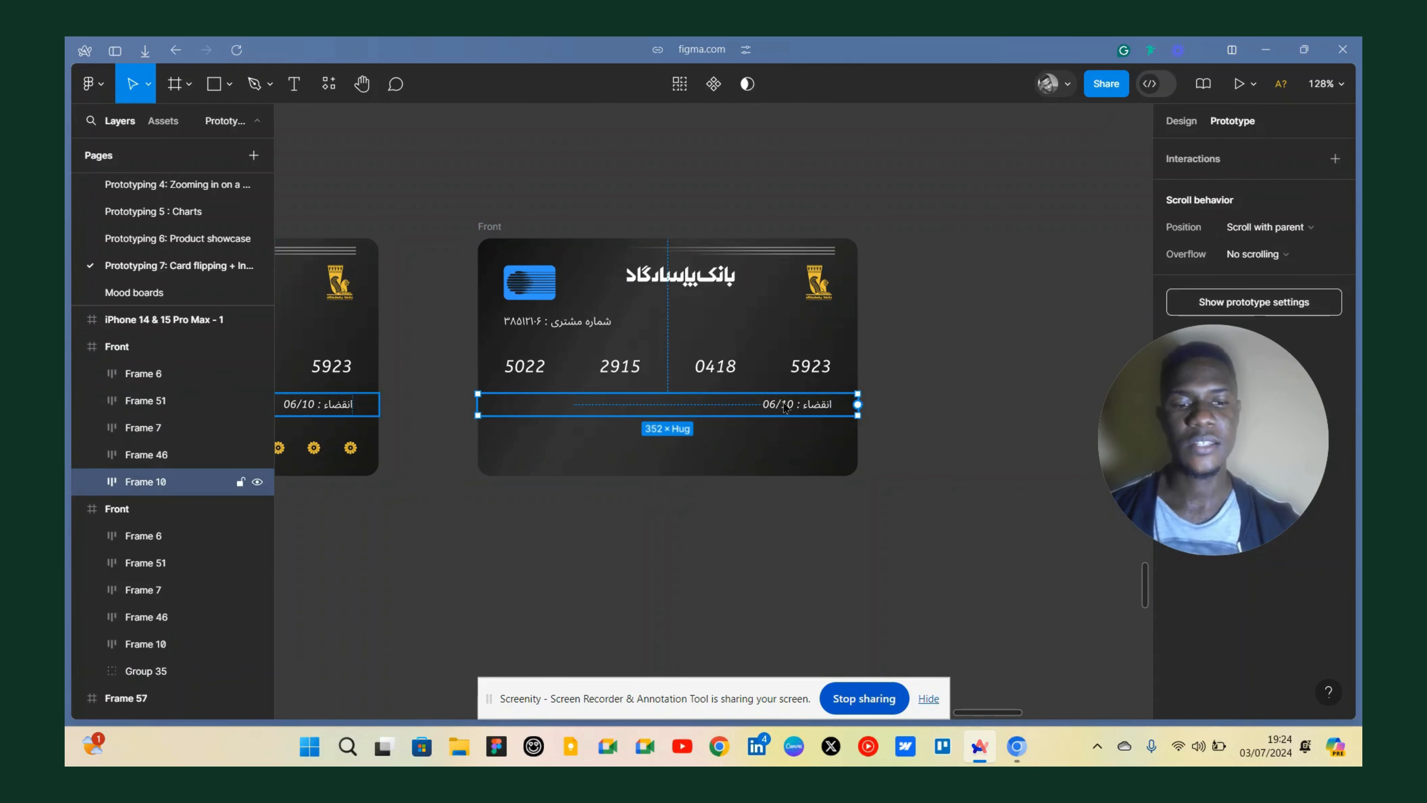
key(Delete)
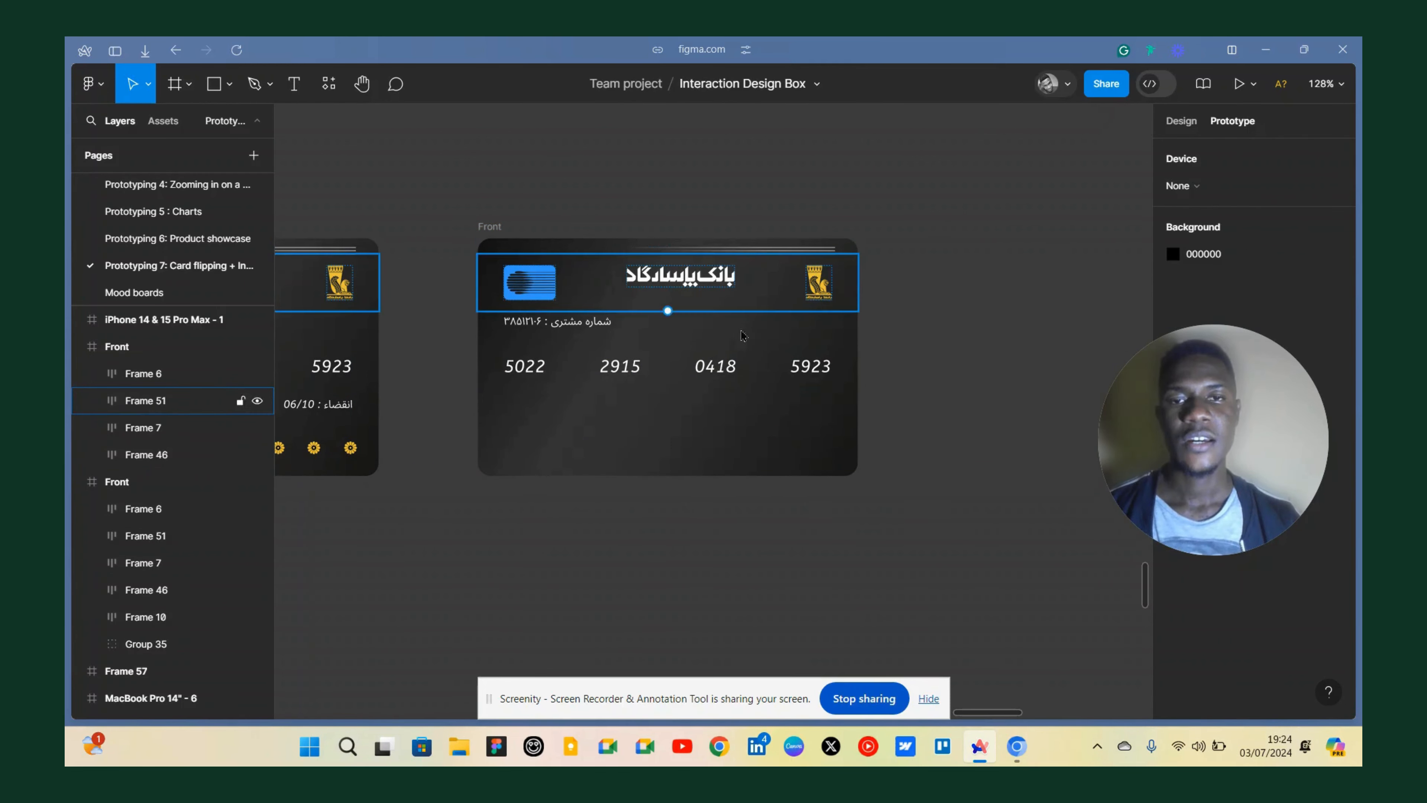
click(616, 325)
key(Delete)
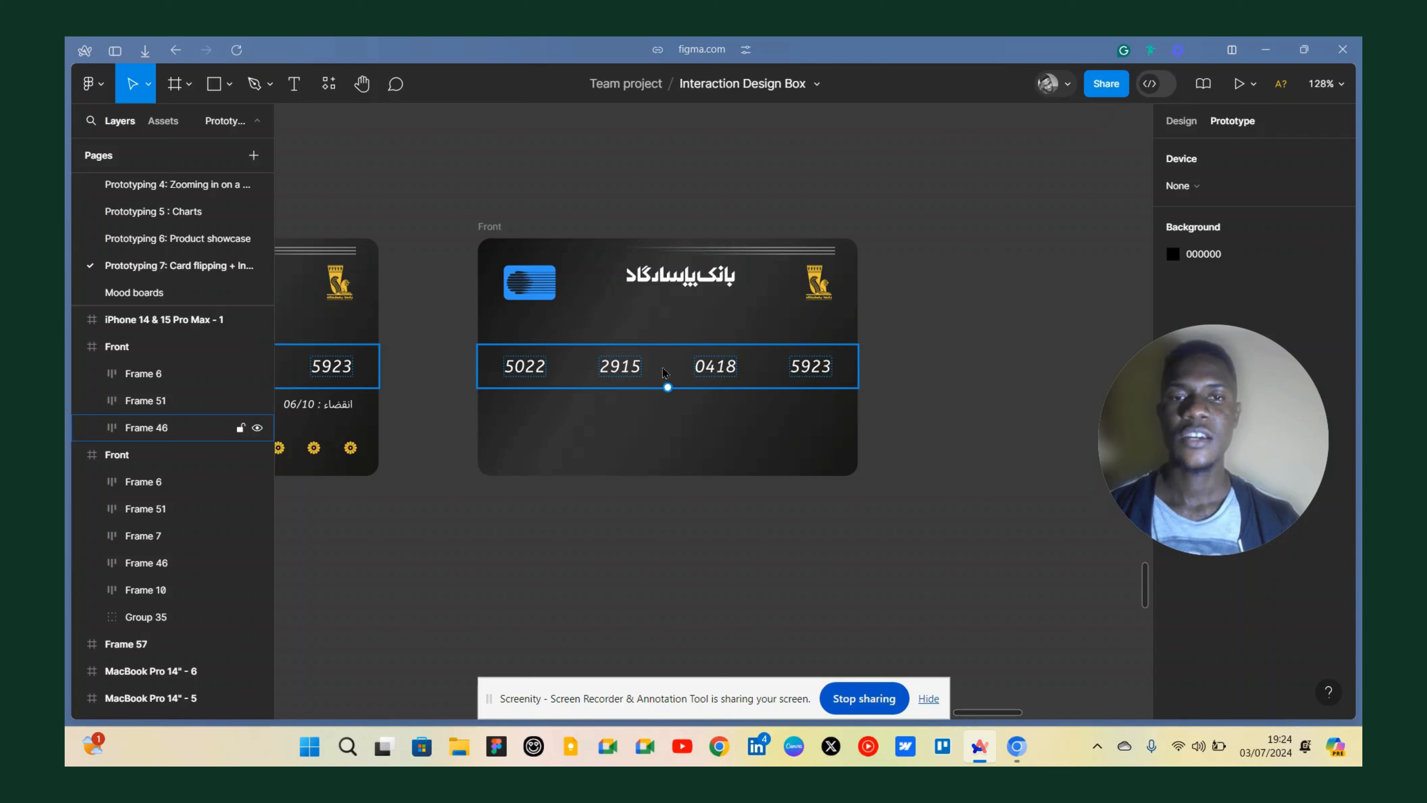
Delete the last three card number groups on the duplicated card, keeping only 5022.
click(624, 369)
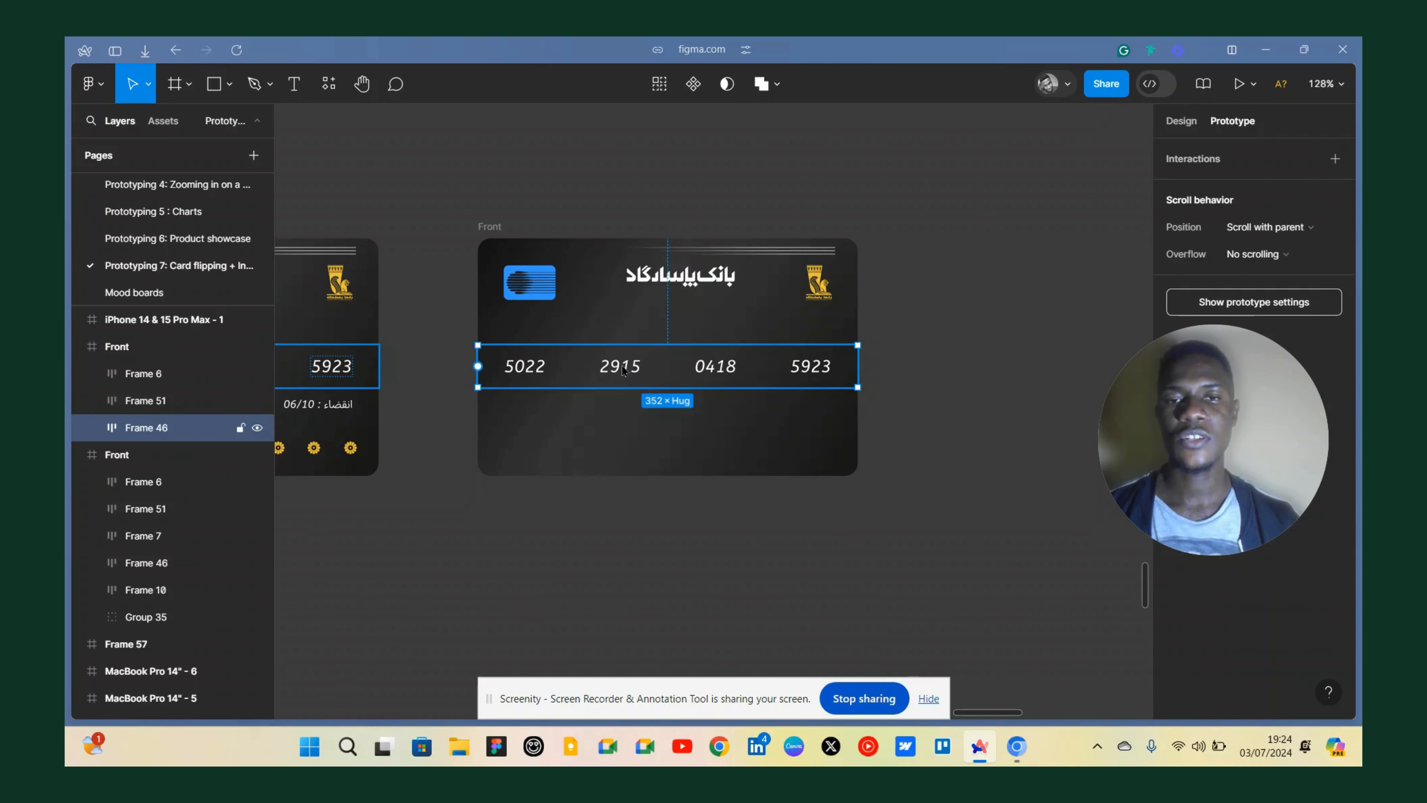
double_click(621, 366)
shift+click(715, 367)
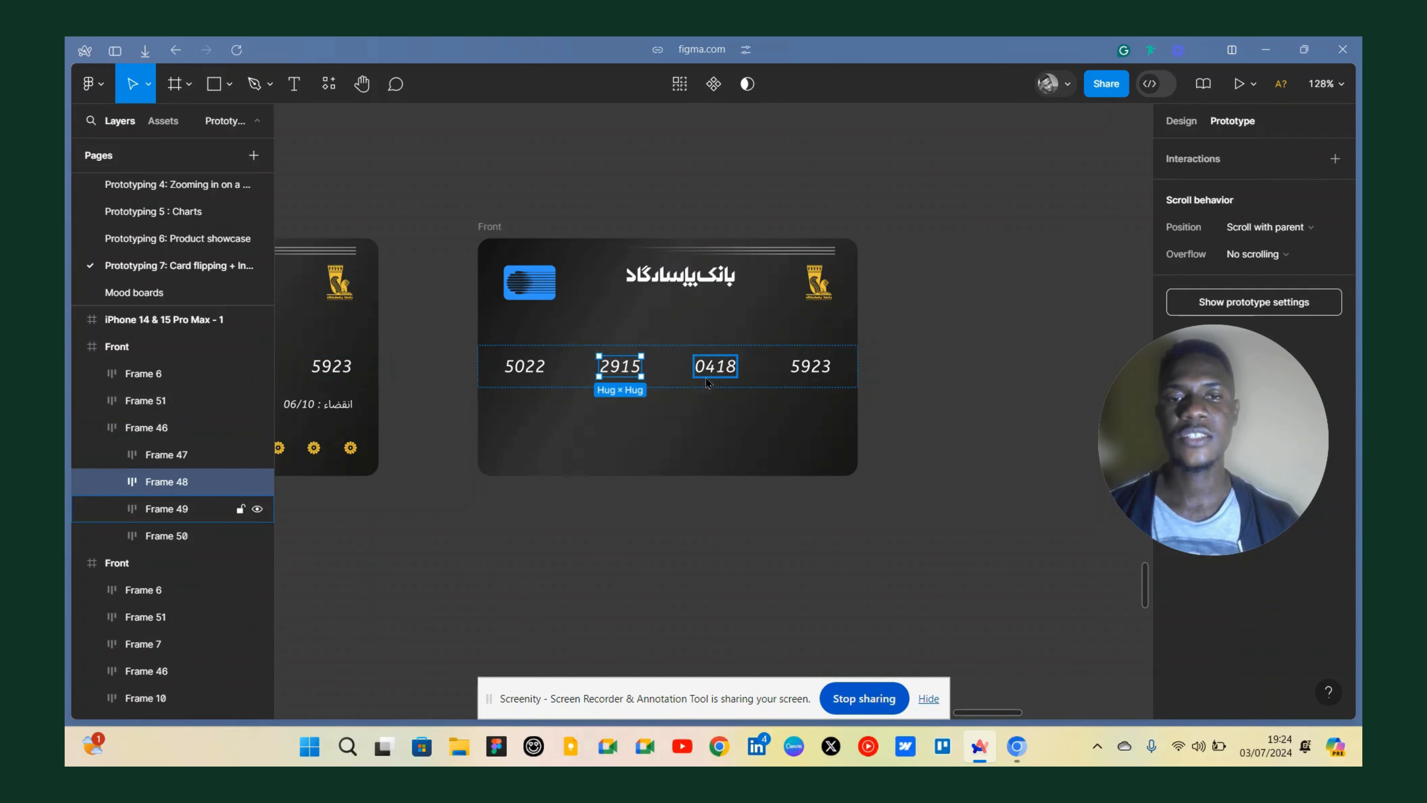
shift+click(794, 368)
key(Delete)
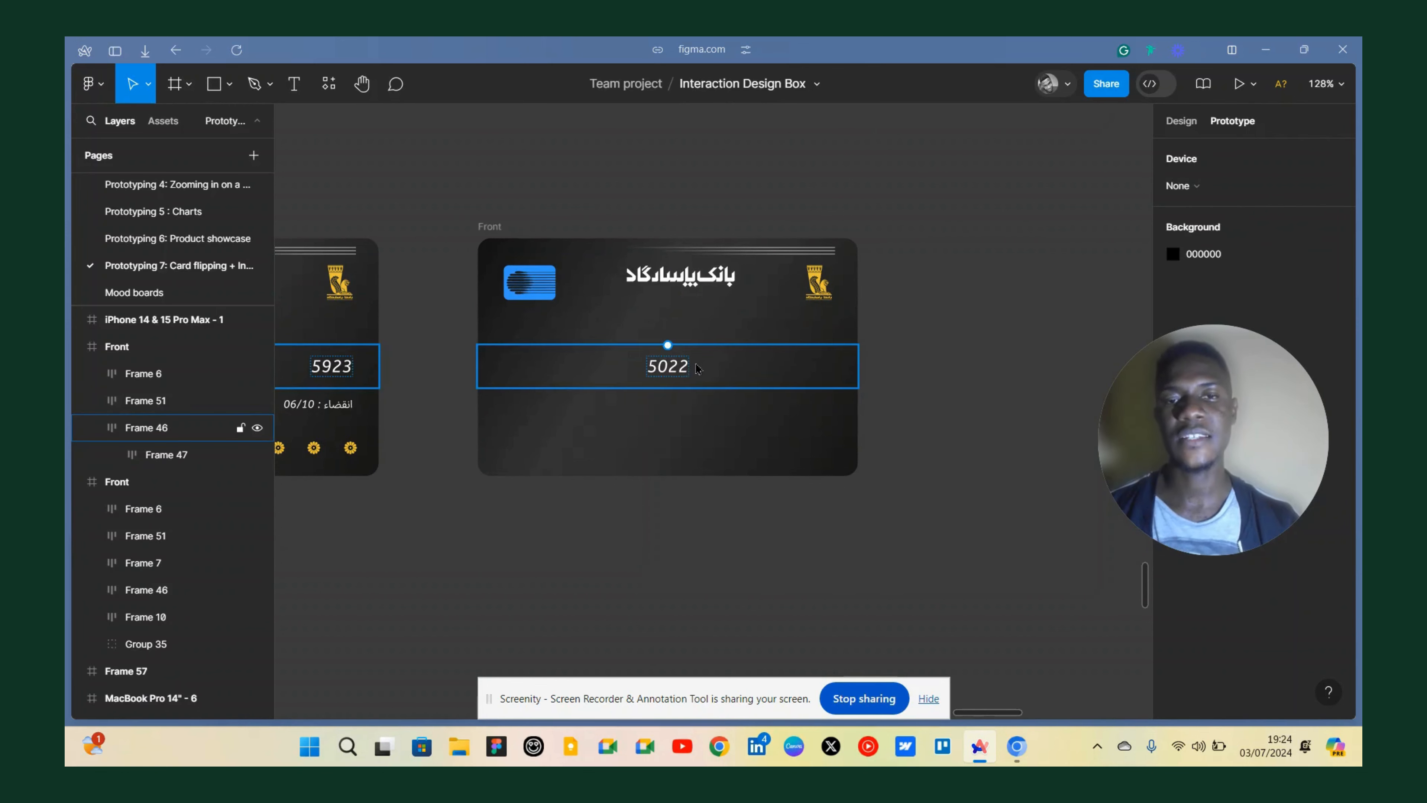
Change the remaining 5022 number text on the duplicated card to "CVV: 548".
click(683, 369)
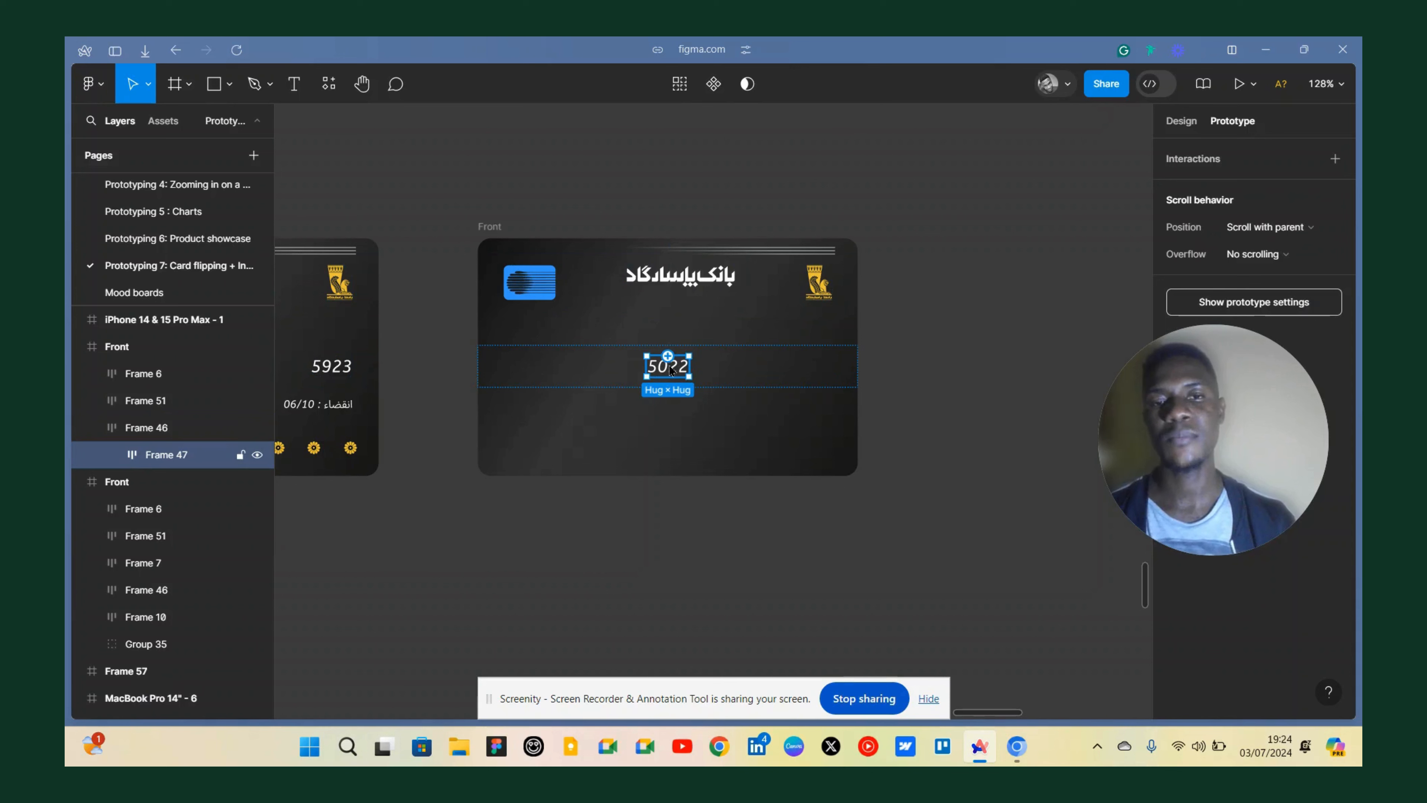
scroll(669, 368, up, 5)
double_click(674, 376)
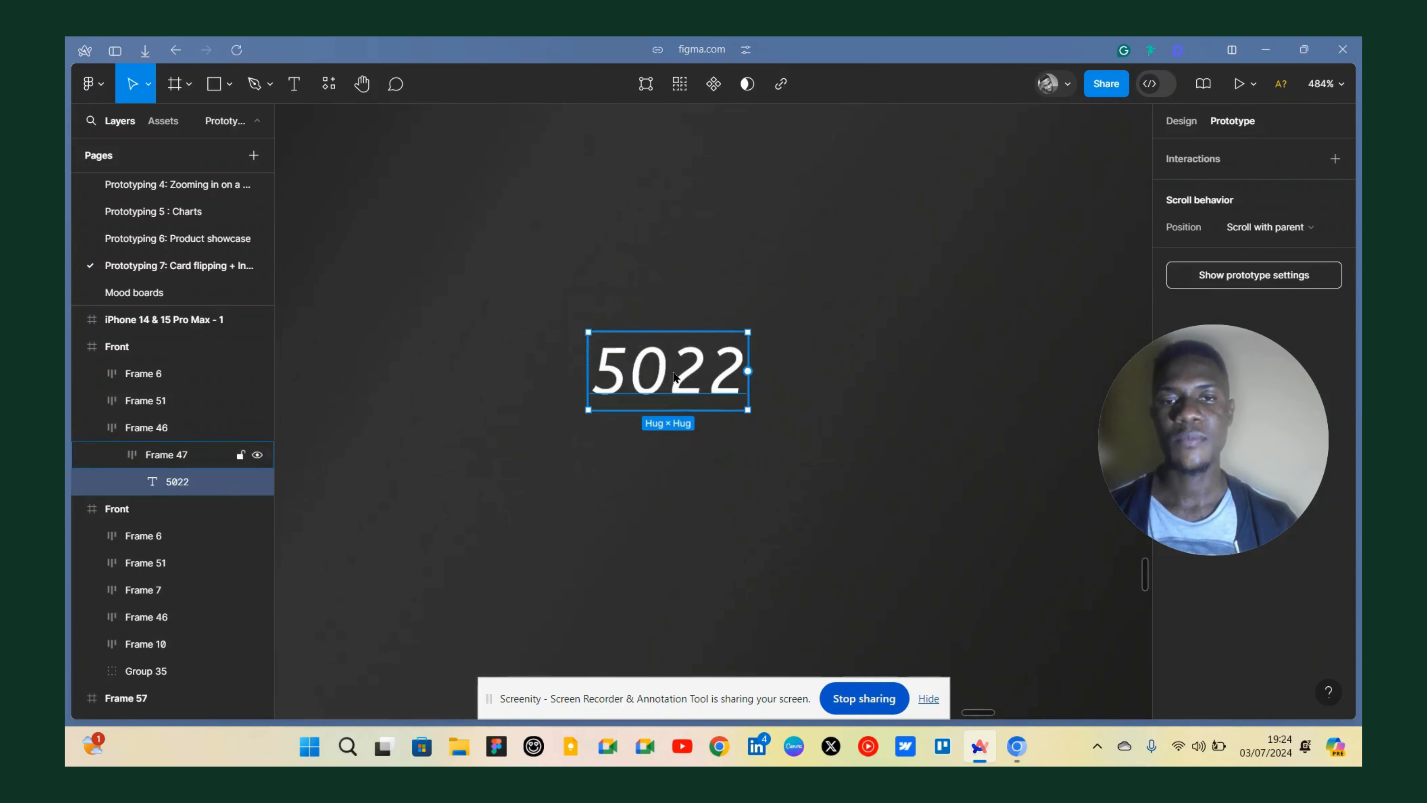
double_click(674, 374)
text(C)
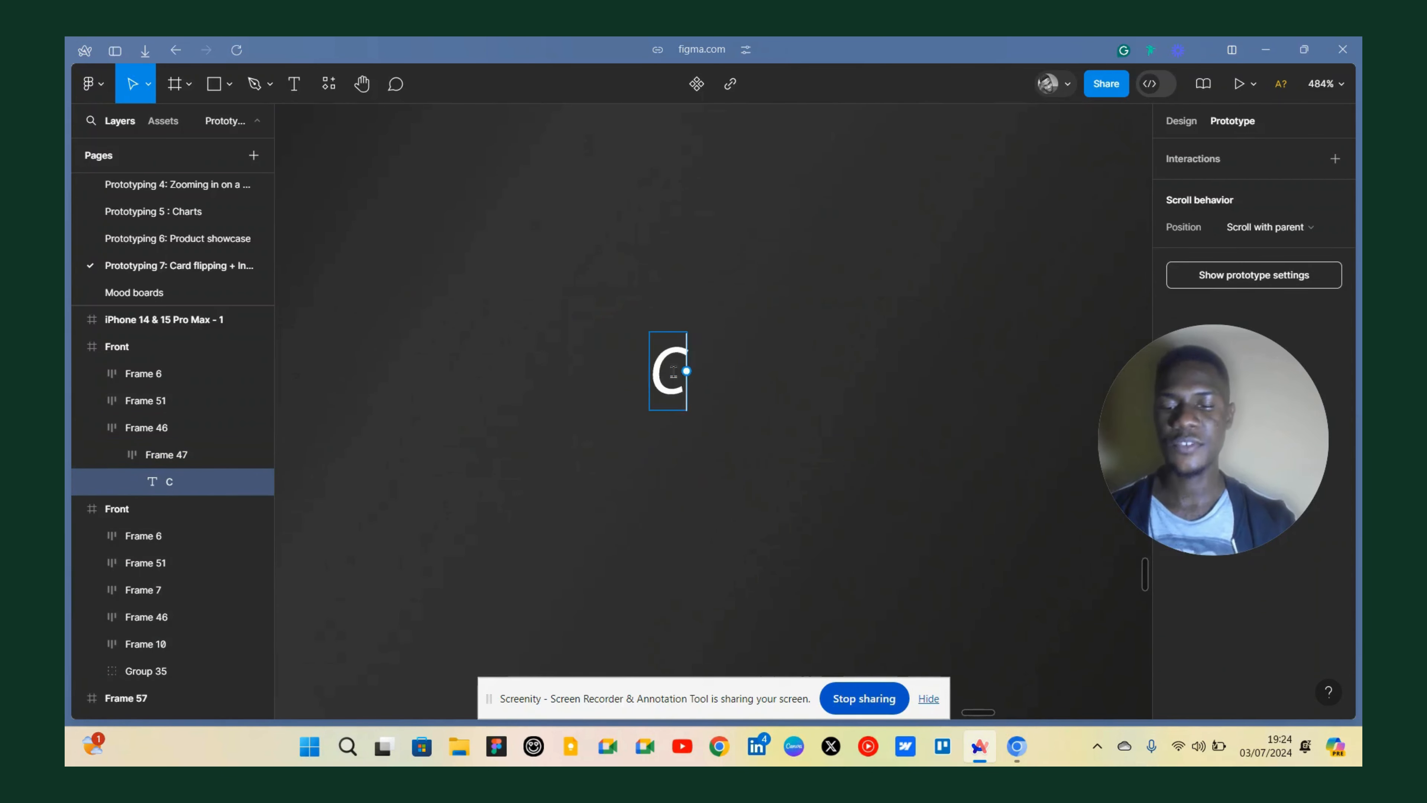
text(VV)
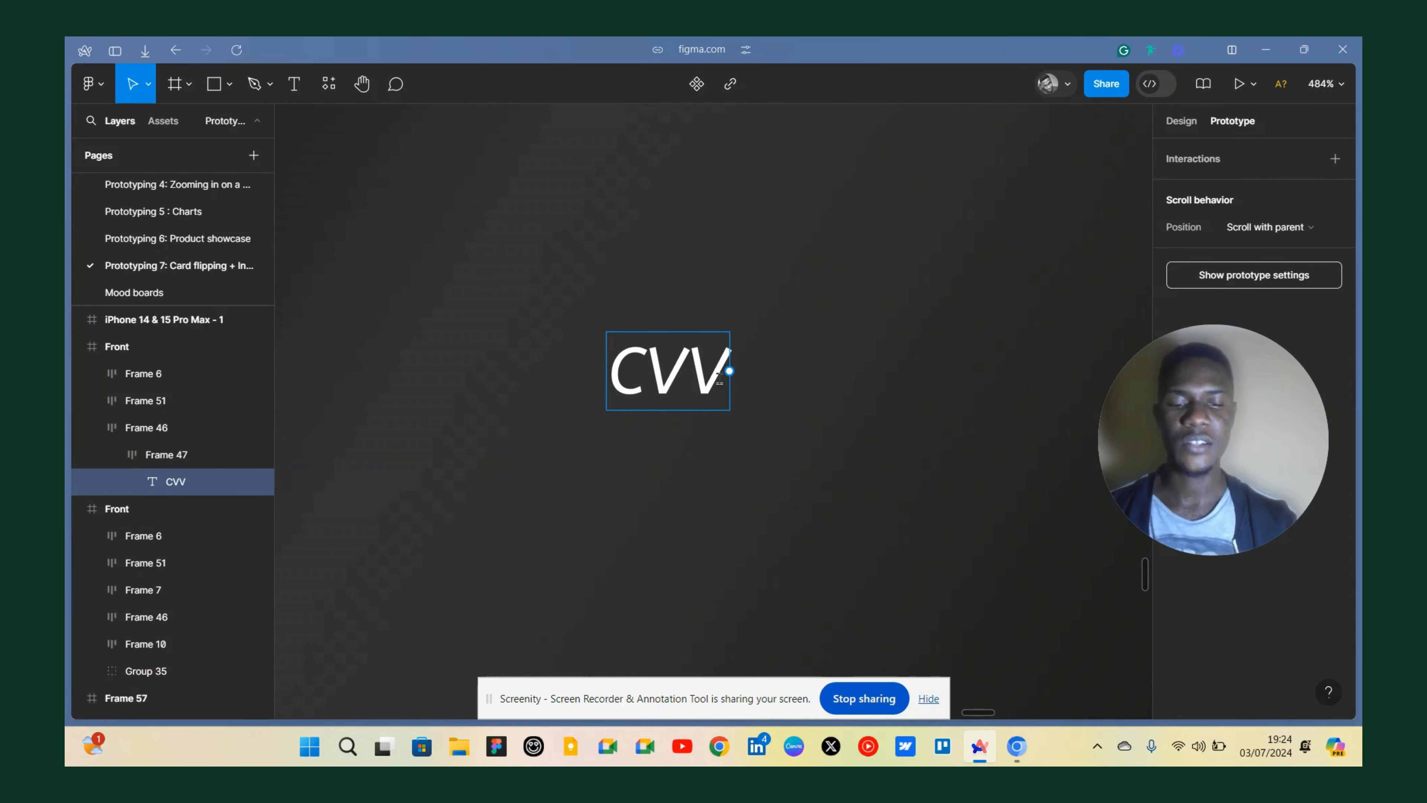
text(: 548)
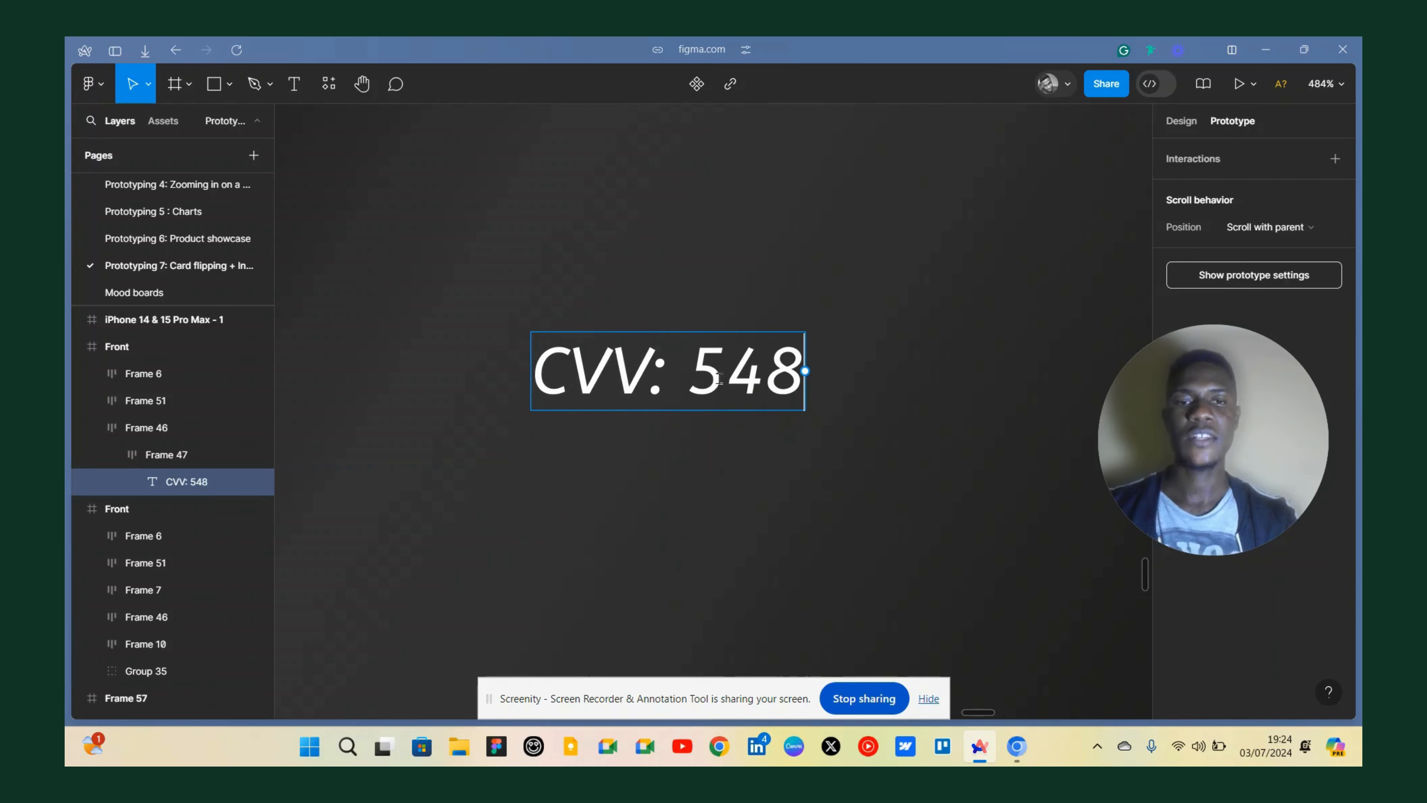
scroll(673, 320, down, 5)
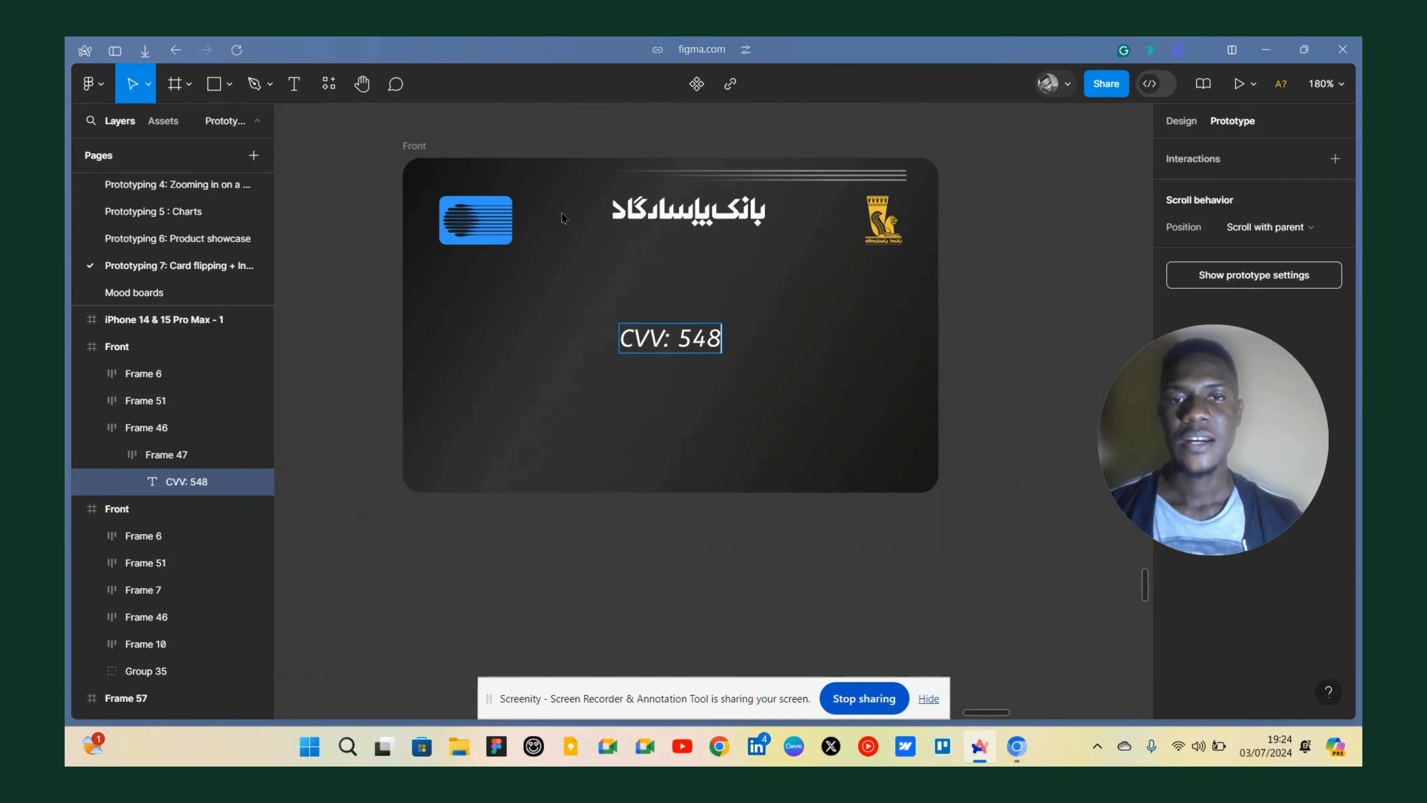
key(Escape)
click(377, 262)
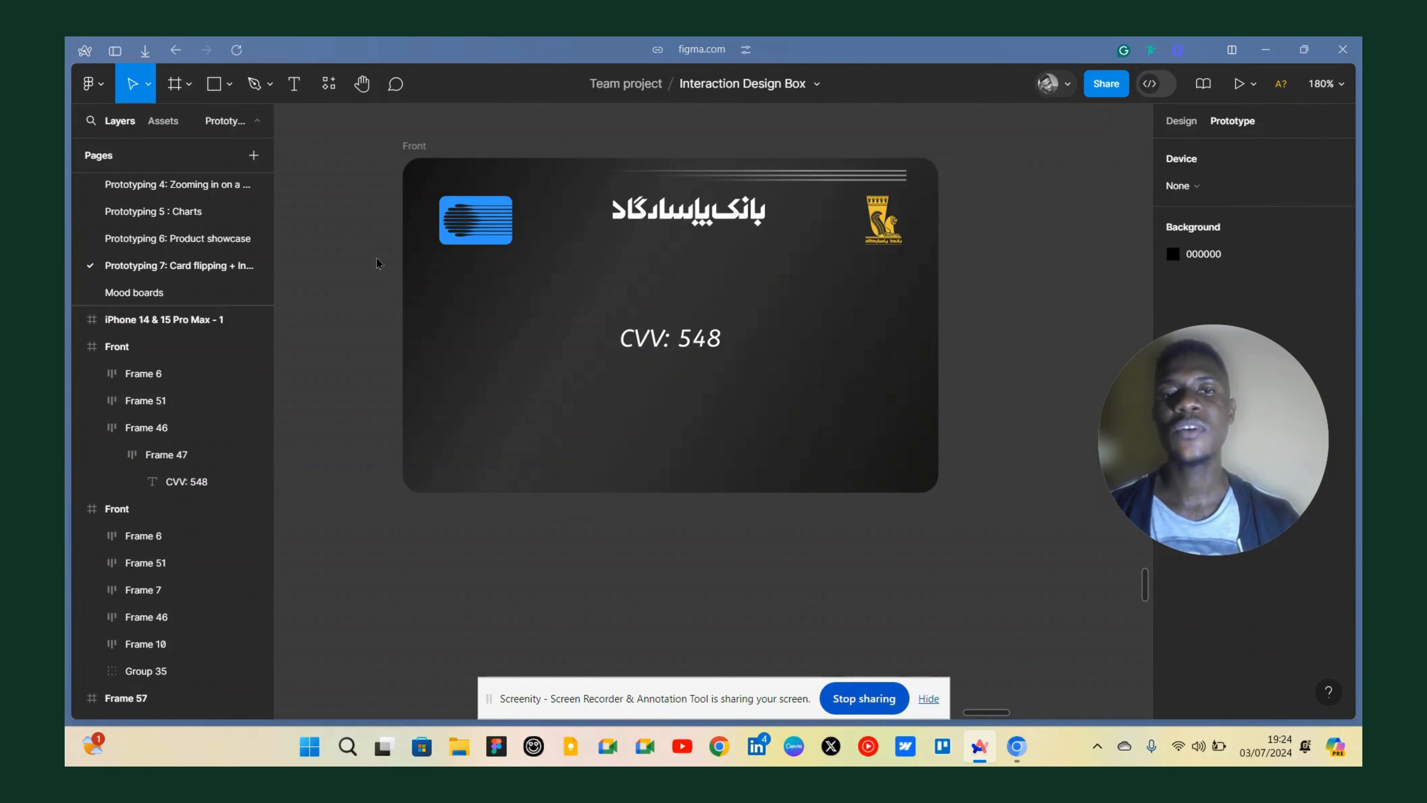
Flip the whole duplicated card frame vertically.
scroll(618, 279, down, 5)
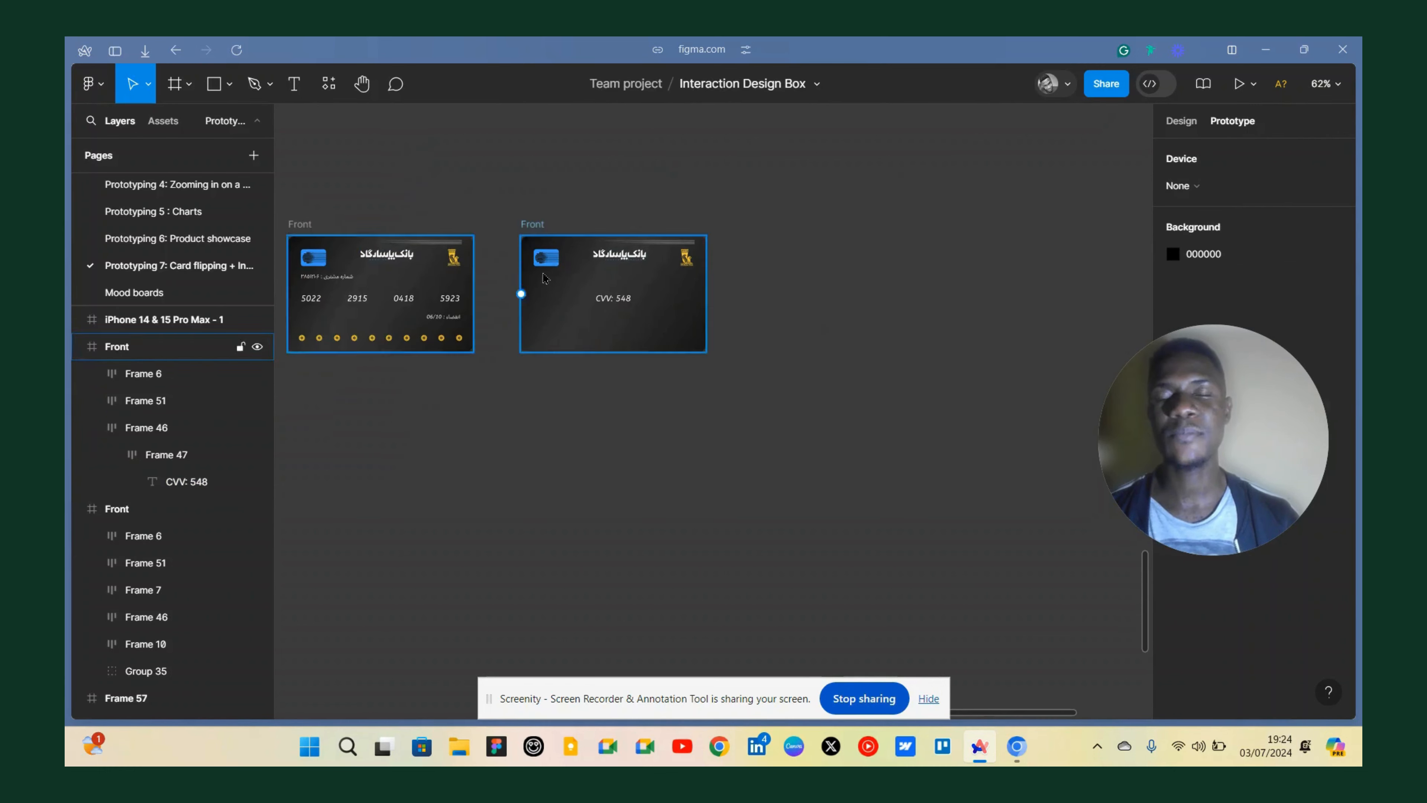
scroll(646, 253, up, 5)
scroll(650, 259, down, 1)
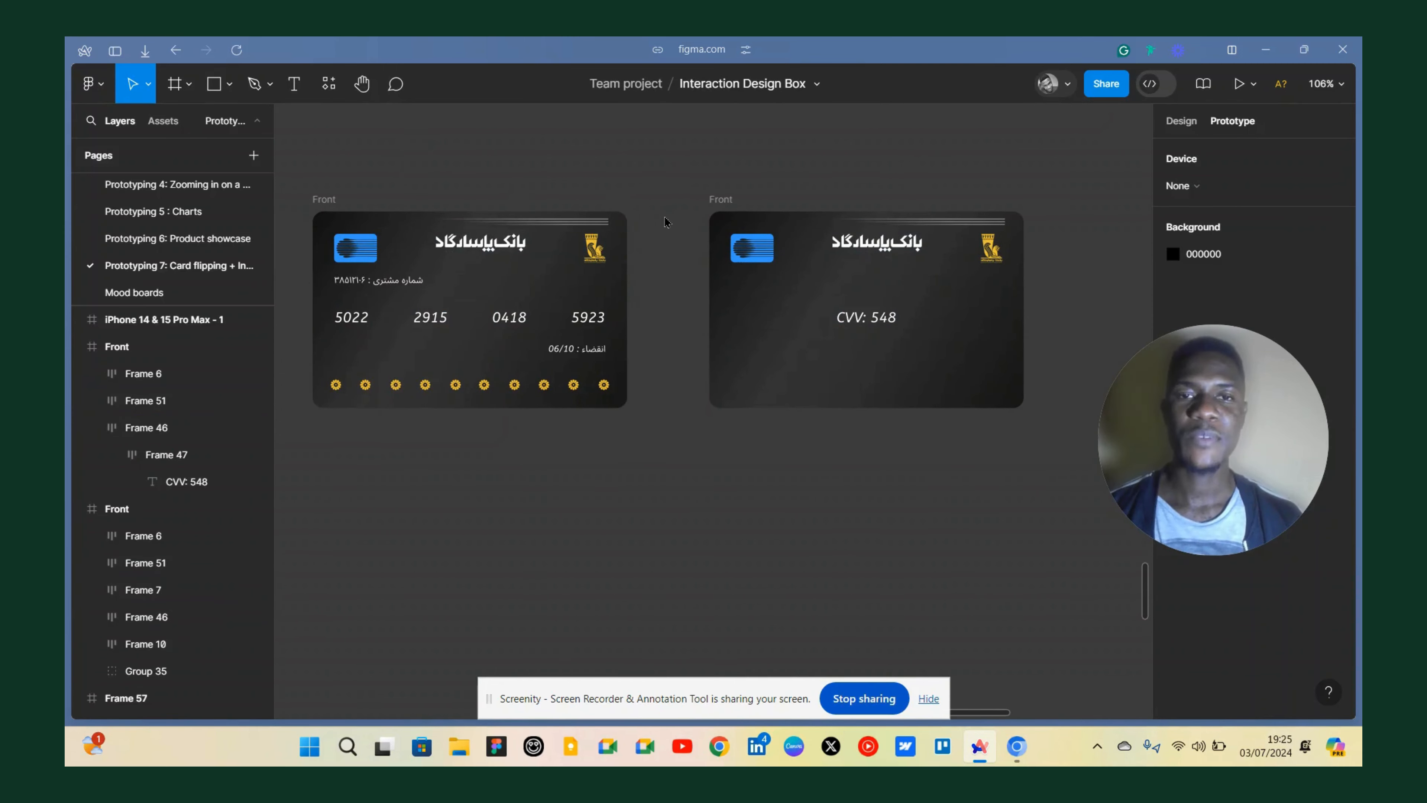
scroll(678, 236, right, 3)
scroll(677, 247, left, 6)
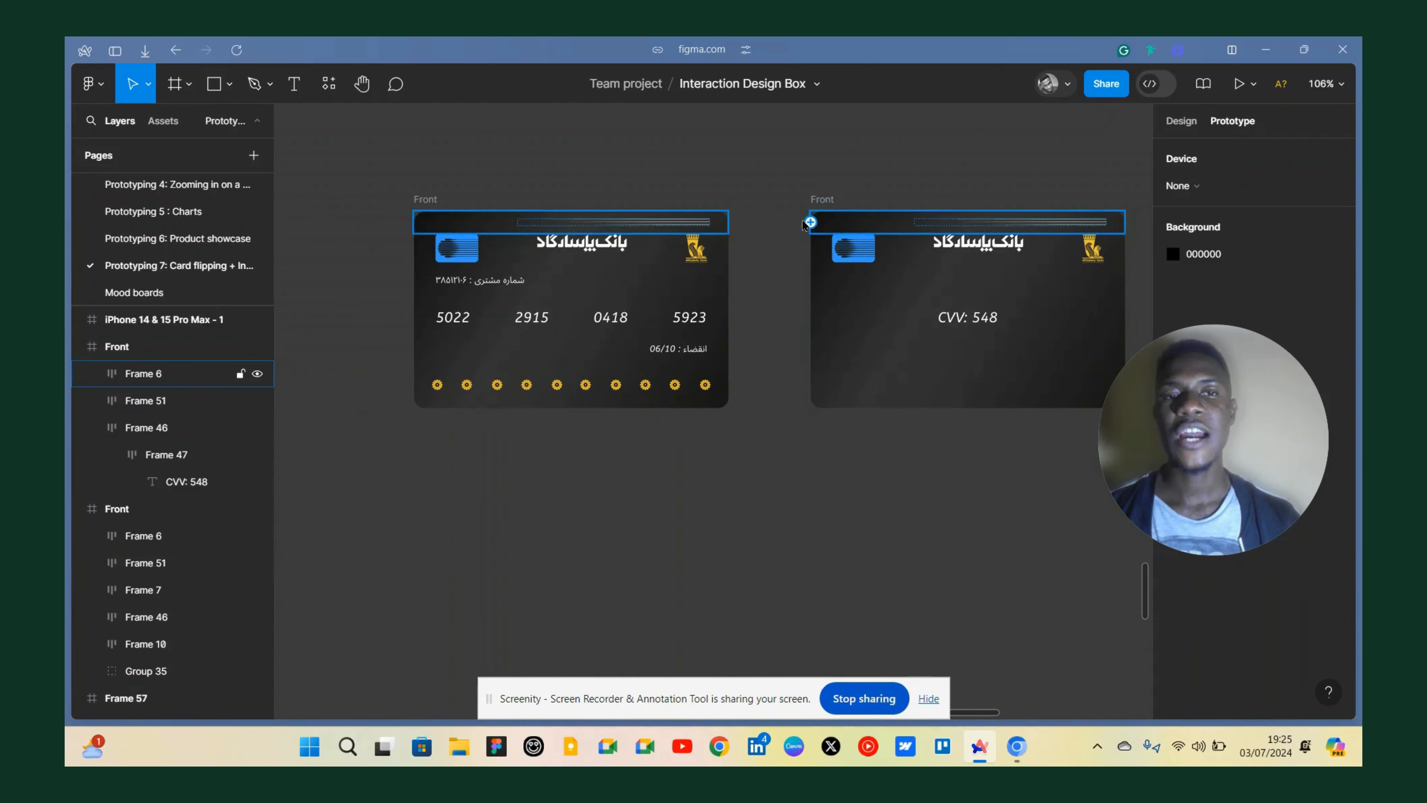
scroll(809, 217, right, 6)
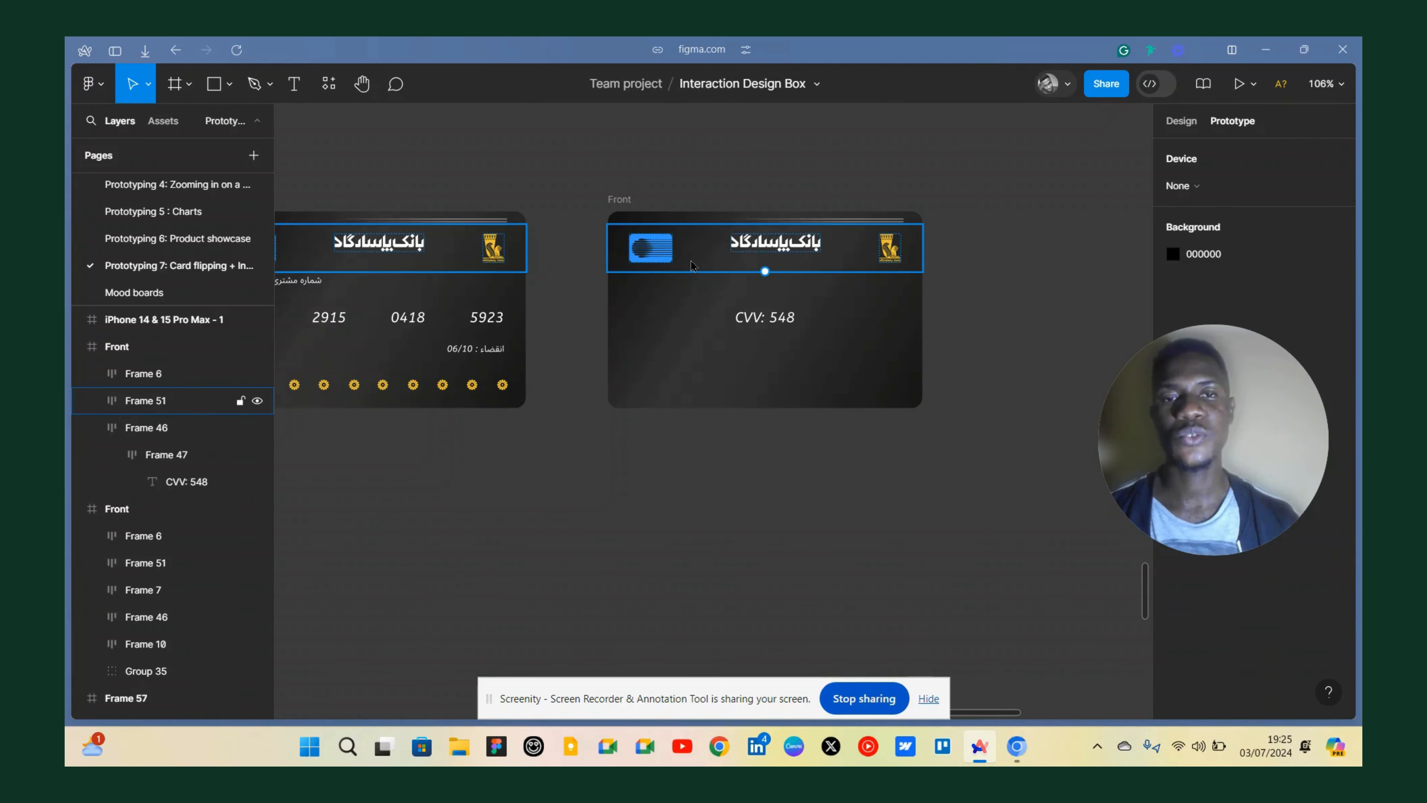
click(632, 209)
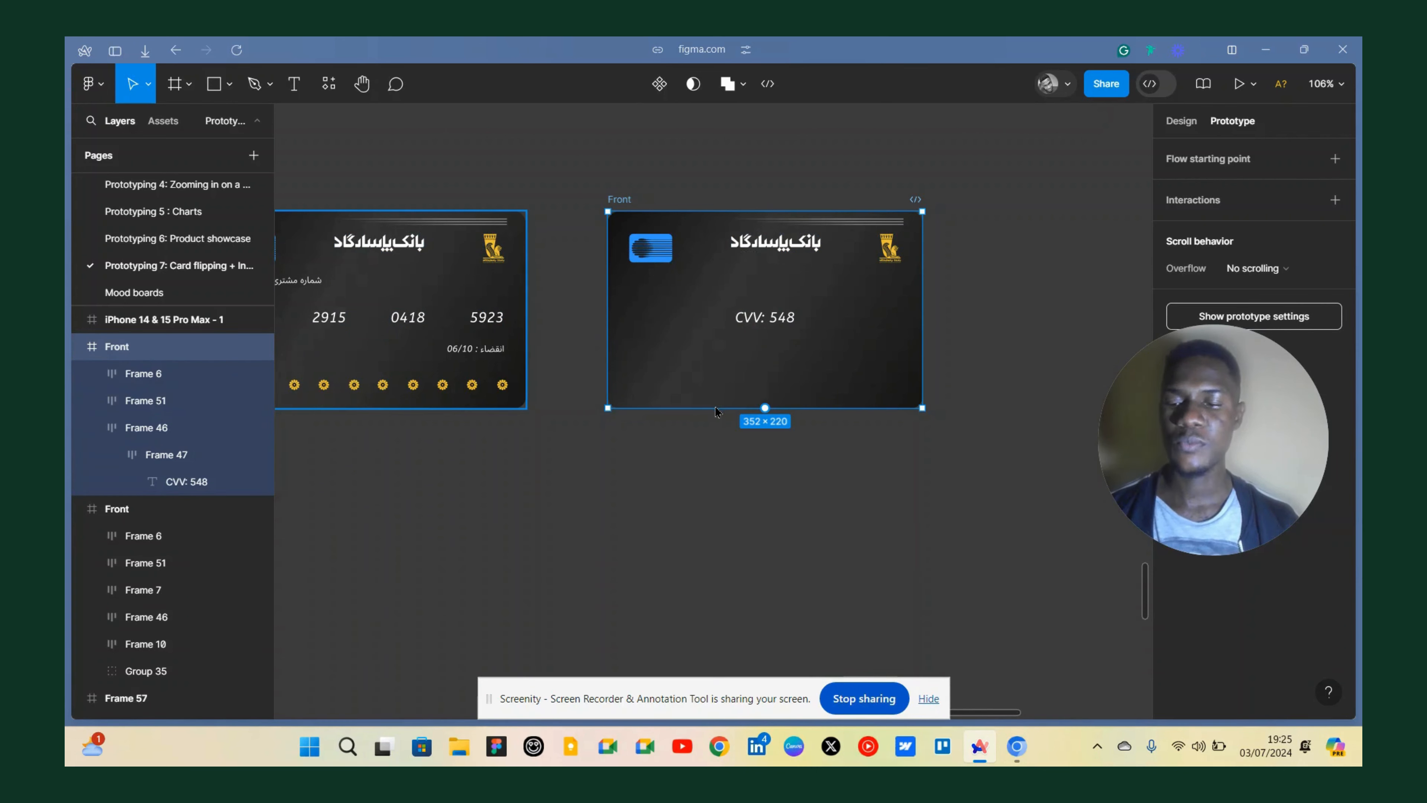
key(shift+v)
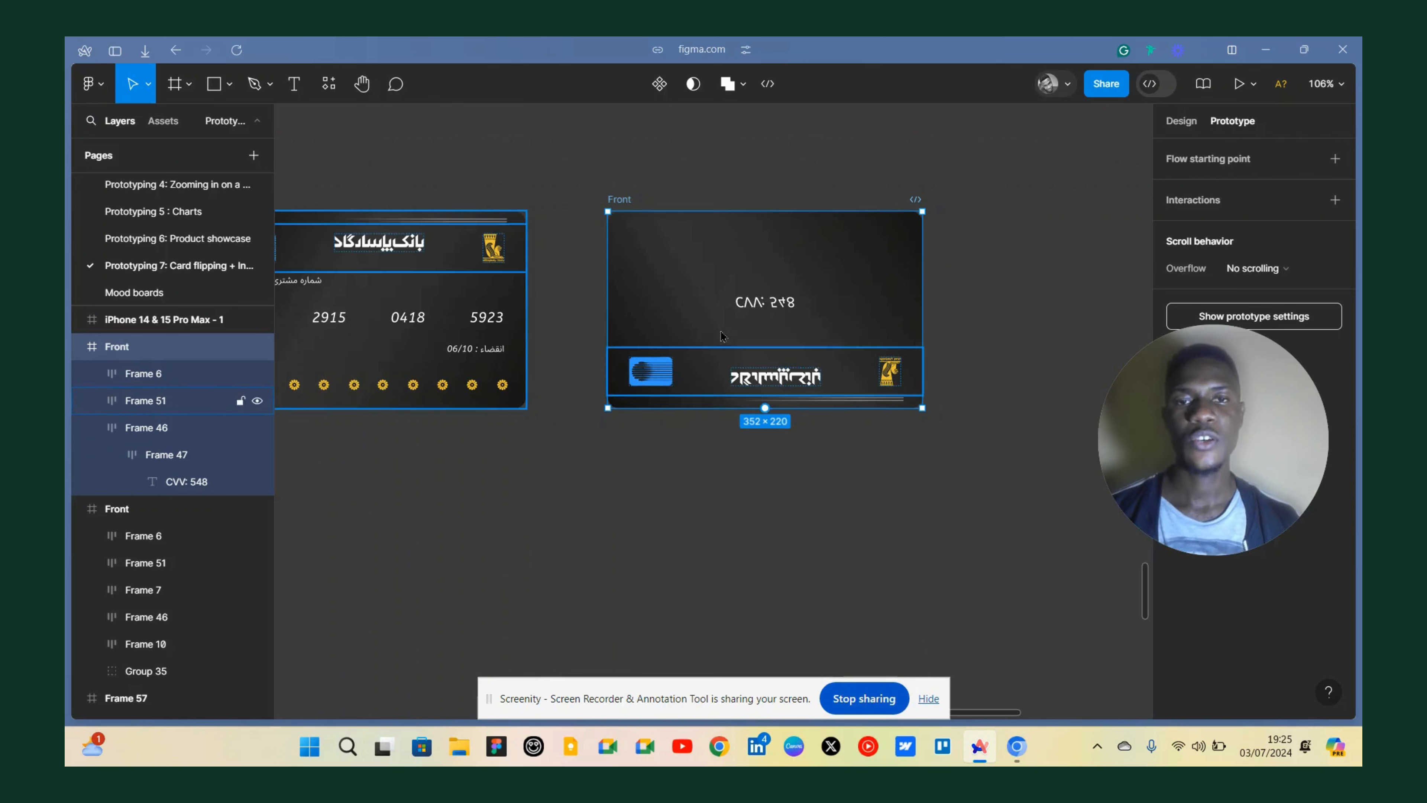
right_click(665, 269)
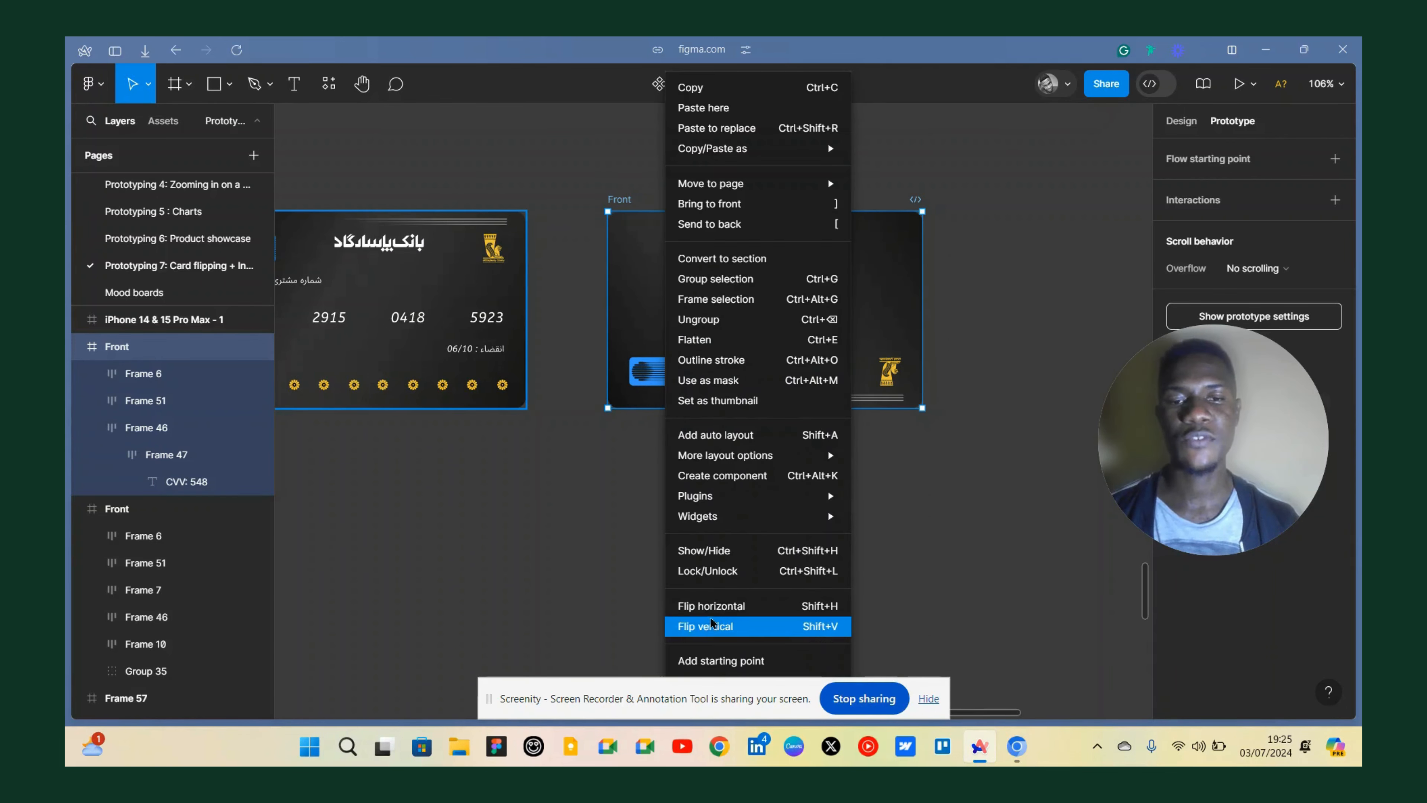
click(600, 560)
Flip the bank header row and the CVV text back vertically on the duplicated card.
scroll(814, 326, down, 4)
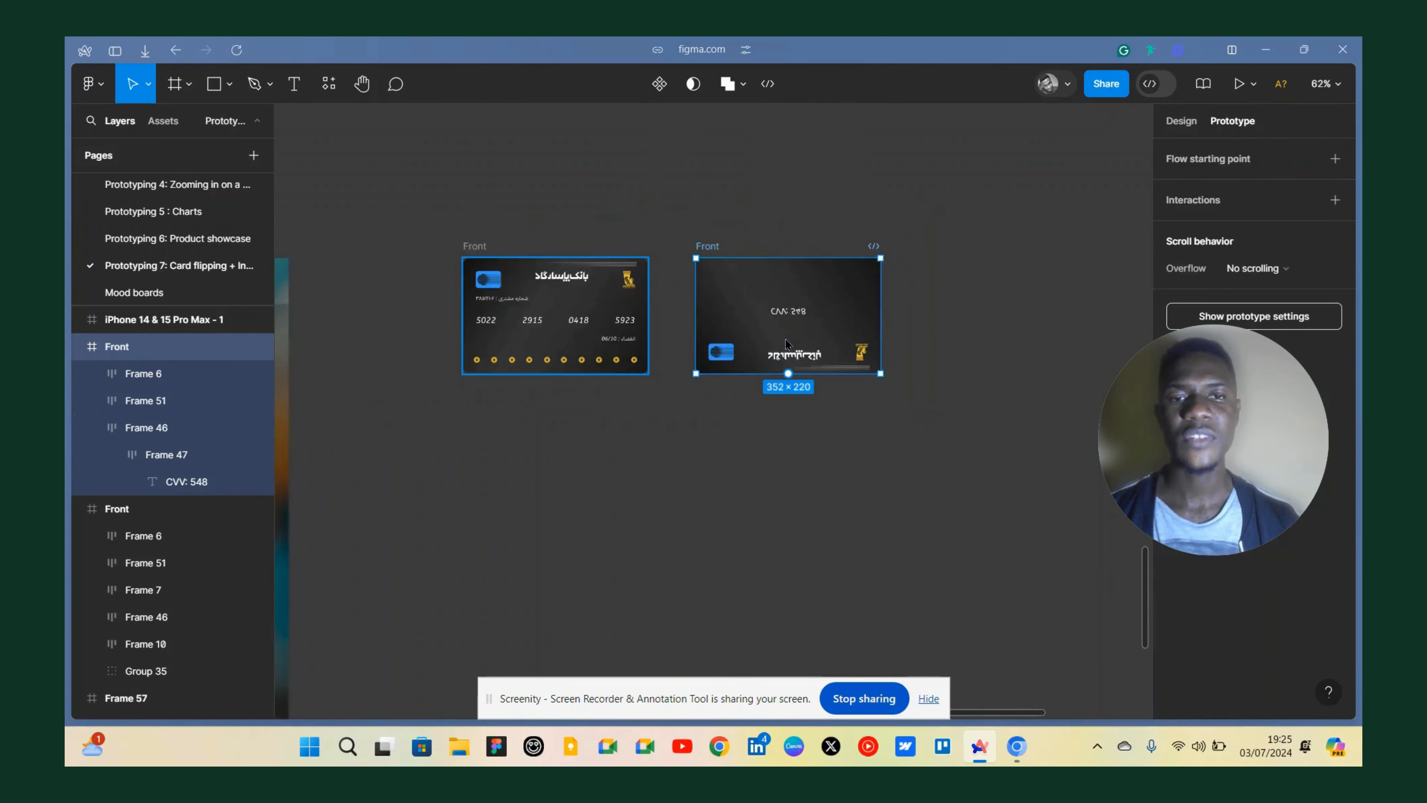
scroll(787, 337, up, 6)
click(777, 382)
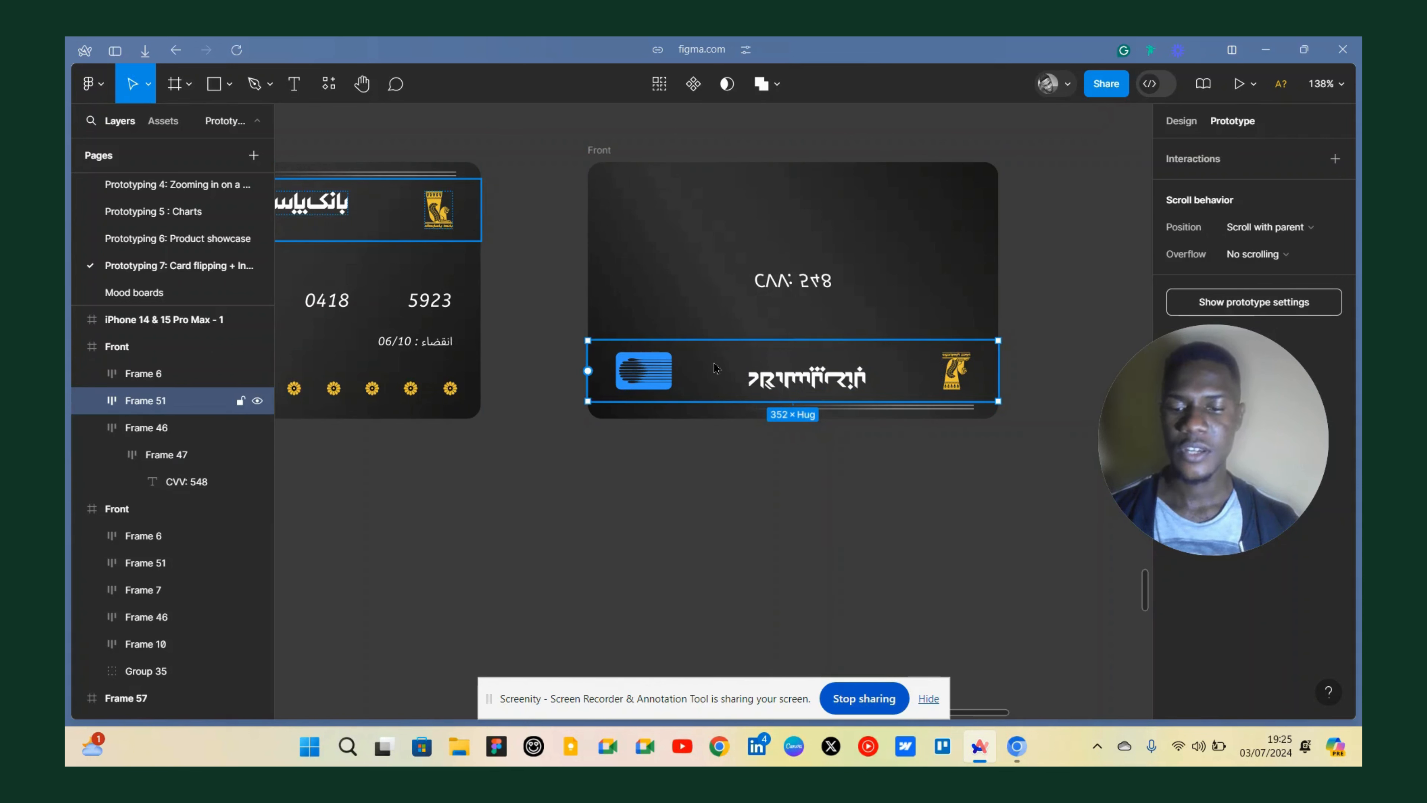
key(shift+v)
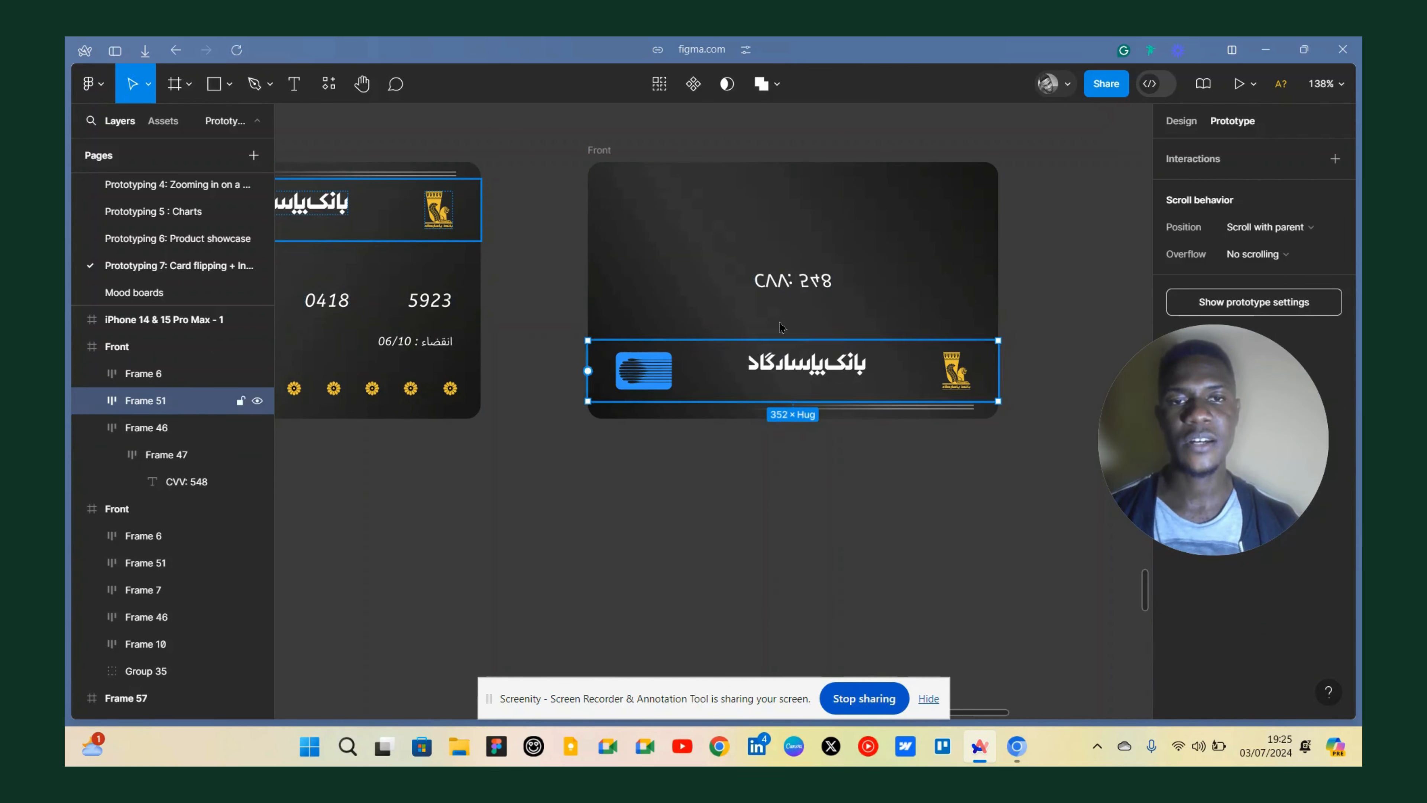
click(790, 290)
key(shift+v)
Move the header row back to the top of the duplicated card and nudge the CVV row slightly down.
click(768, 379)
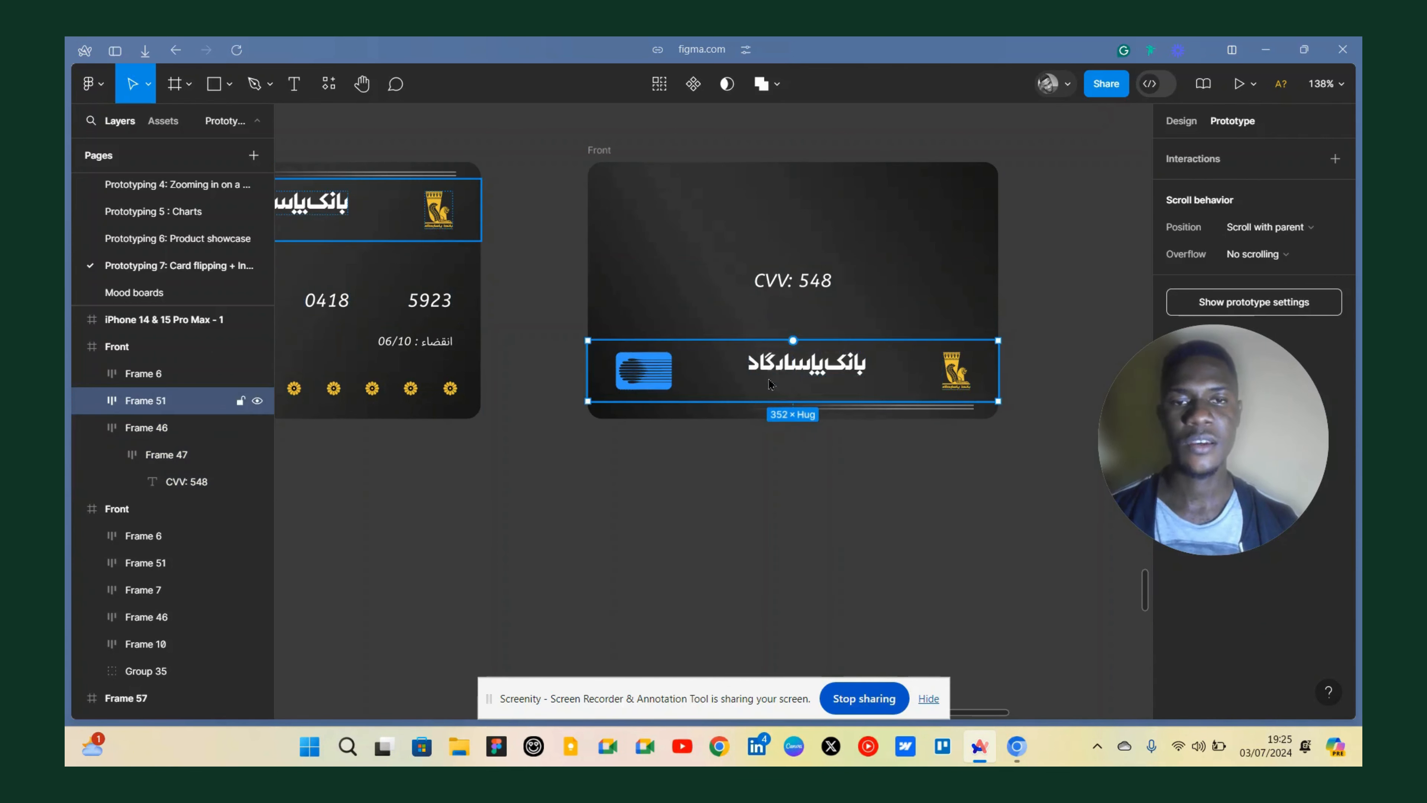
drag(755, 328, 741, 248)
click(818, 288)
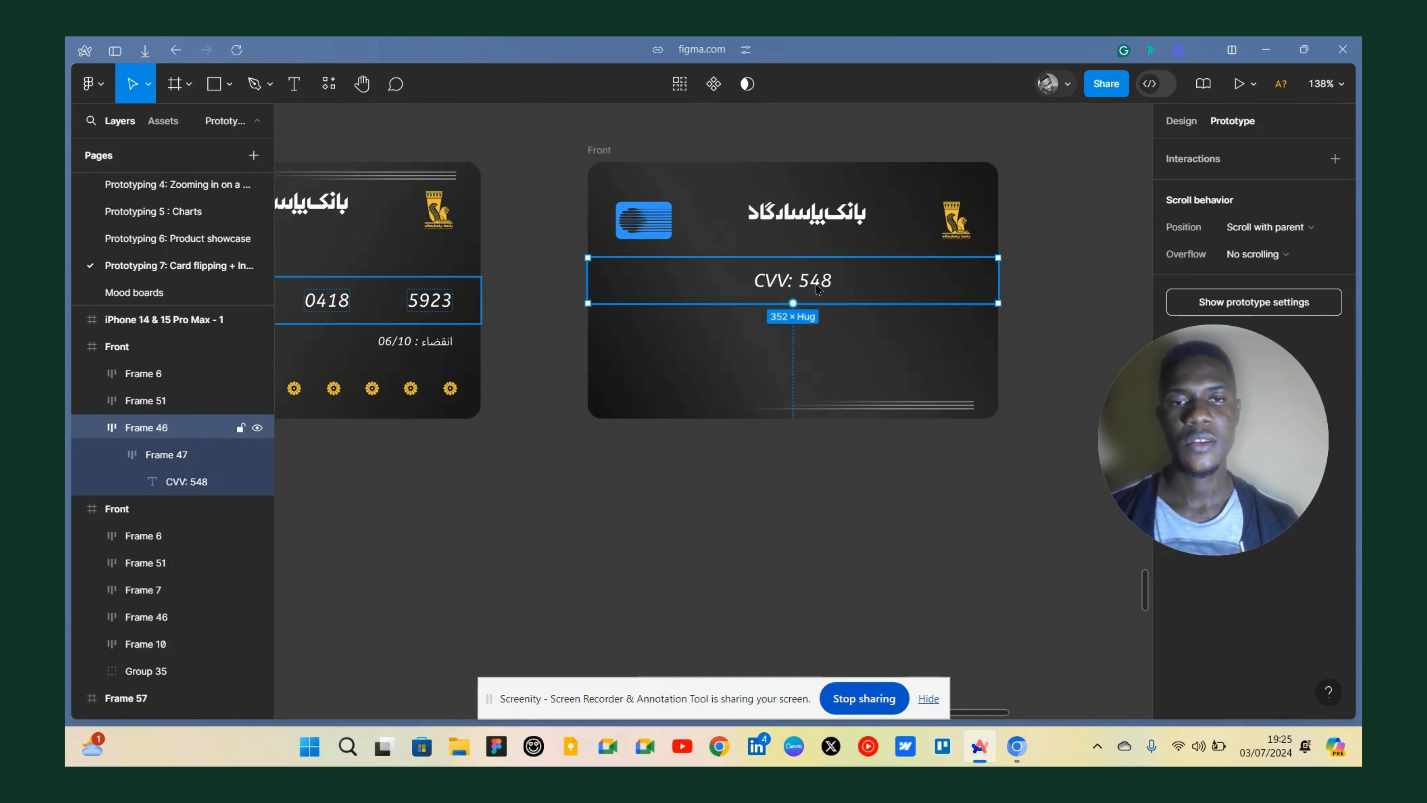
drag(826, 297, 833, 315)
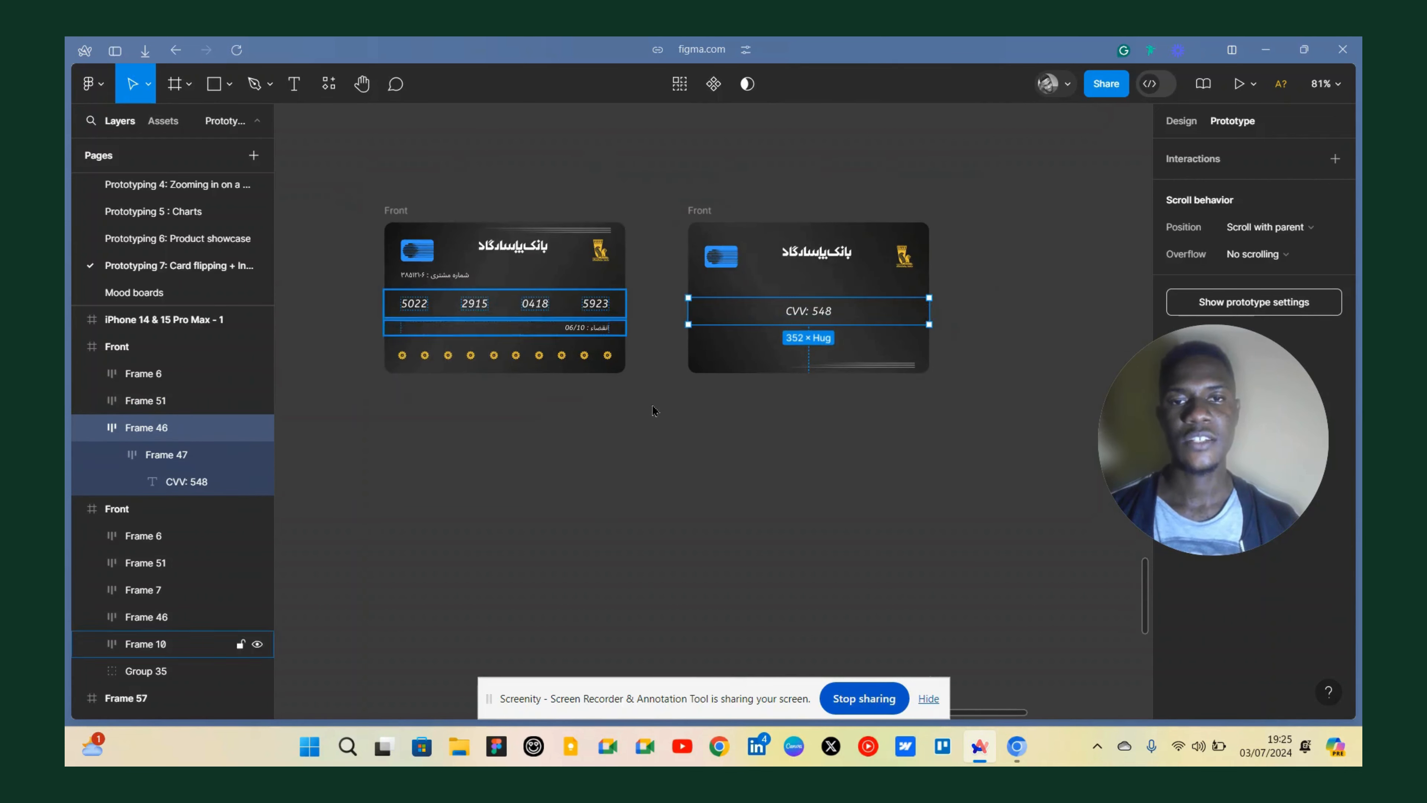
click(657, 419)
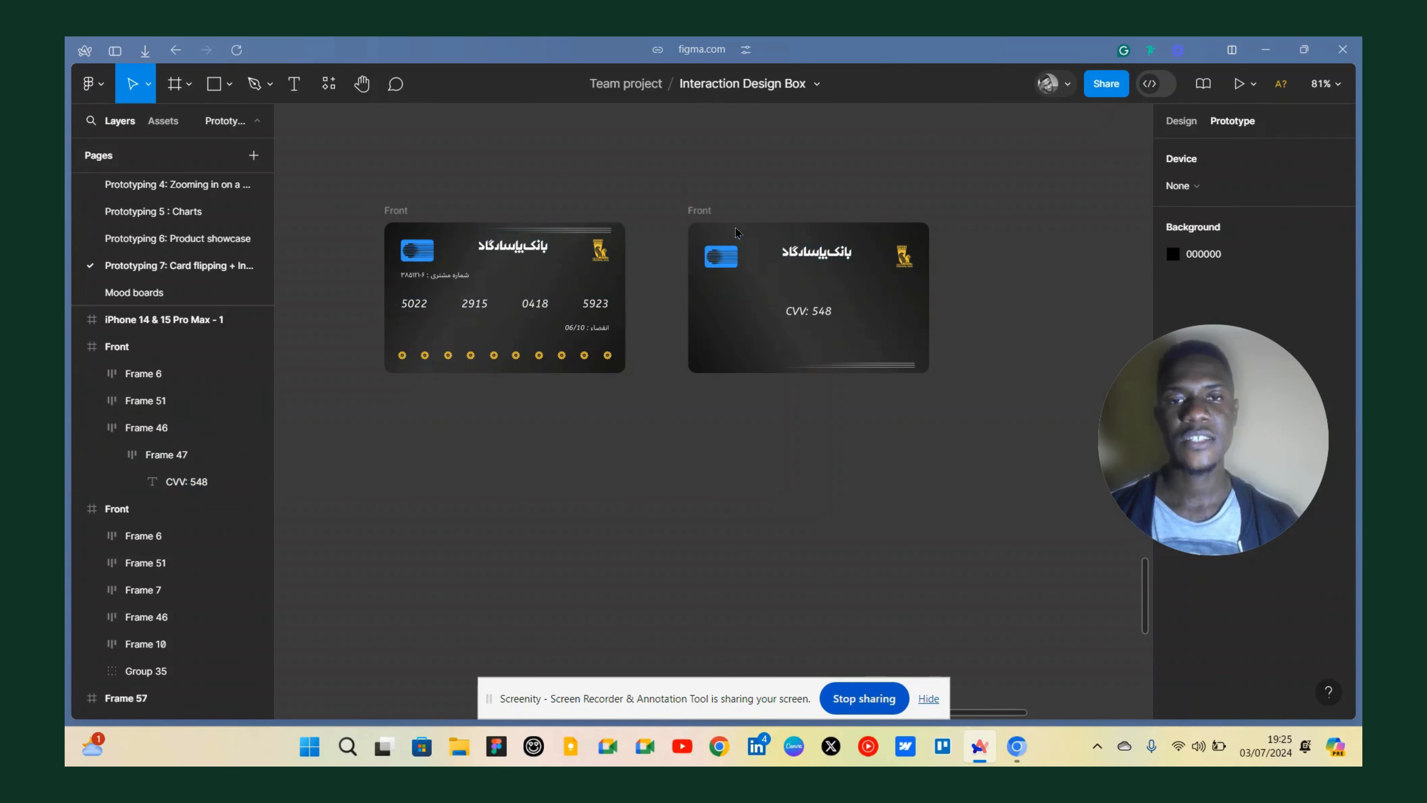
Rename the duplicated card frame as Back.
double_click(702, 211)
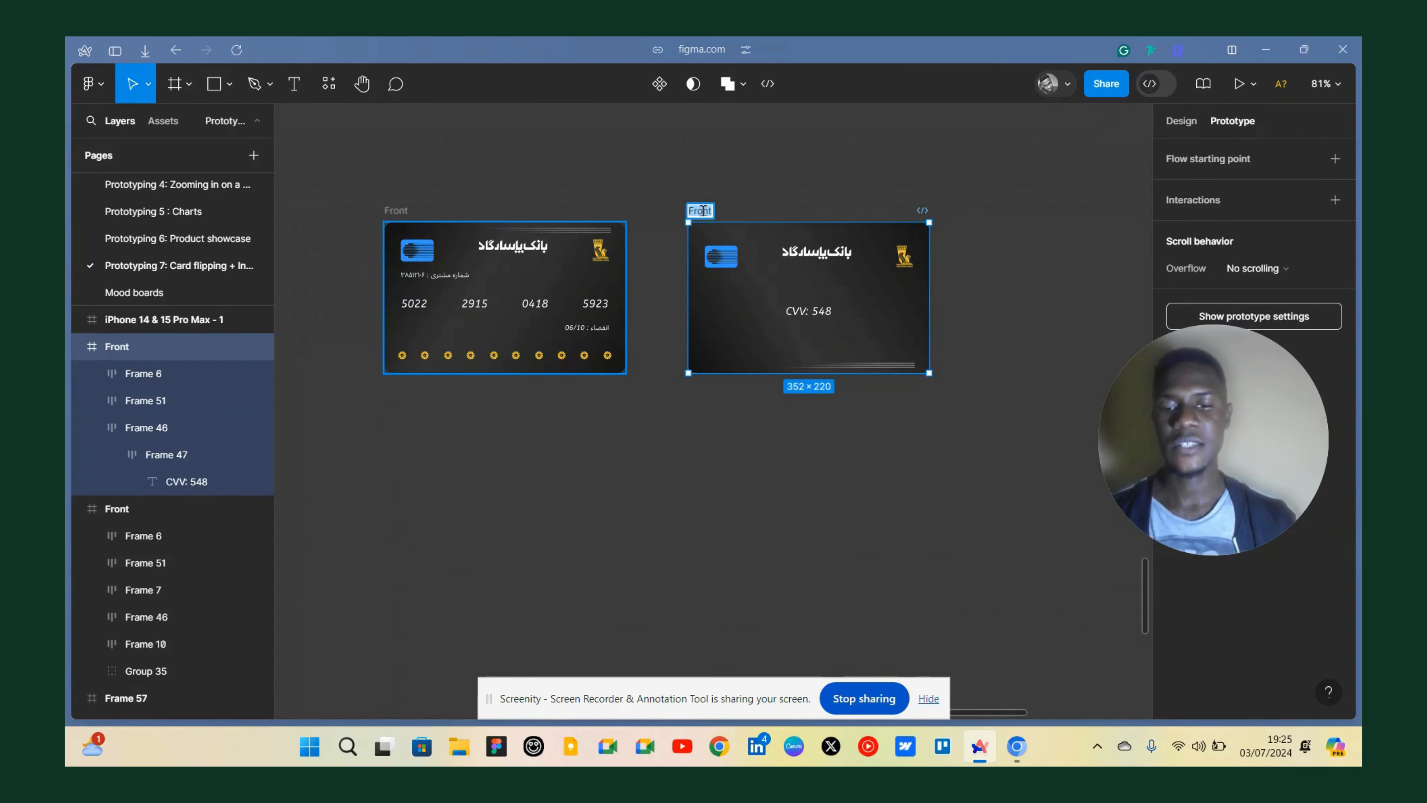
text(Back)
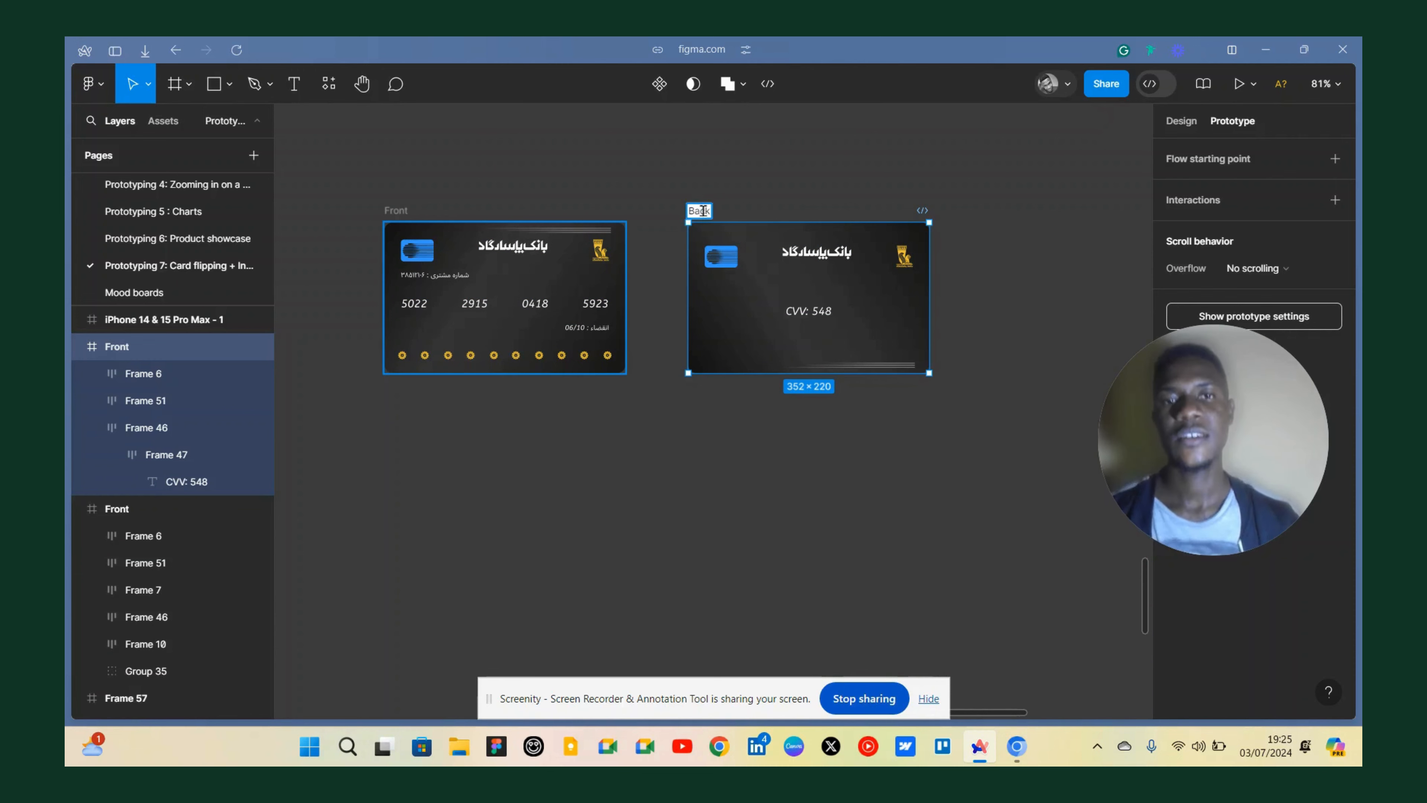
click(838, 214)
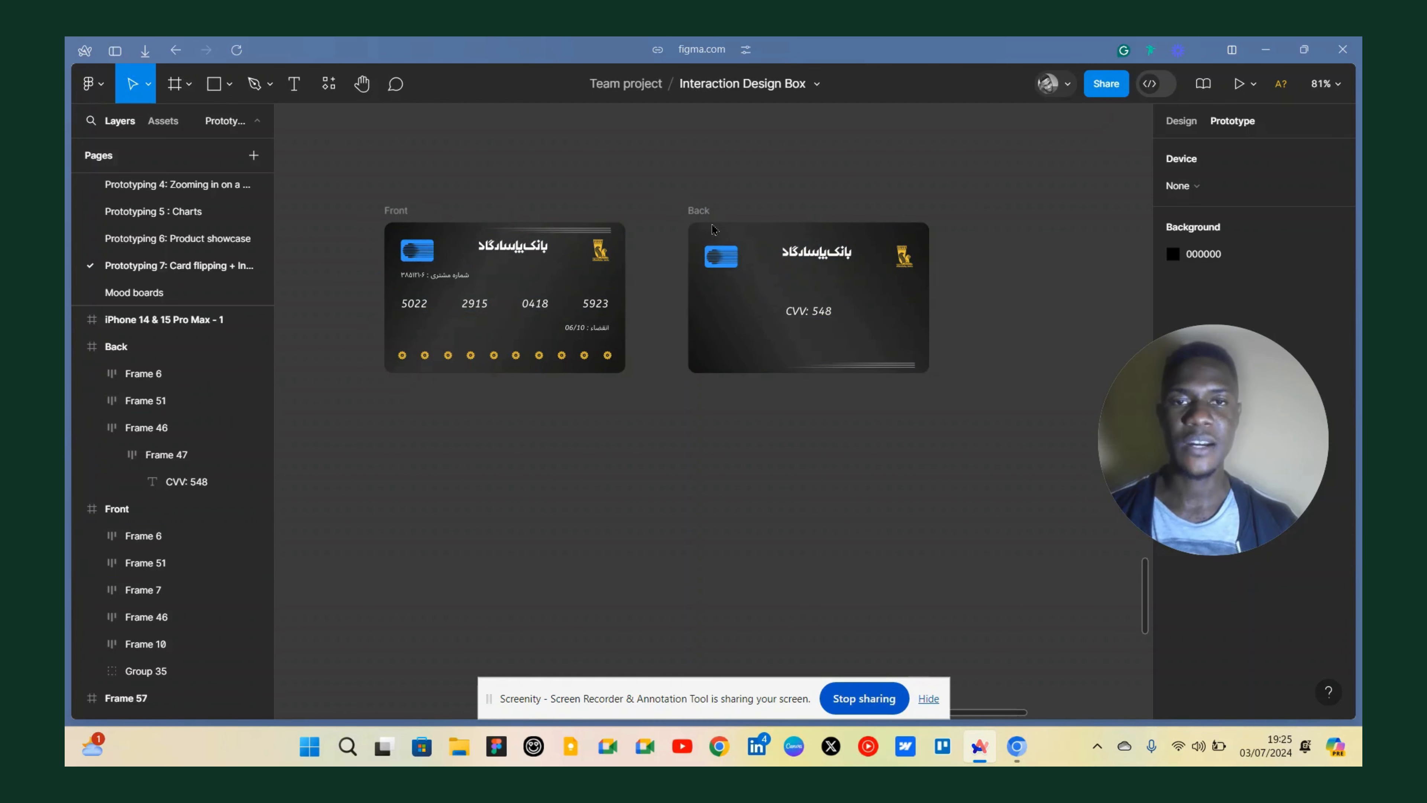
scroll(744, 271, up, 5)
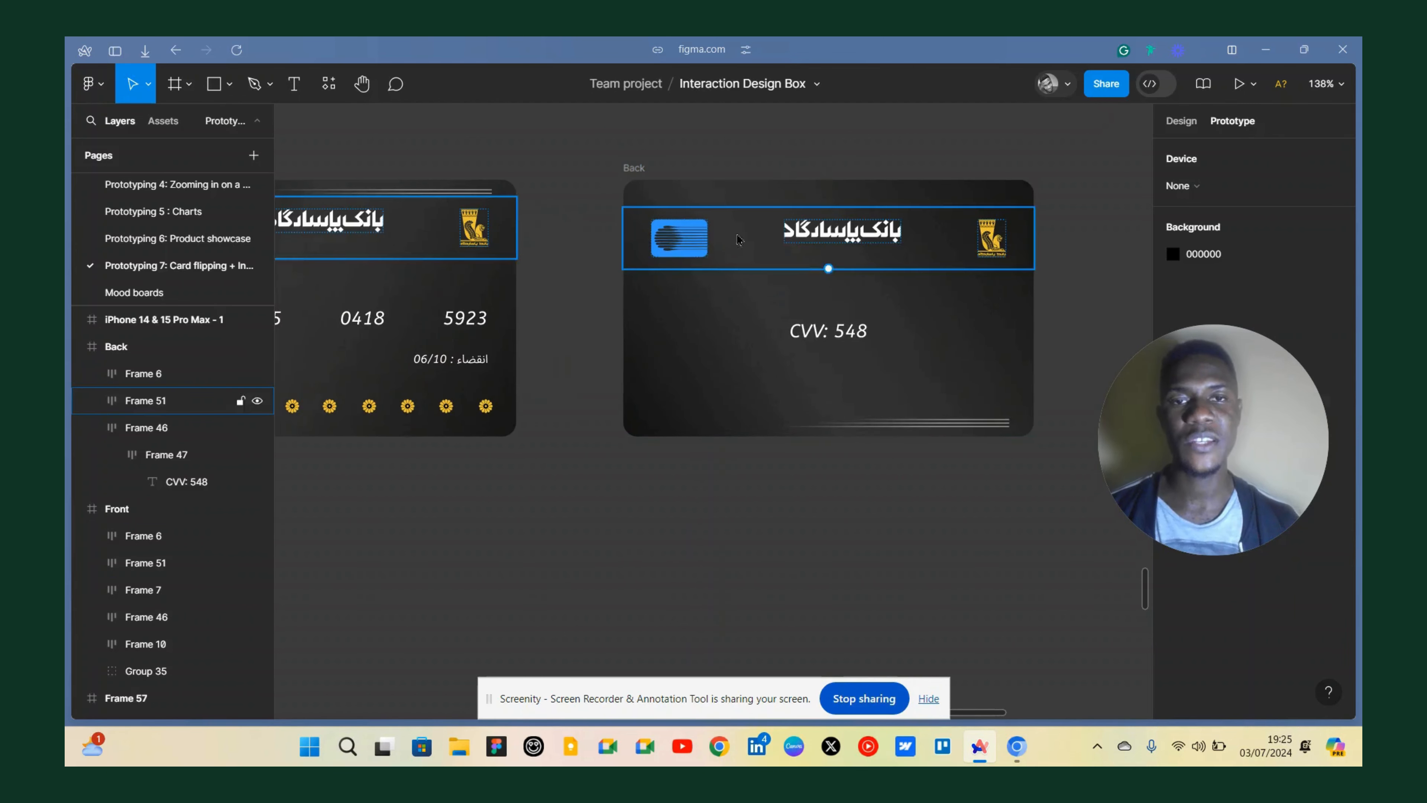
scroll(831, 349, down, 5)
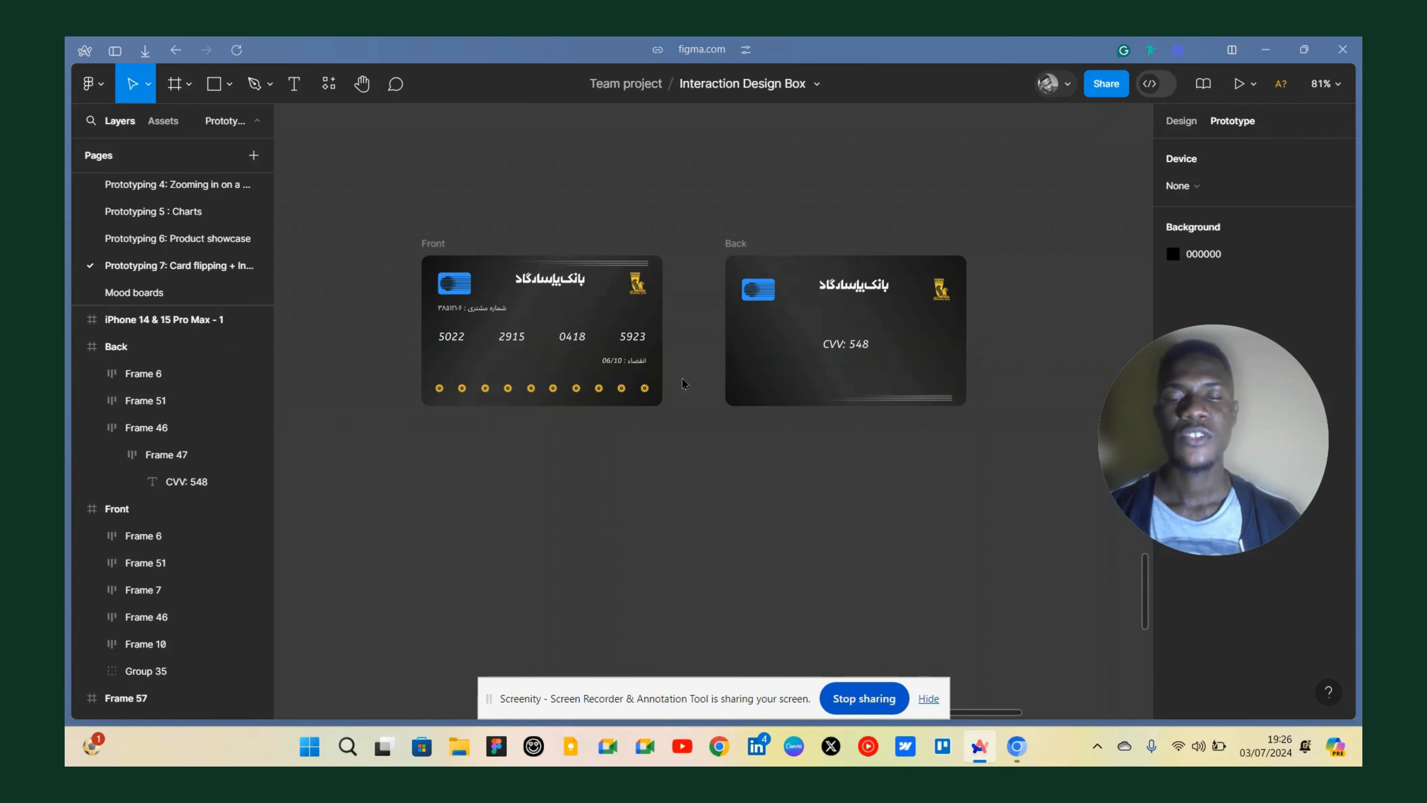
Select both the Front and Back frames and duplicate them as a pair below the originals.
click(442, 244)
scroll(774, 204, down, 5)
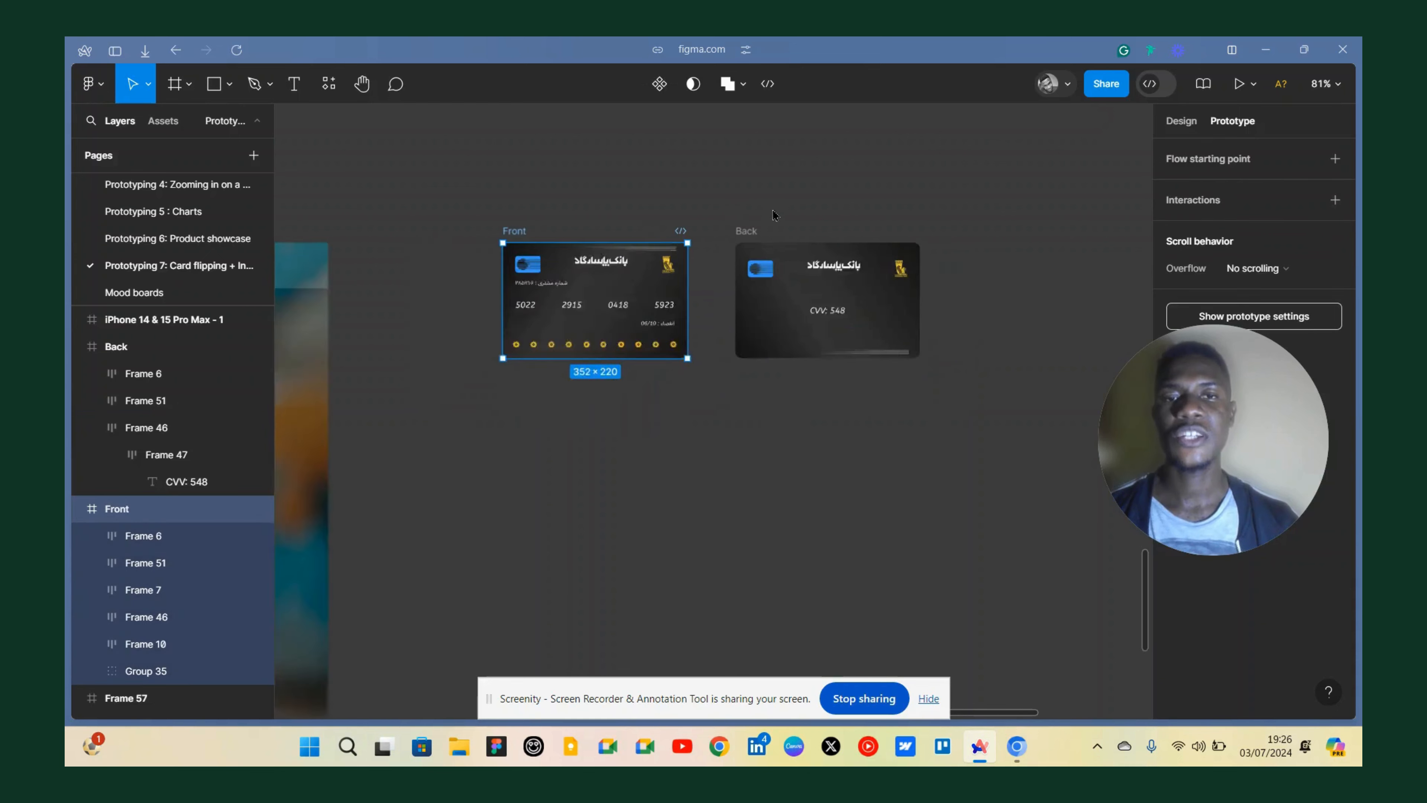
scroll(747, 241, up, 2)
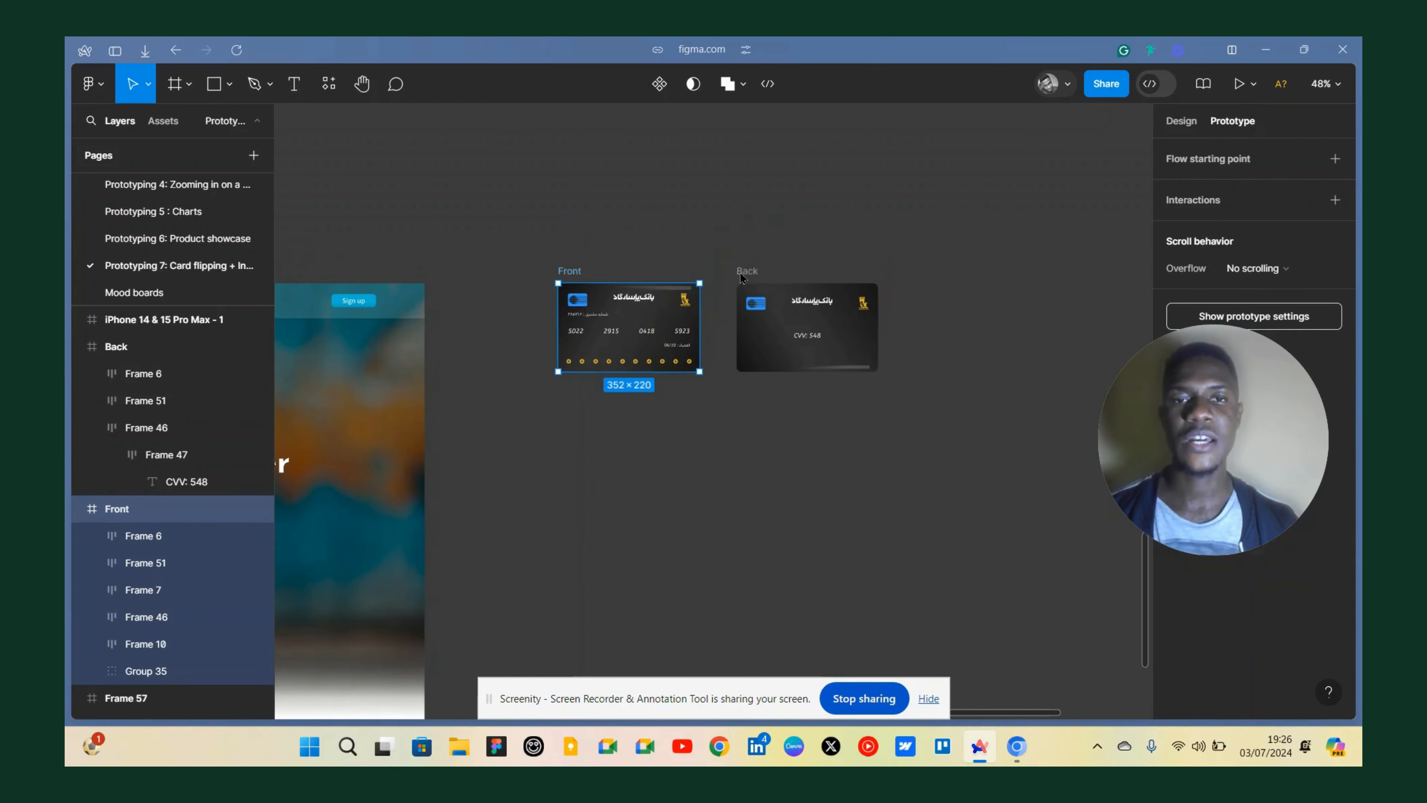
key(Escape)
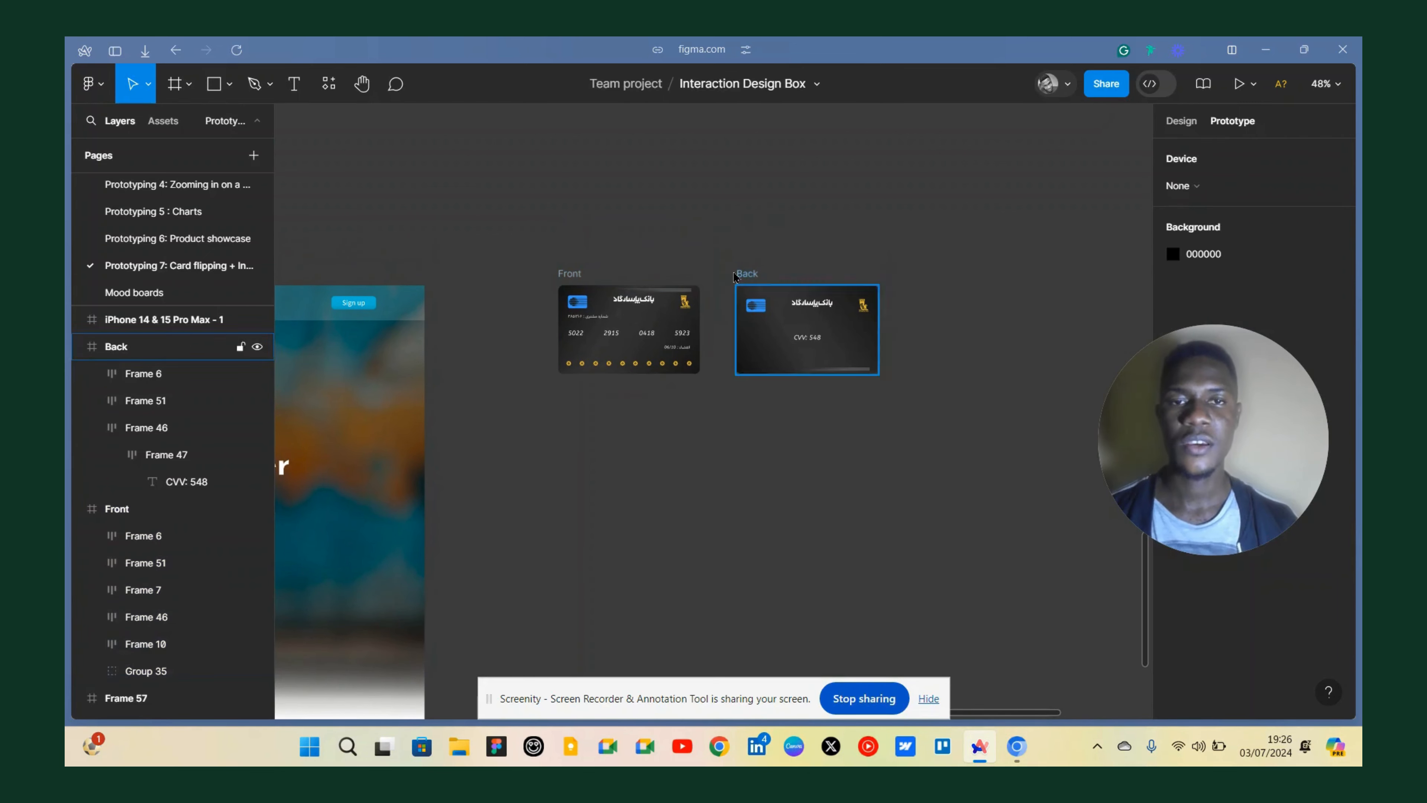
click(748, 275)
shift+click(573, 275)
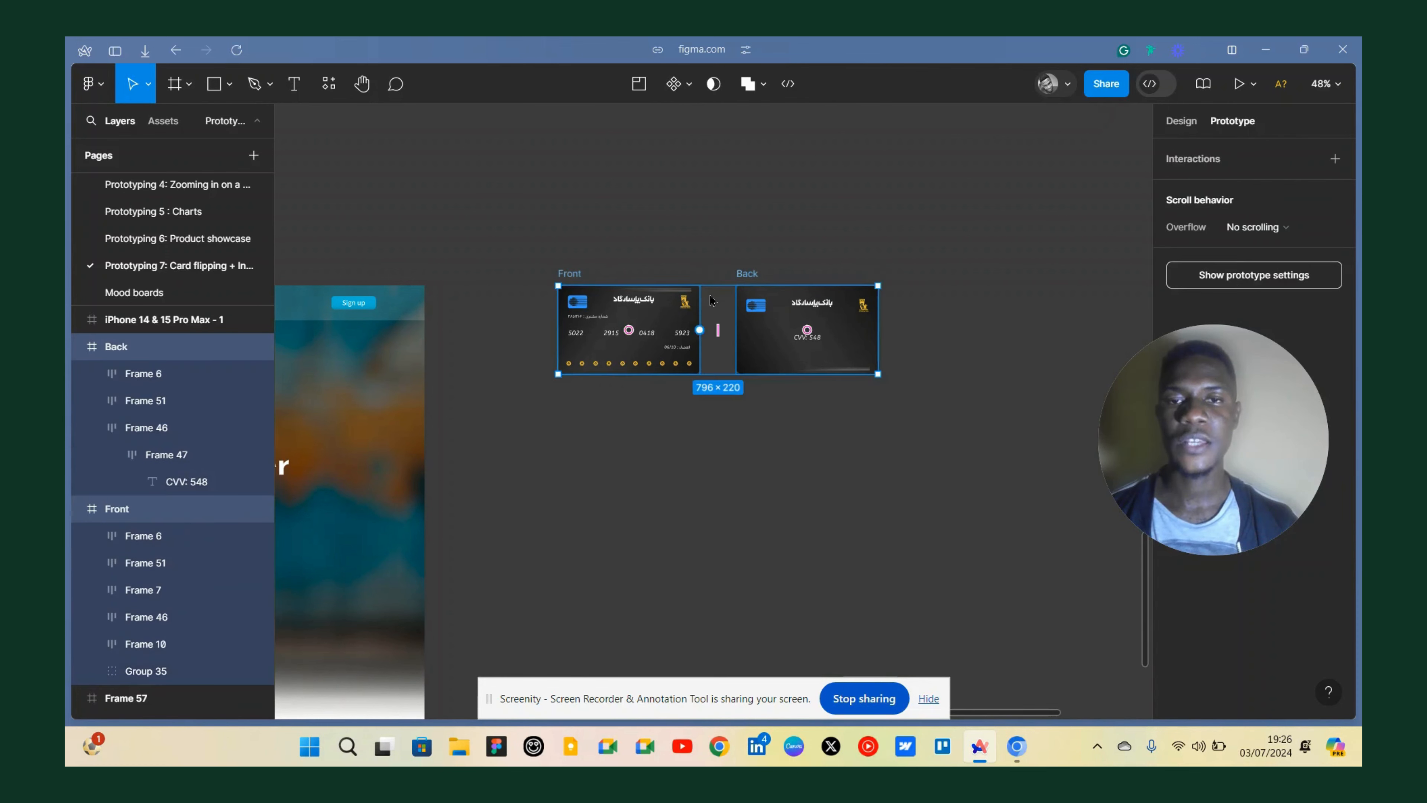
drag(727, 308, 693, 514)
Swap the copied pair so the Back copy sits on the left and the Front copy on its right.
scroll(669, 507, up, 2)
scroll(664, 533, down, 1)
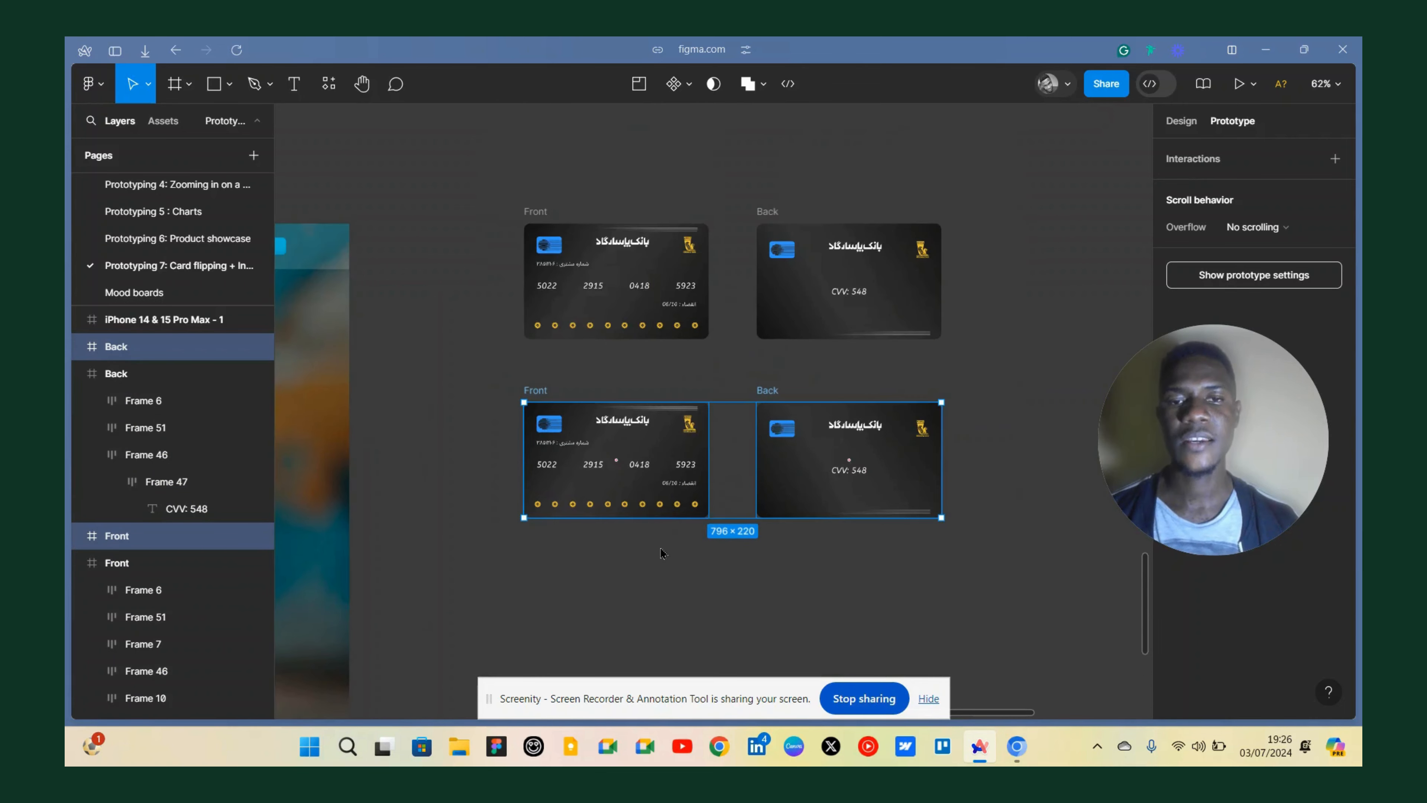
click(663, 548)
click(537, 392)
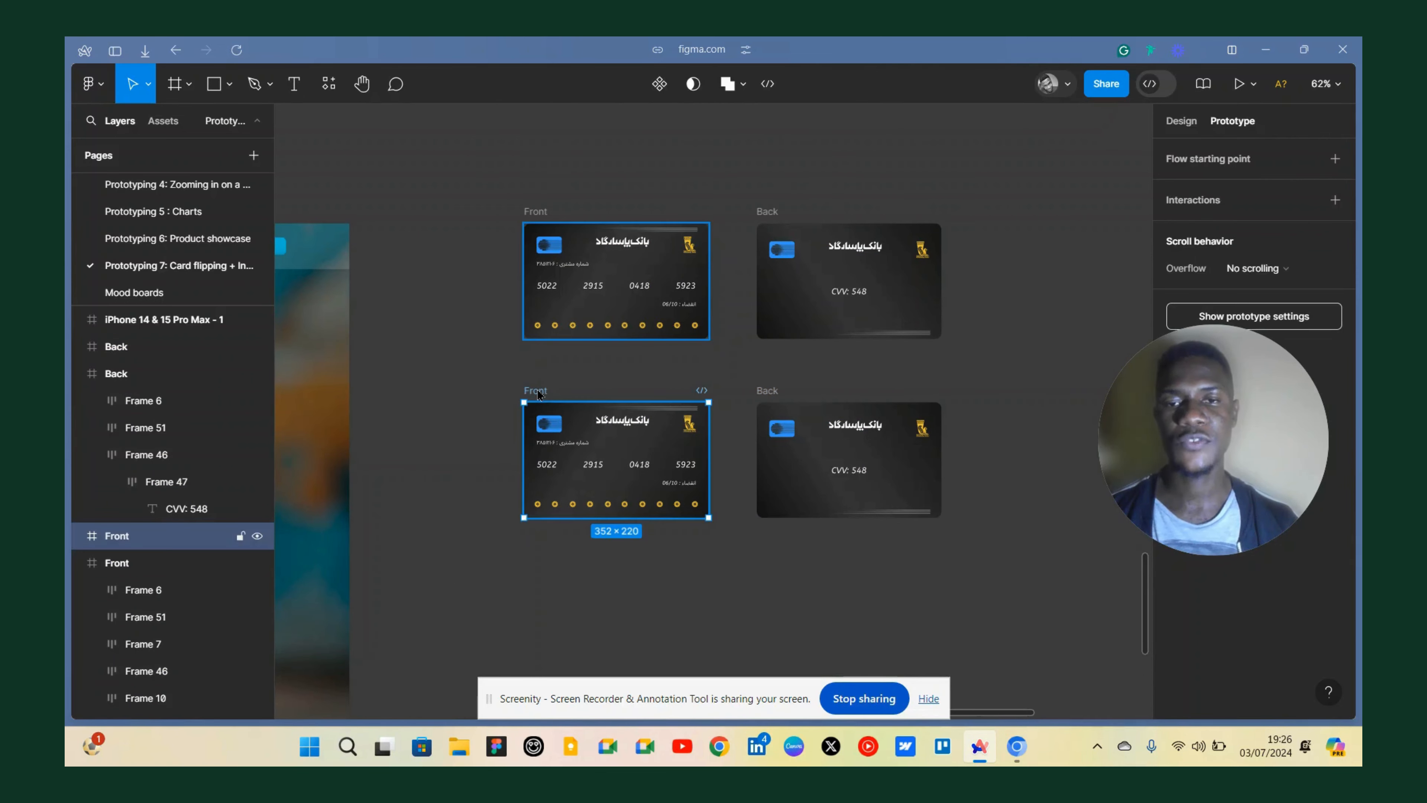
drag(560, 395, 990, 396)
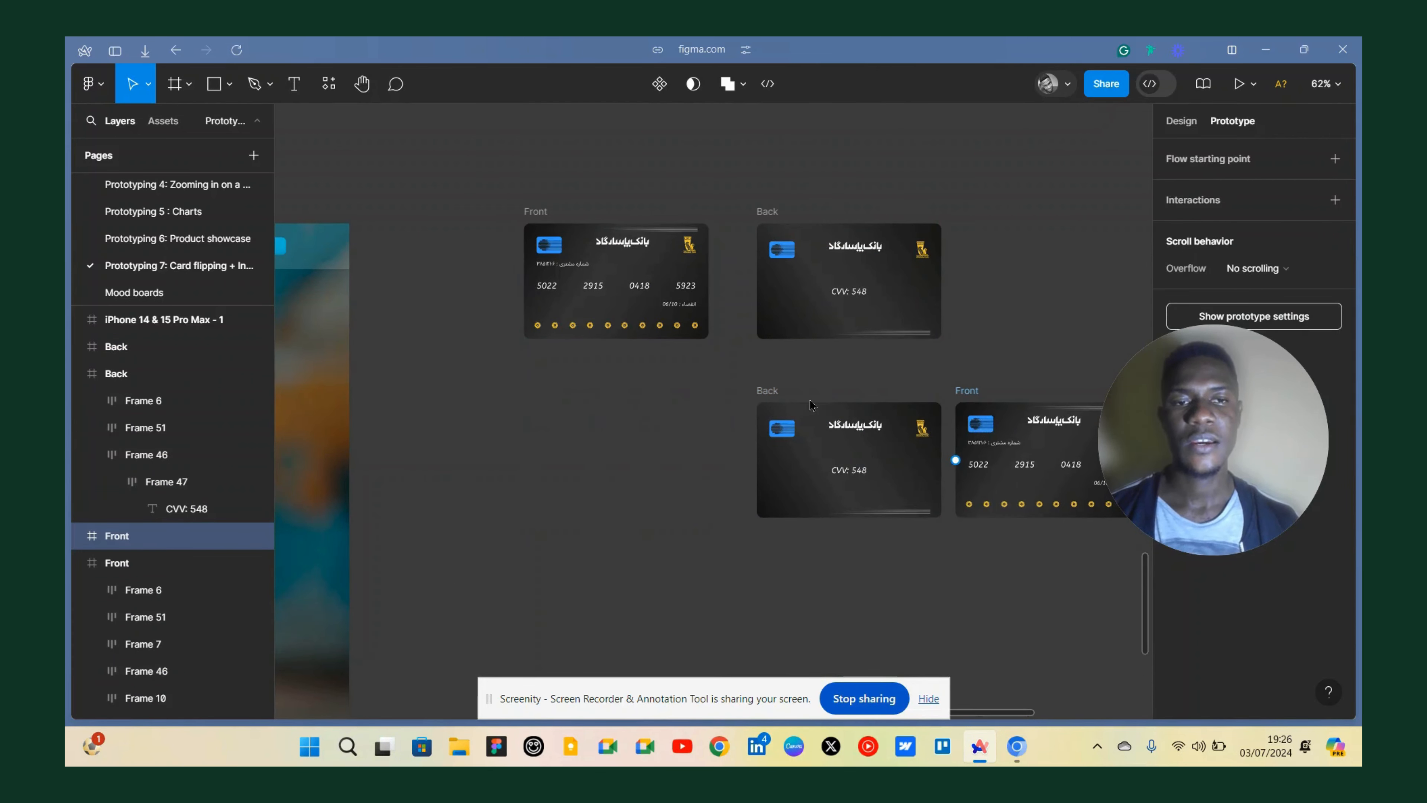
click(771, 393)
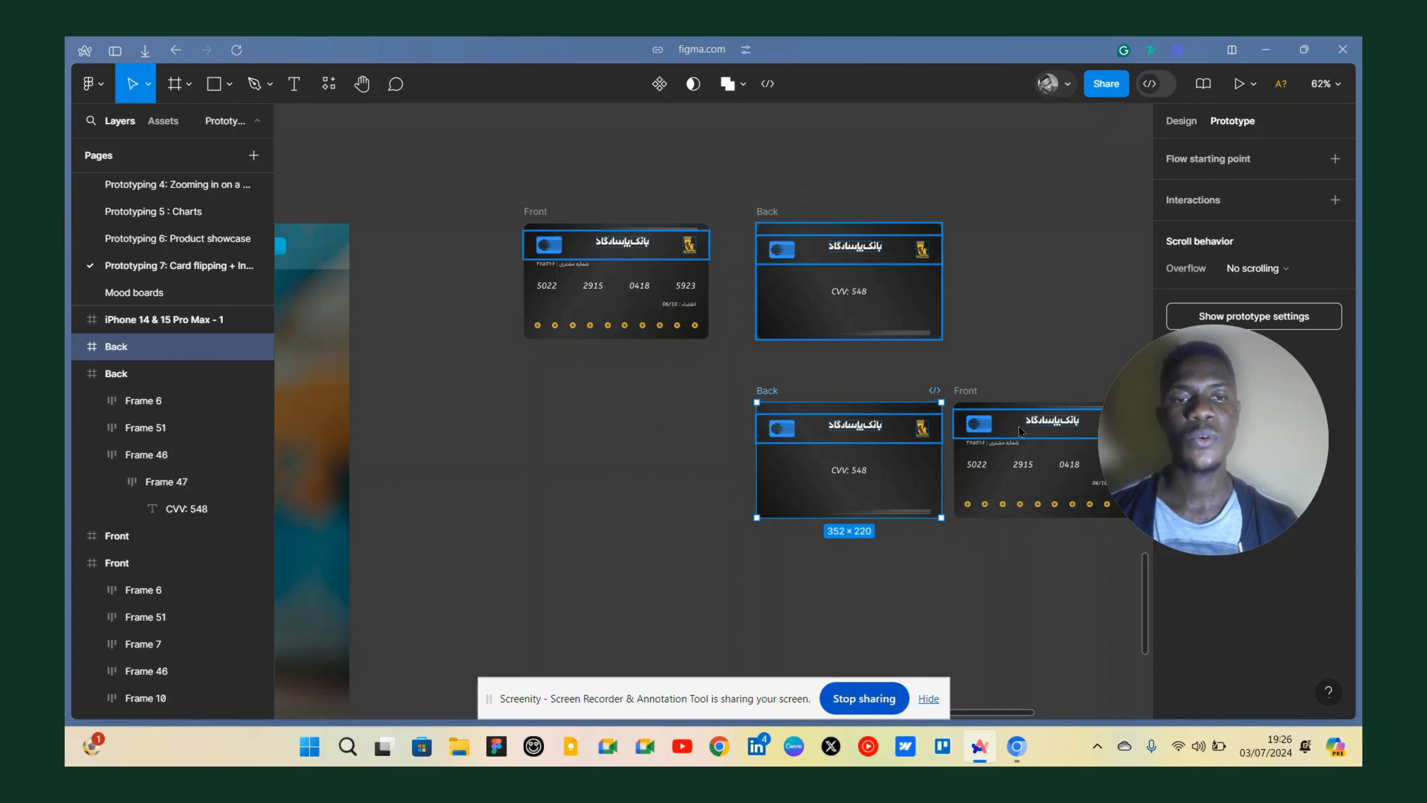
shift+click(978, 394)
drag(984, 417, 803, 419)
click(583, 392)
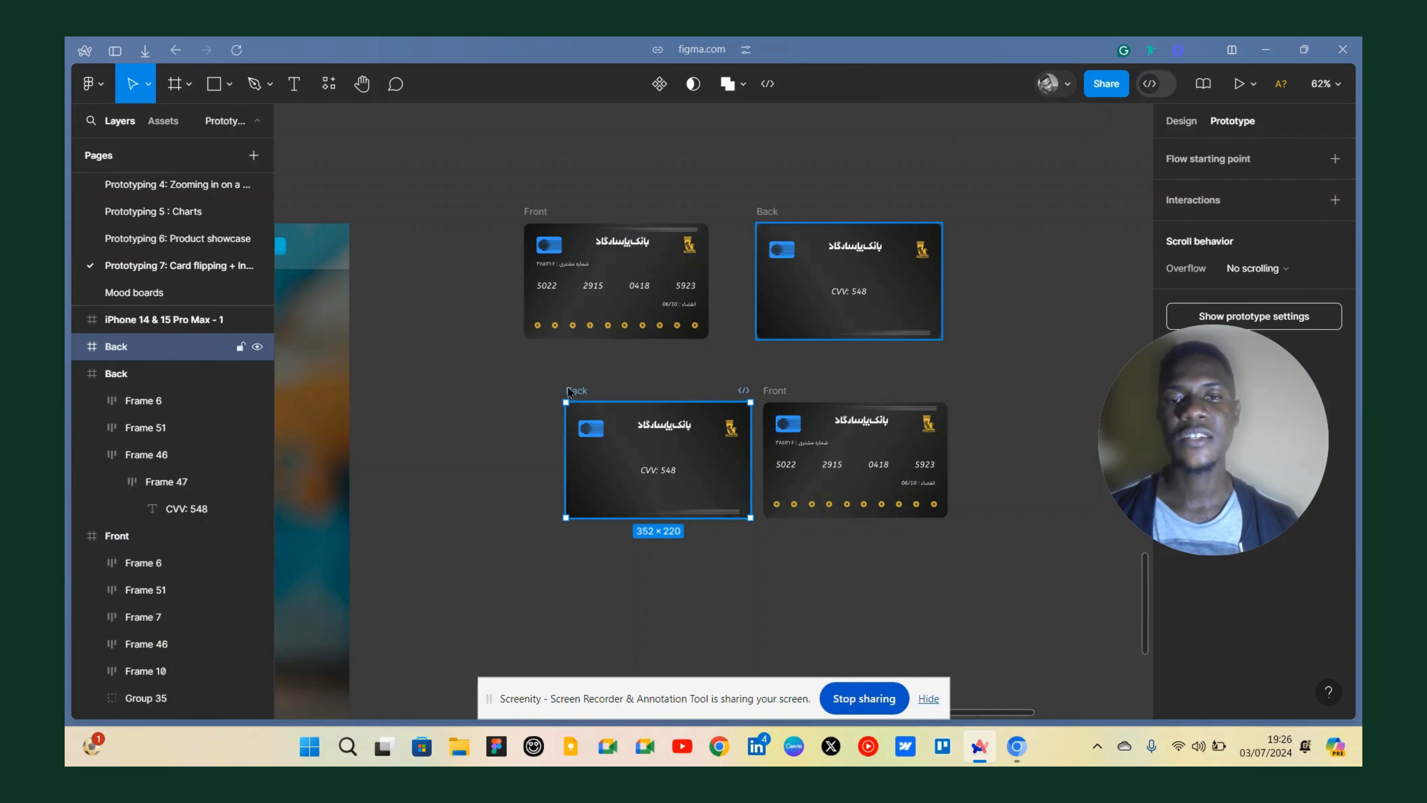
Rename the lower-left card copy as Front.
drag(582, 392, 540, 385)
scroll(553, 443, up, 3)
double_click(515, 363)
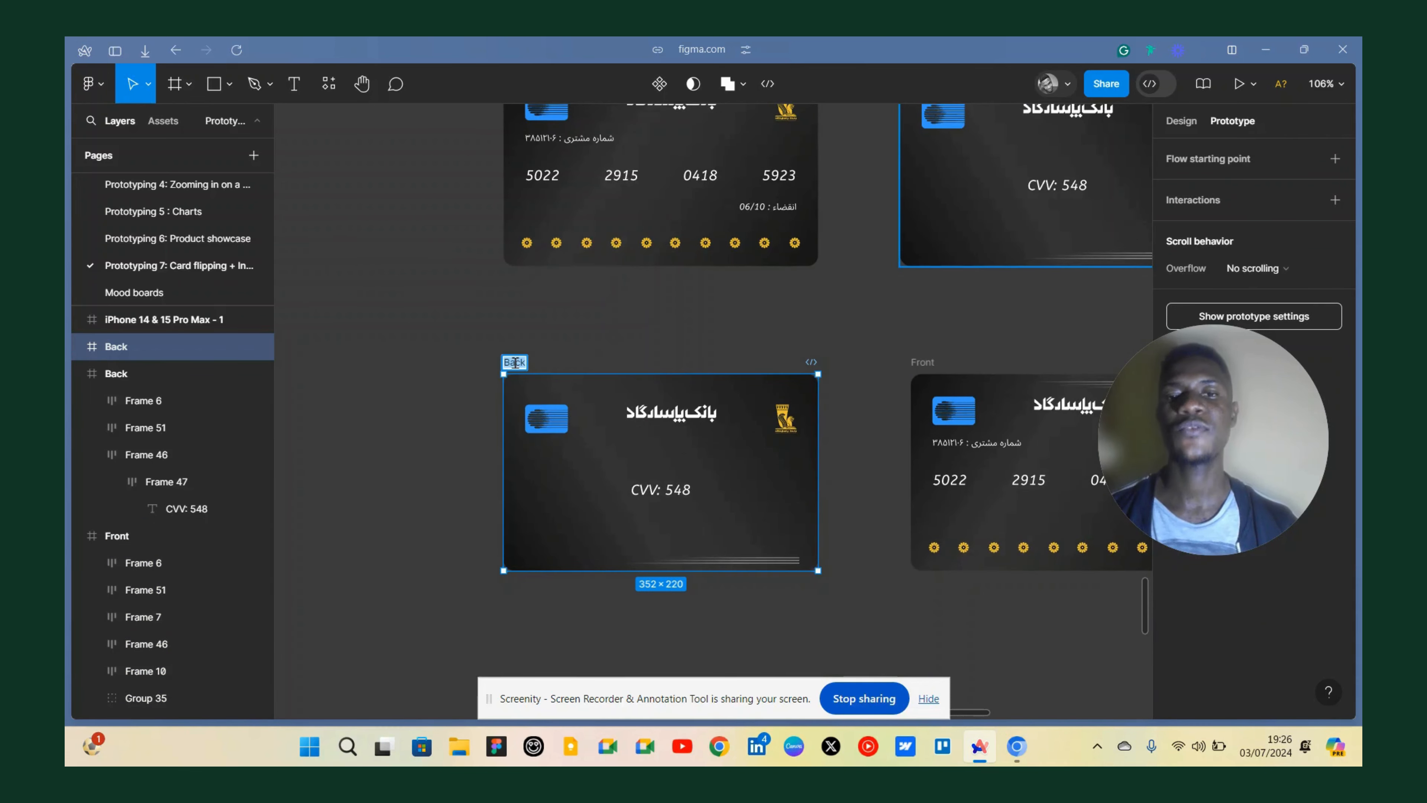
text(Fli)
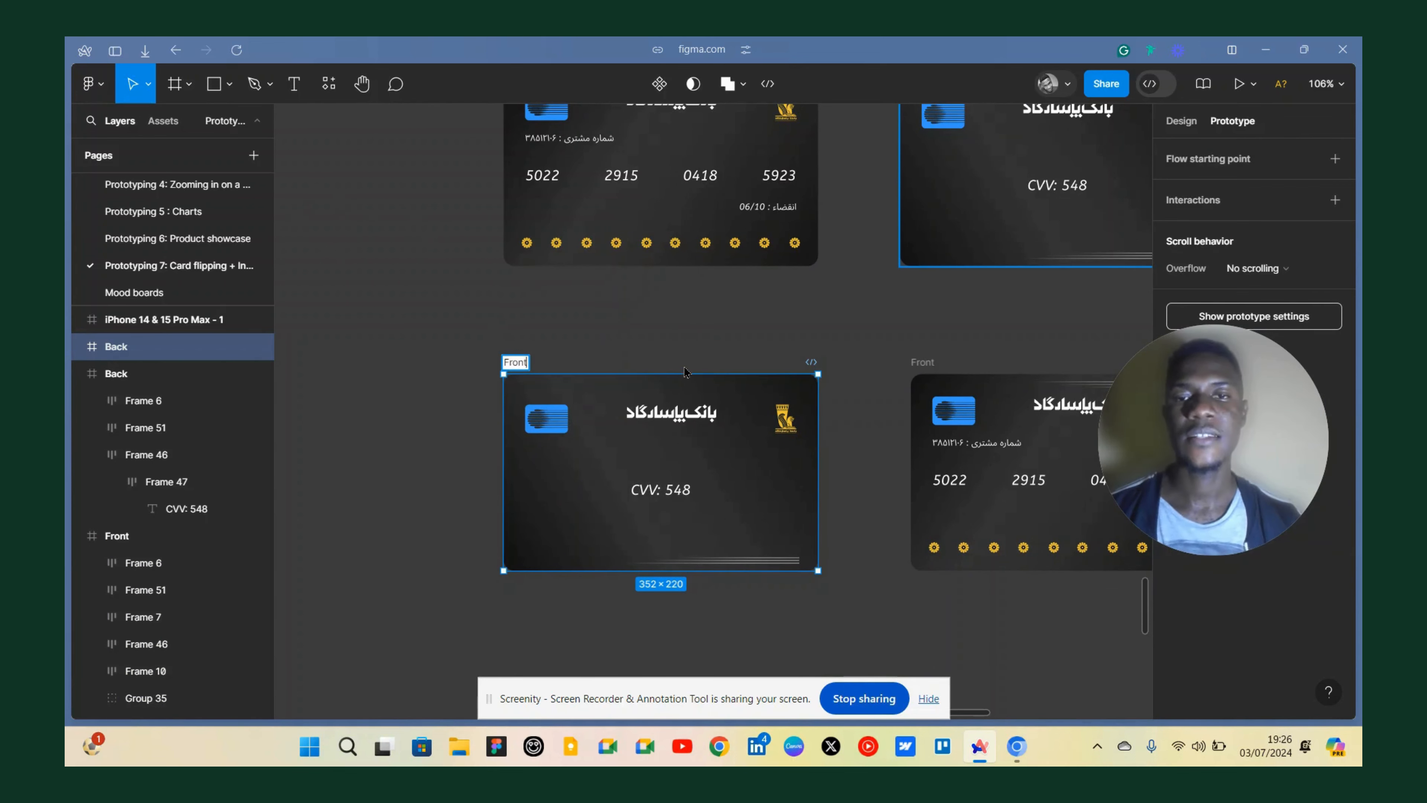
text(nt)
key(Return)
Rename the lower-right card copy as Back.
scroll(684, 371, right, 5)
double_click(719, 362)
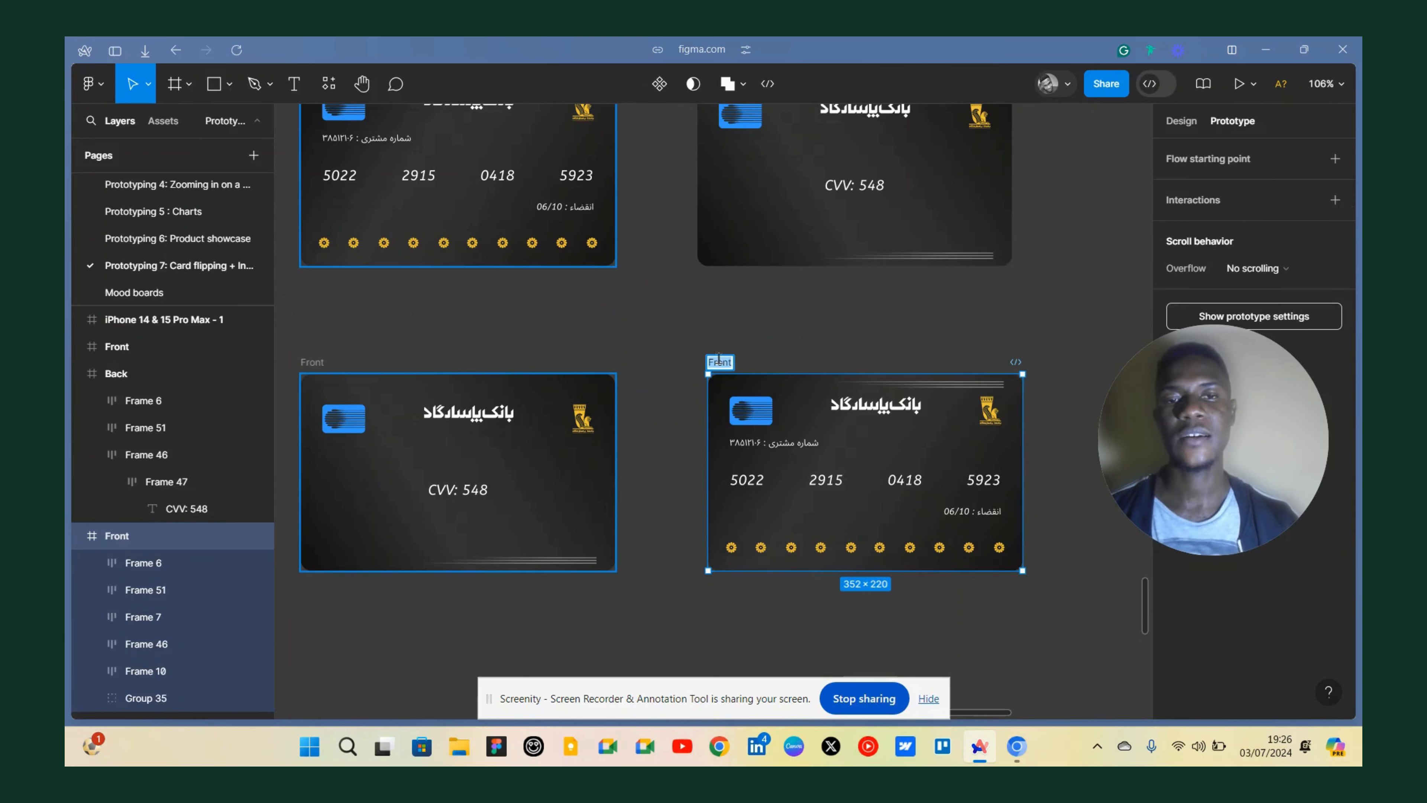
text(Back)
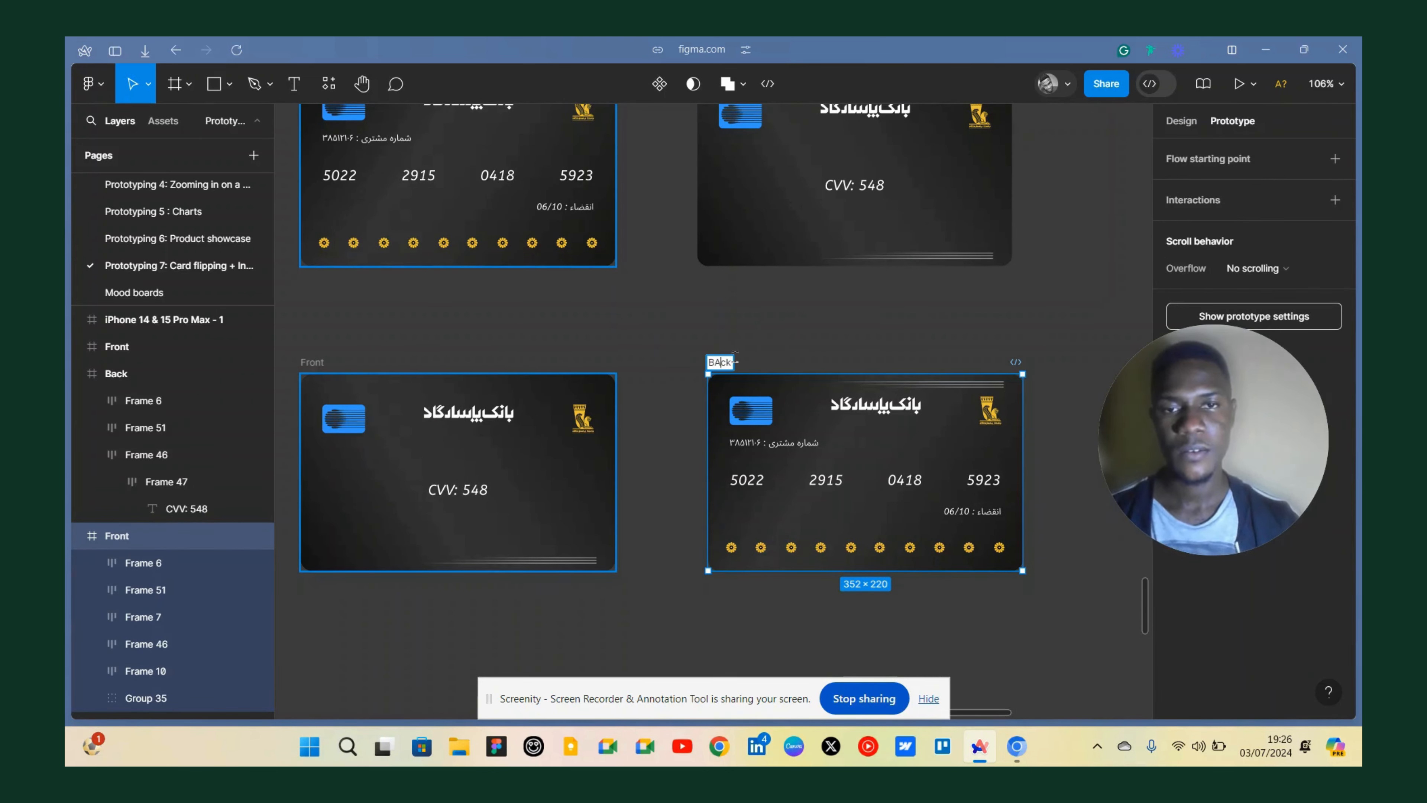
key(BackSpace)
key(BackSpace)
key(BackSpace)
text(ack)
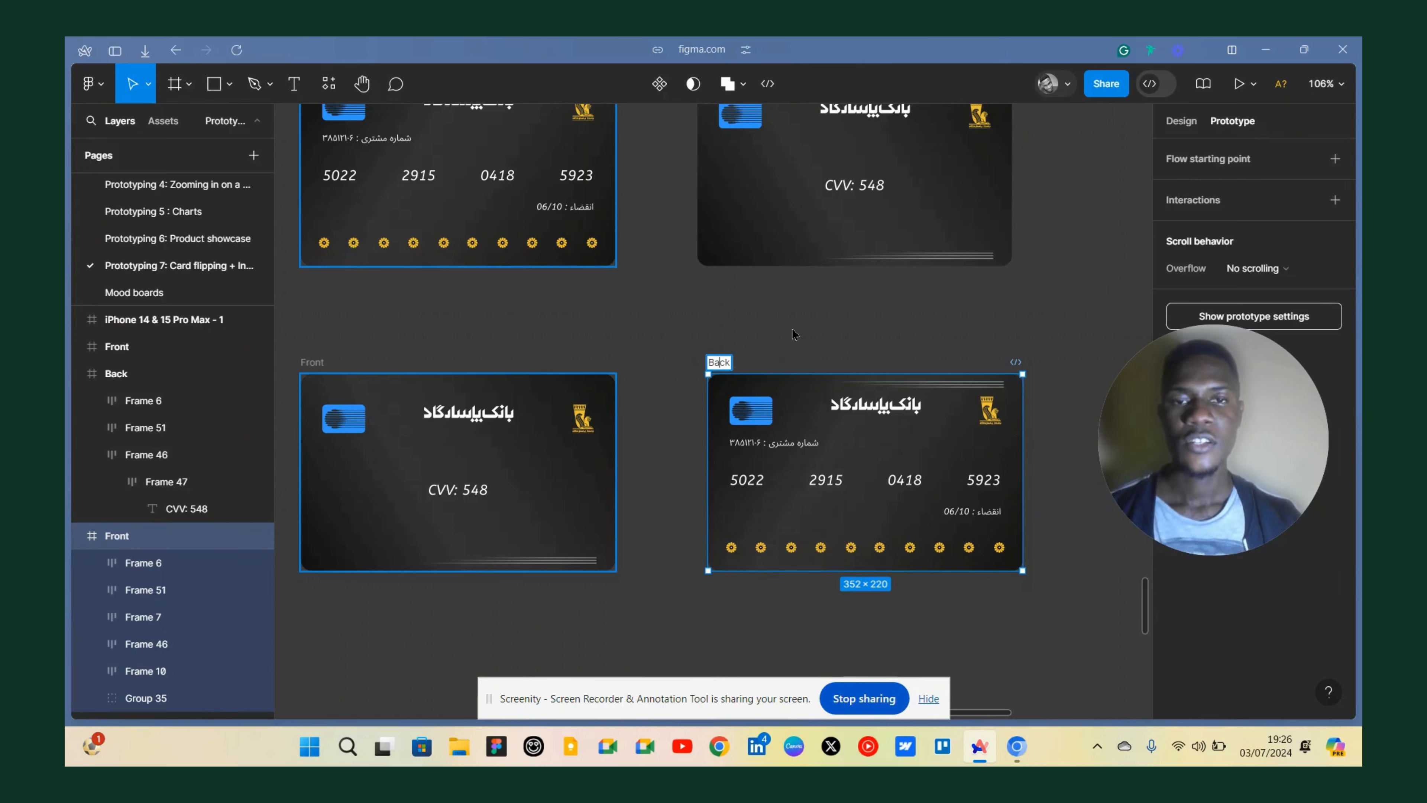
click(792, 329)
Select the original Front and Back frames and align their horizontal centres so they stack on top of each other.
scroll(793, 328, down, 4)
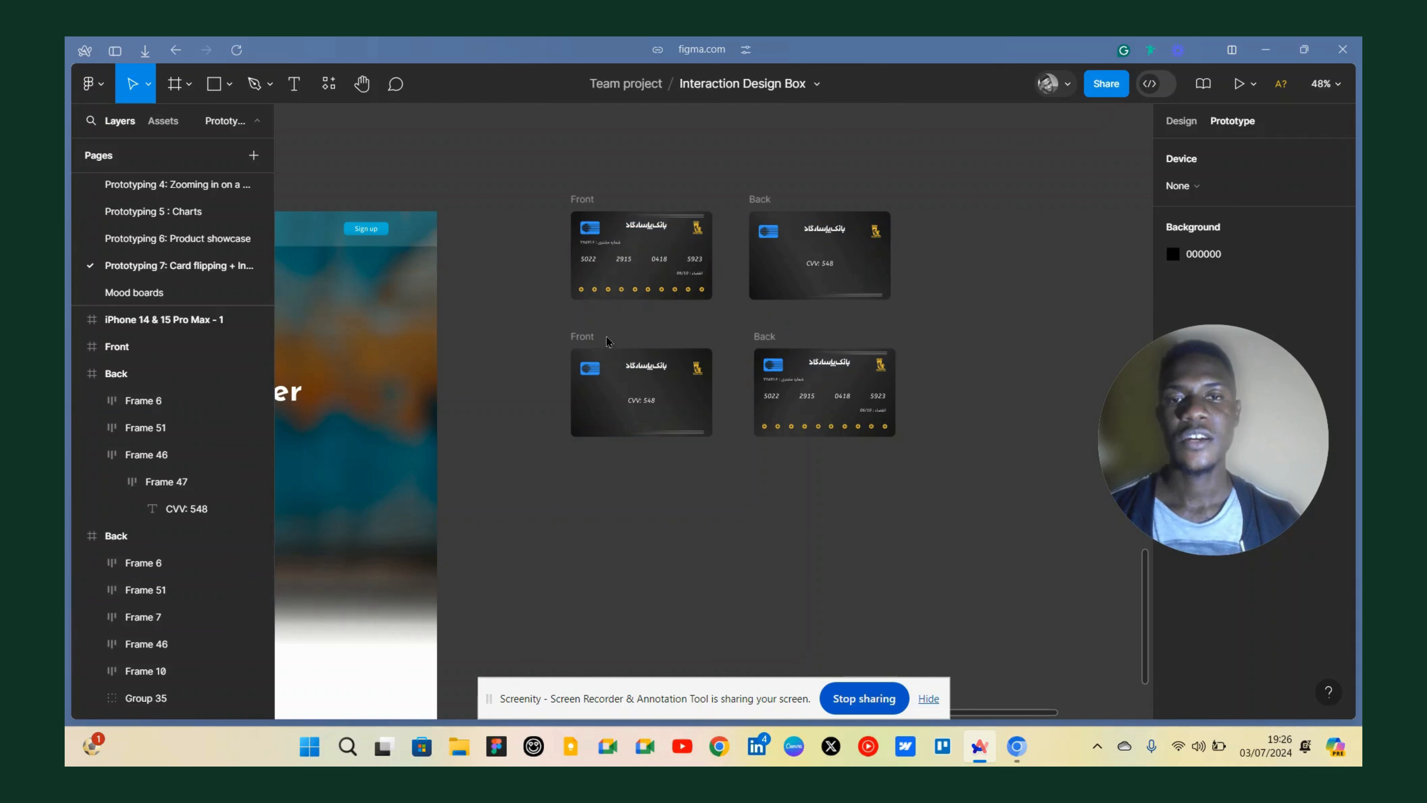
scroll(742, 288, up, 3)
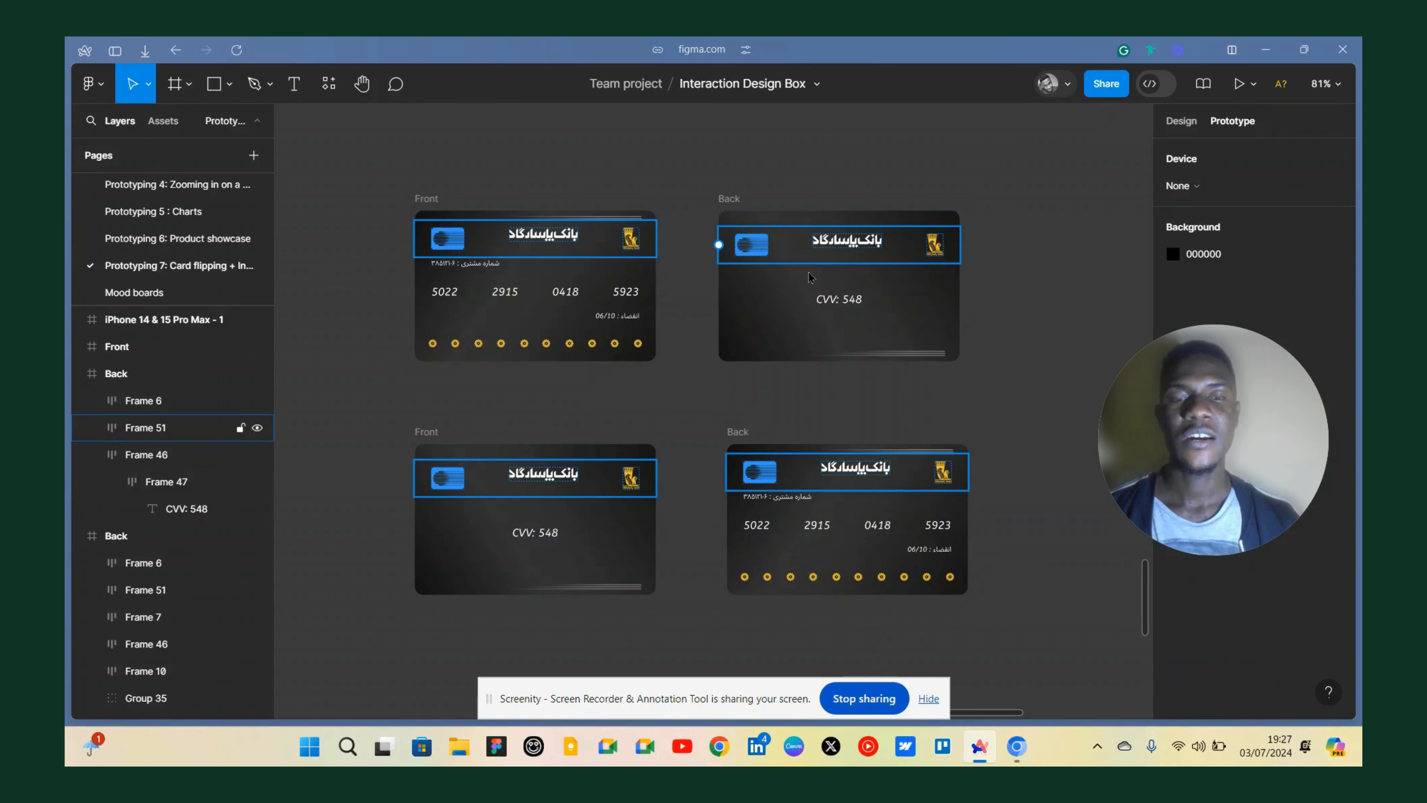
scroll(790, 246, down, 5)
scroll(663, 225, down, 5)
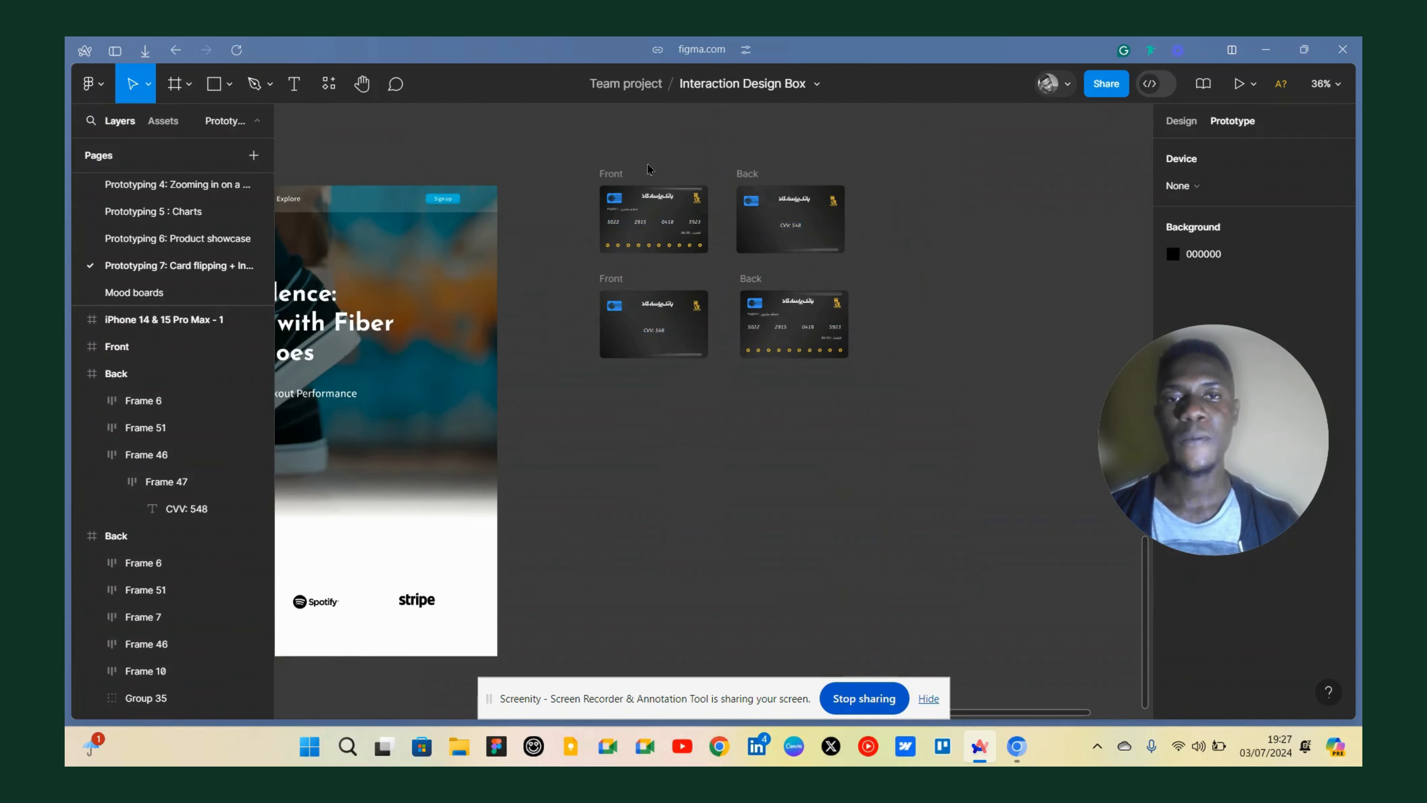
scroll(643, 165, up, 5)
click(753, 213)
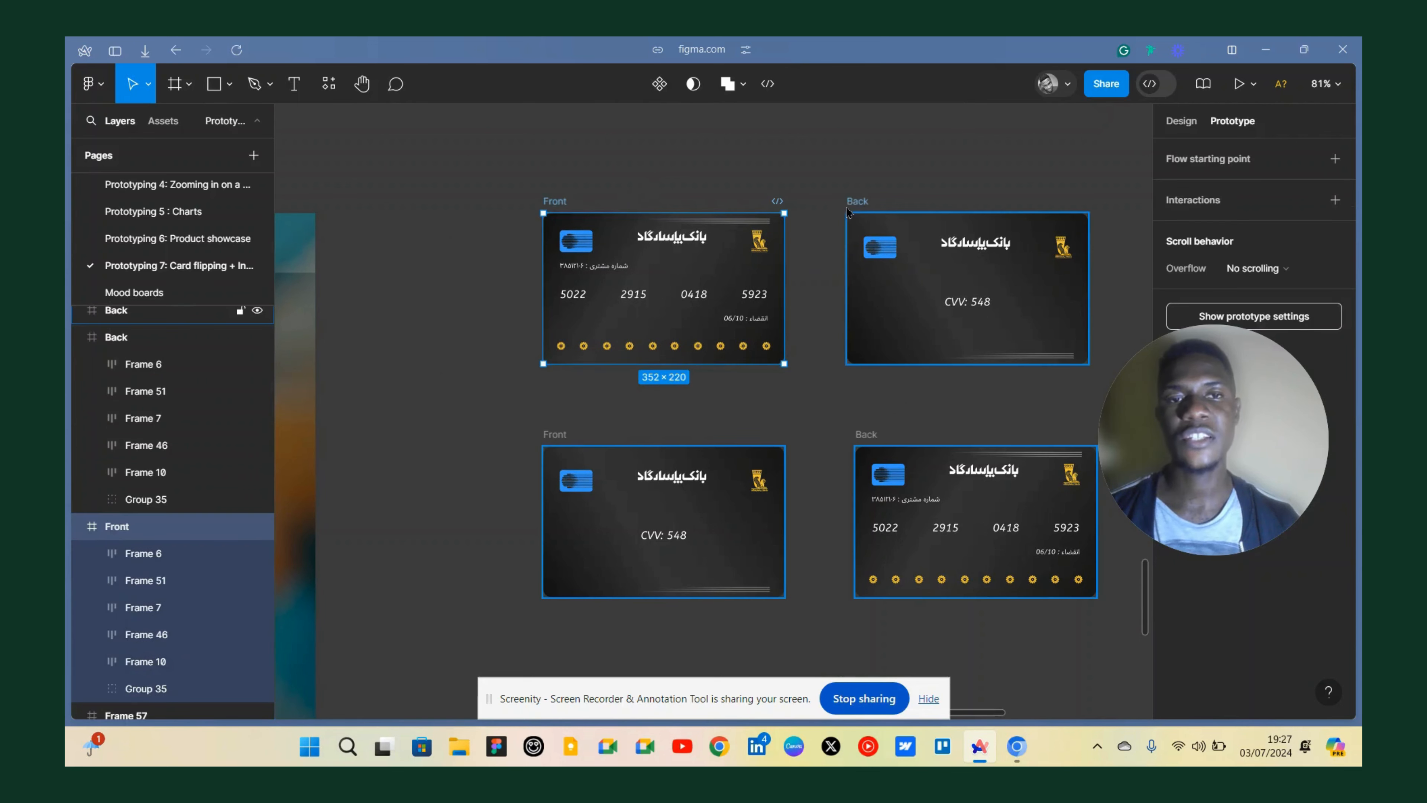
click(857, 202)
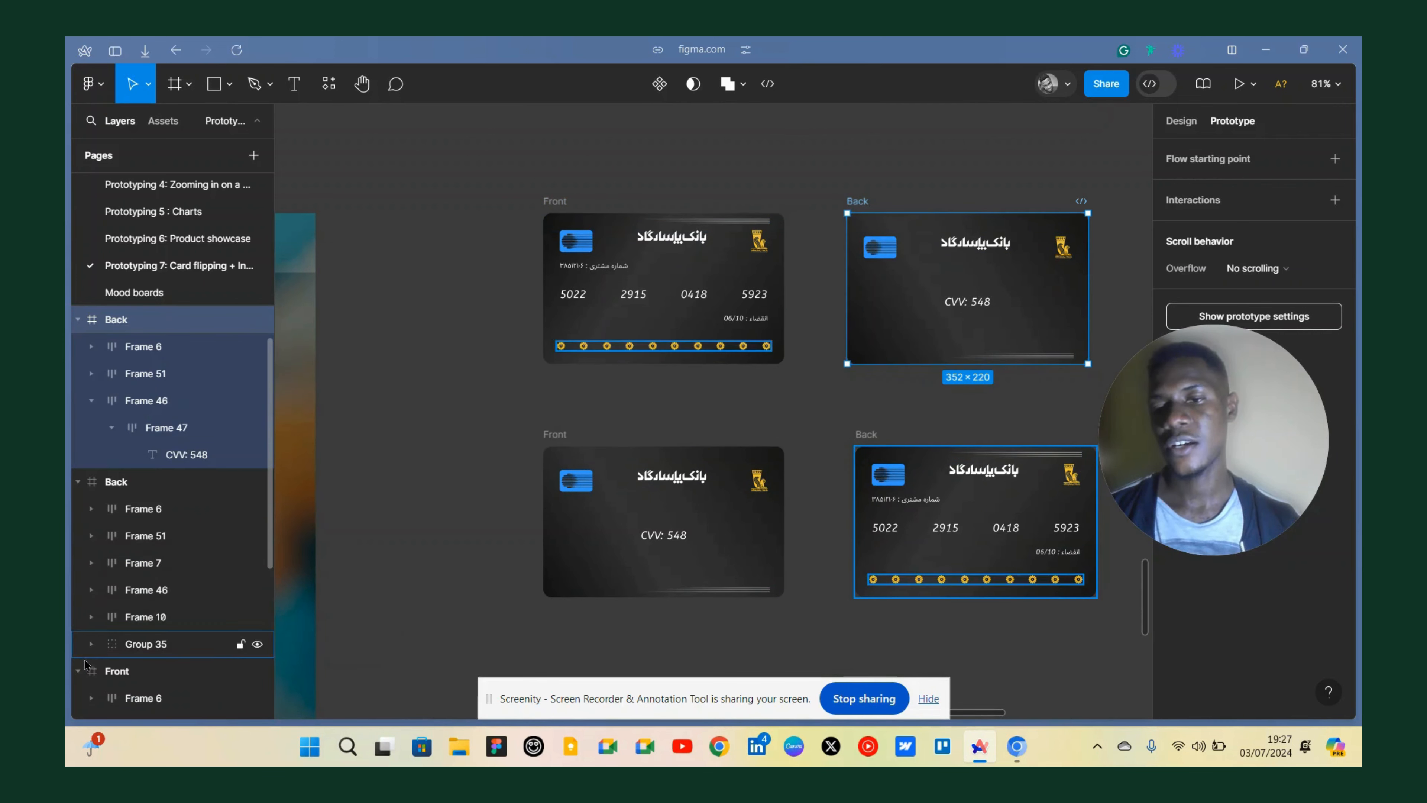
click(79, 672)
click(98, 676)
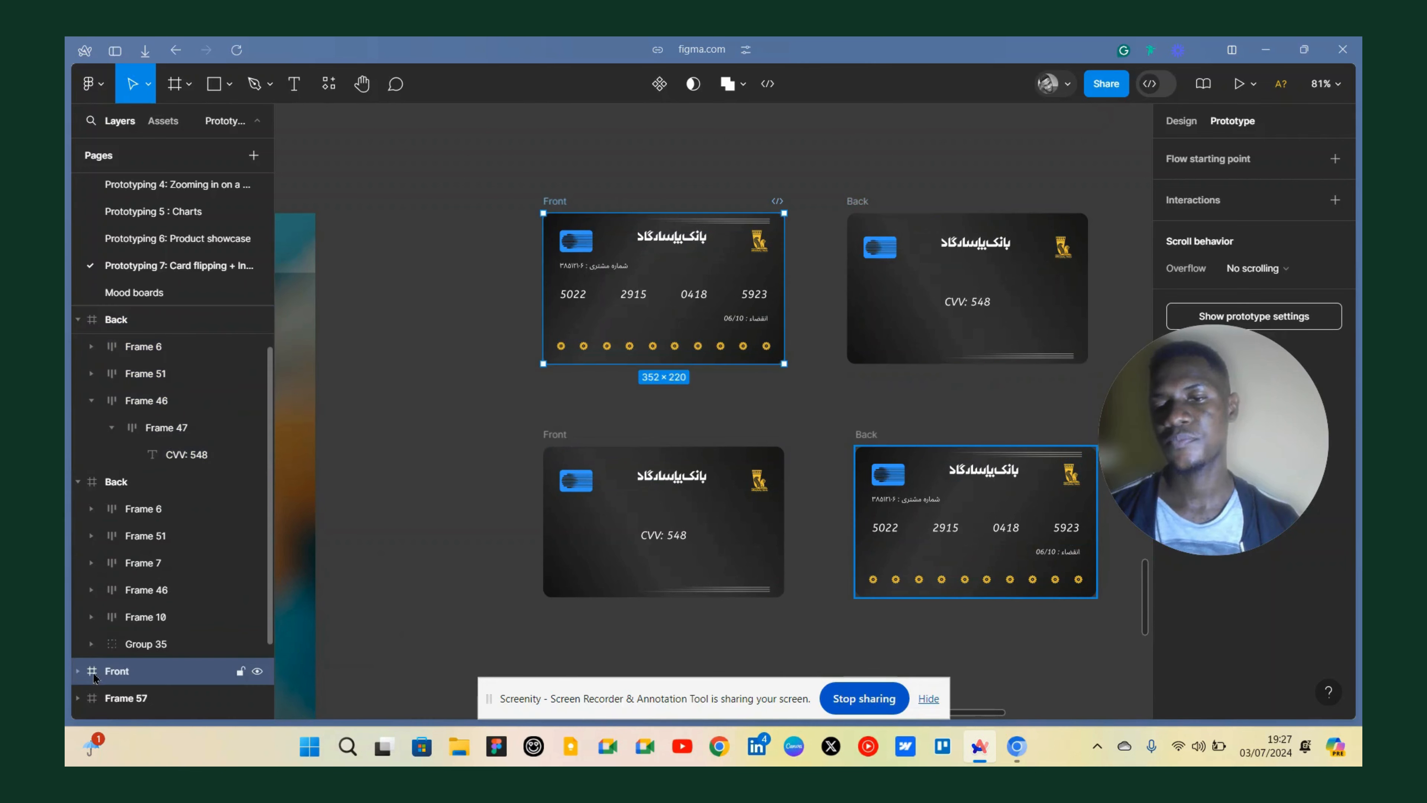
drag(107, 306, 113, 310)
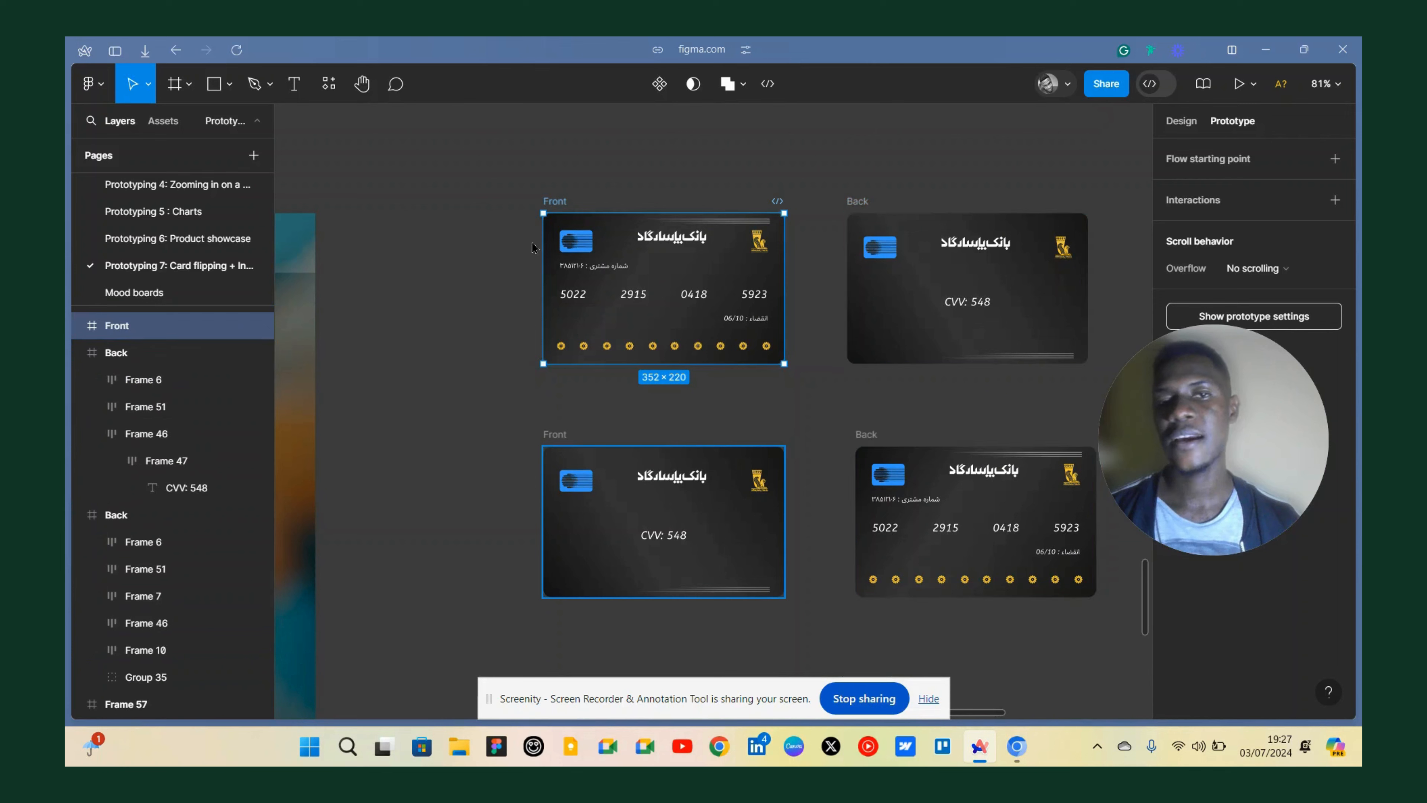
click(574, 192)
click(555, 201)
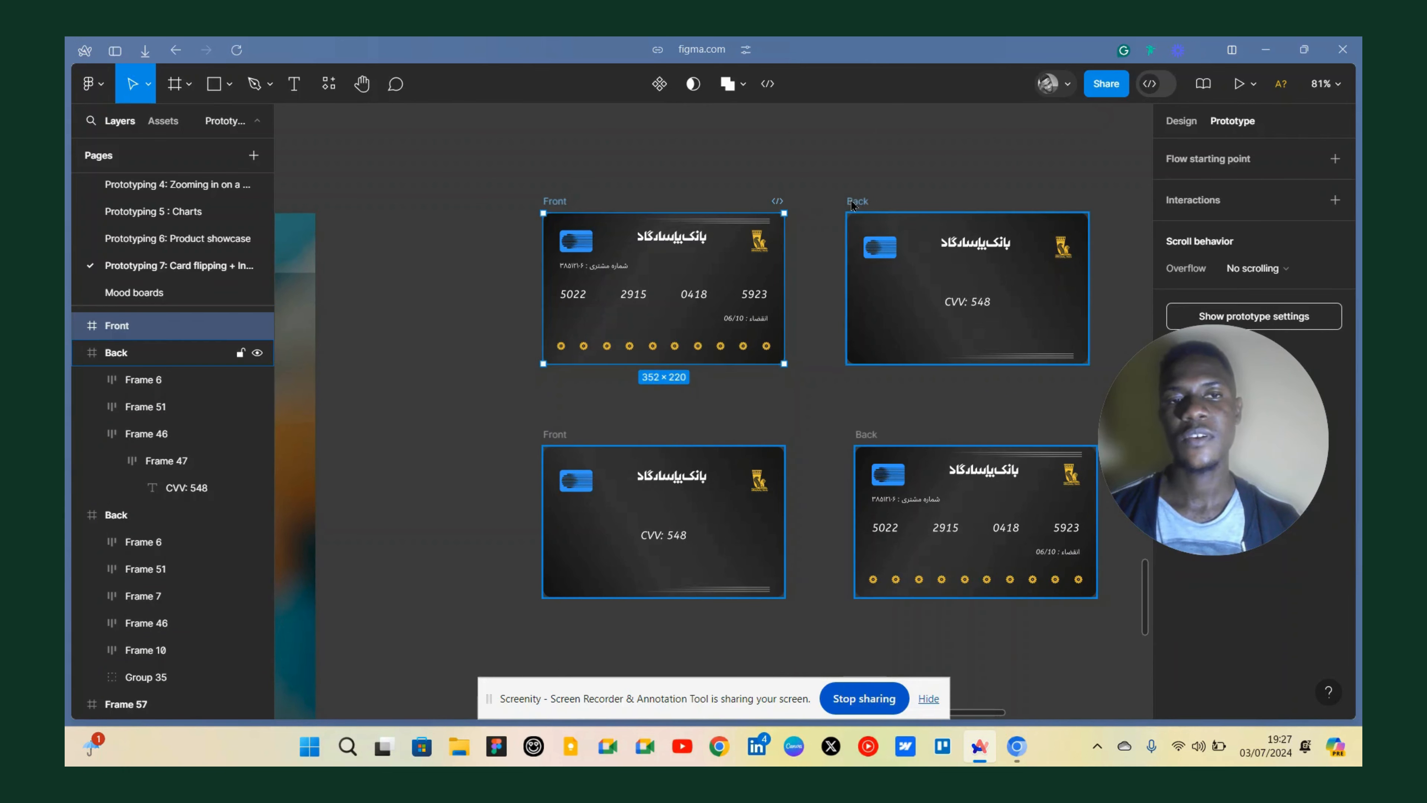
shift+click(851, 200)
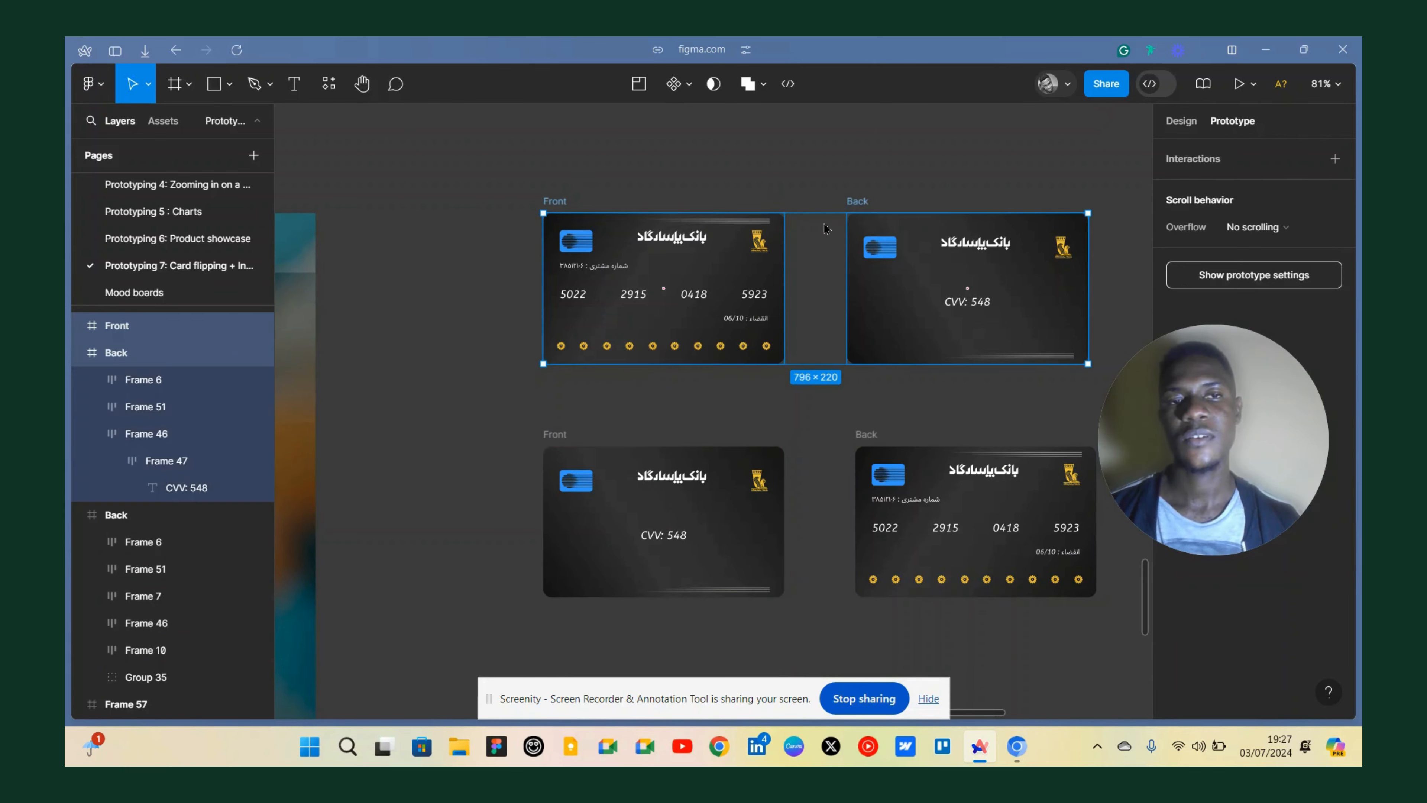
click(1179, 128)
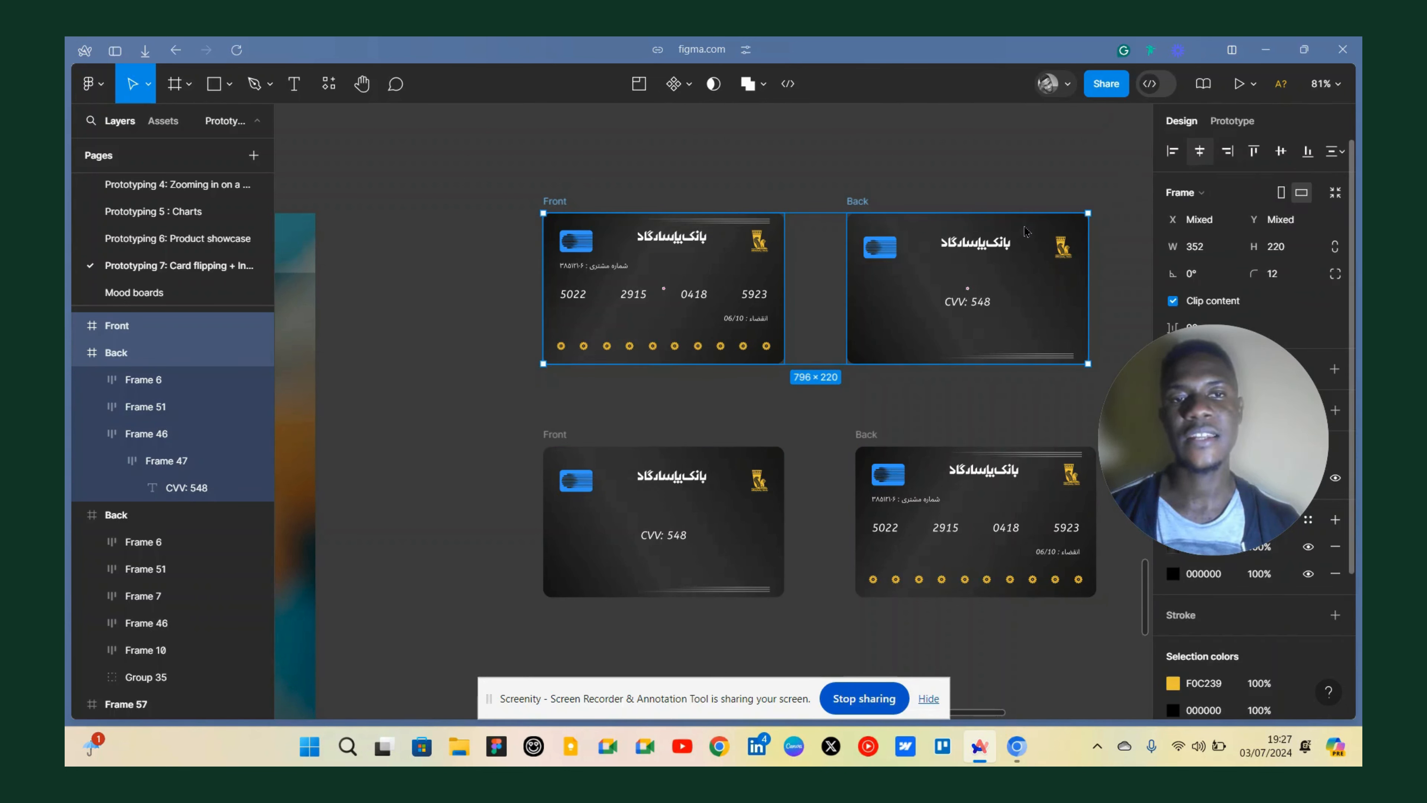
click(1198, 154)
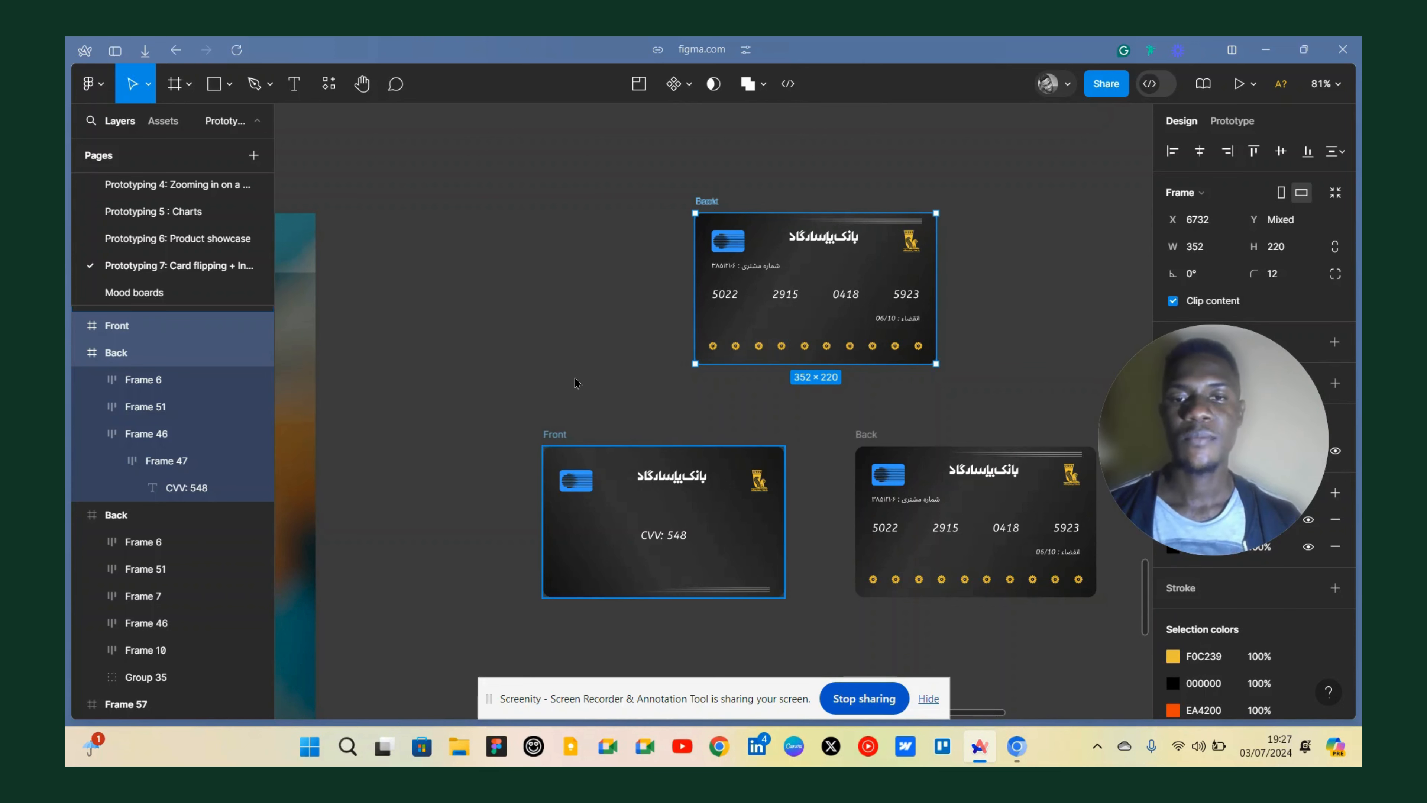
Select the copied Front and Back frames and align their horizontal centres so they stack as well.
click(556, 437)
scroll(609, 364, down, 3)
shift+click(866, 239)
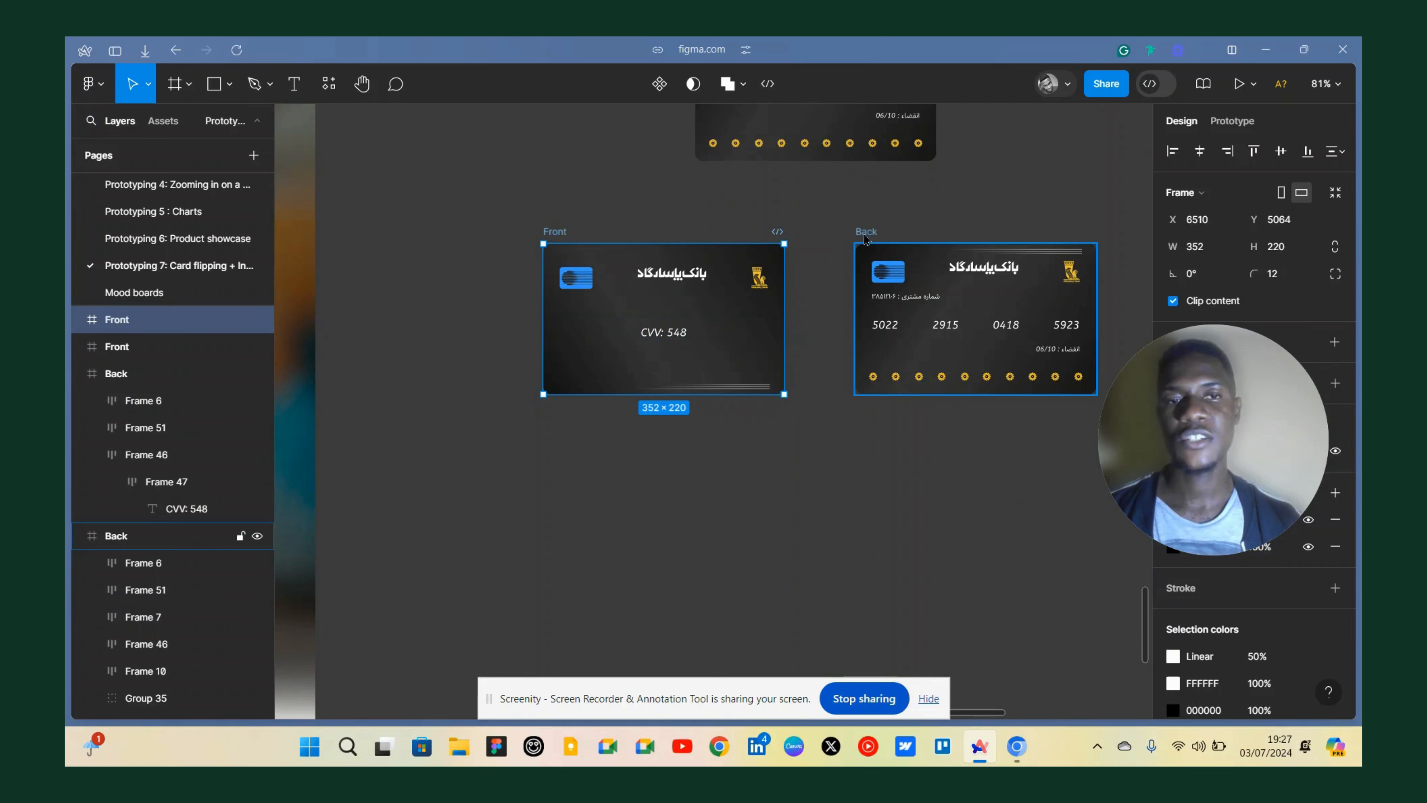
click(870, 240)
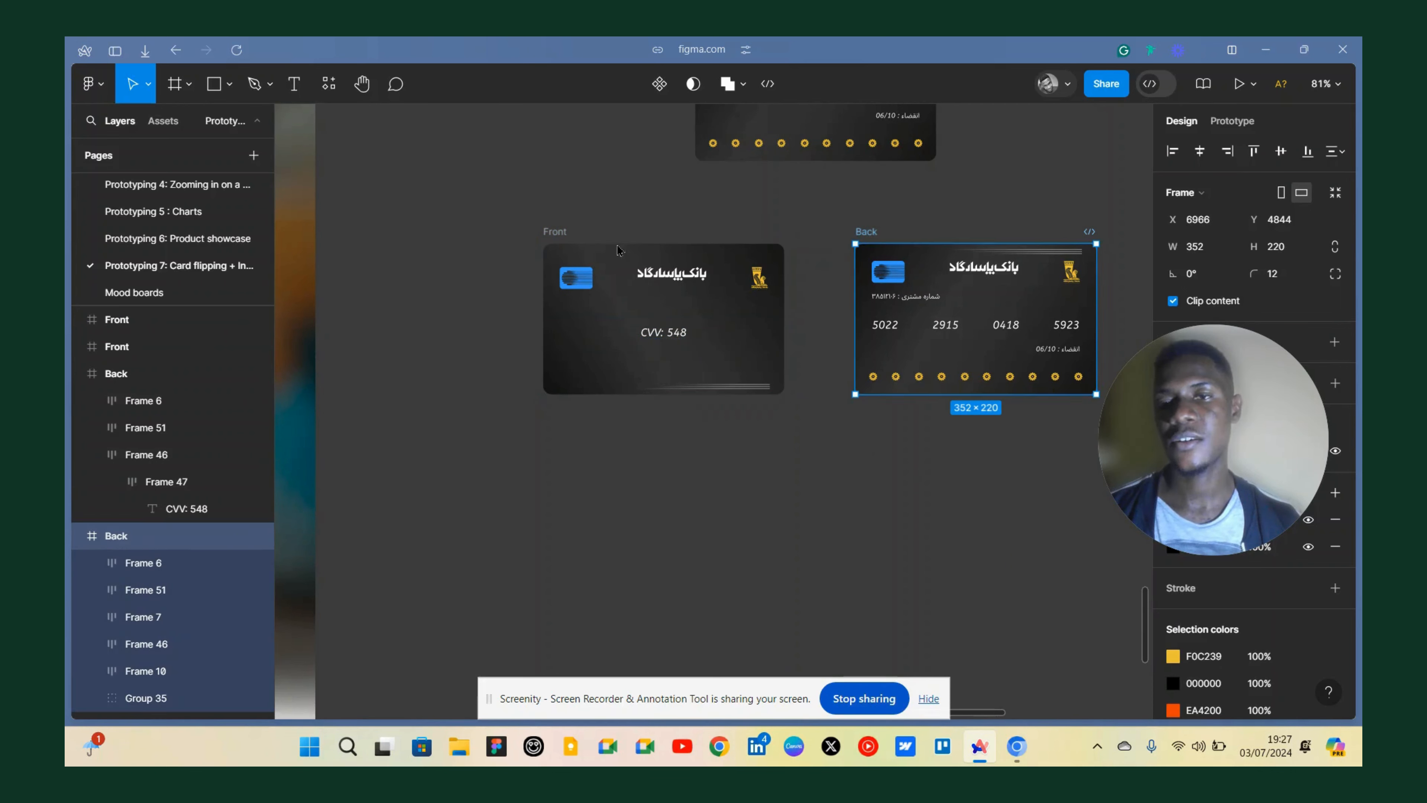
click(572, 230)
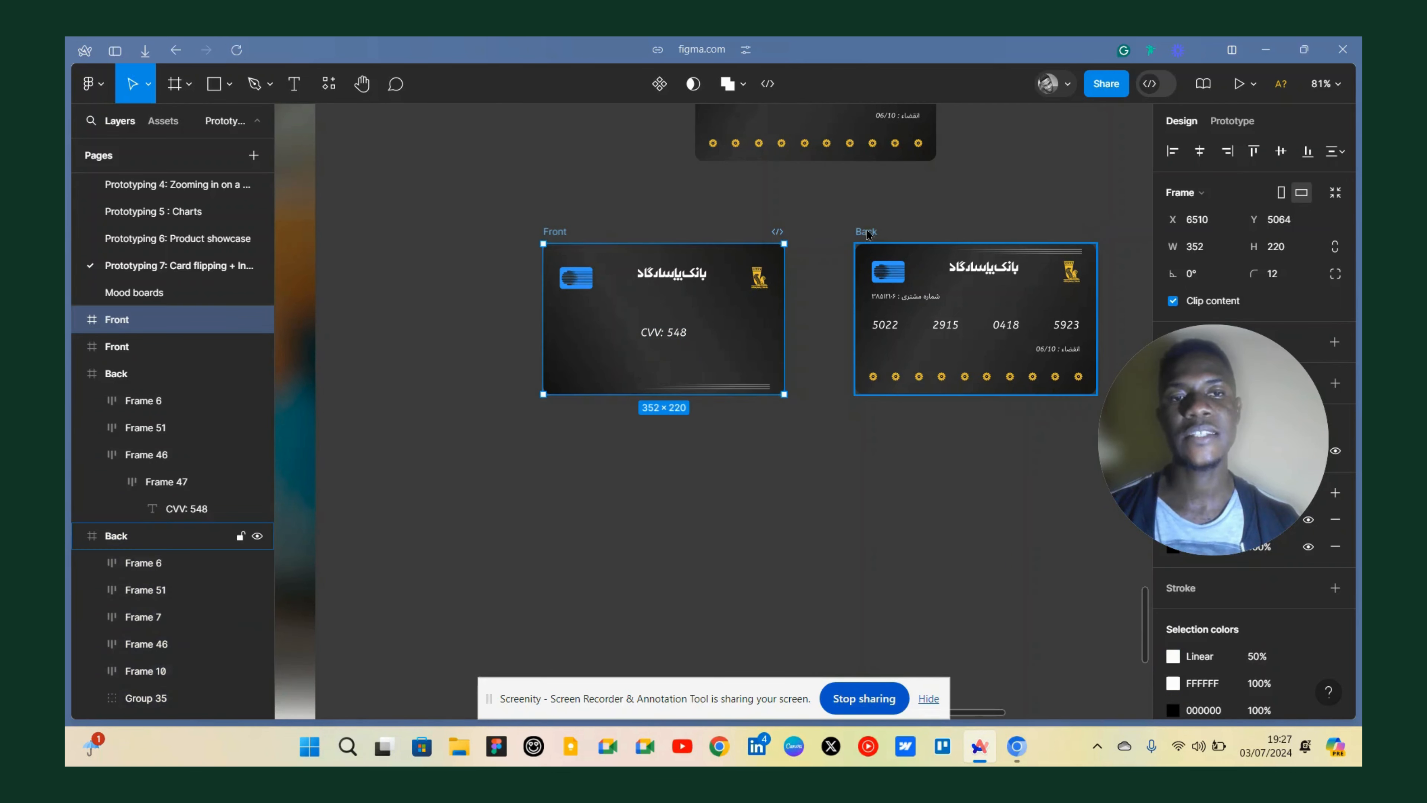
shift+click(866, 231)
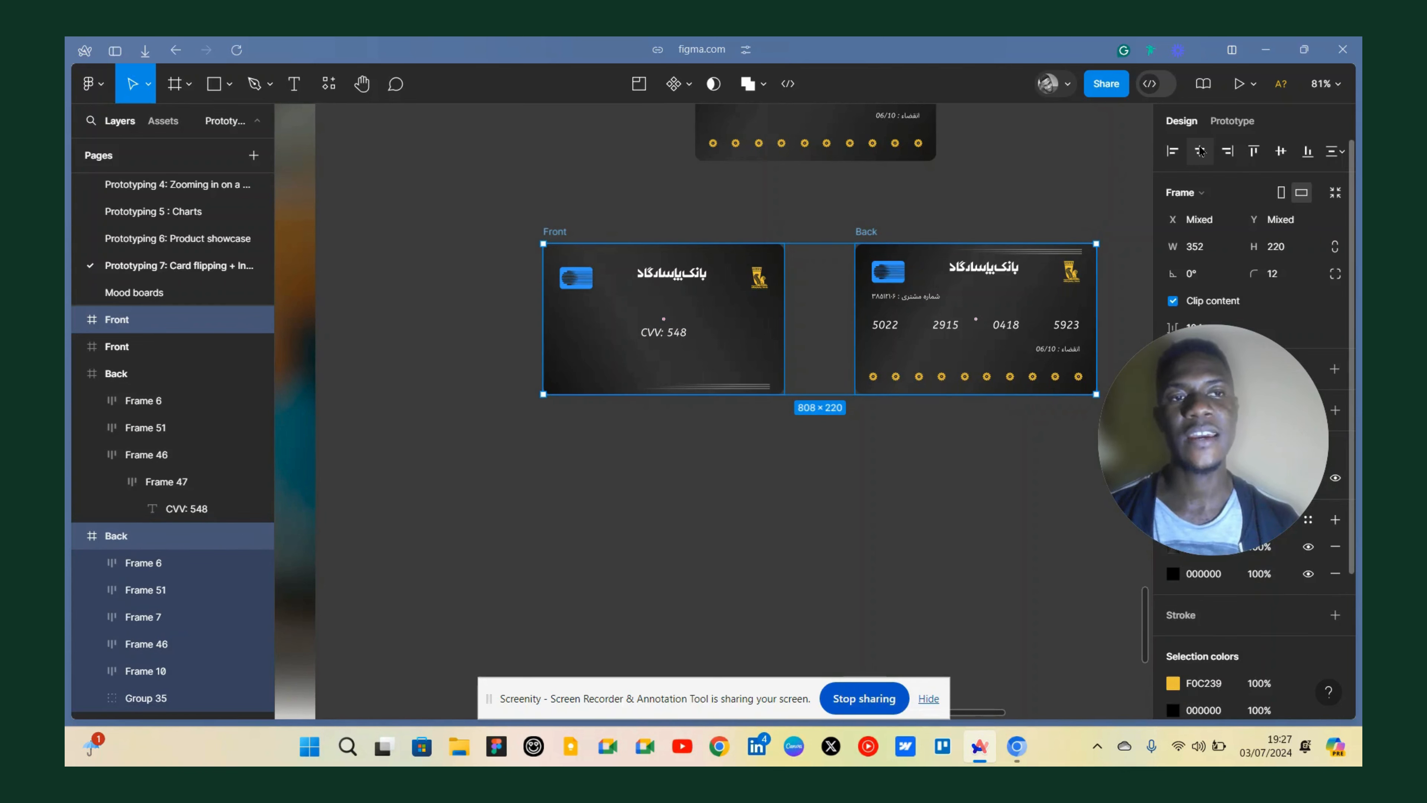
click(1200, 151)
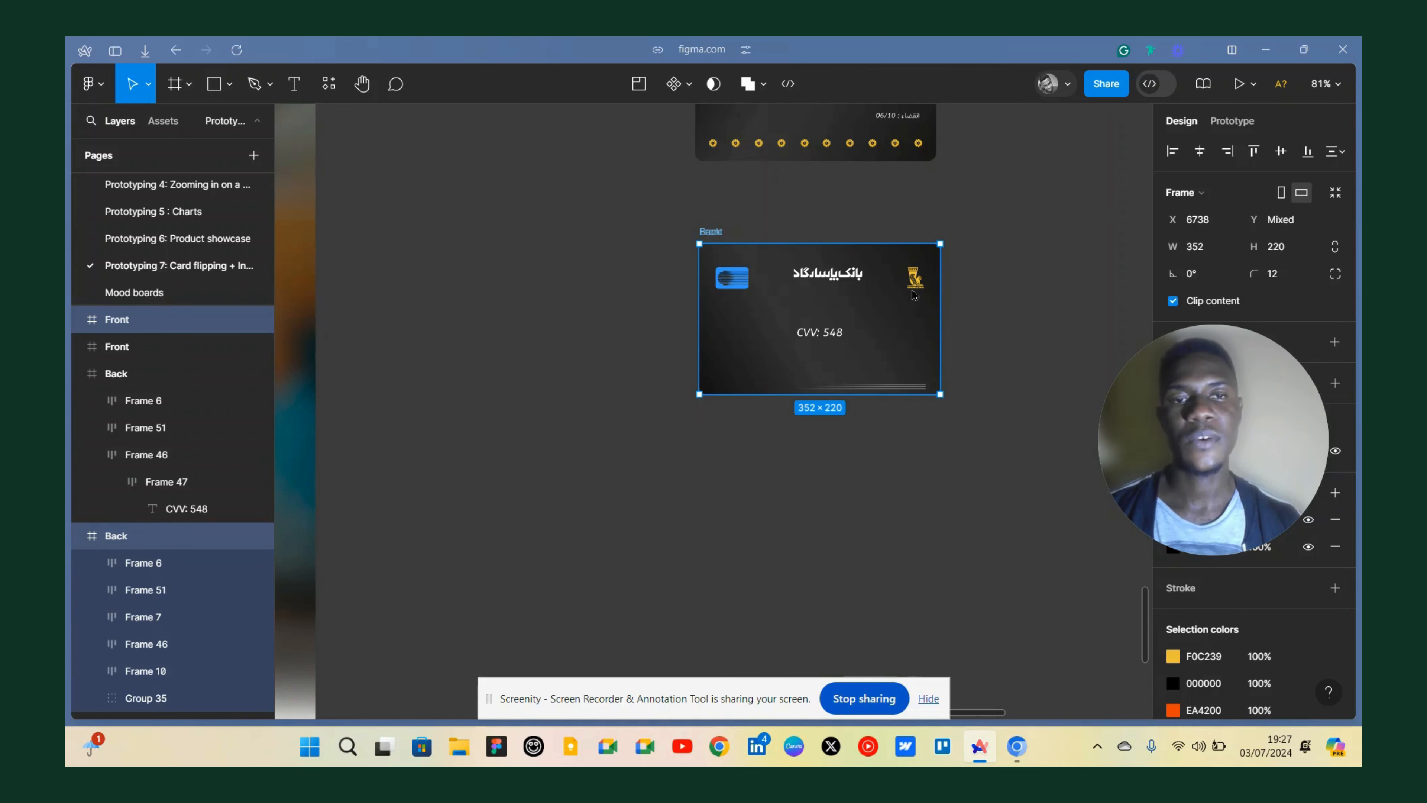
Wrap the upper stacked Front and Back pair in a new frame named First side.
scroll(663, 288, right, 5)
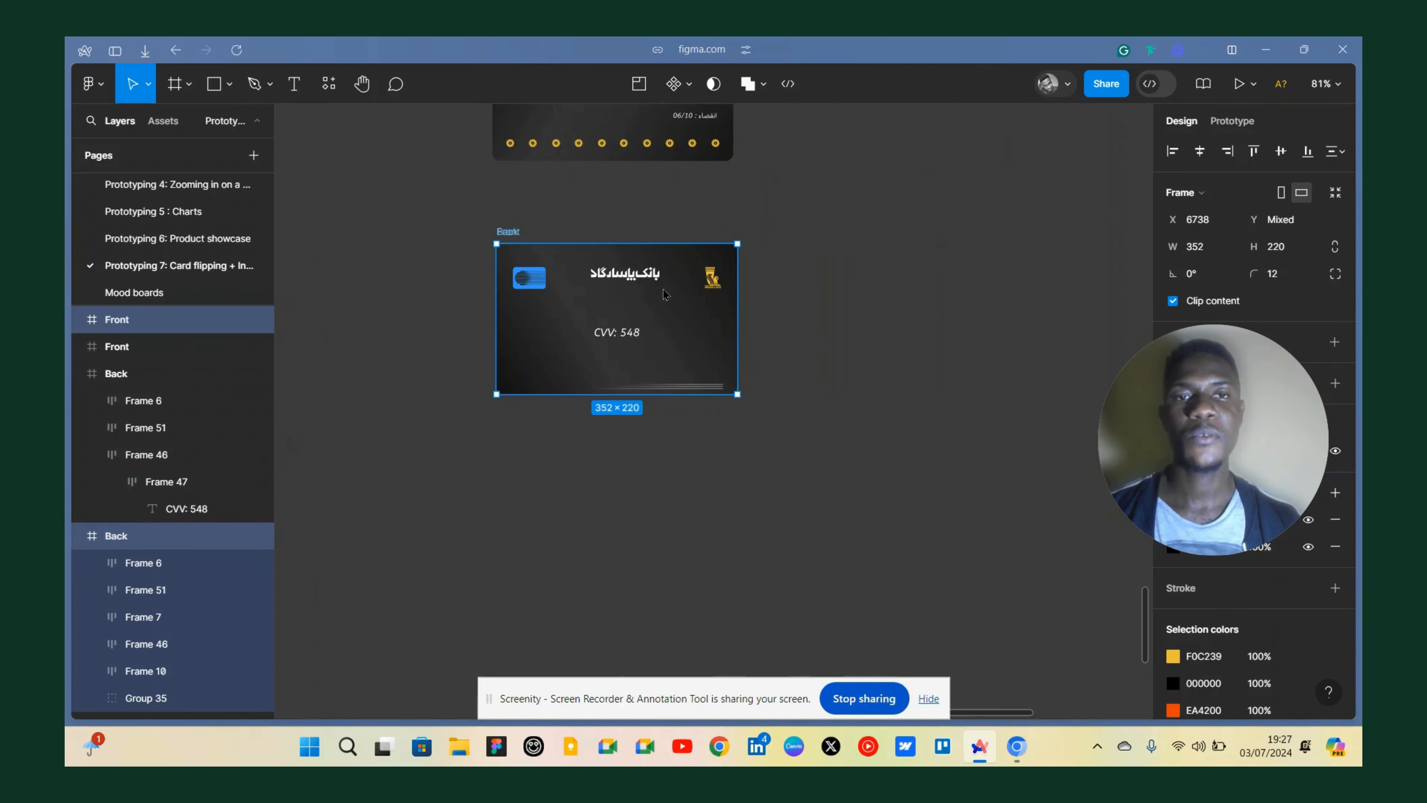
scroll(562, 253, up, 5)
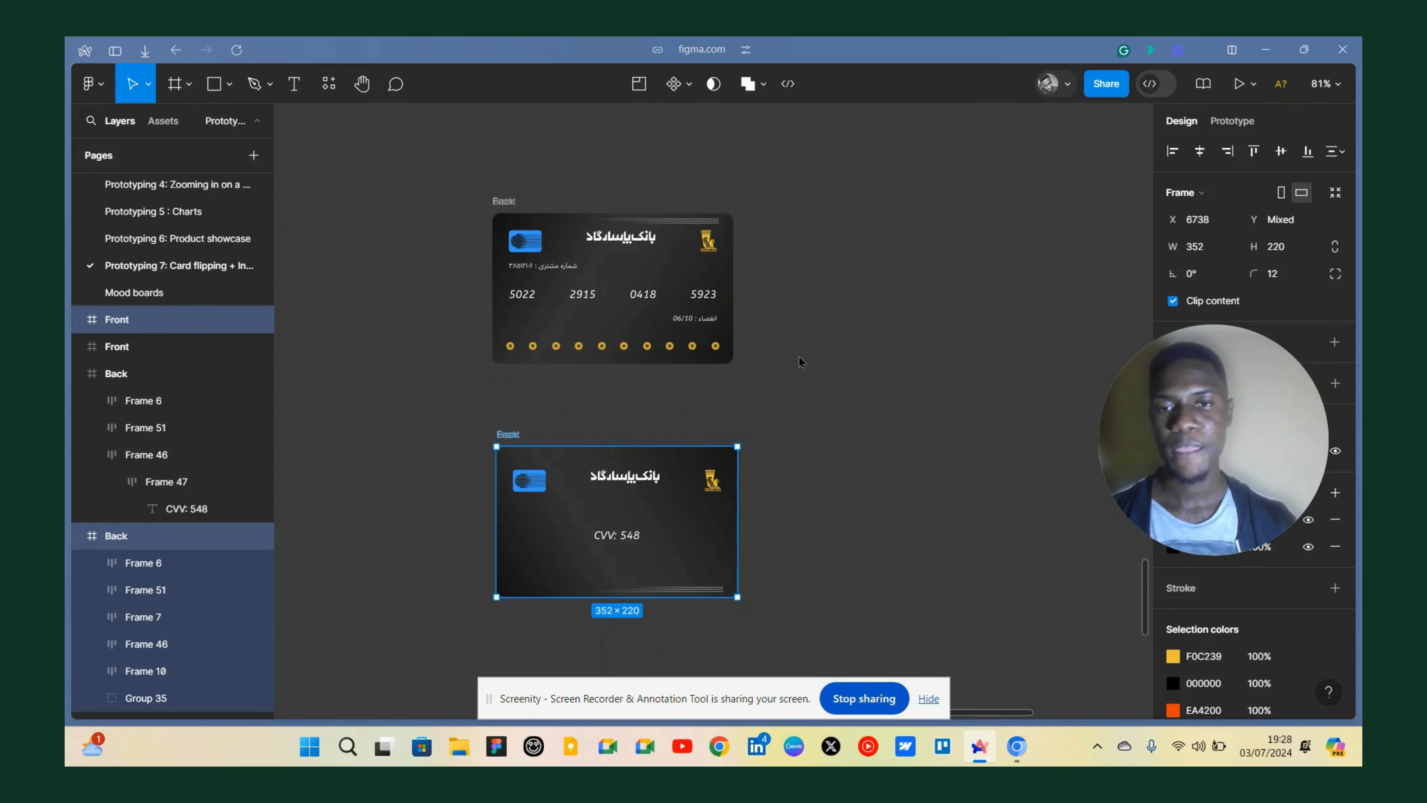
scroll(798, 356, down, 3)
click(762, 363)
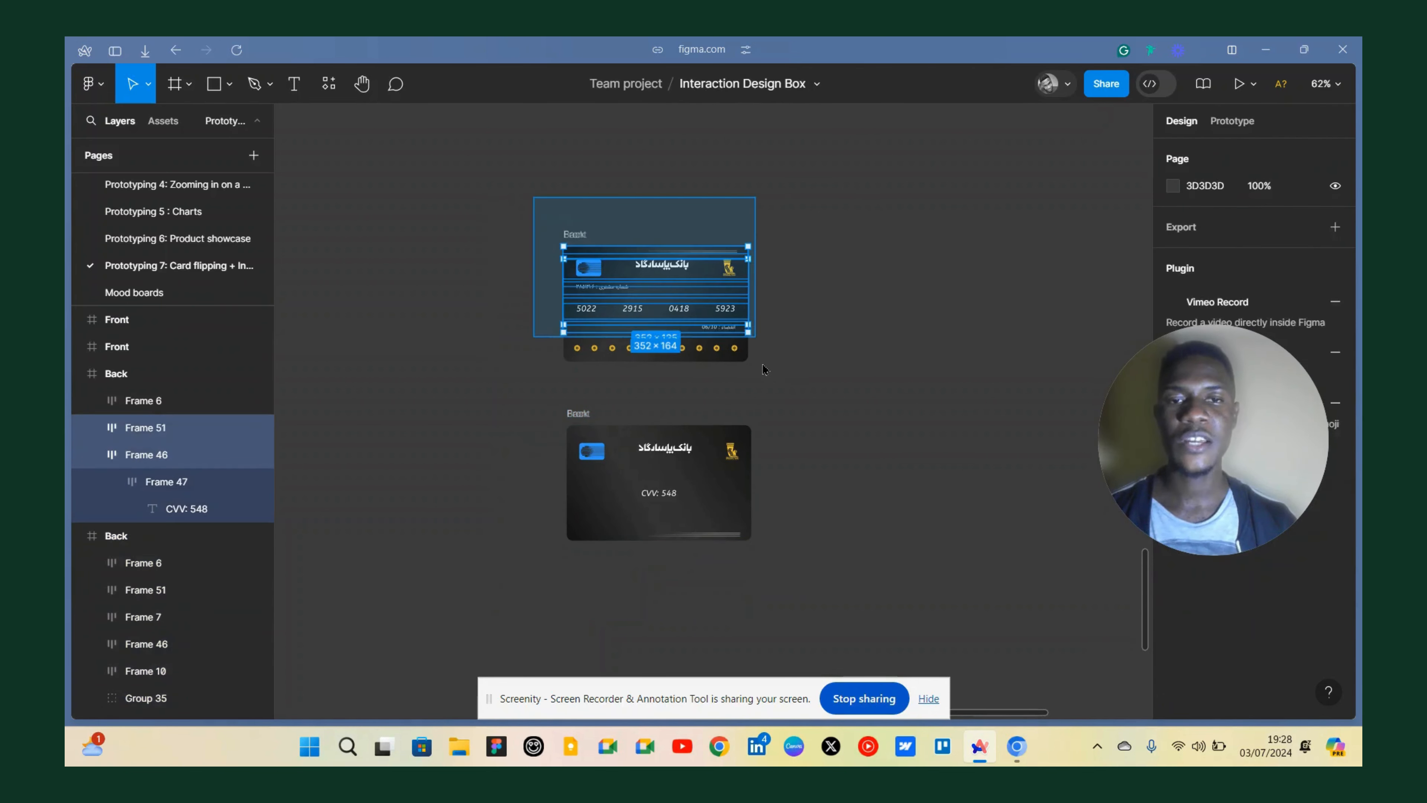
click(686, 325)
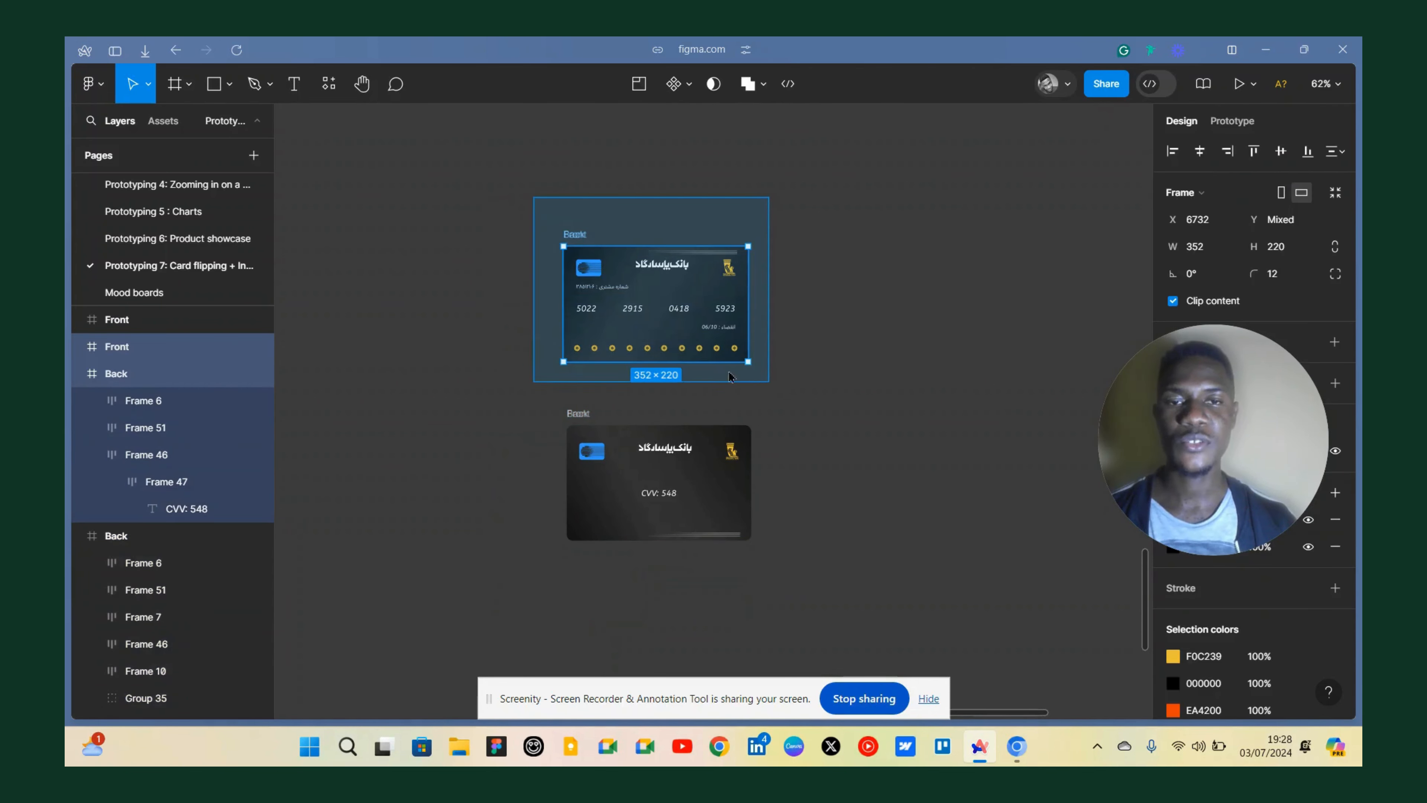
right_click(701, 304)
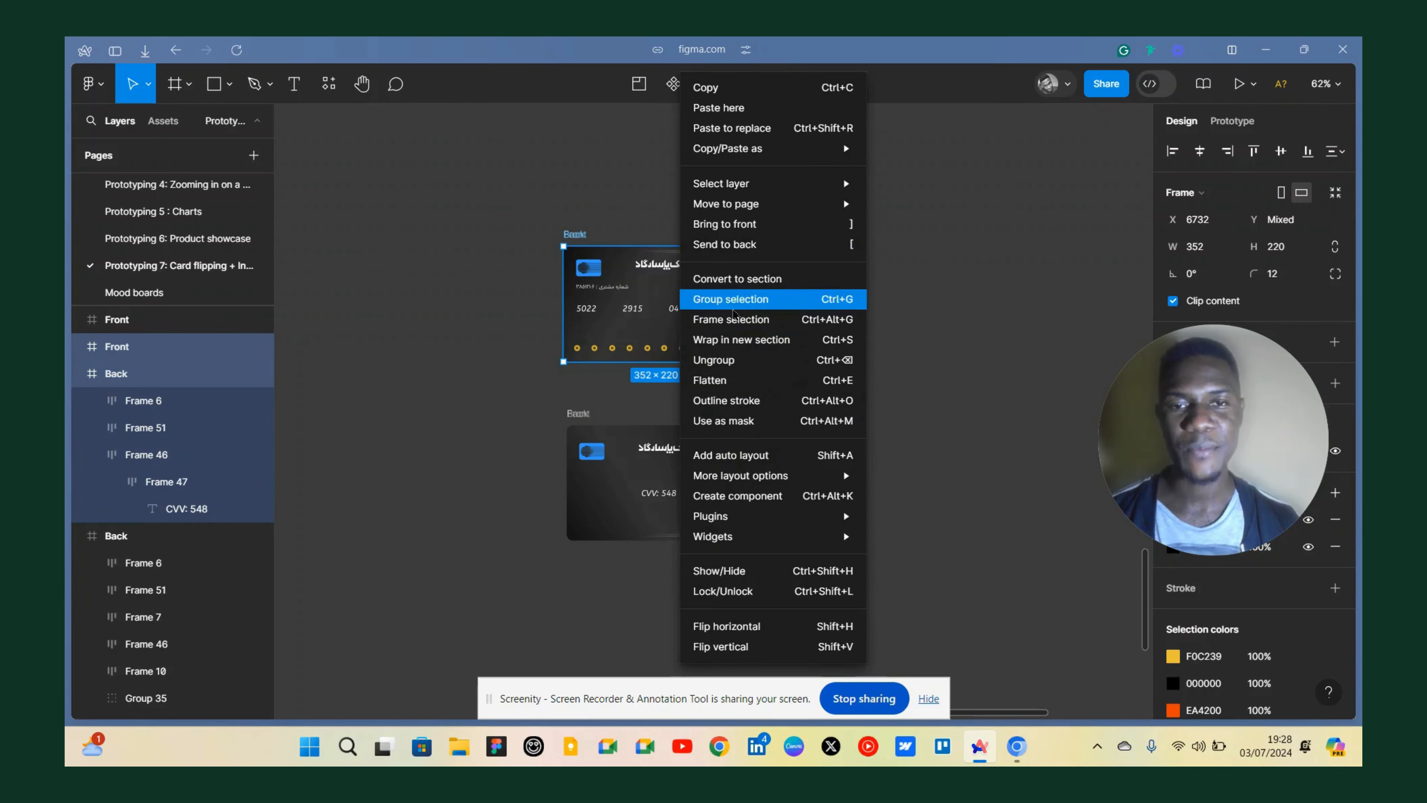
click(713, 318)
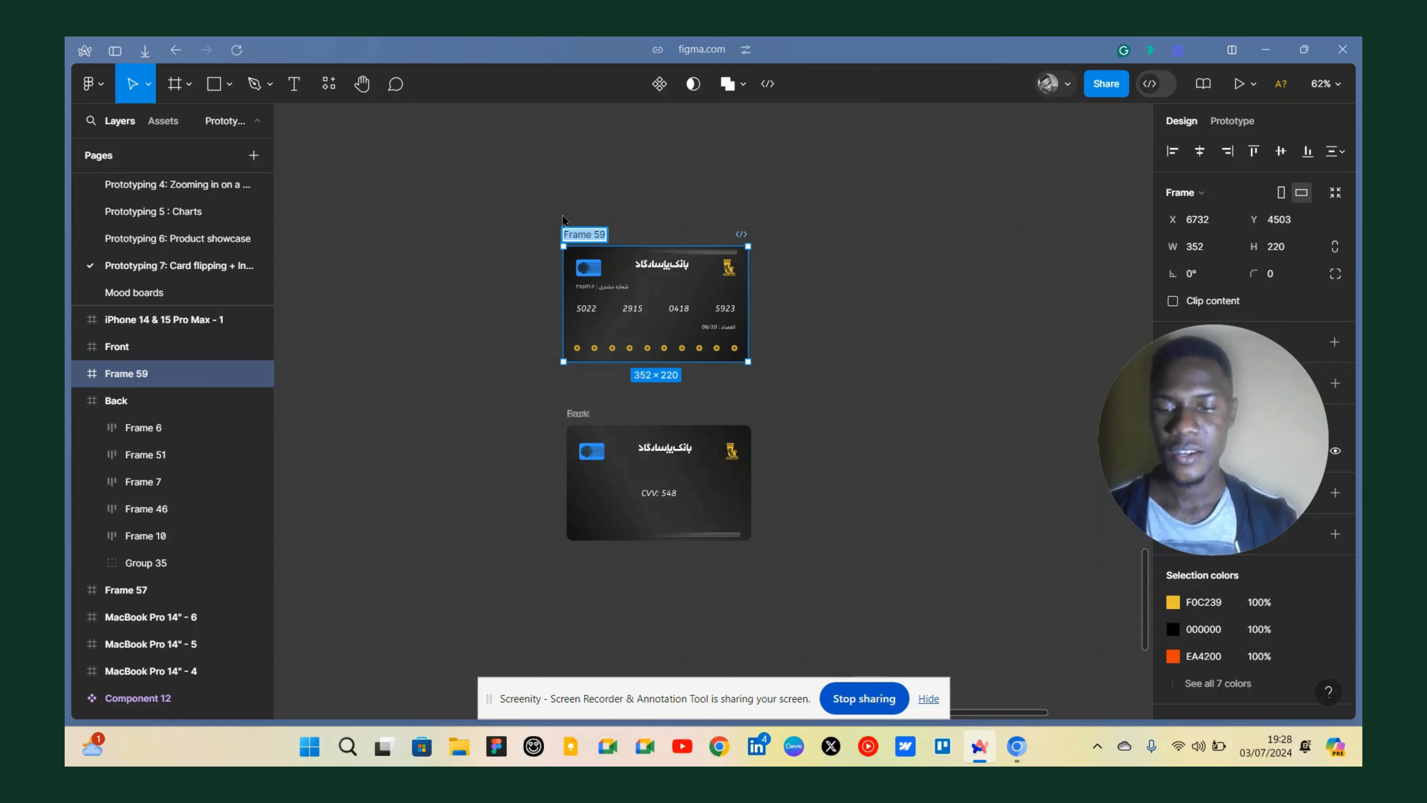
text(F)
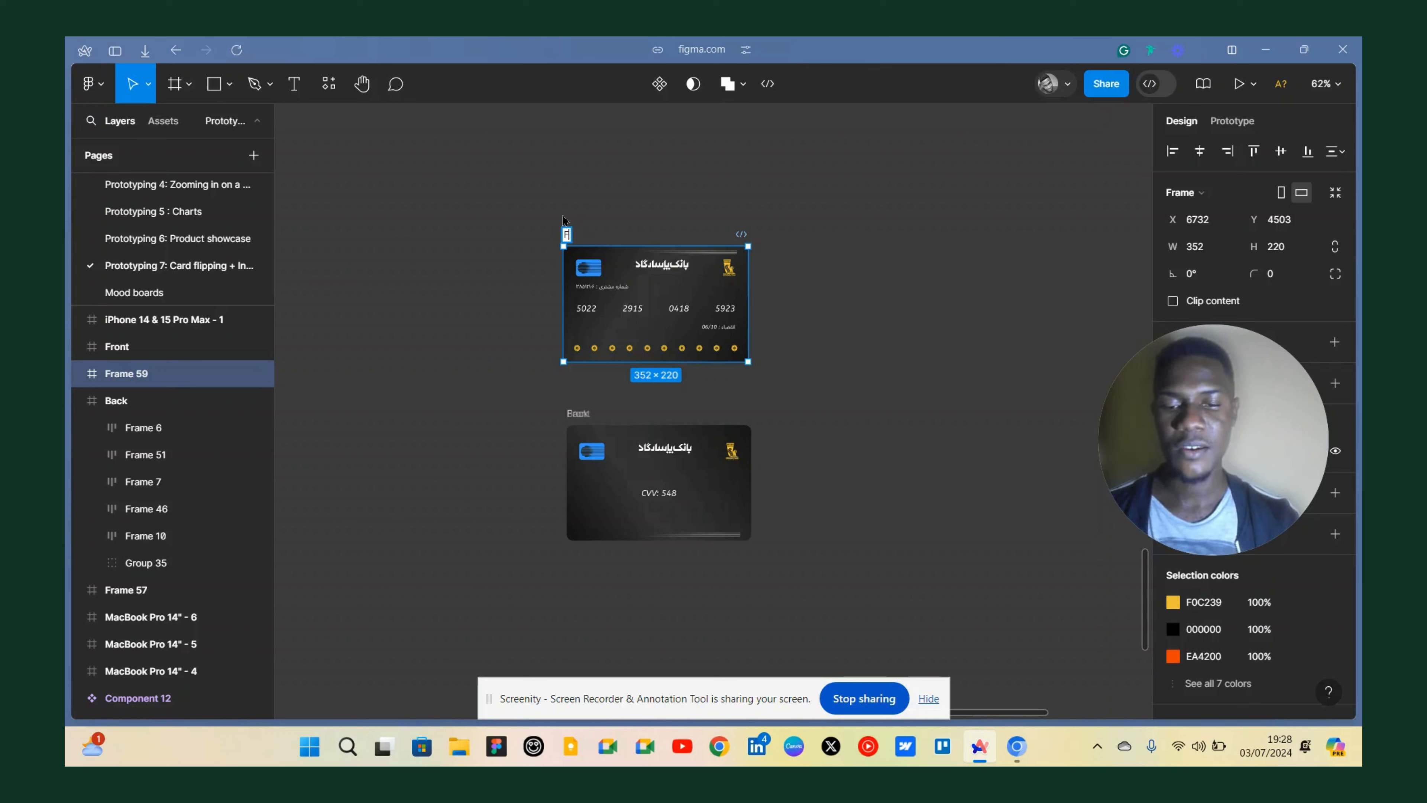
text(irst)
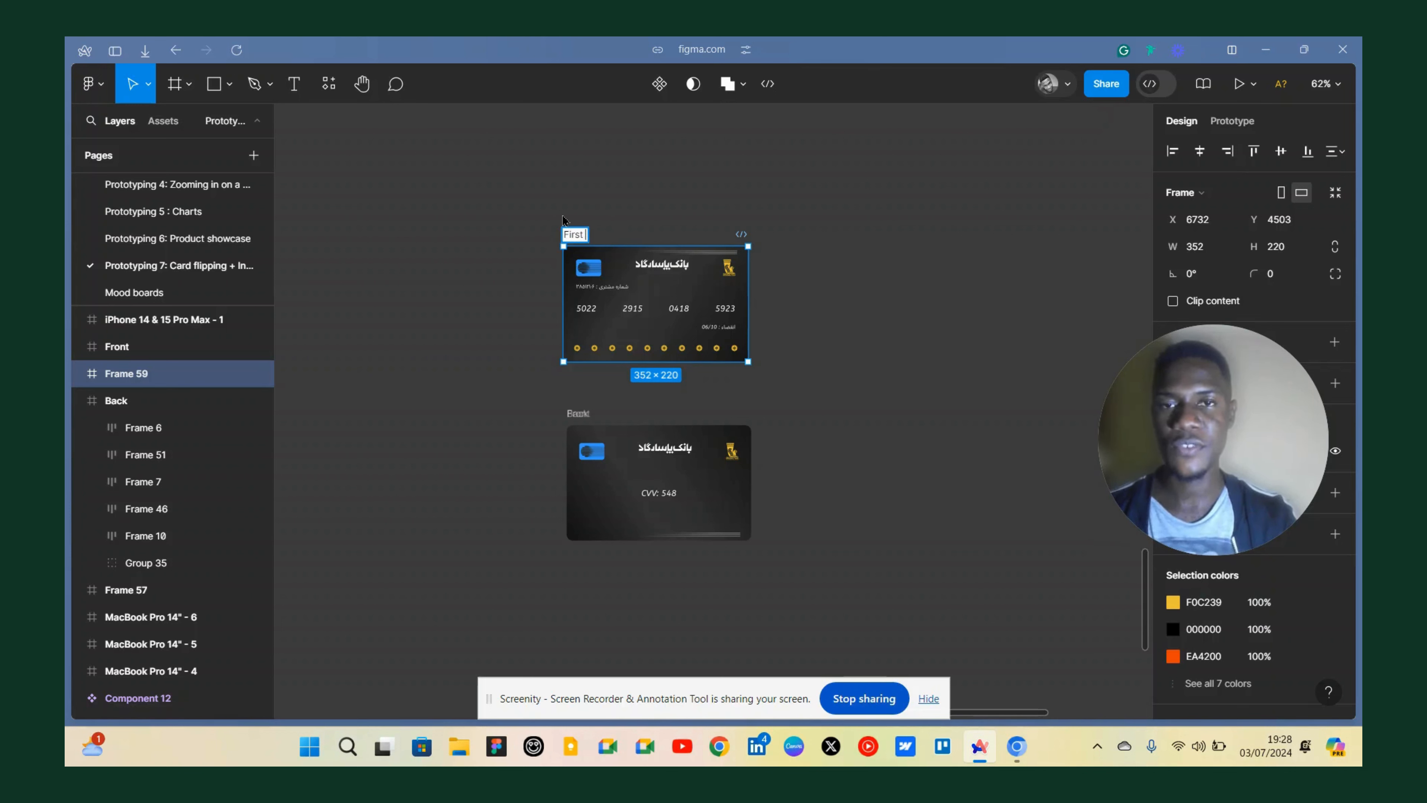
text( side)
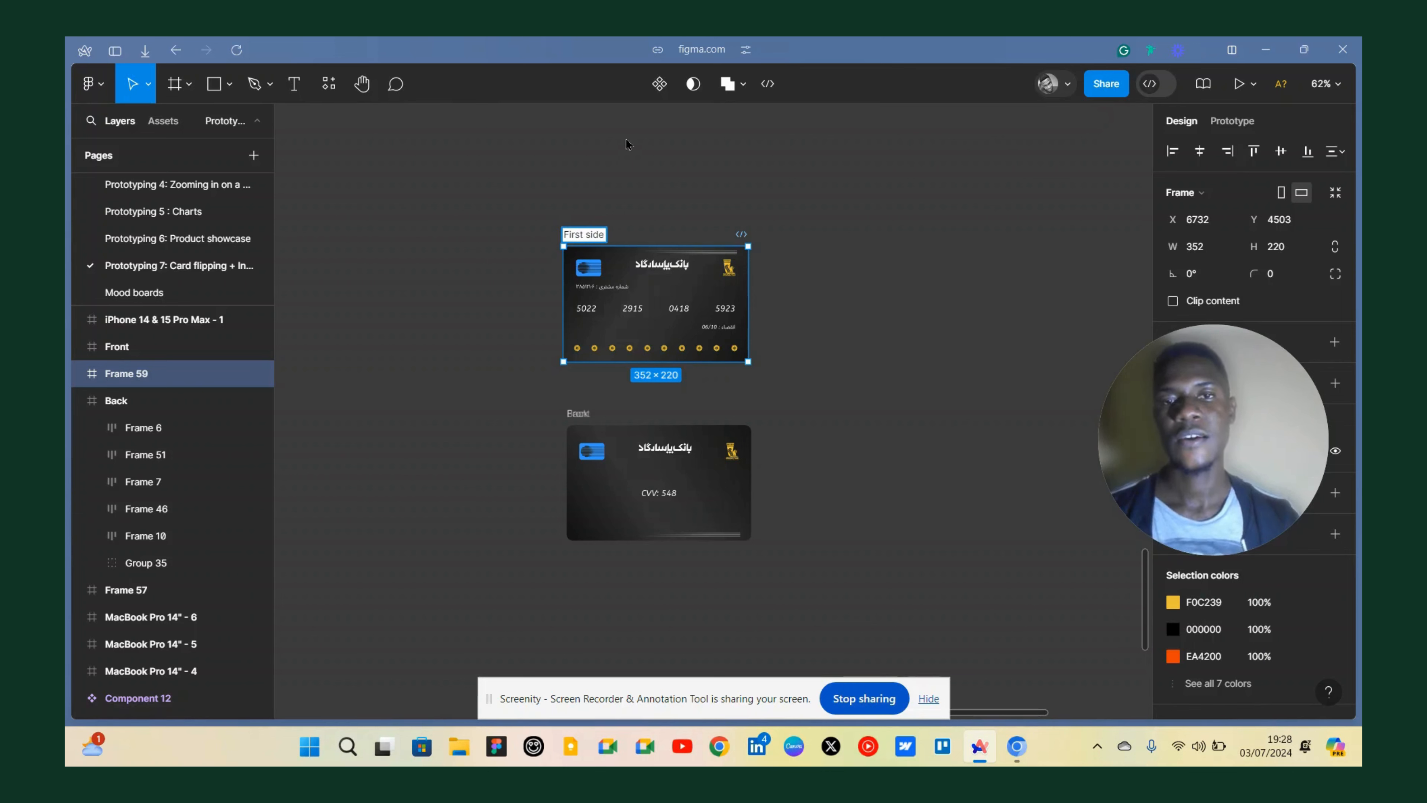
click(461, 234)
Wrap the lower stacked pair in a new frame named Second side.
scroll(592, 318, down, 2)
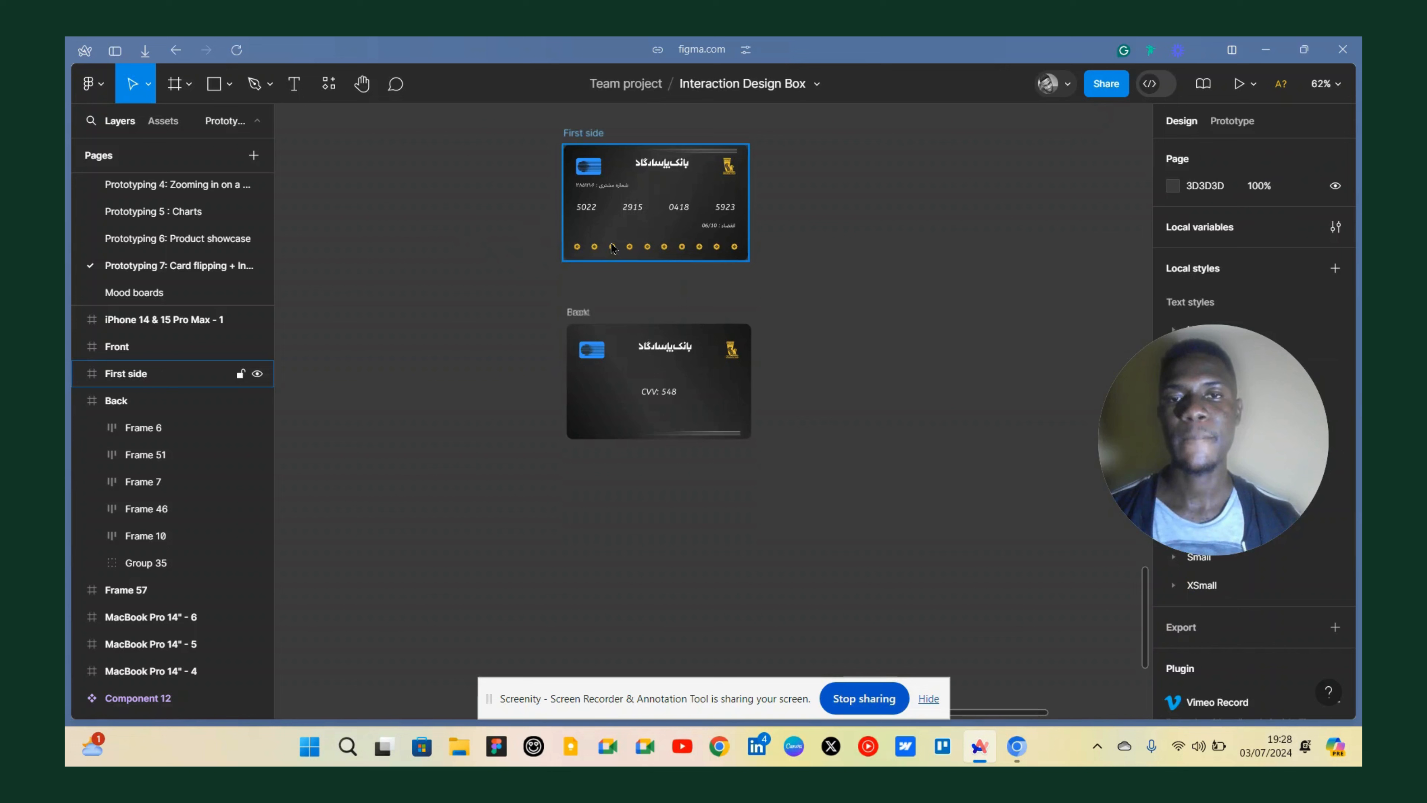
drag(512, 302, 784, 483)
right_click(655, 406)
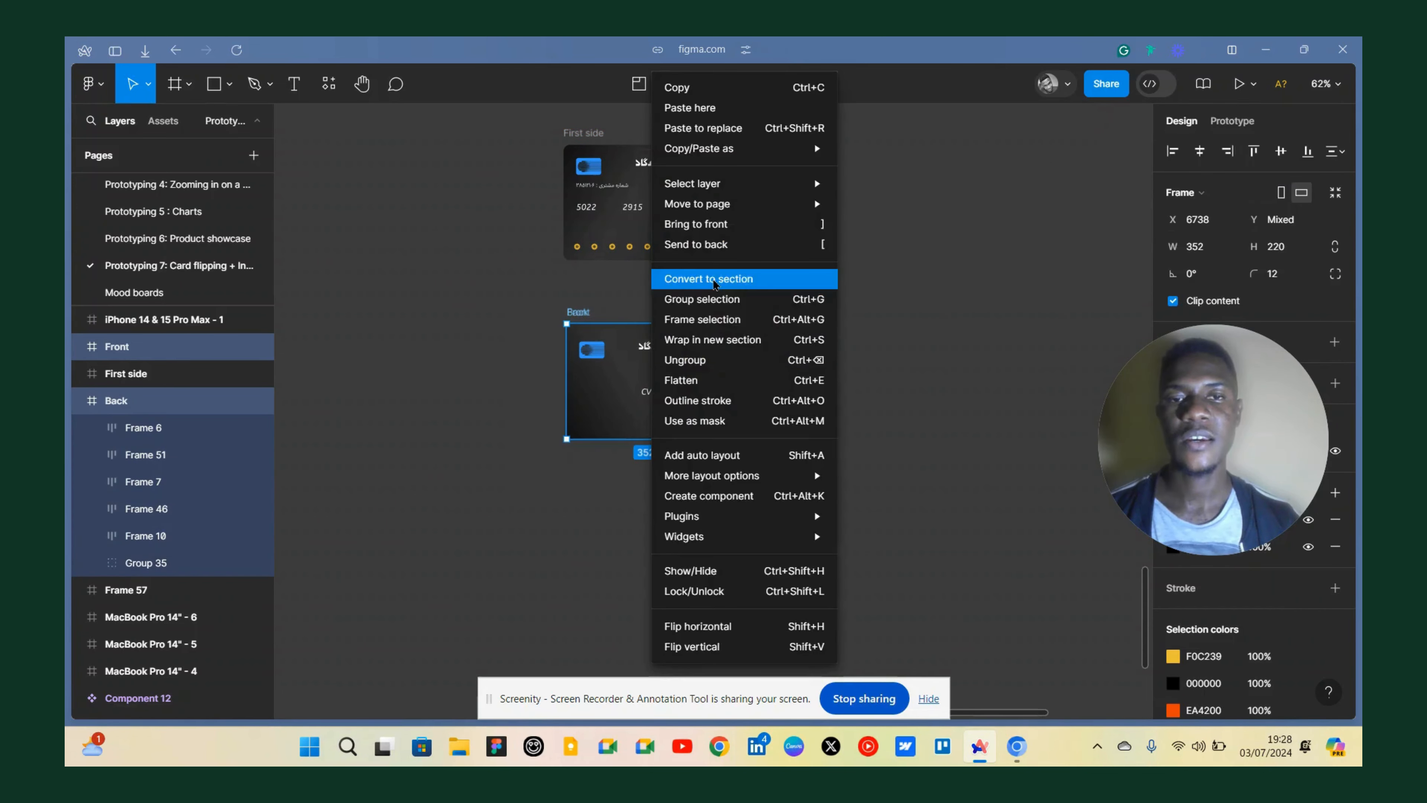
key(ctrl+alt+g)
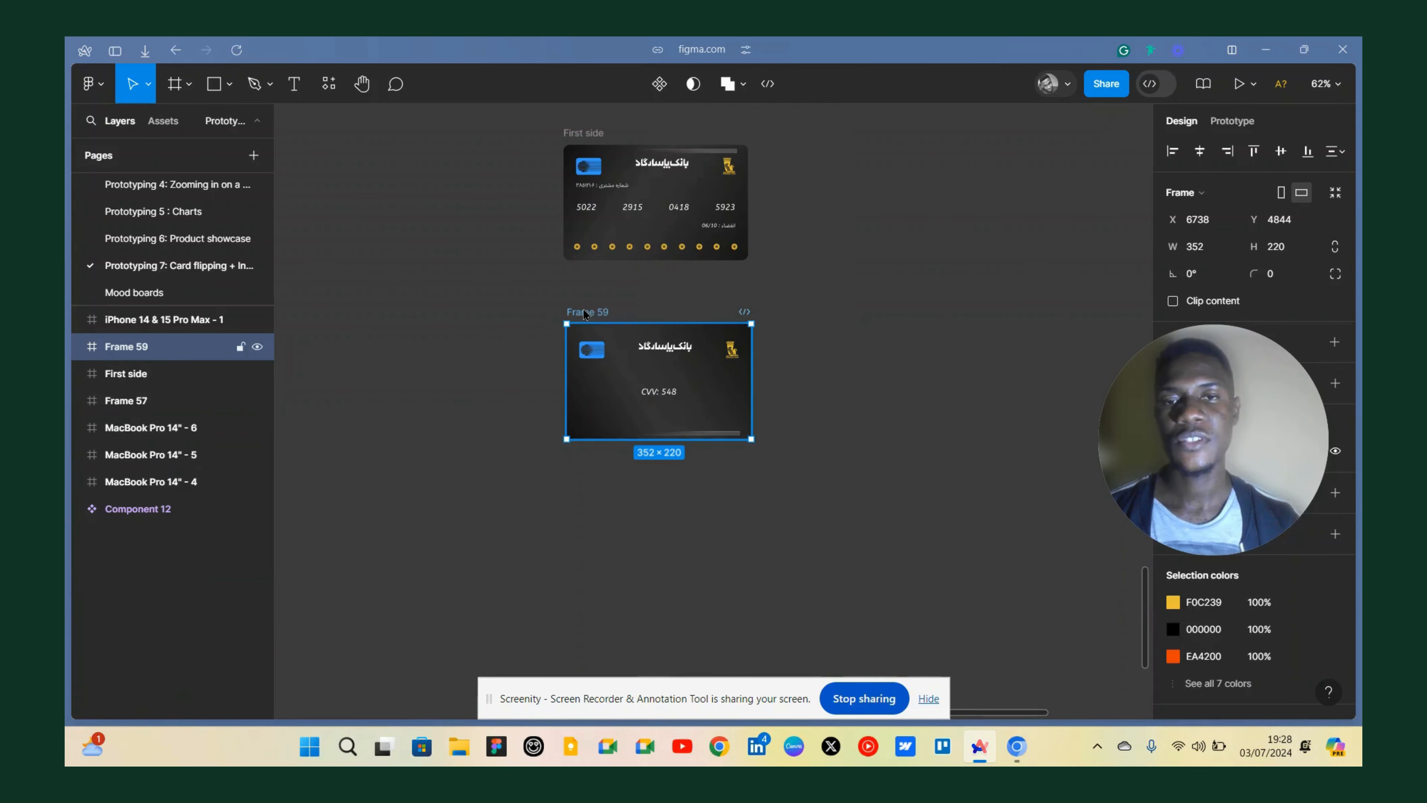
double_click(585, 311)
text(Second side)
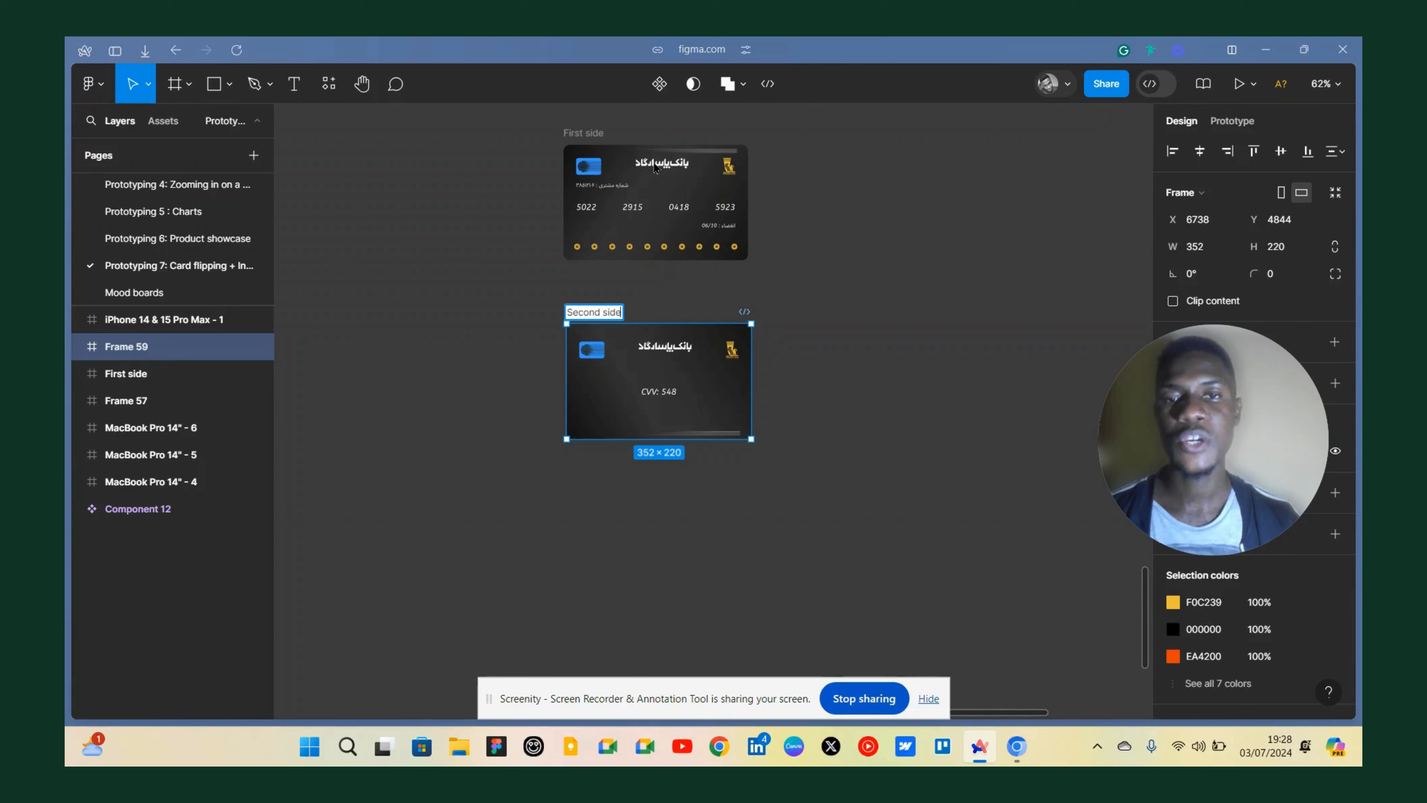
click(623, 132)
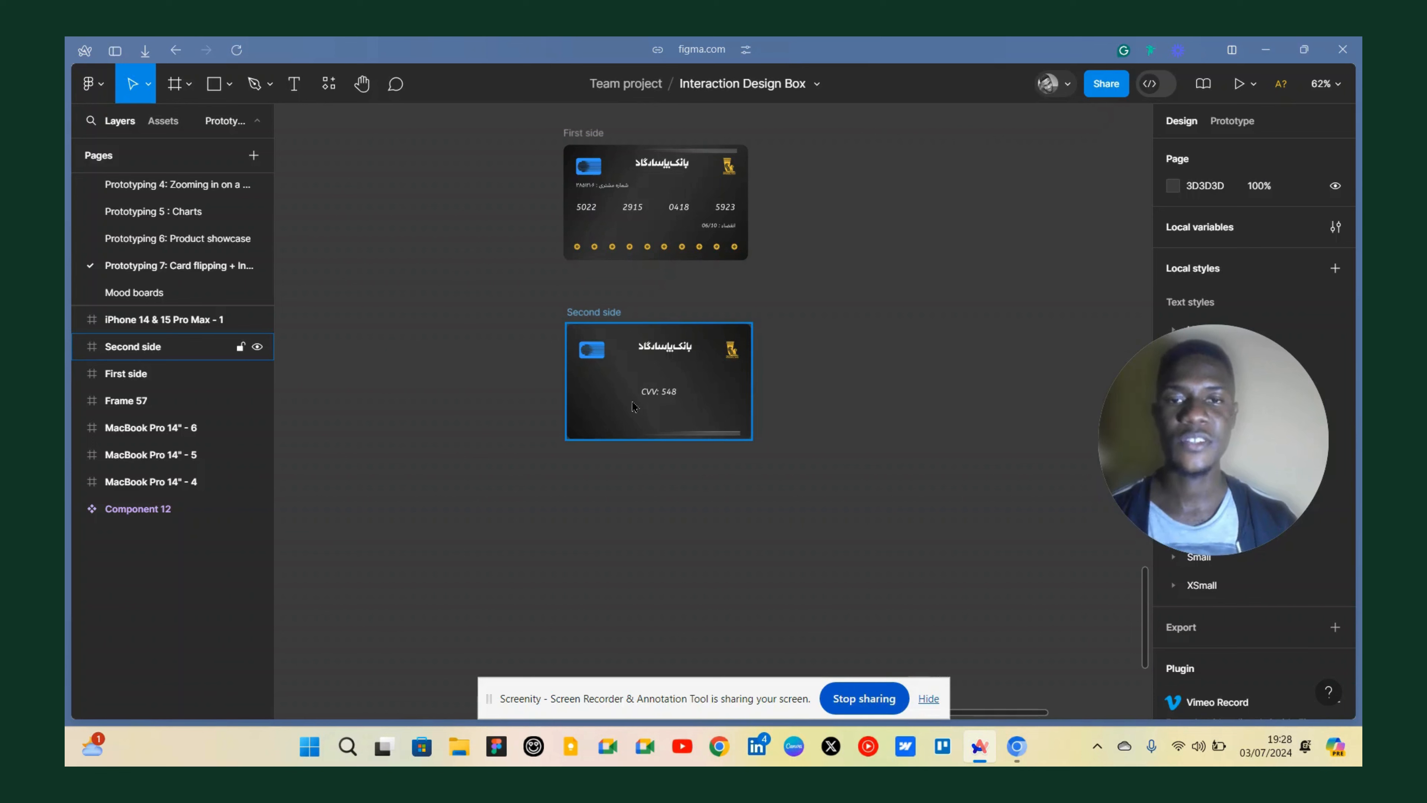
Select both the First side and Second side frames, align their left edges, and combine them into a component set.
mouse_move(542, 117)
mouse_down()
mouse_move(578, 129)
mouse_move(789, 467)
mouse_up()
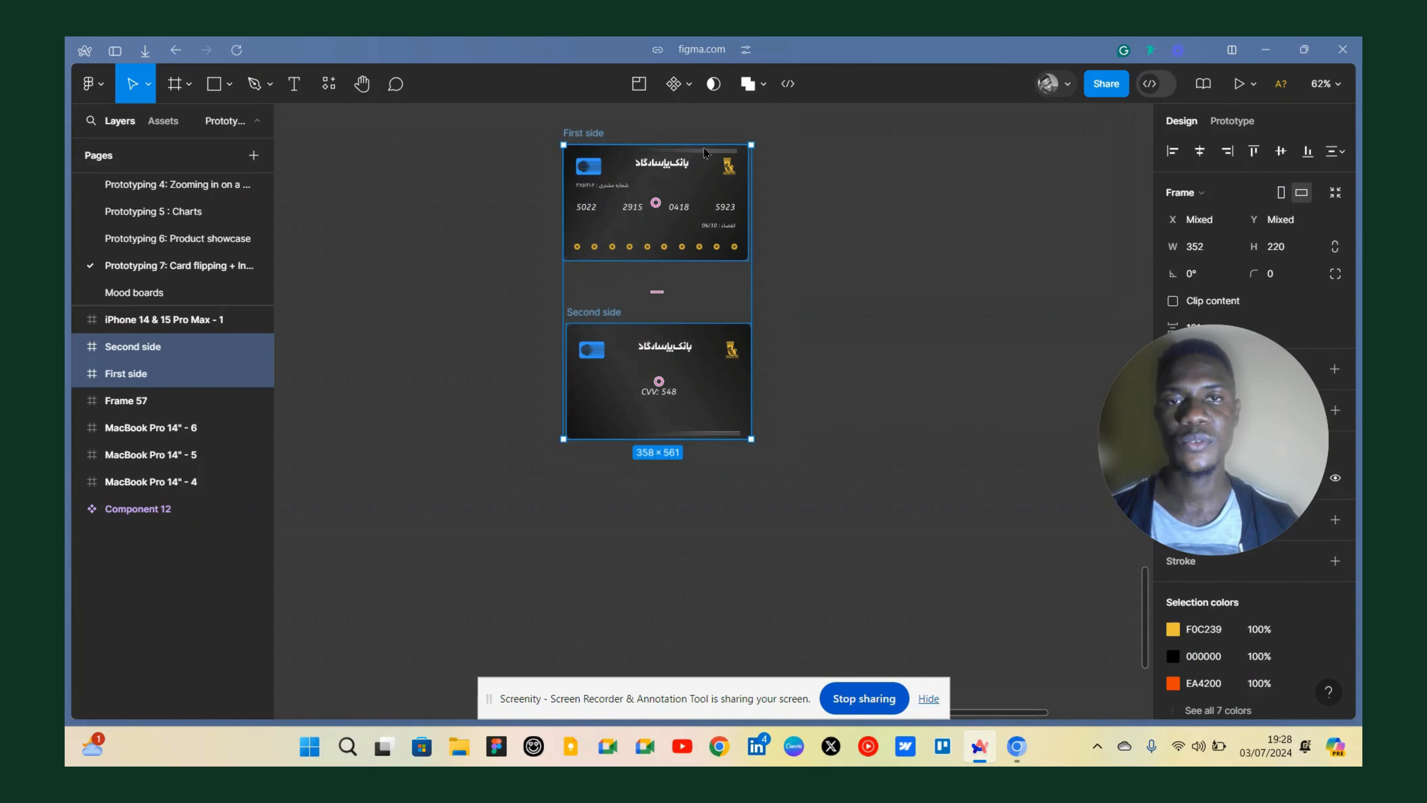
click(1172, 150)
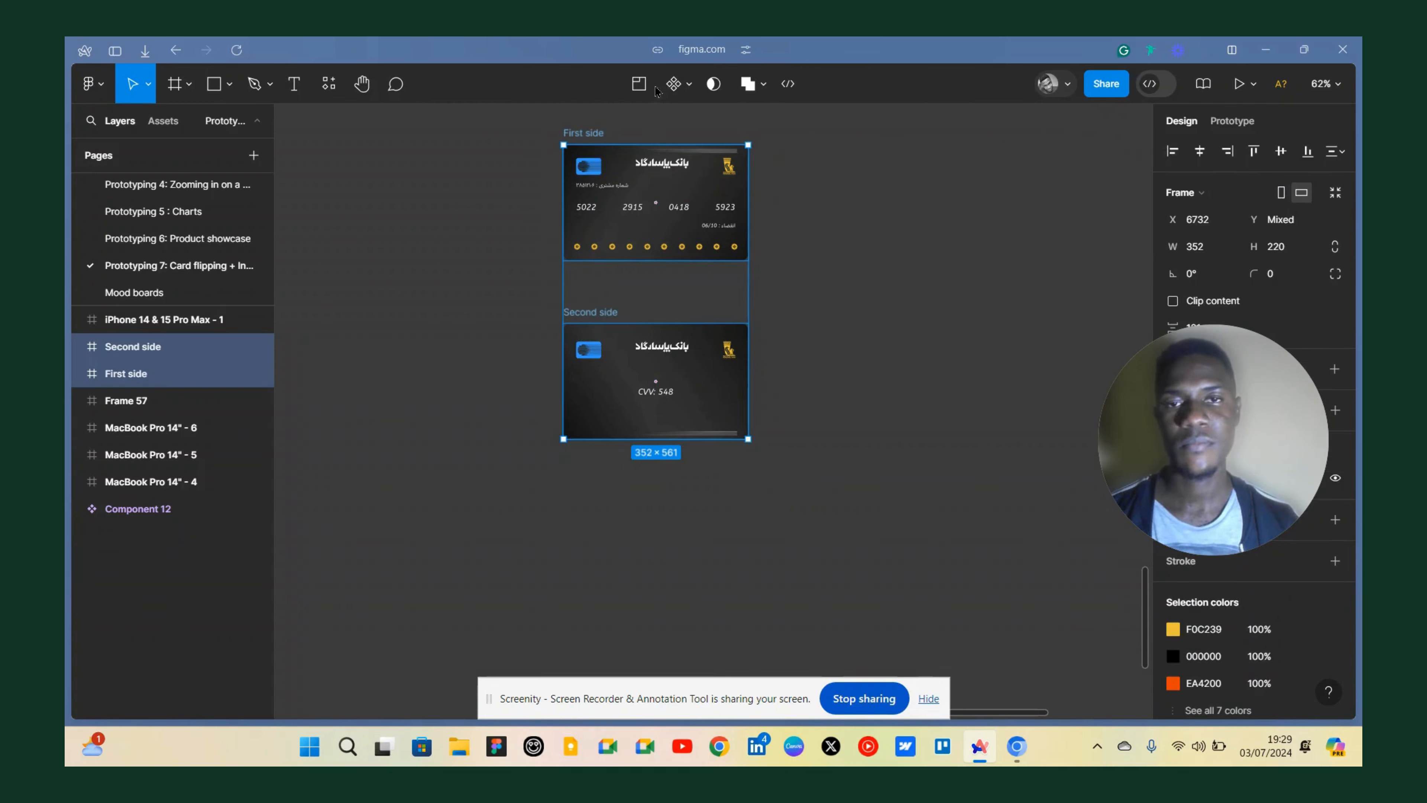
click(689, 86)
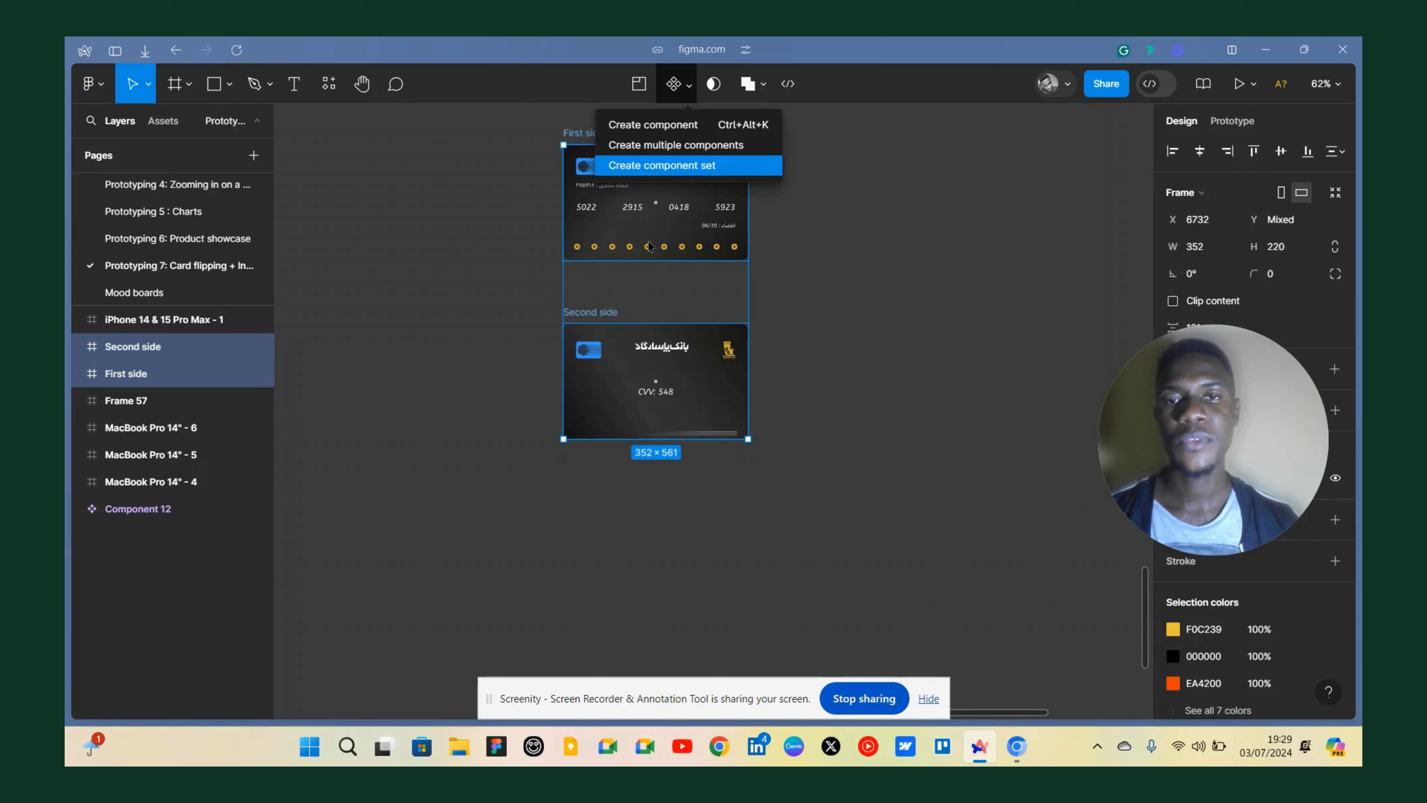
key(Return)
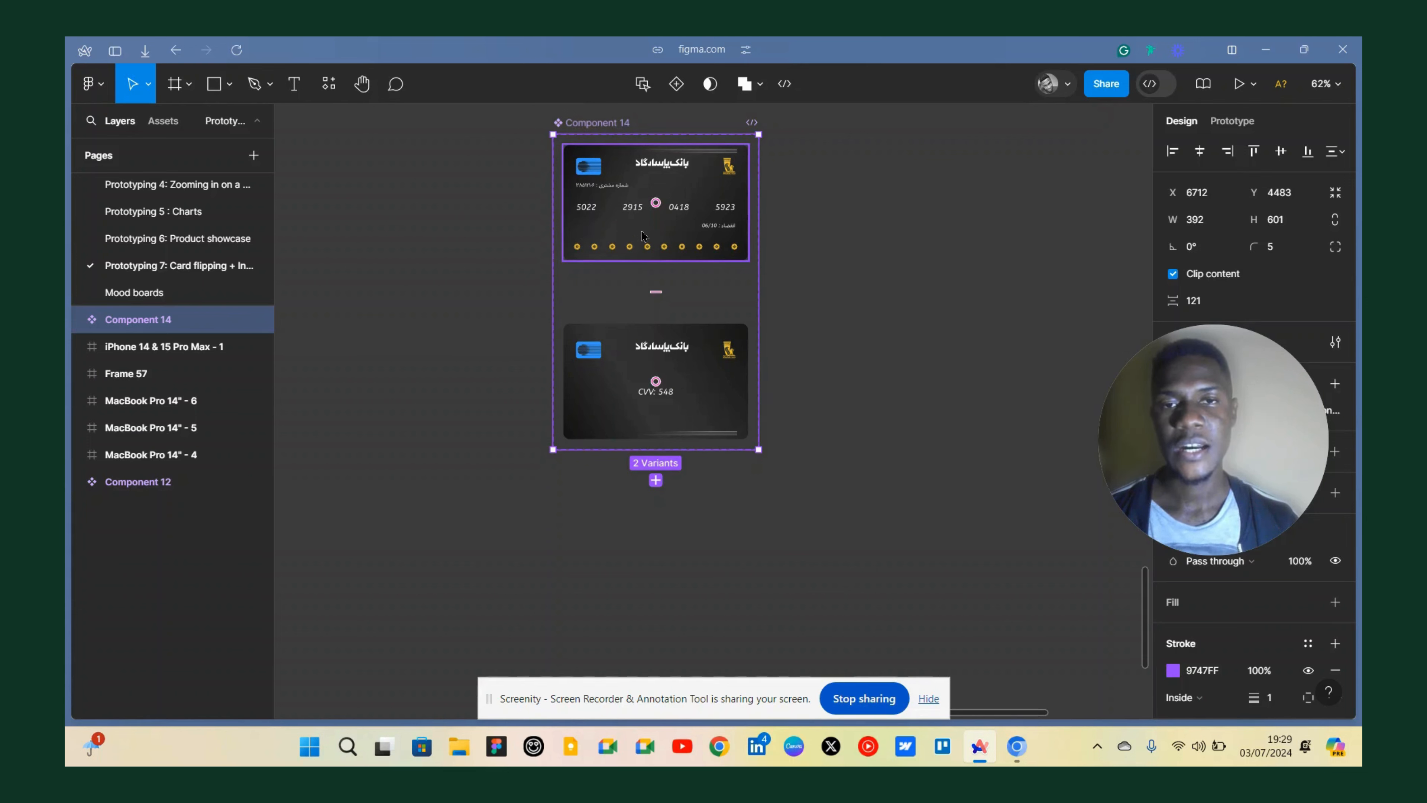
Add an On drag interaction on the First side variant that changes to Second side with Smart animate, Ease out, 300ms.
click(702, 236)
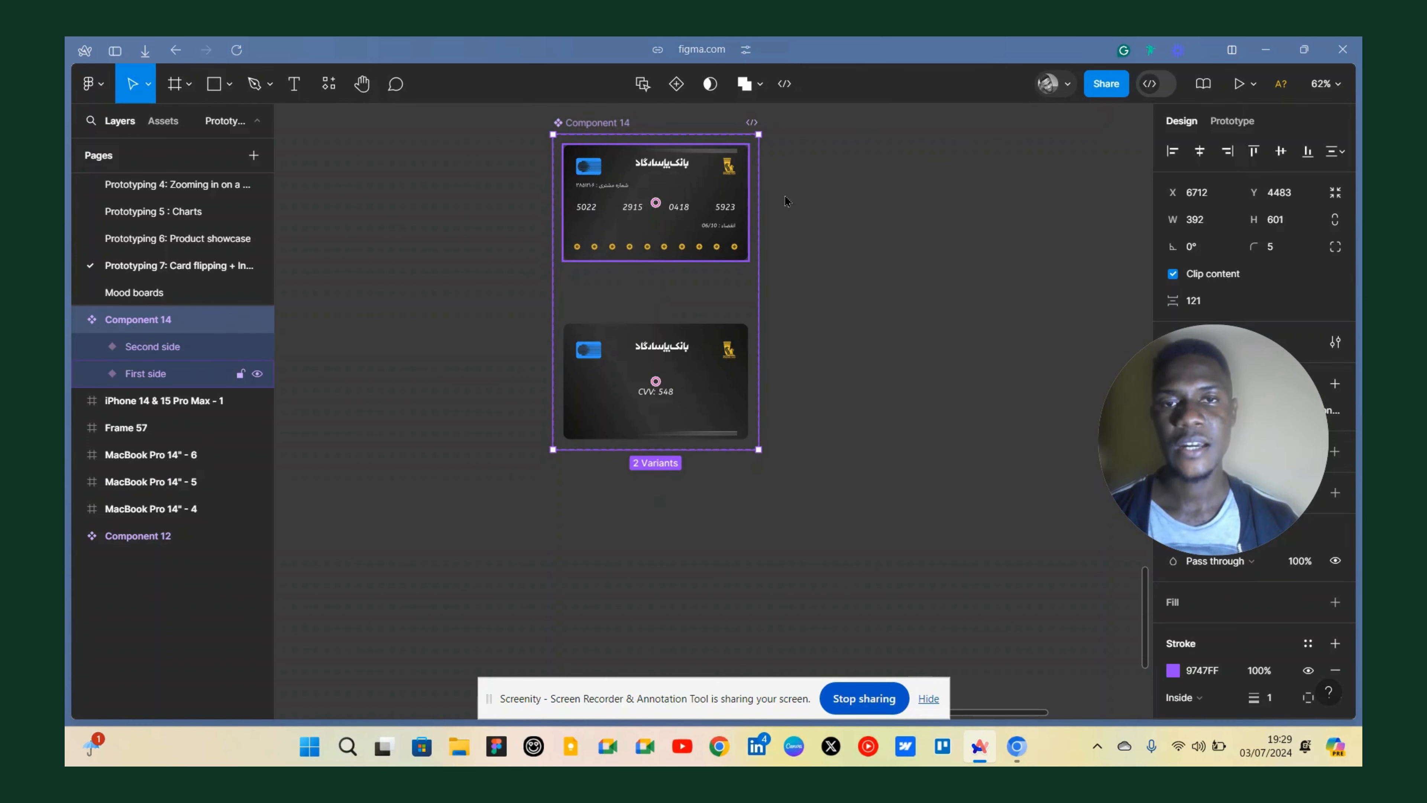
click(1230, 121)
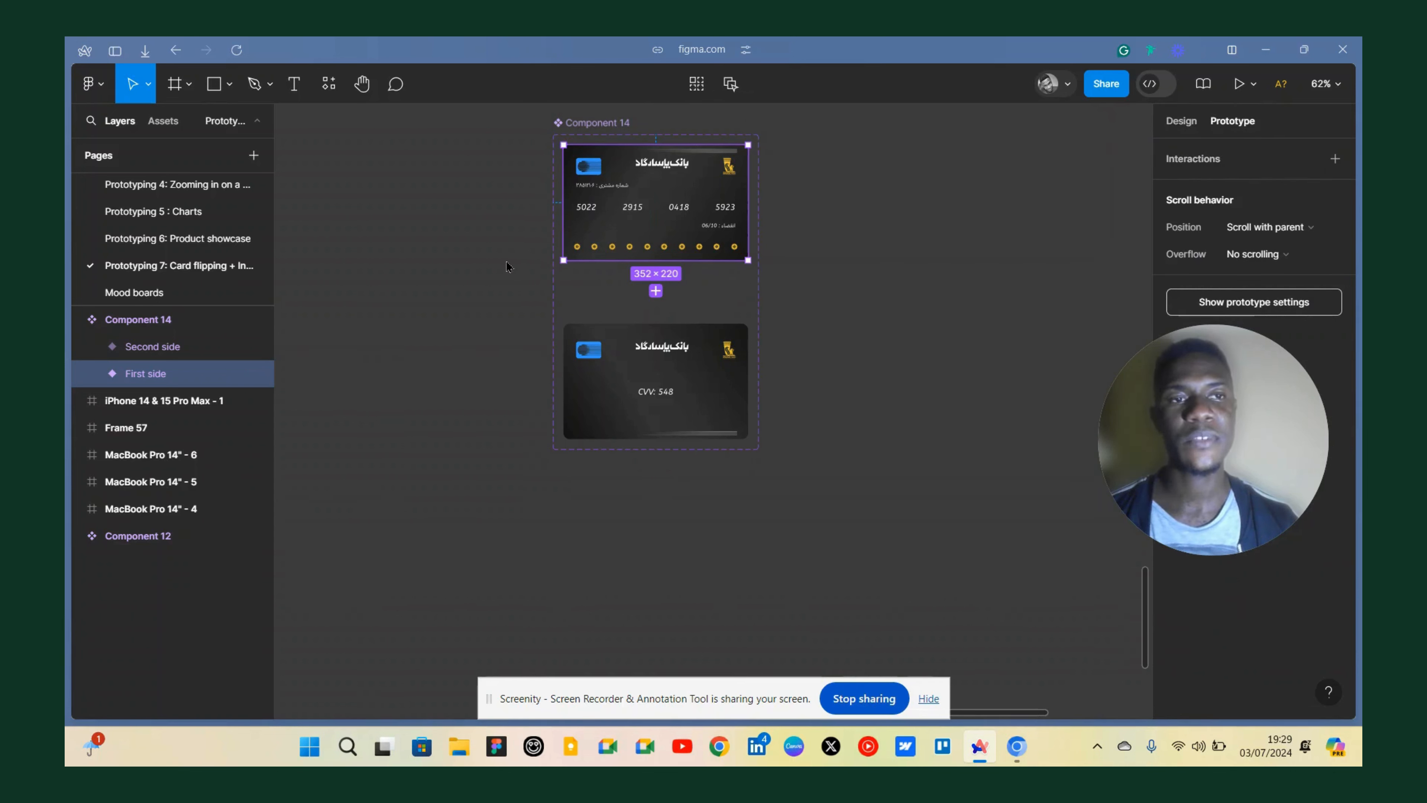
scroll(605, 229, up, 5)
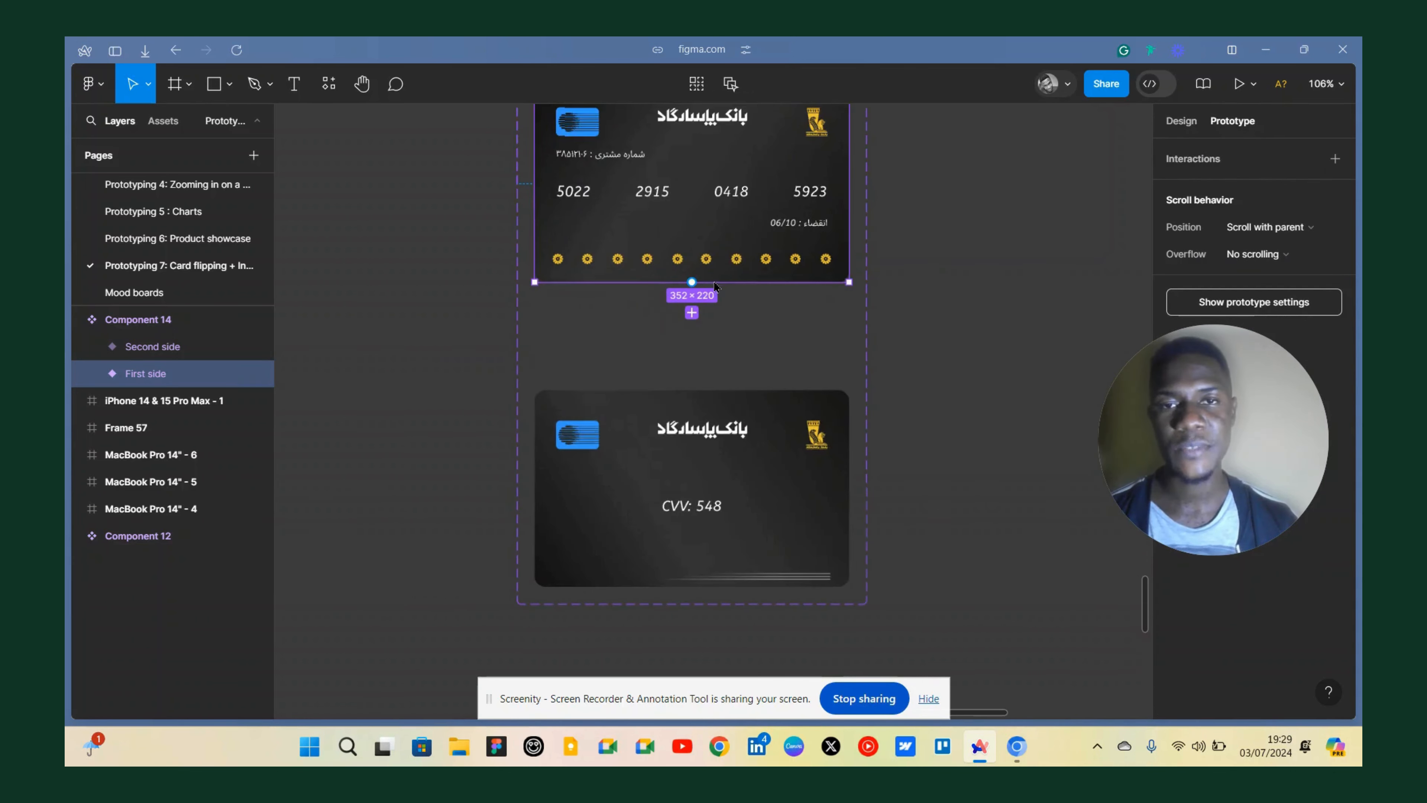
drag(700, 319, 692, 442)
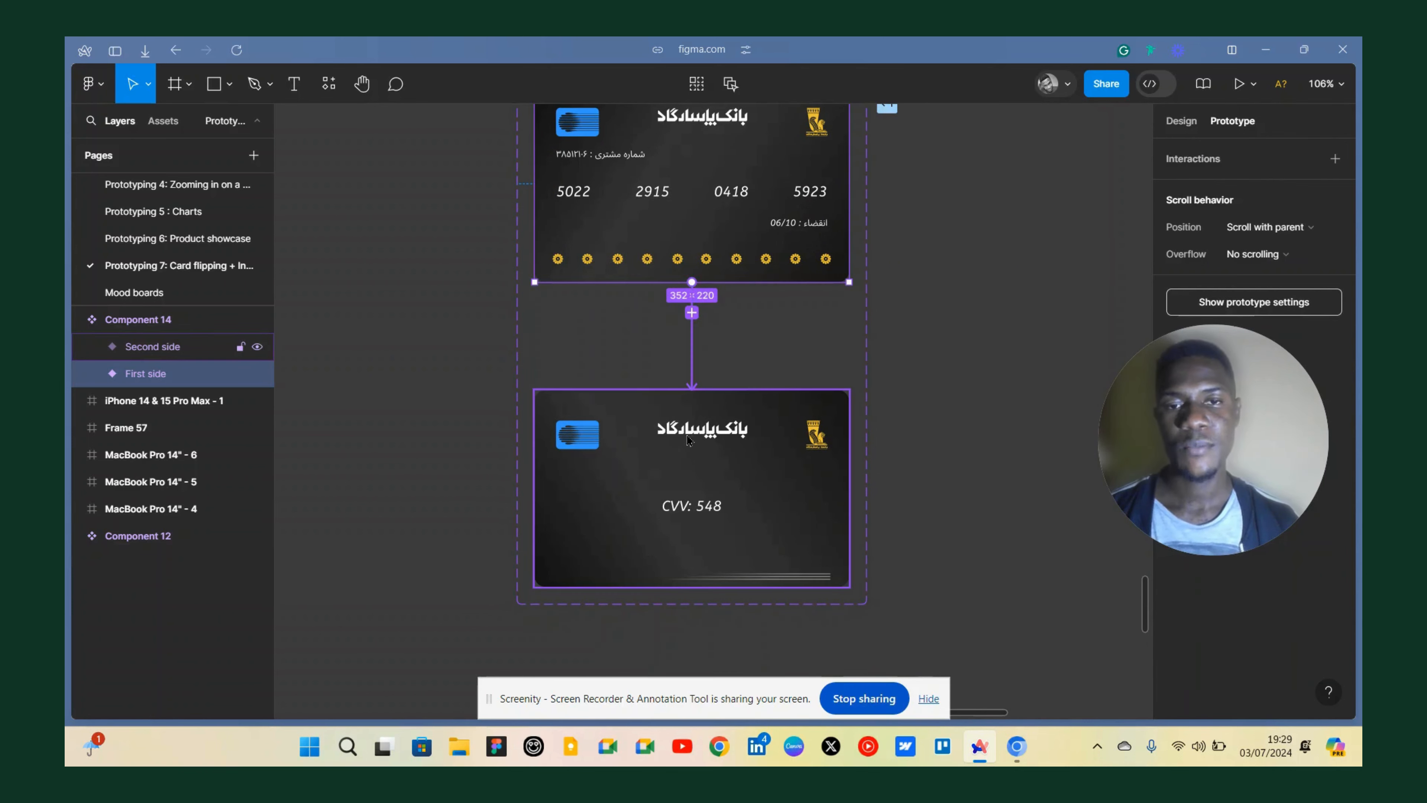
click(629, 444)
click(635, 462)
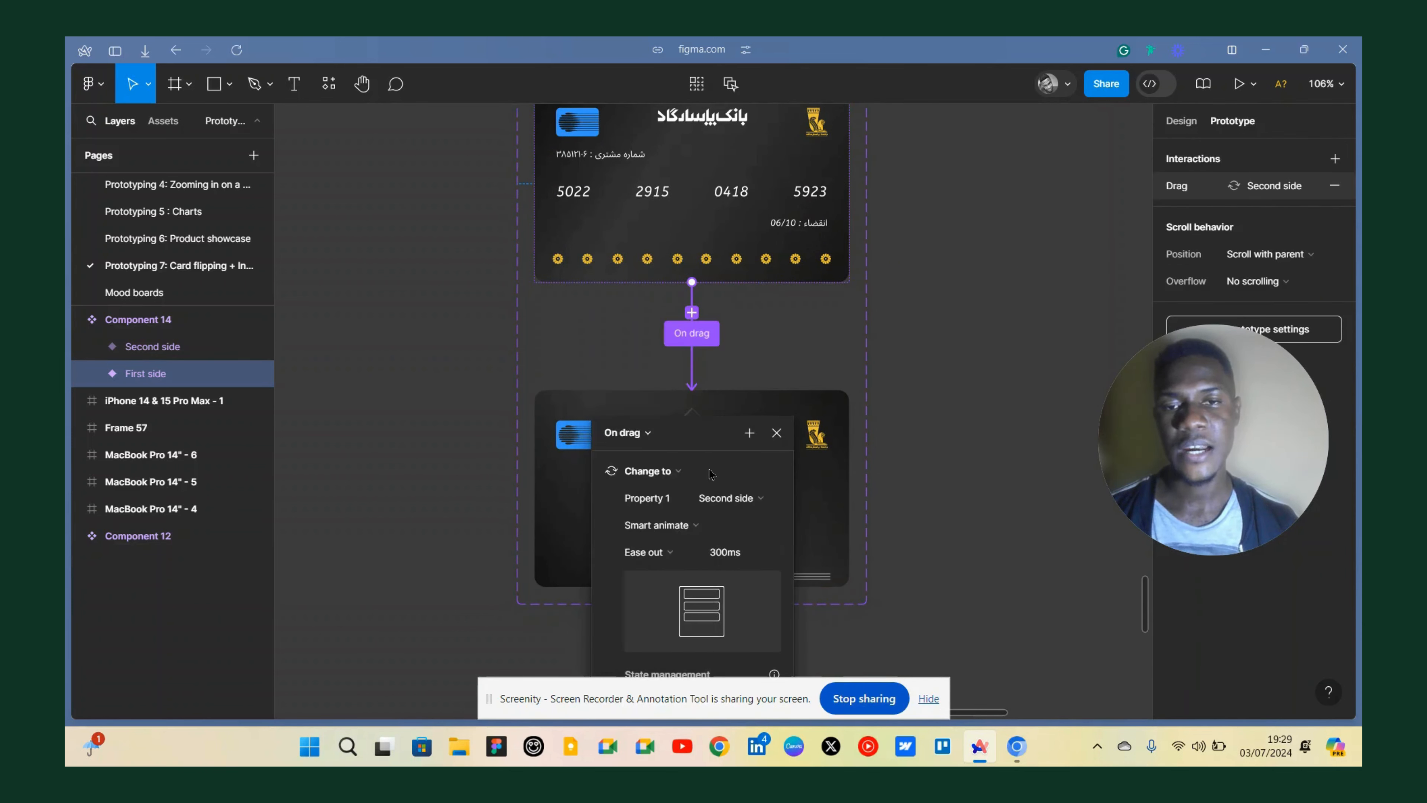
scroll(715, 475, down, 3)
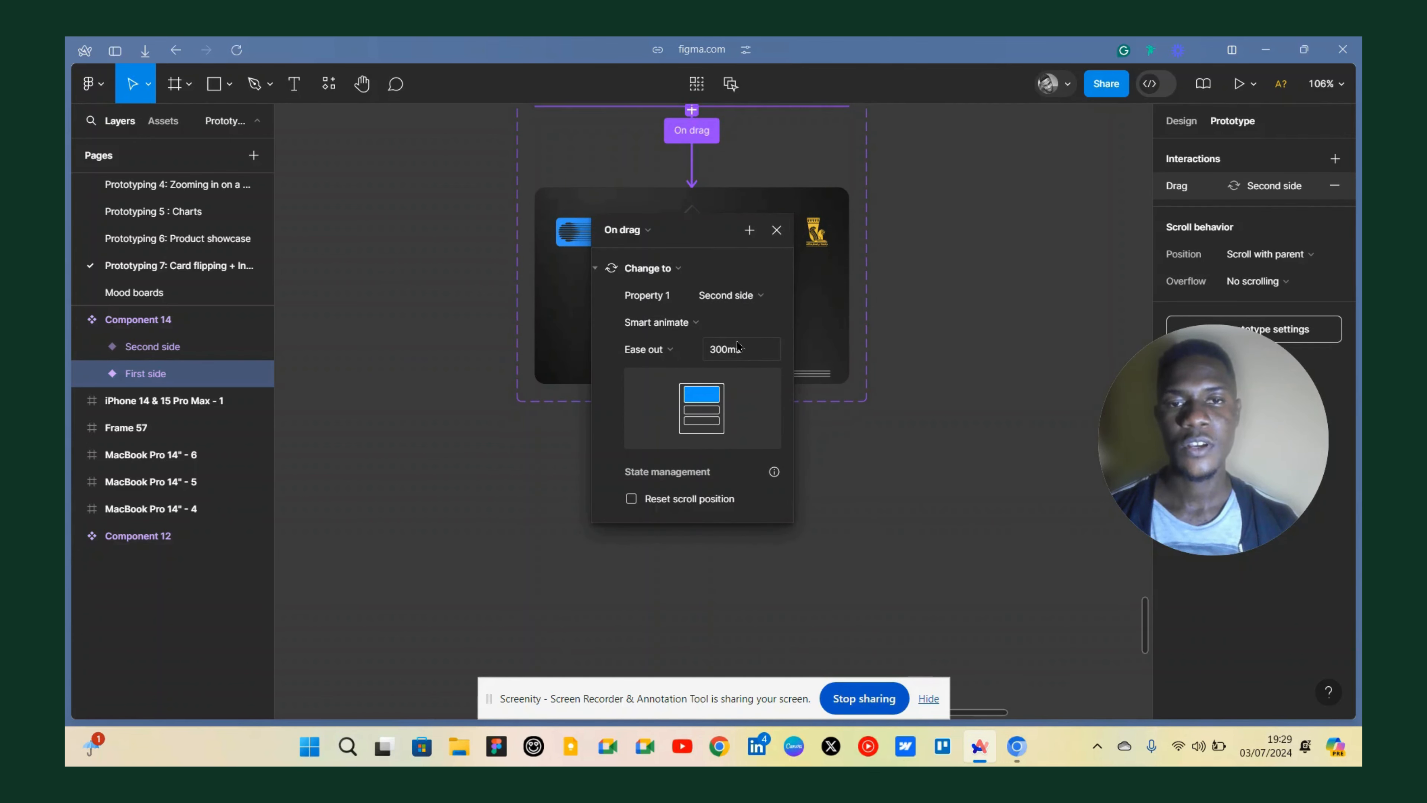
click(776, 230)
Add an On drag interaction on the Second side variant that changes back to First side.
click(705, 292)
scroll(706, 275, down, 5)
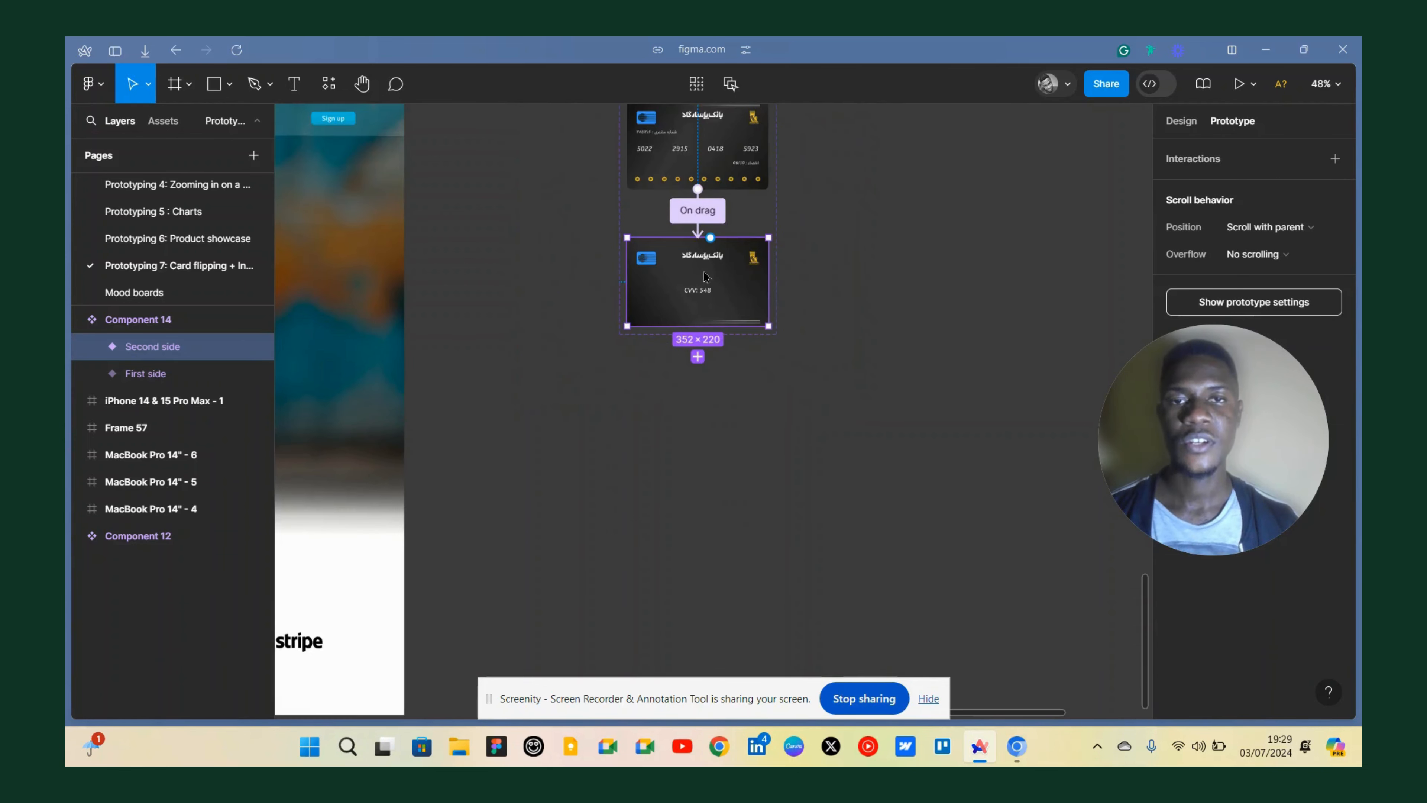
drag(710, 237, 753, 141)
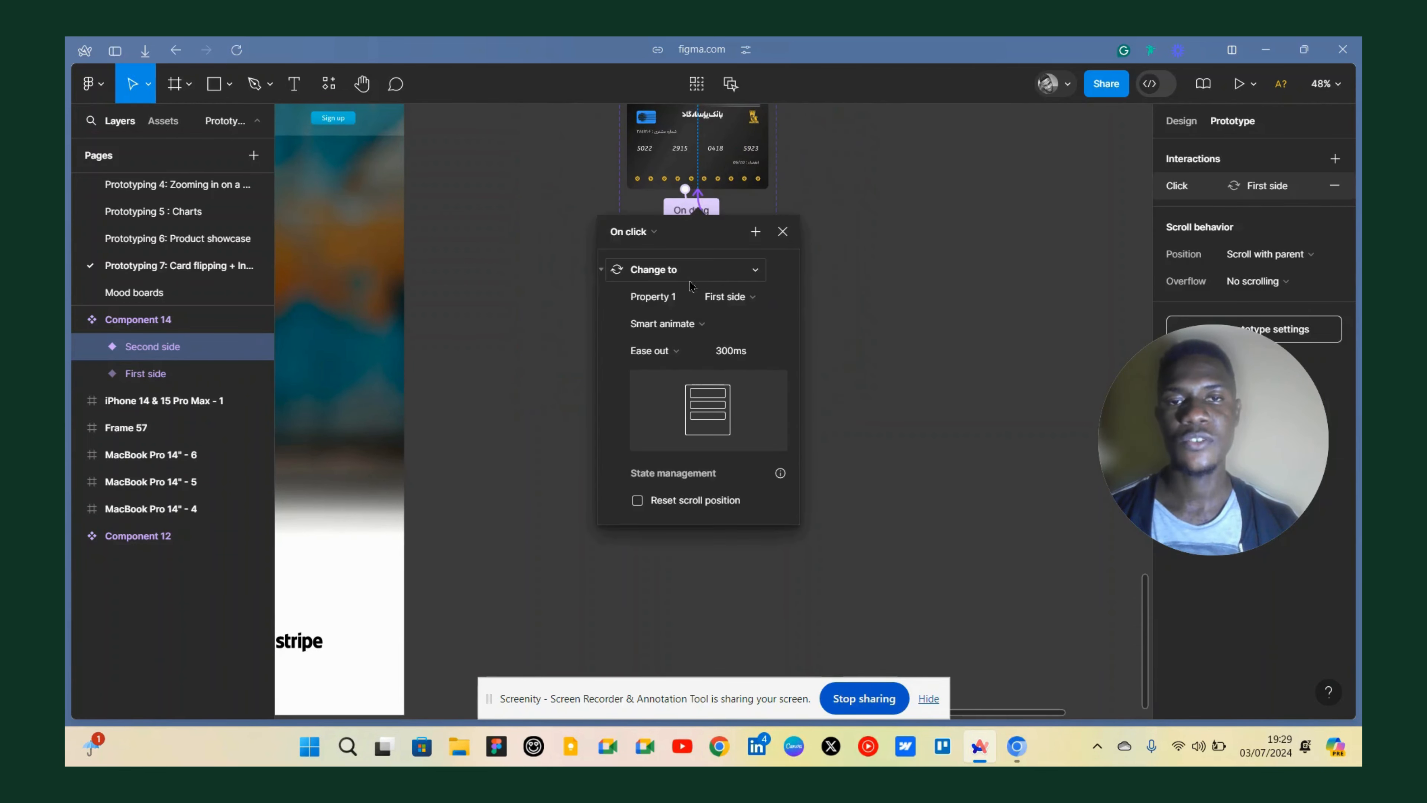
click(628, 242)
click(638, 249)
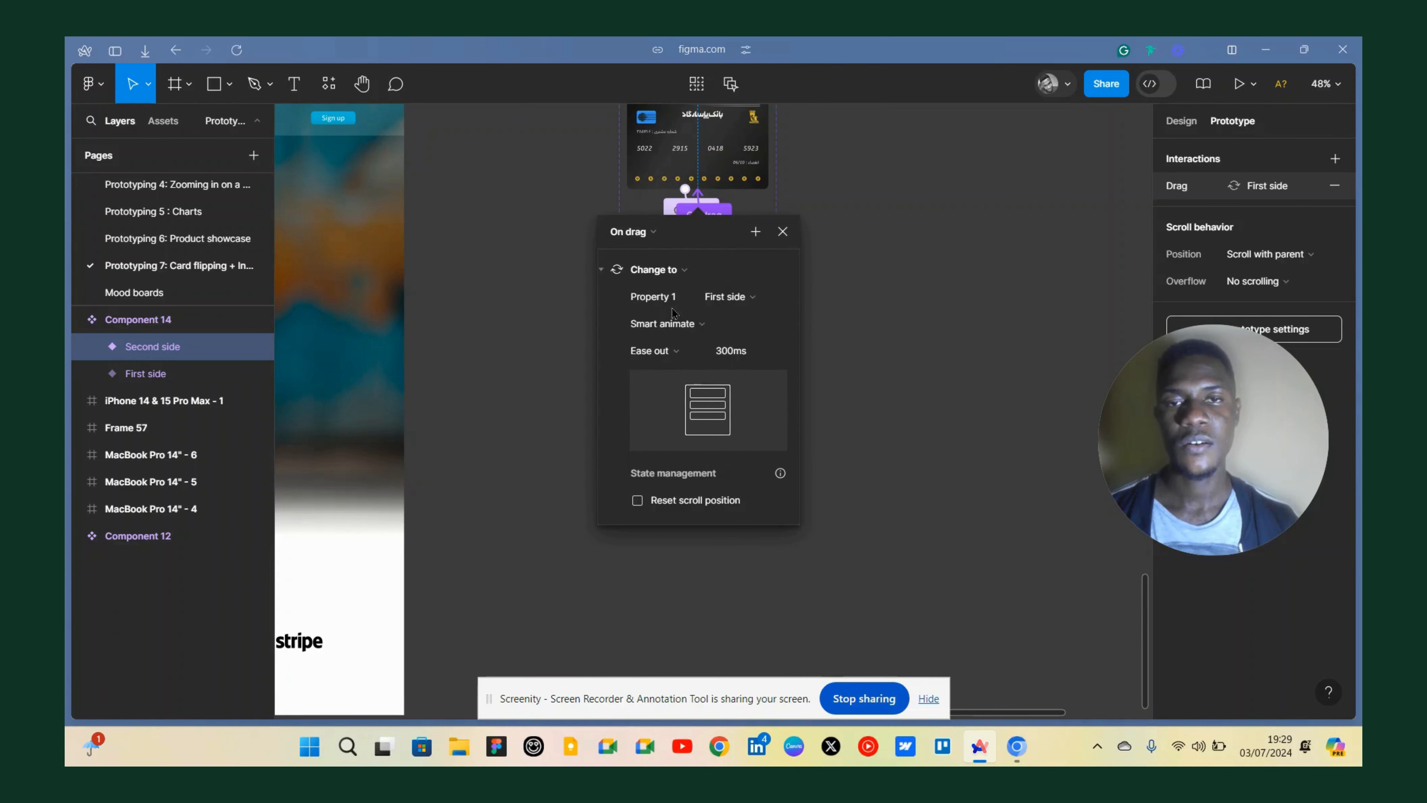
click(783, 232)
Place an instance of the card component inside the iPhone 14 & 15 Pro Max - 1 frame.
scroll(557, 270, down, 5)
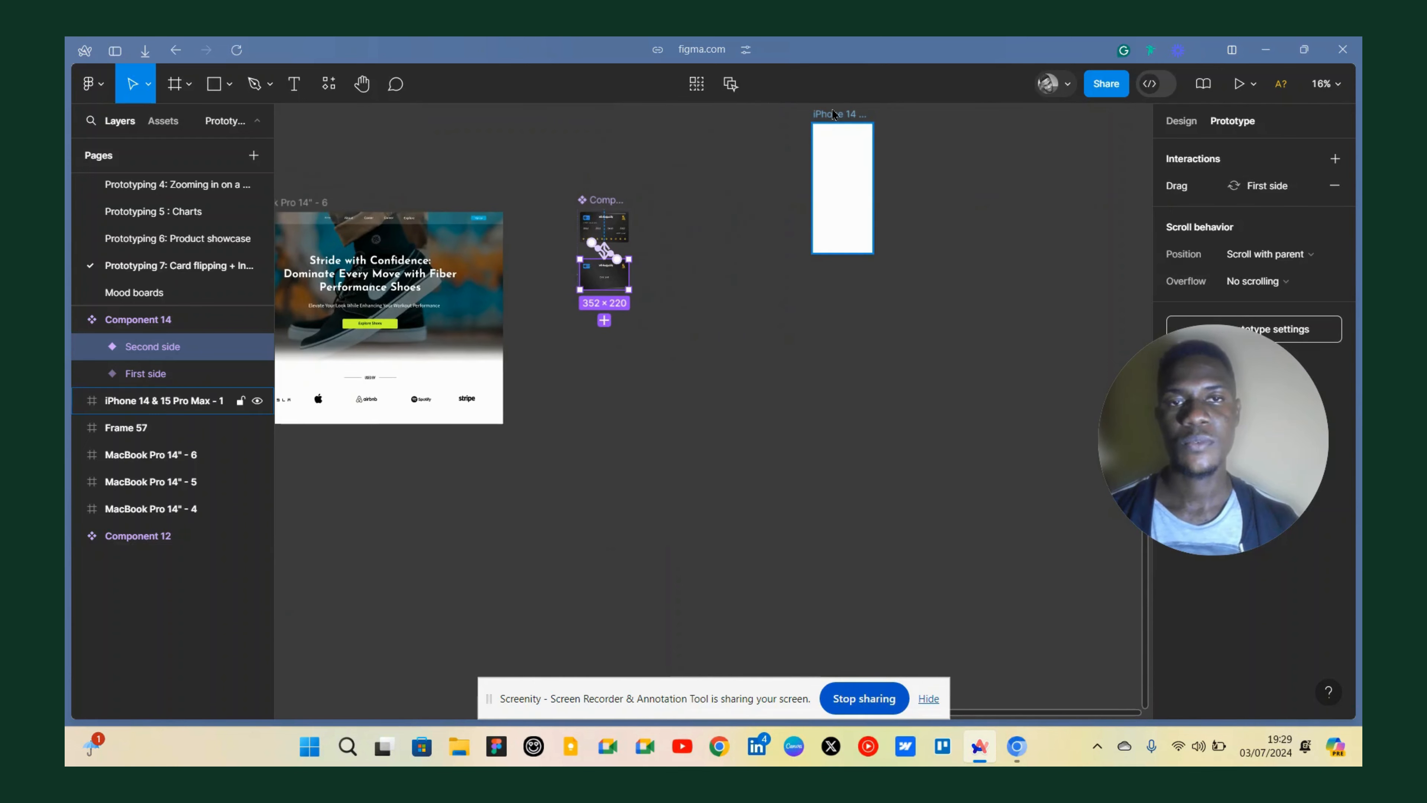
drag(825, 185, 699, 307)
scroll(614, 240, up, 5)
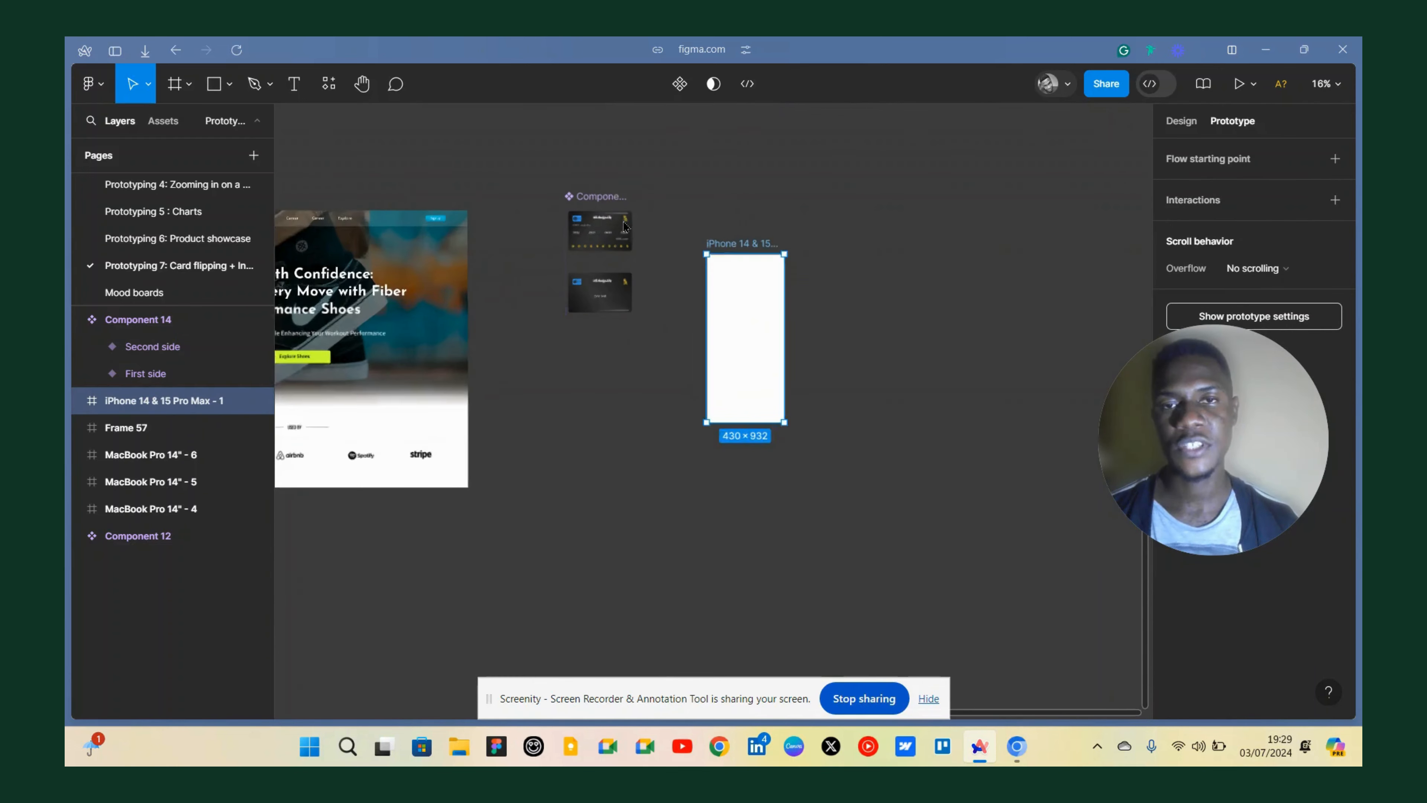
click(596, 222)
drag(591, 217, 918, 362)
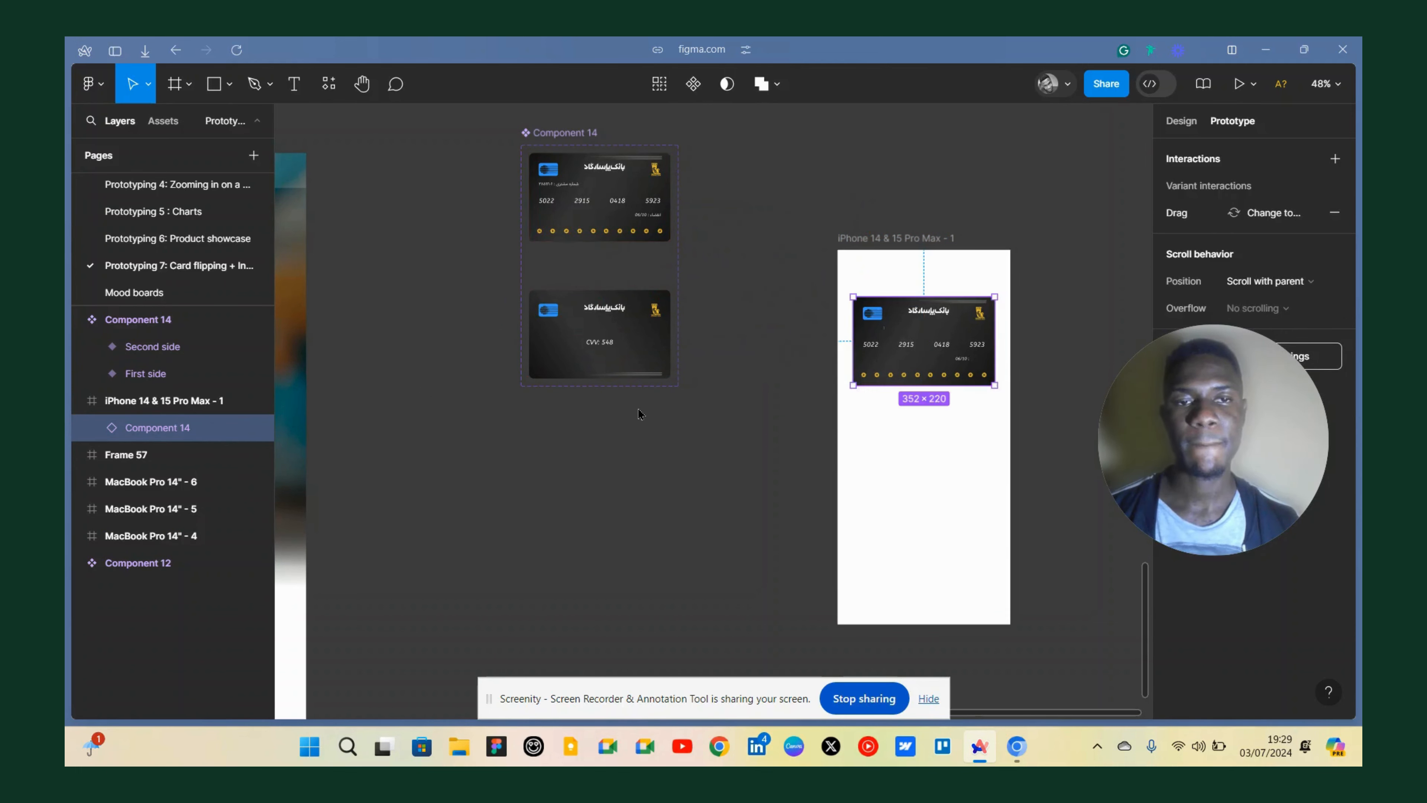
Open the prototype preview for the iPhone frame and reposition the preview window.
scroll(638, 407, down, 1)
scroll(638, 406, right, 3)
scroll(636, 404, up, 1)
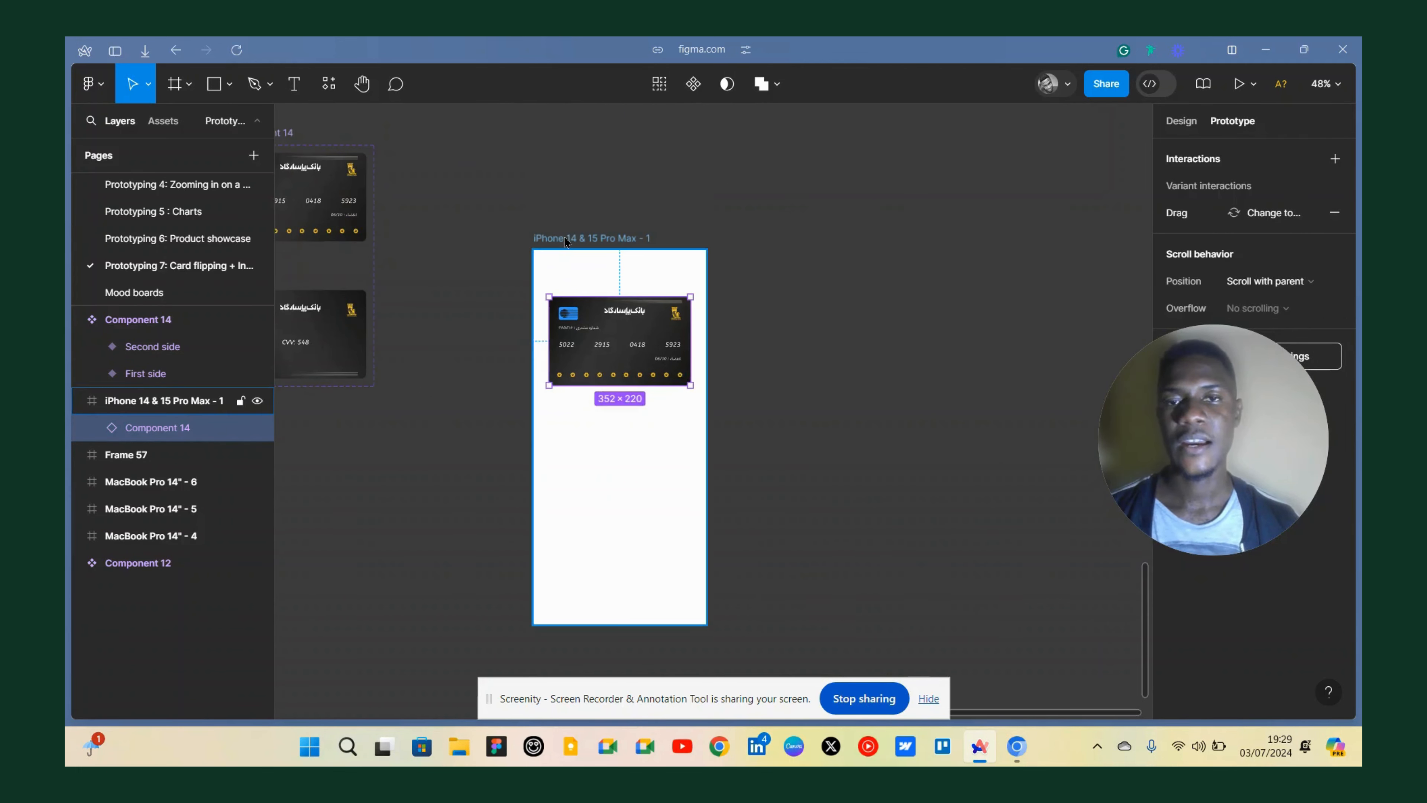
key(Escape)
key(shift+space)
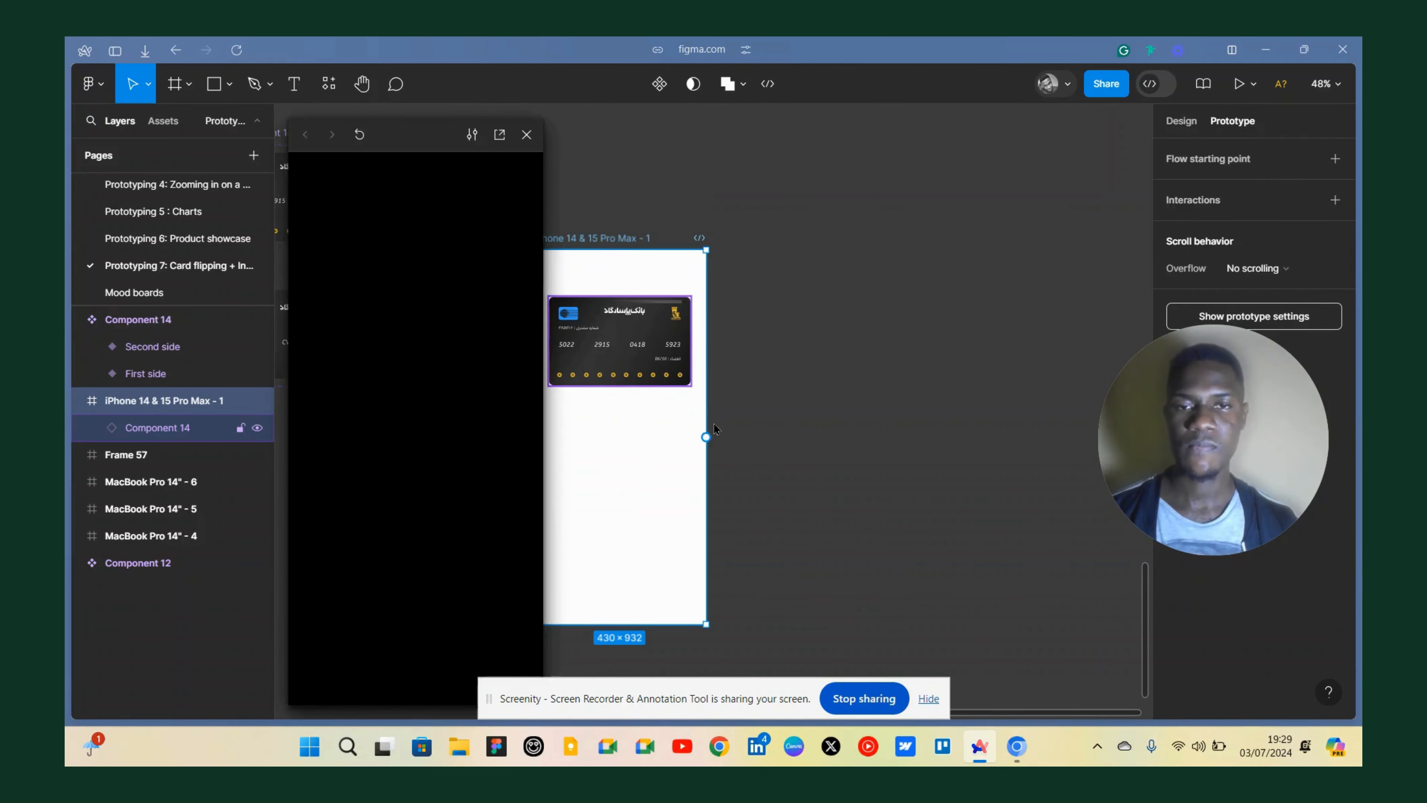
click(927, 700)
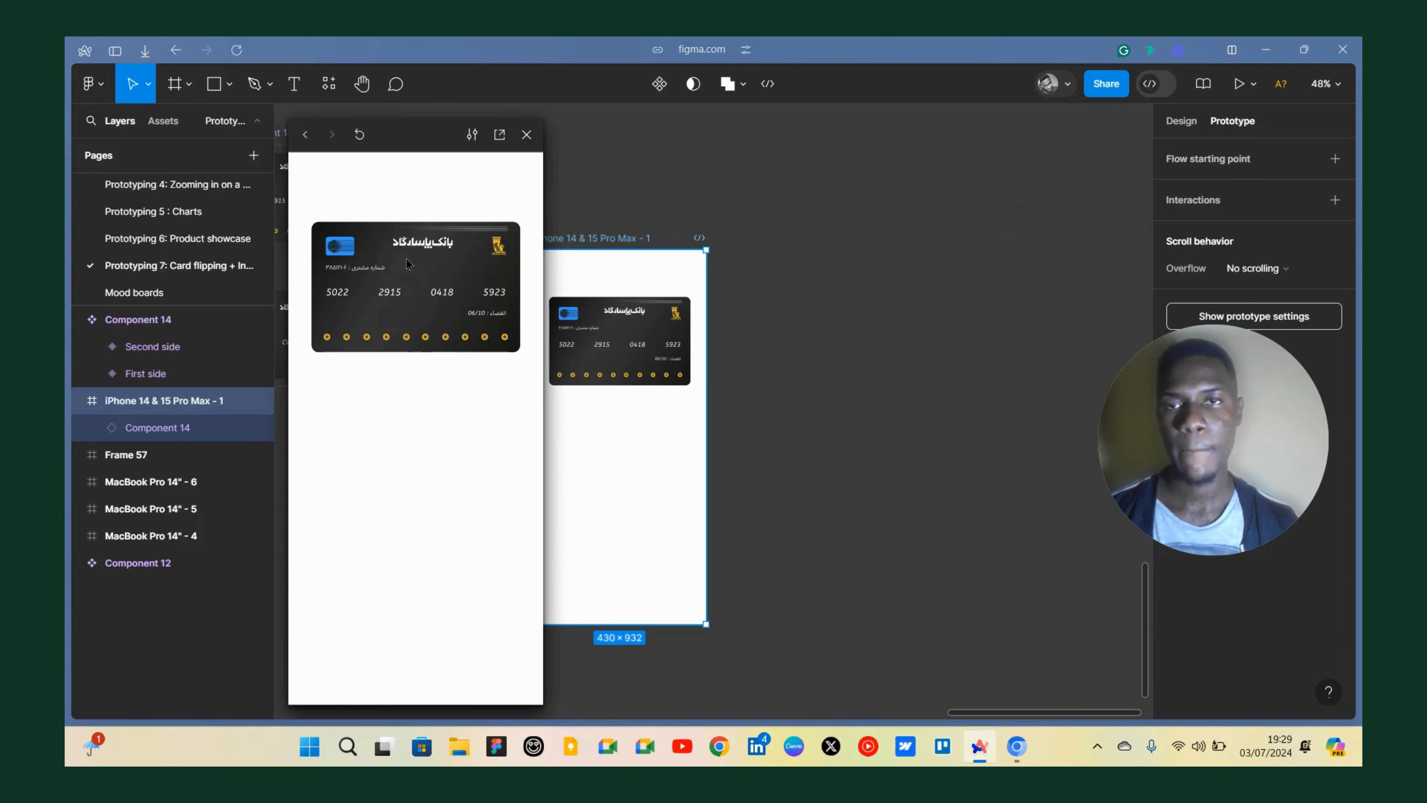
click(472, 135)
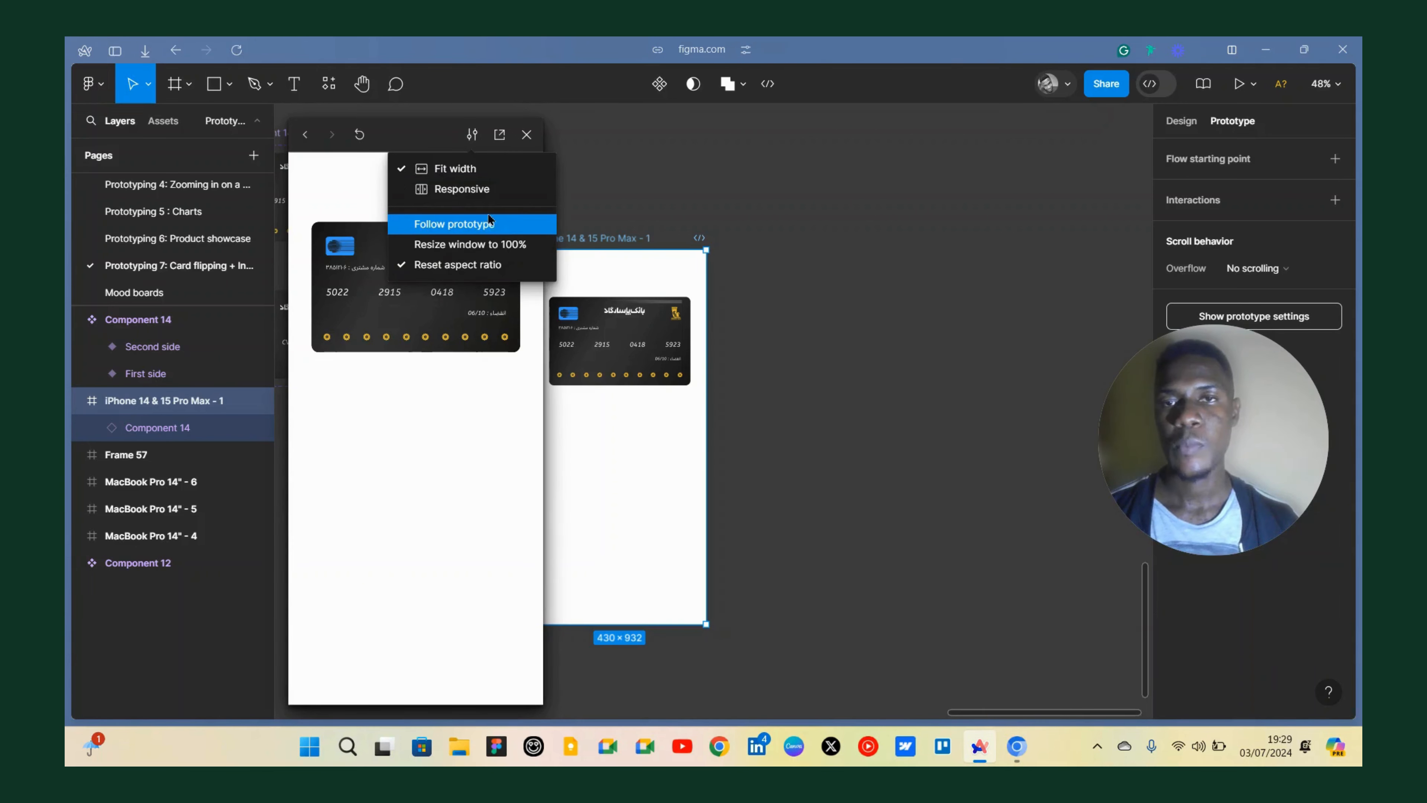
click(410, 134)
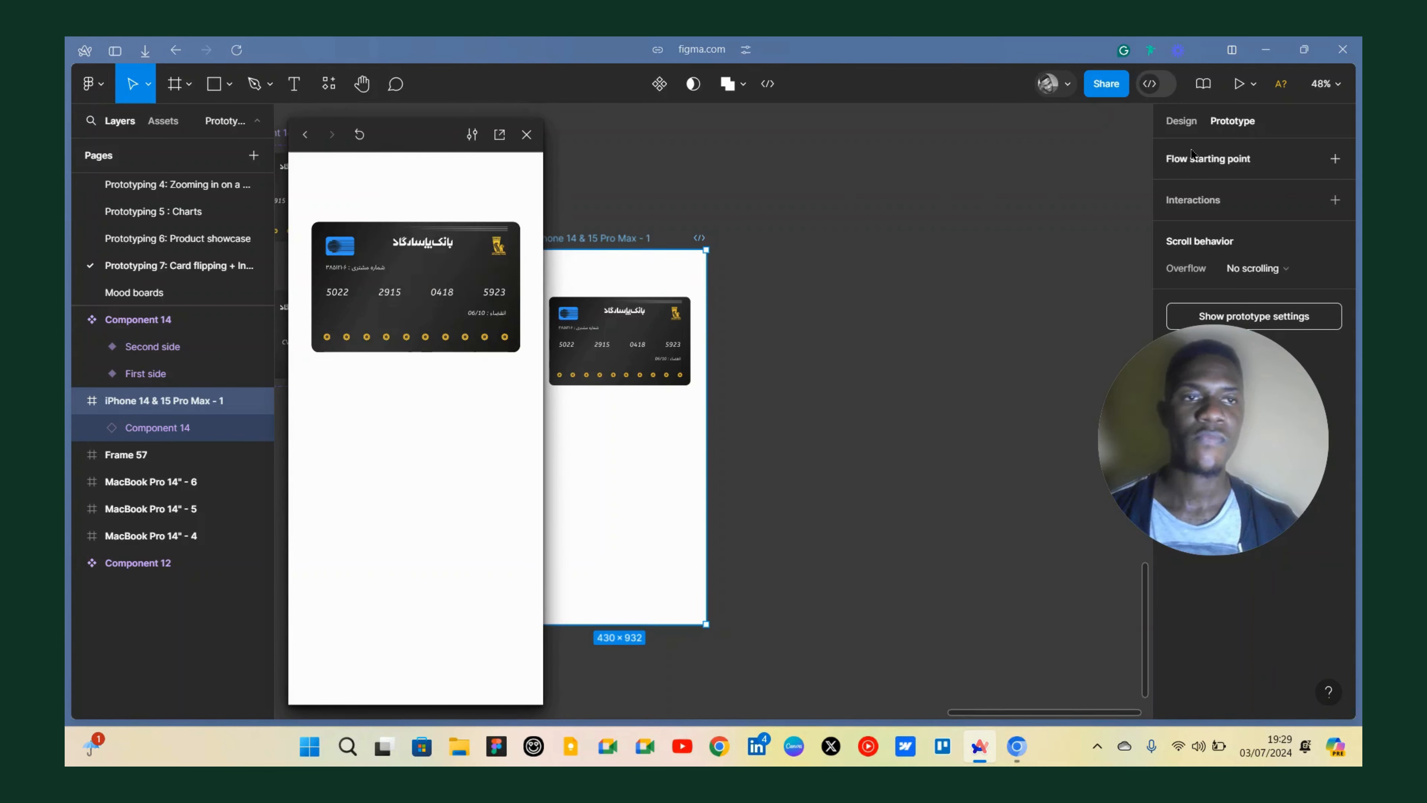
drag(412, 147, 461, 143)
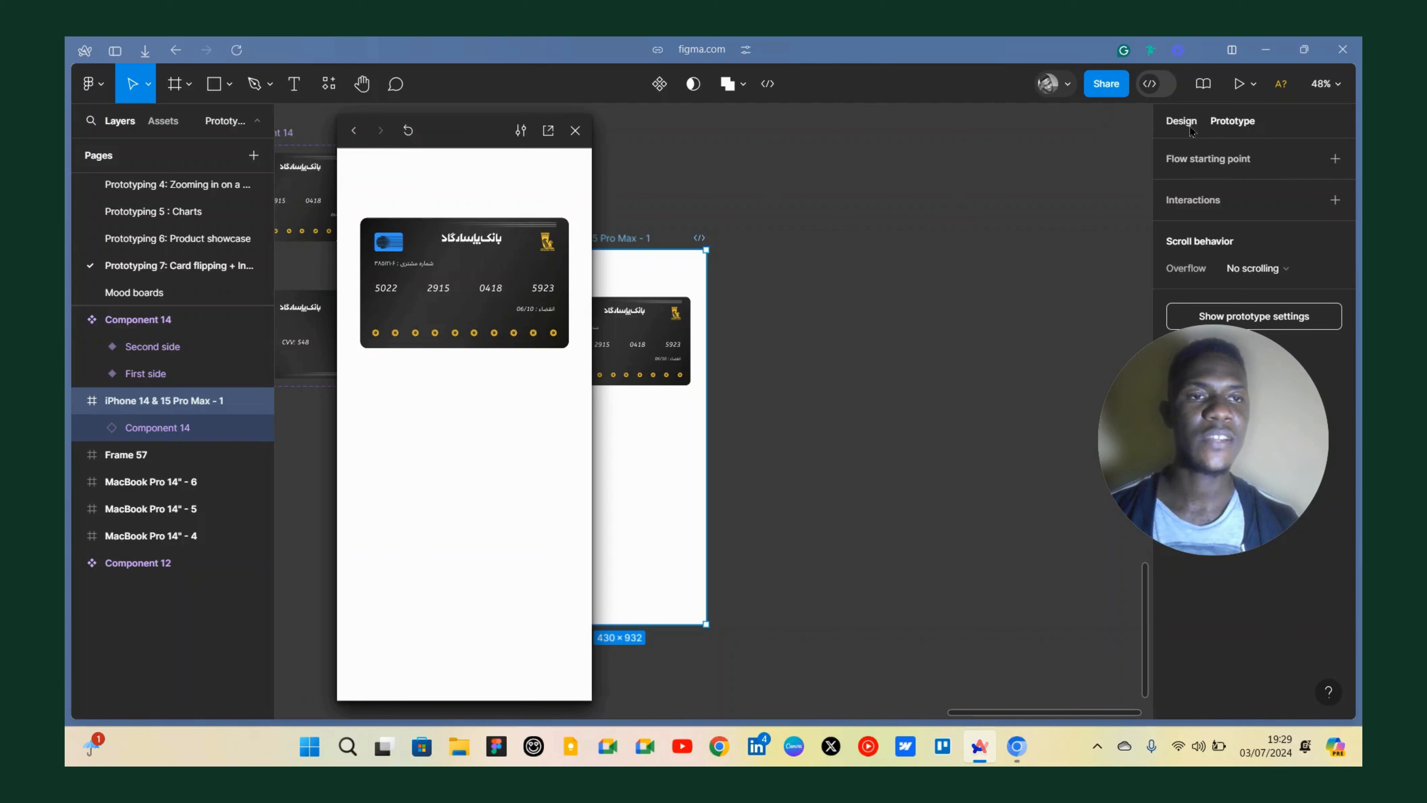
Set the prototype device to iPhone 15.
click(1051, 203)
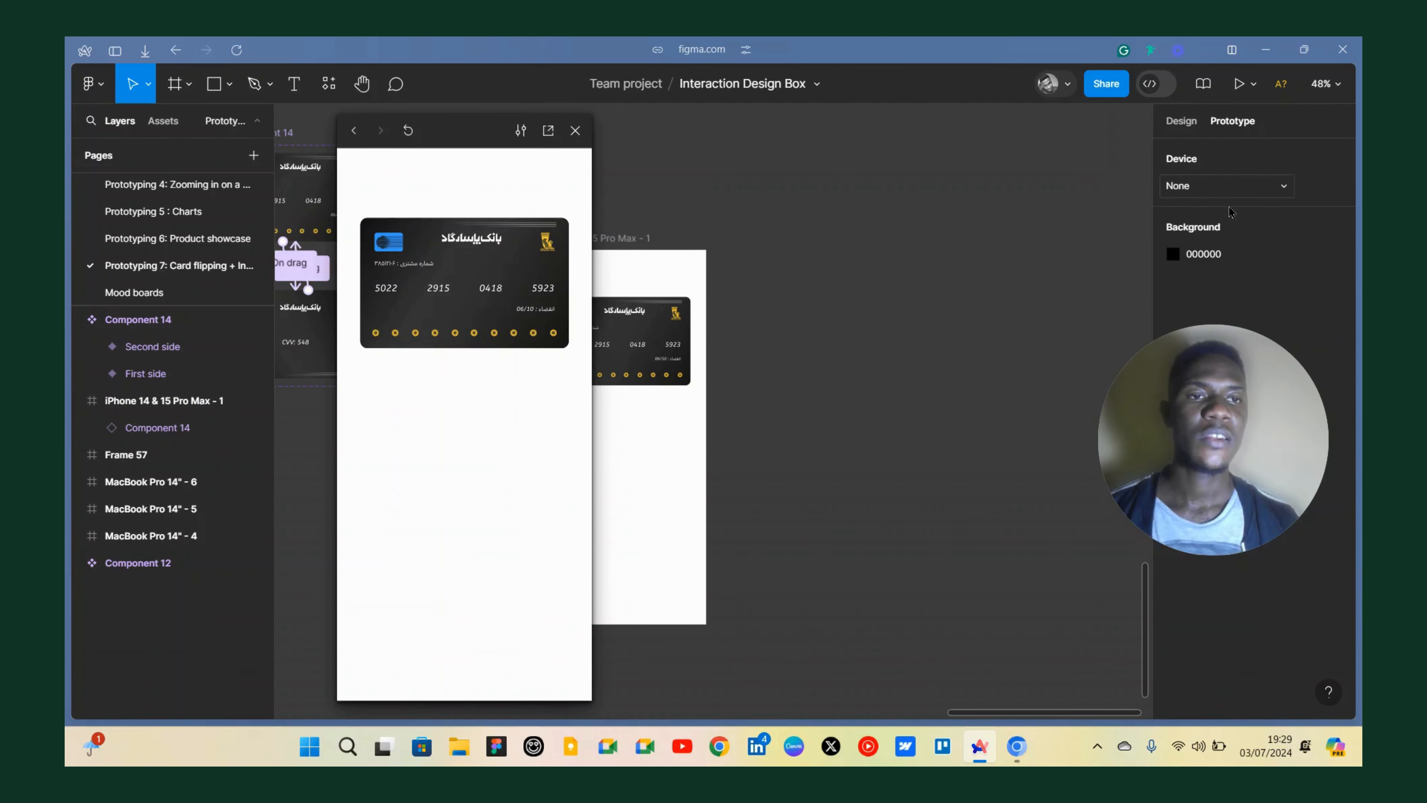
click(1190, 186)
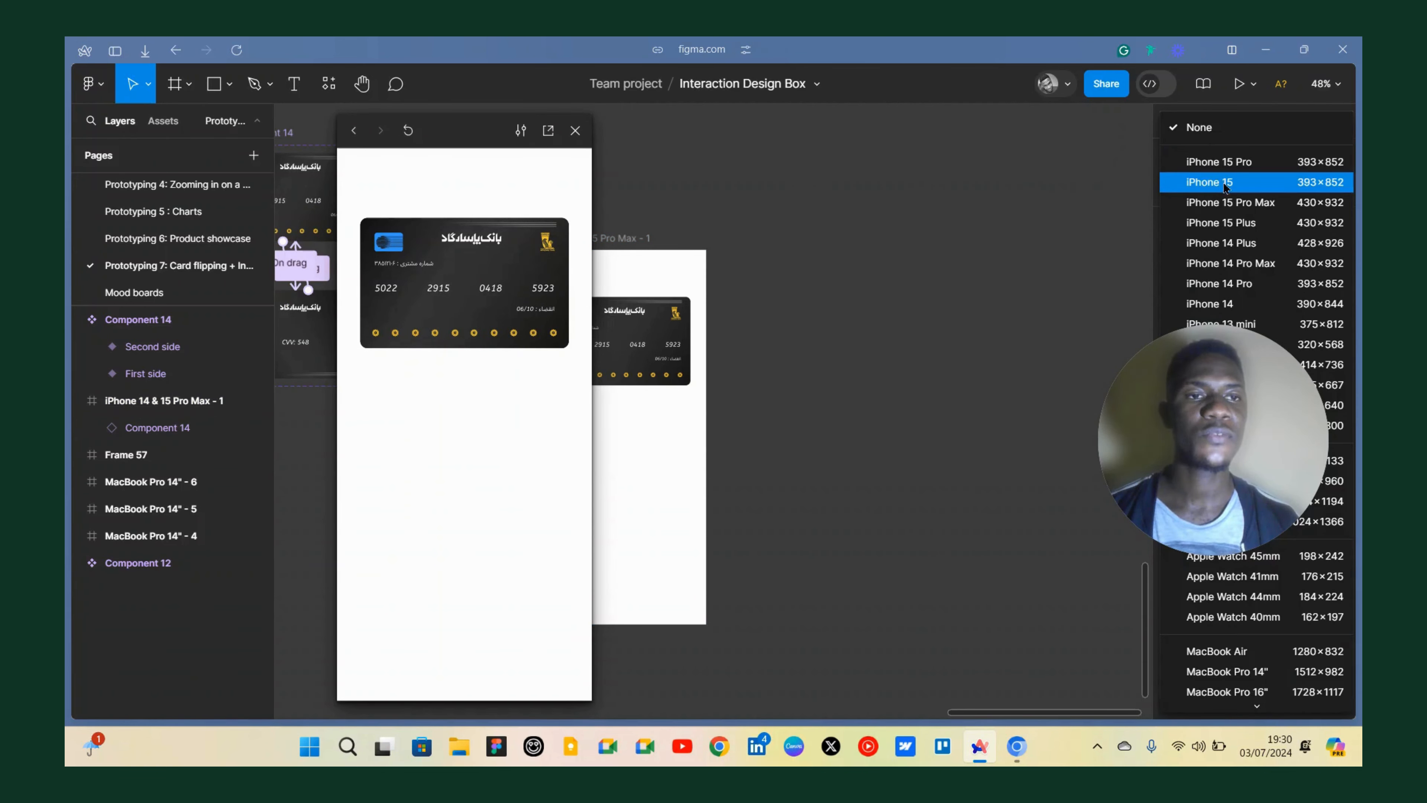
click(1218, 178)
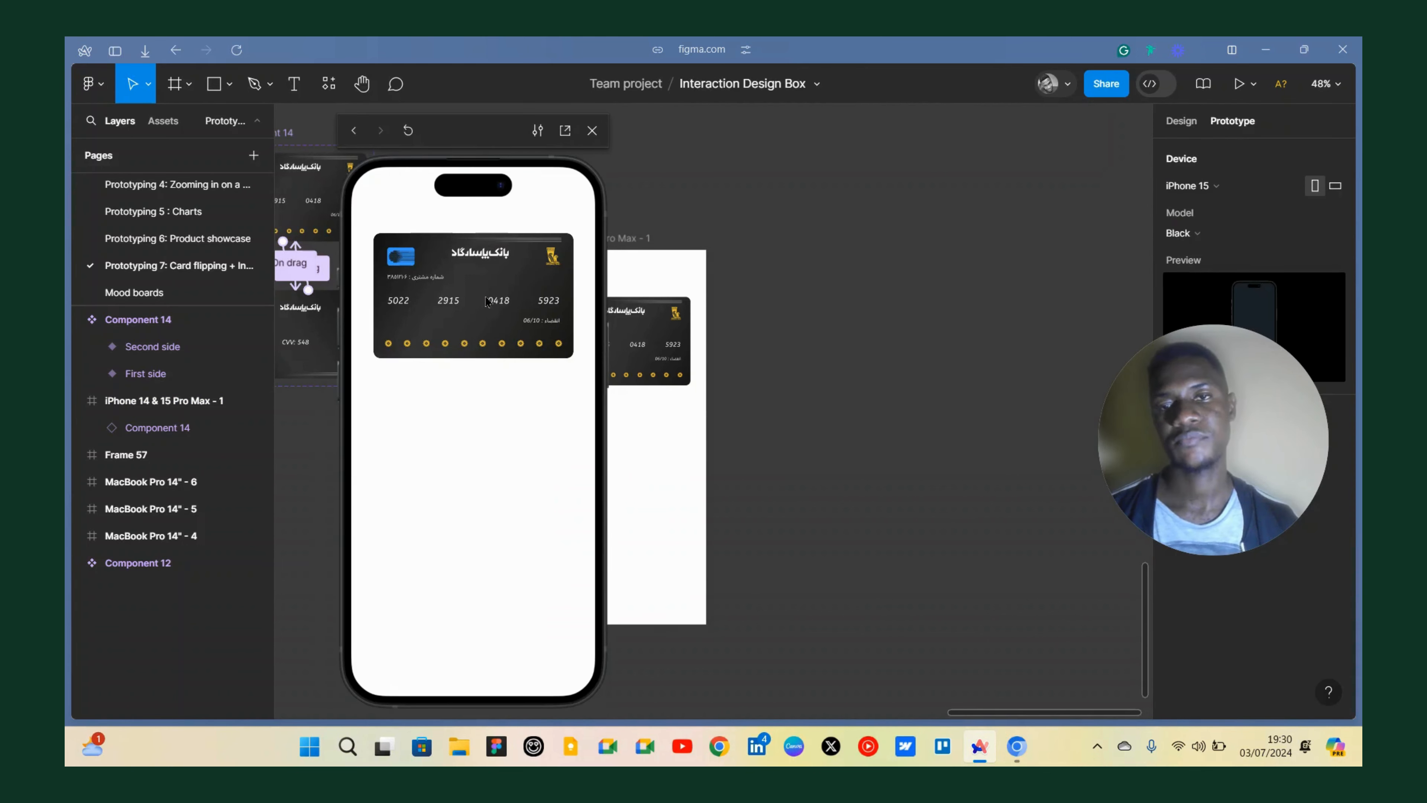
Test the flip by dragging the card back and forth in the preview.
scroll(796, 288, left, 4)
drag(829, 351, 829, 380)
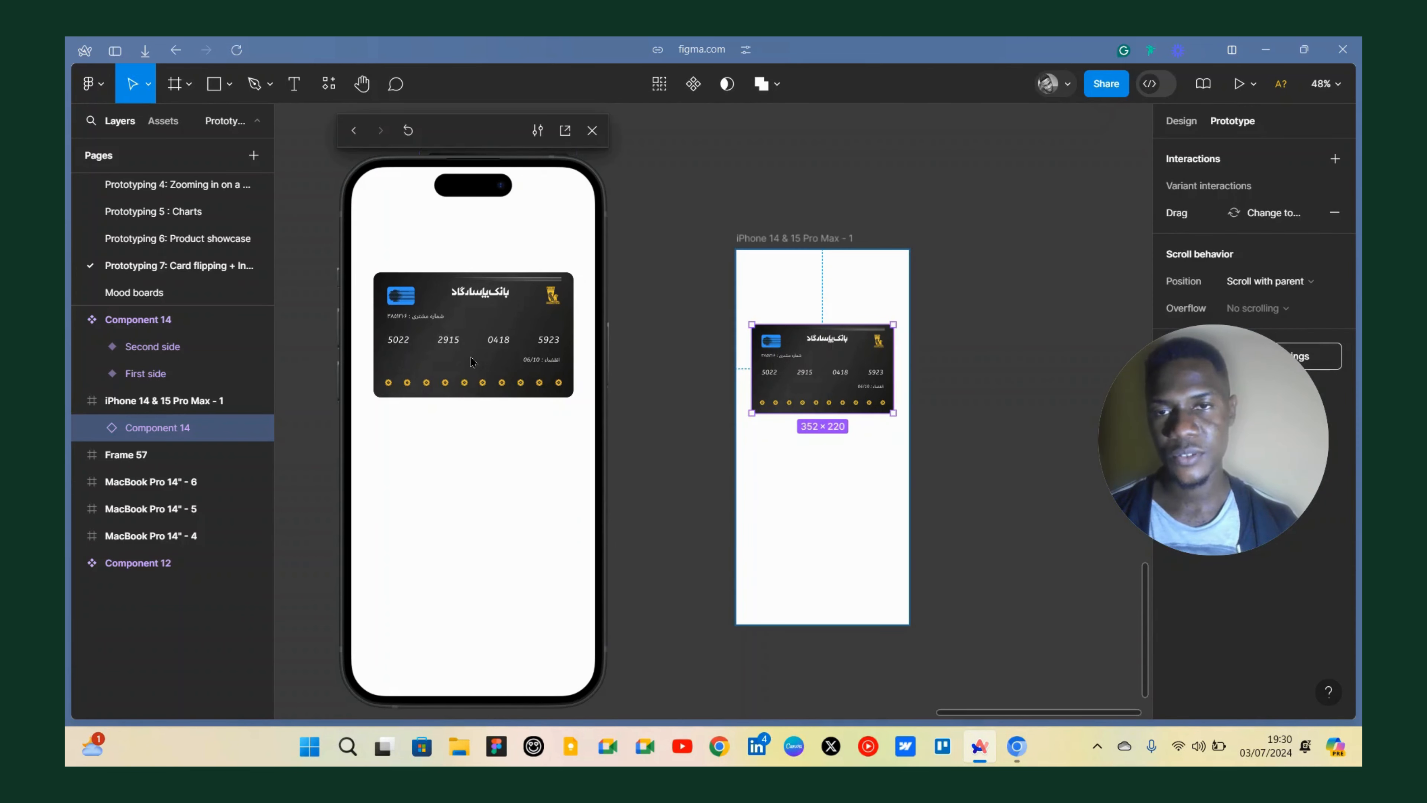
drag(471, 359, 472, 275)
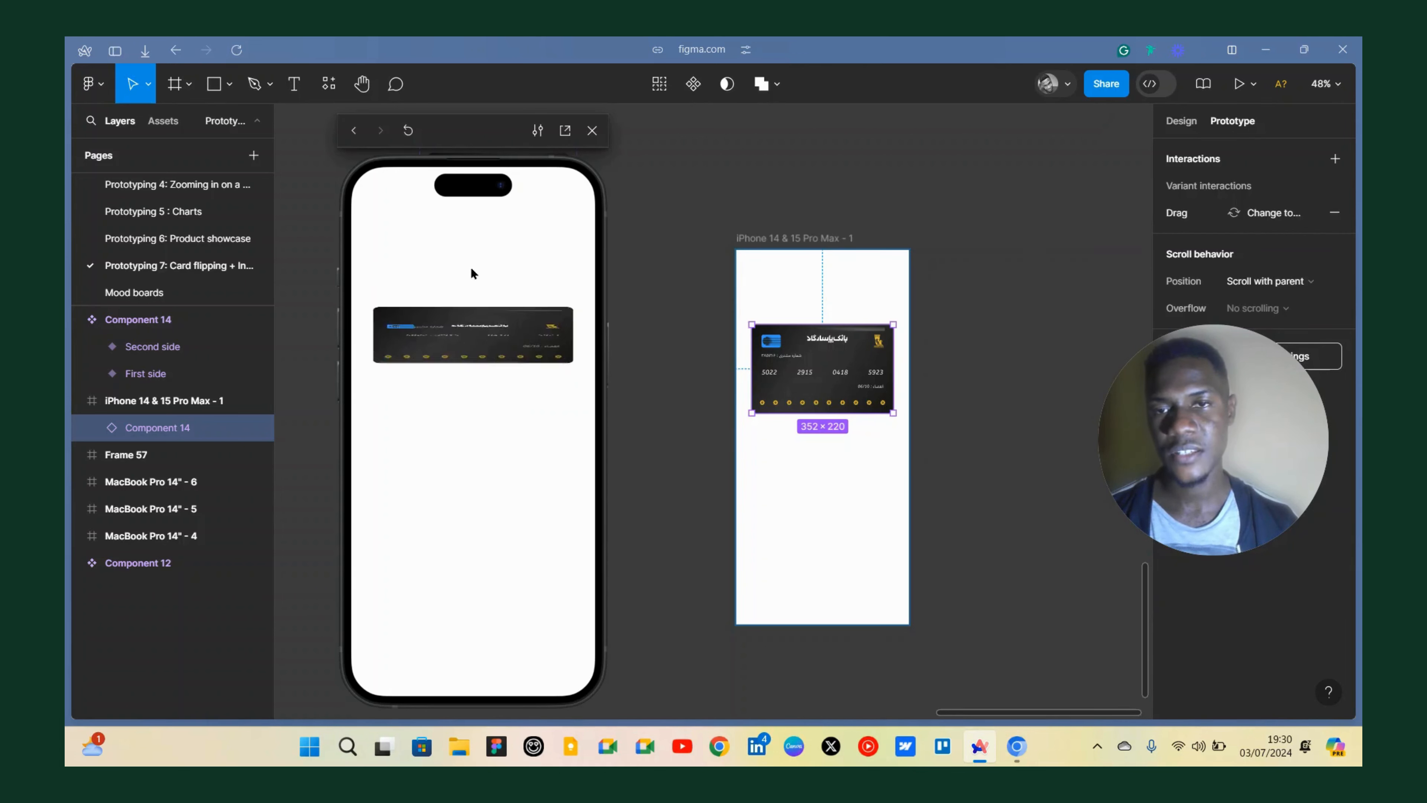
drag(478, 391, 468, 394)
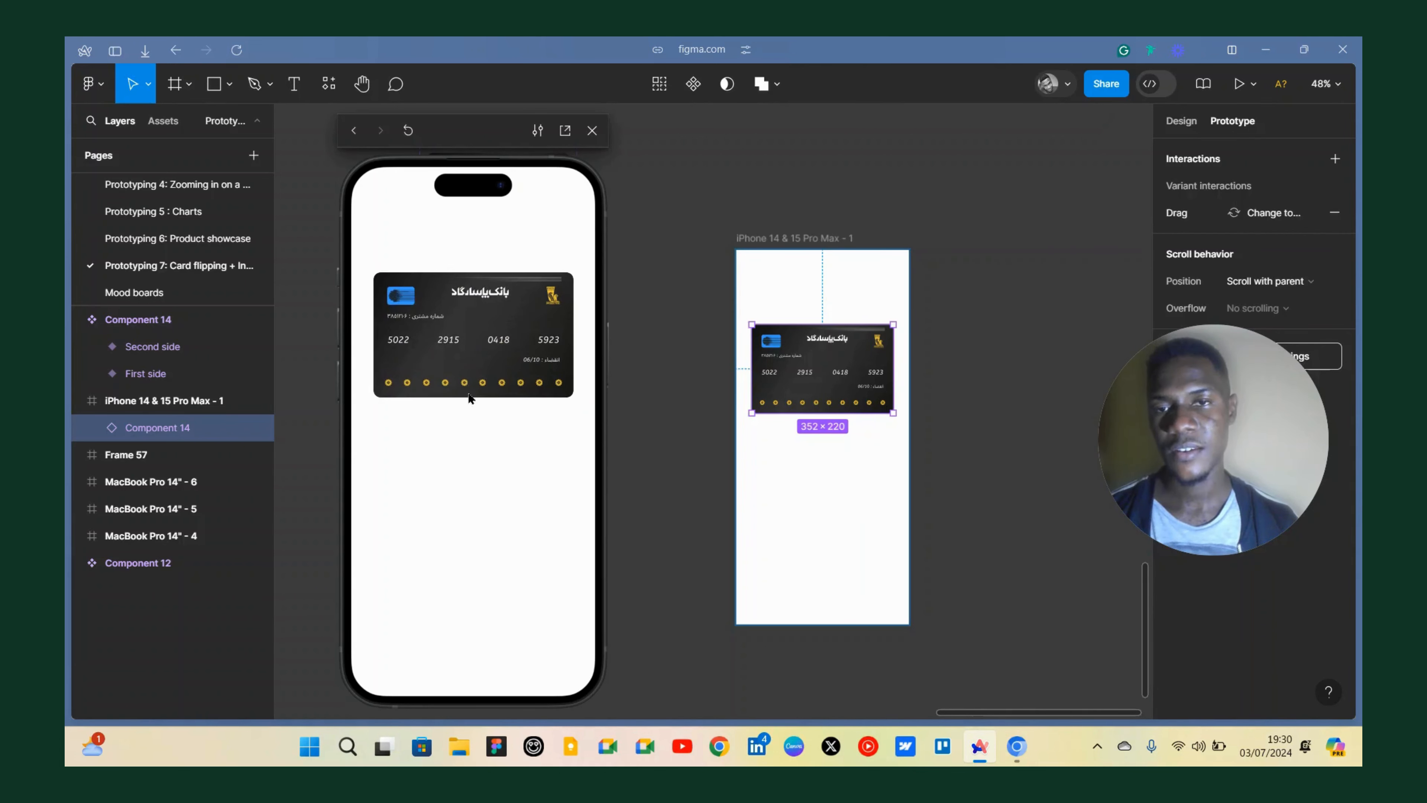
drag(473, 330, 475, 262)
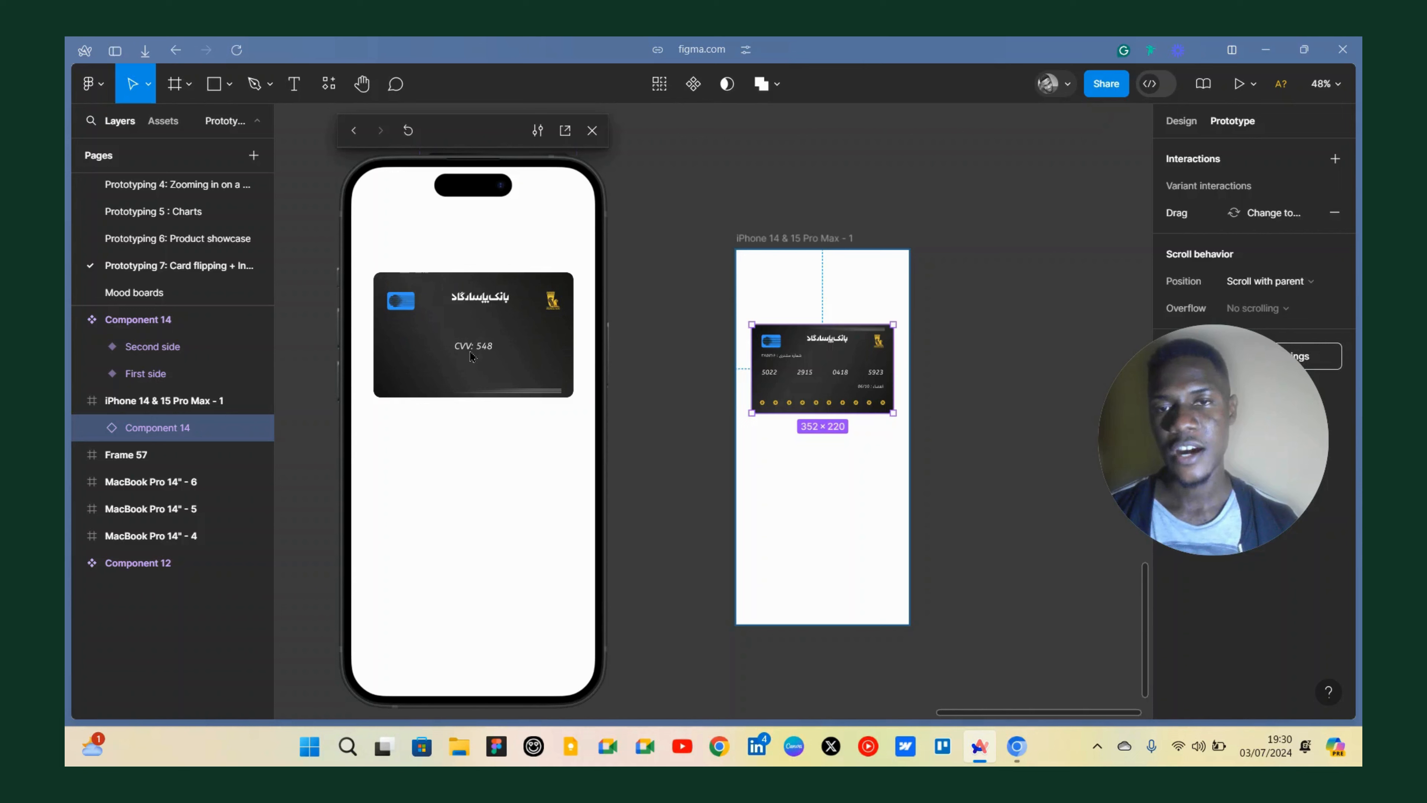
drag(478, 397, 471, 382)
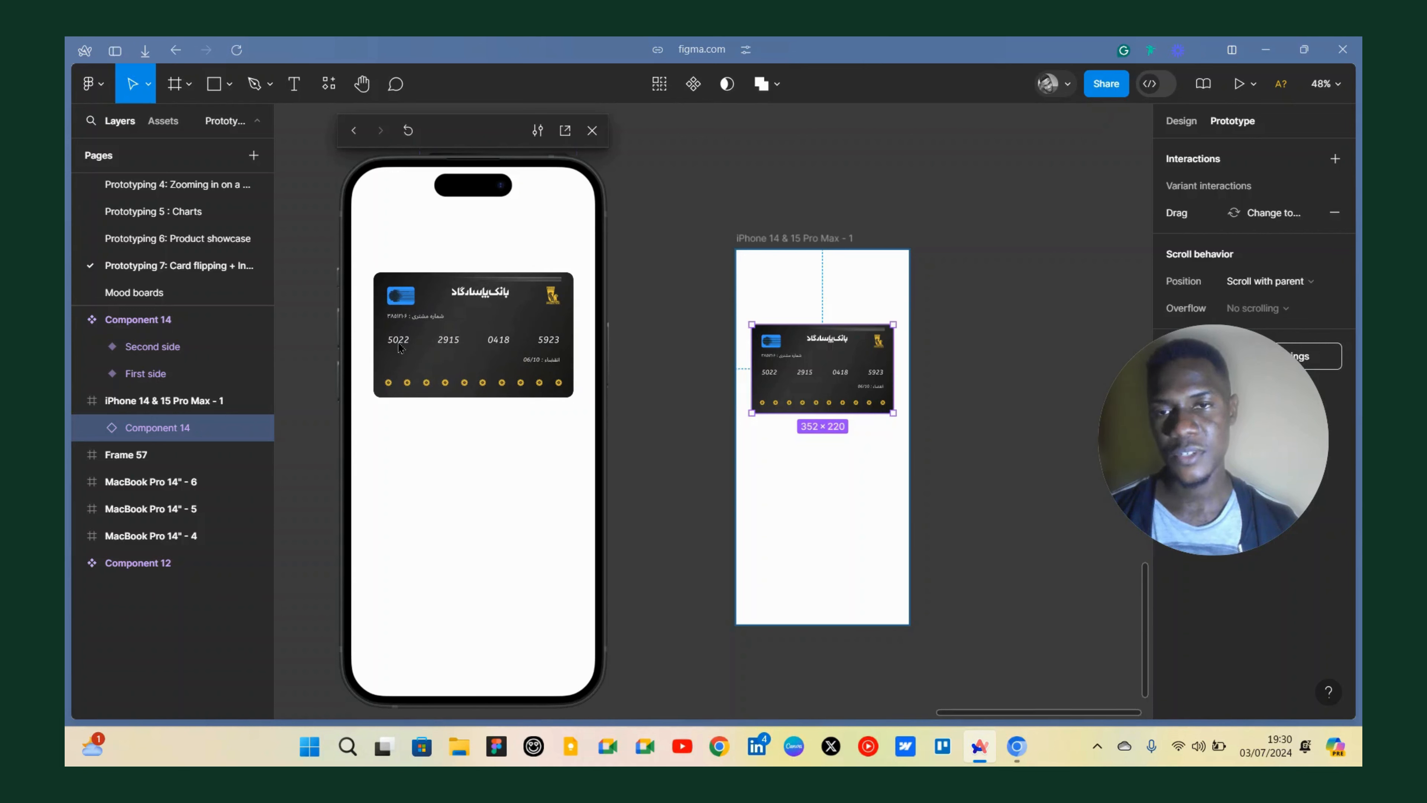
drag(462, 282, 486, 327)
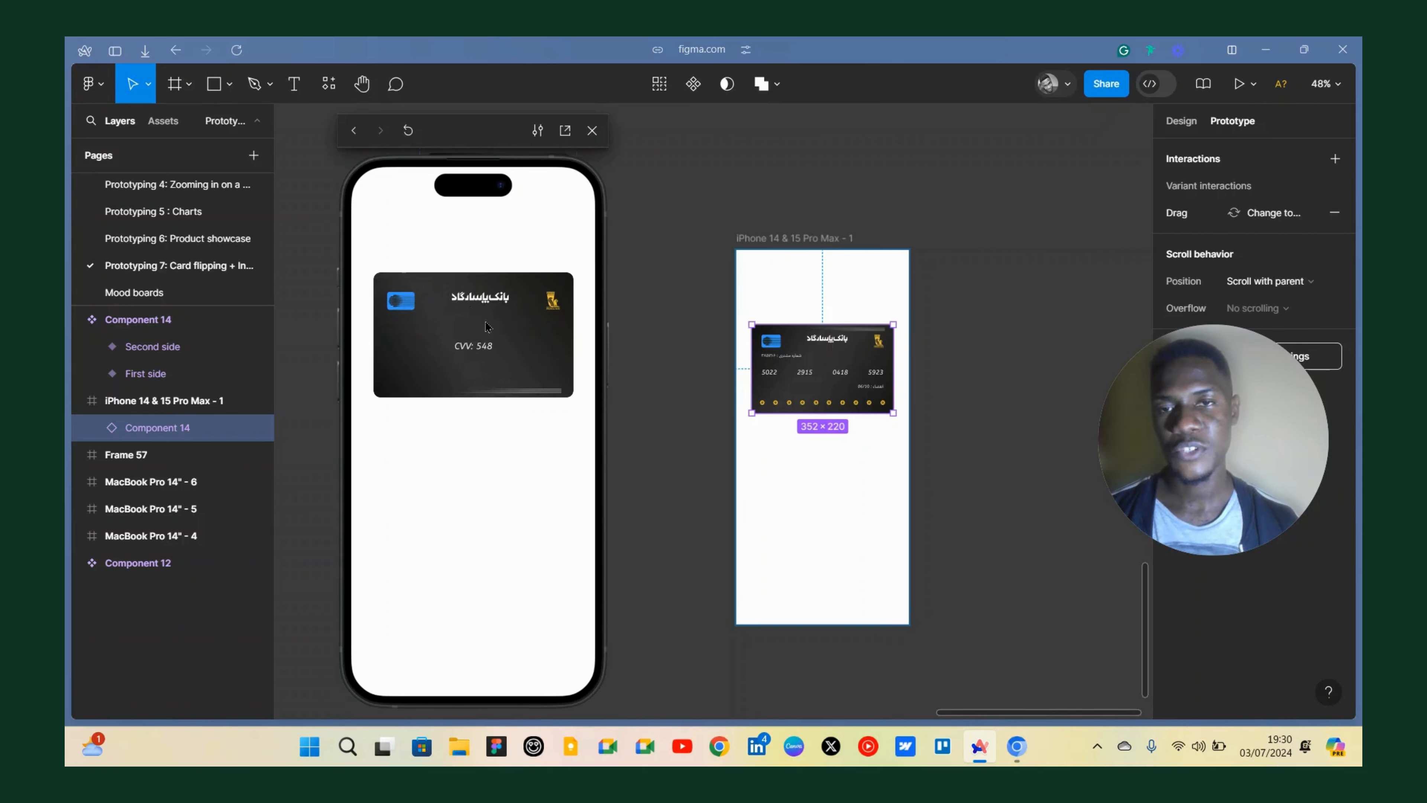
Rename the Frame 46 layer holding the CVV text in the card's second-side variant to Cvv.
scroll(868, 432, up, 5)
scroll(765, 410, down, 3)
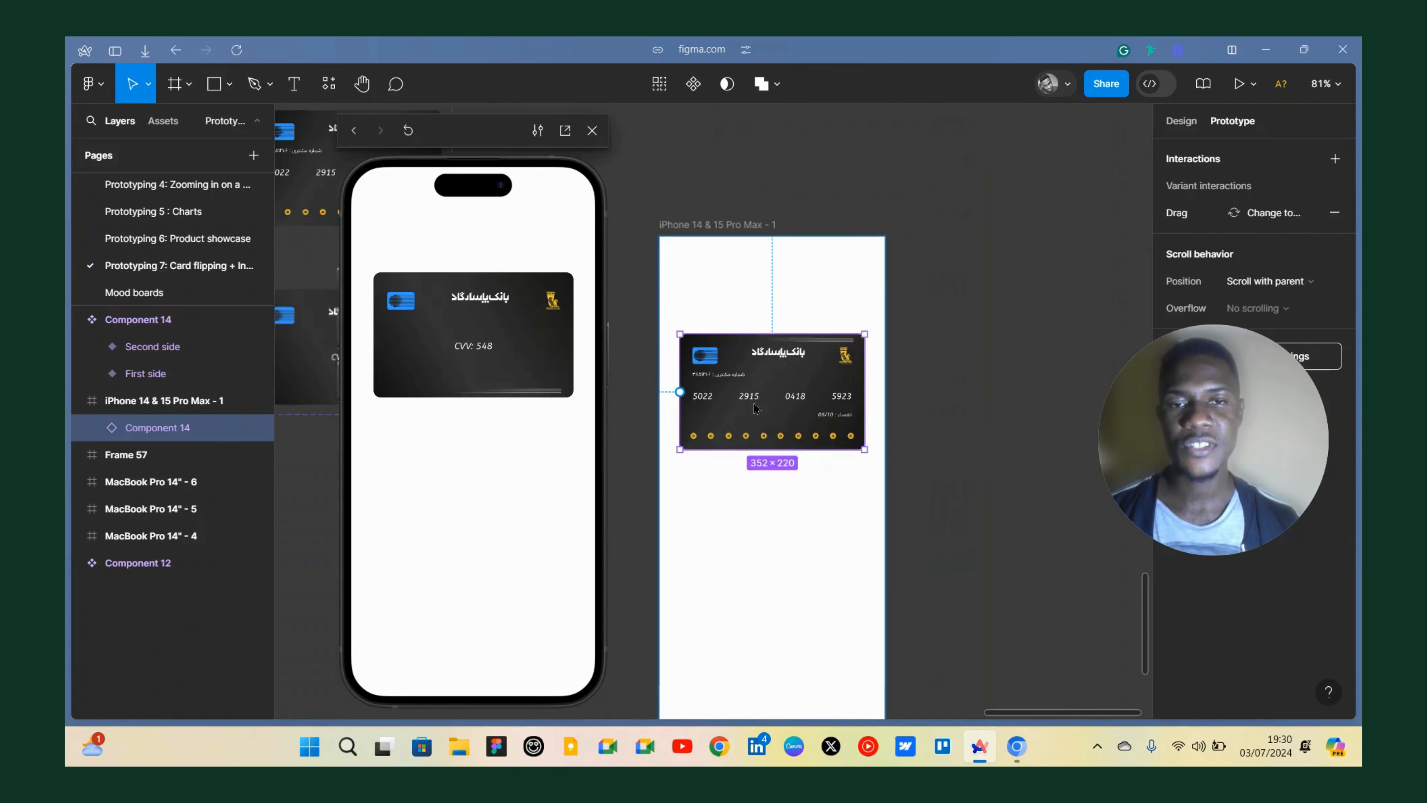
scroll(766, 408, up, 5)
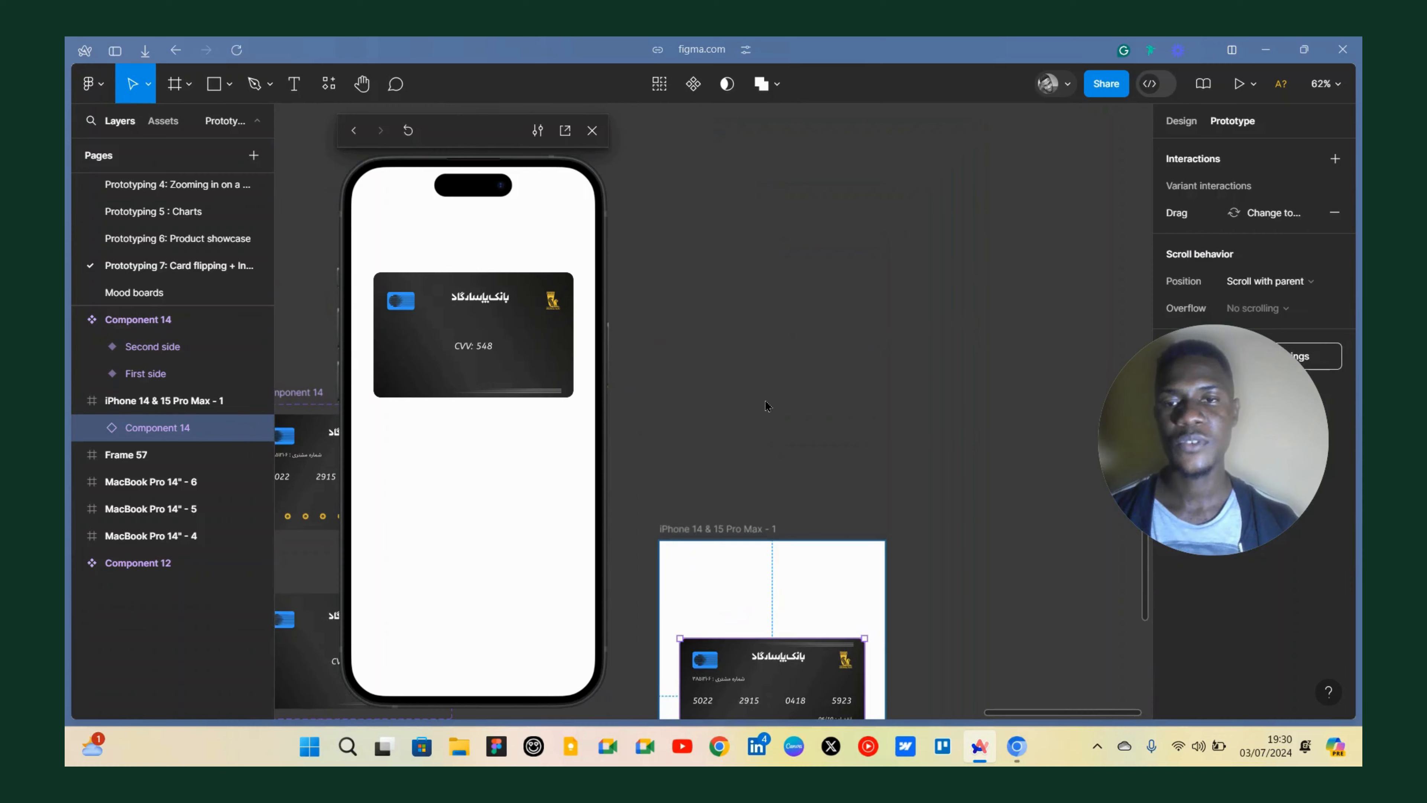
scroll(766, 406, down, 5)
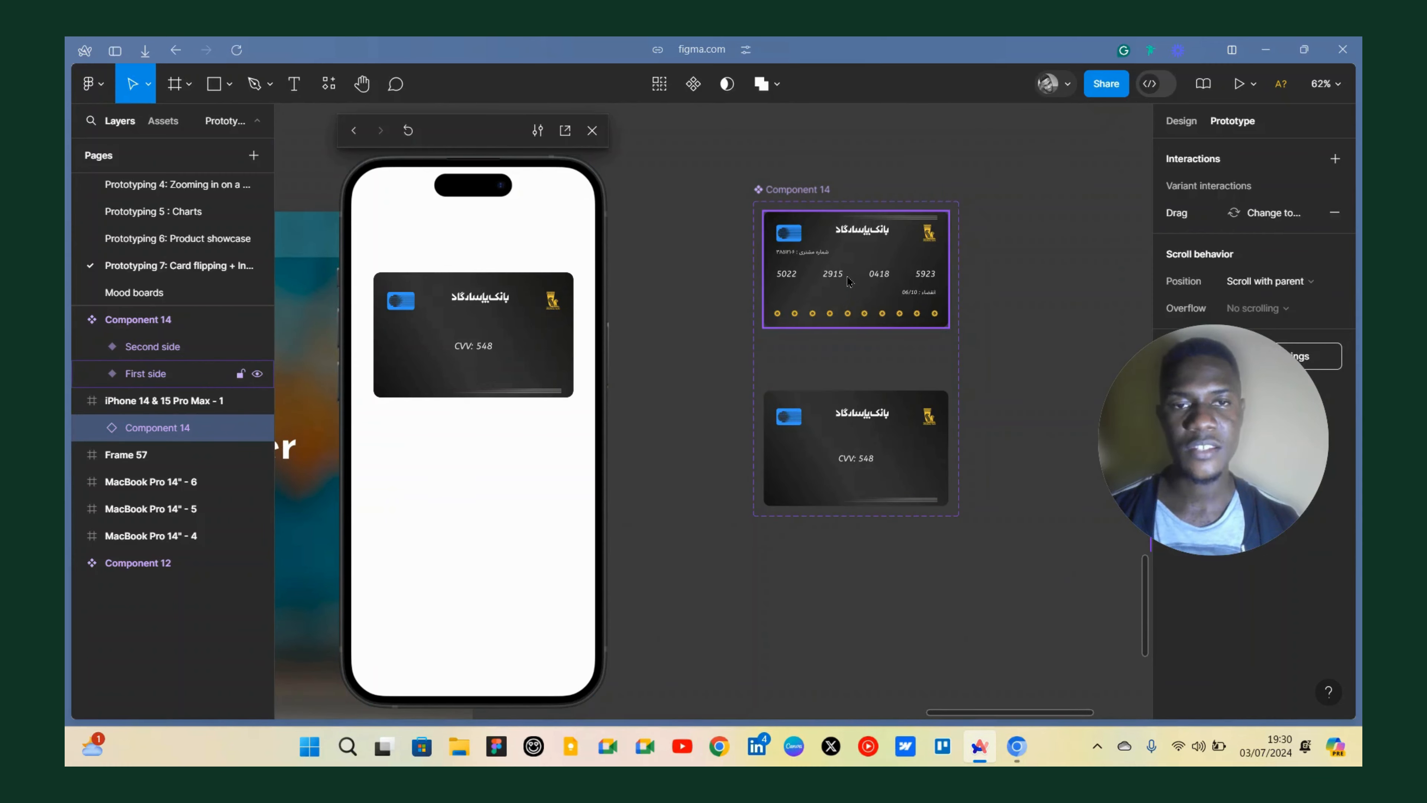
click(848, 281)
double_click(849, 281)
double_click(849, 281)
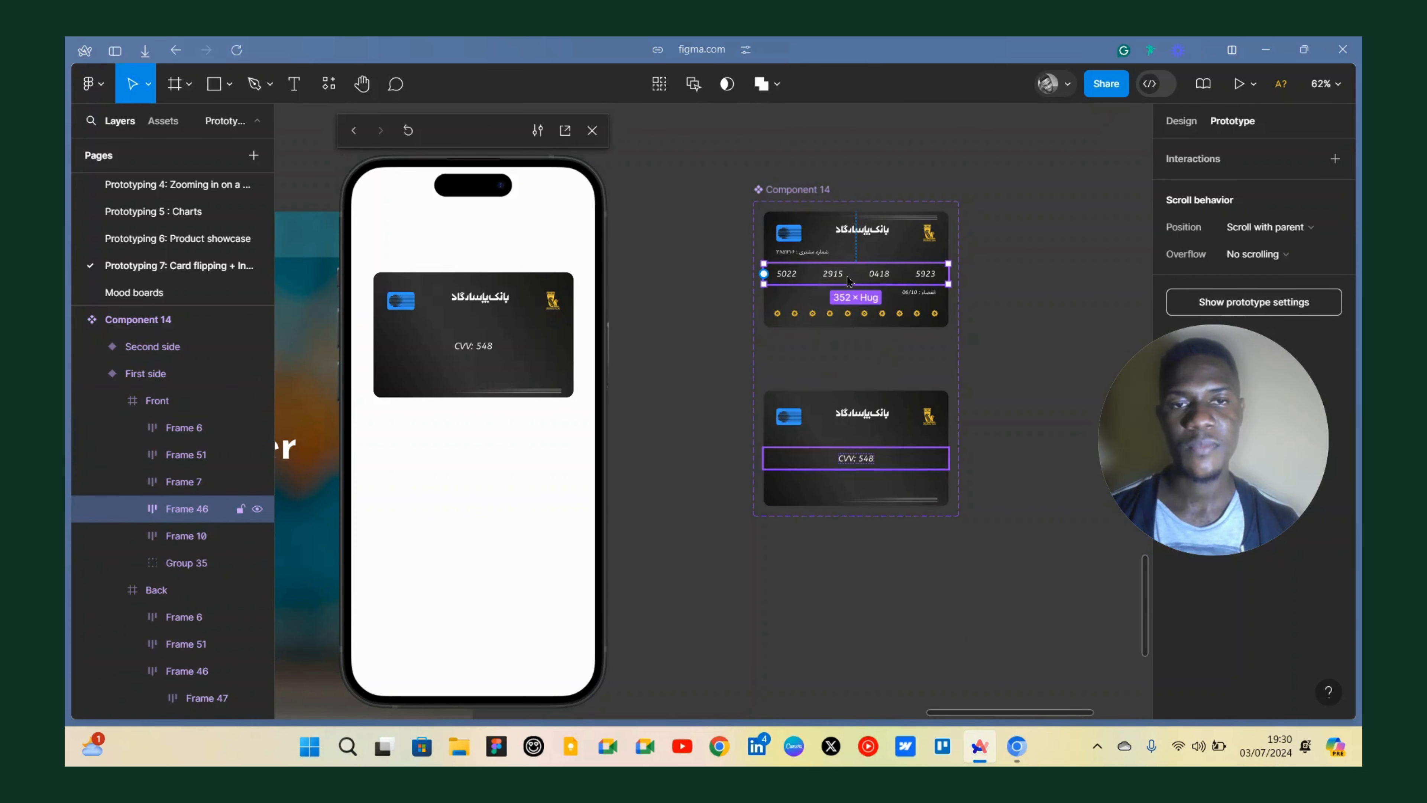
click(868, 469)
double_click(867, 461)
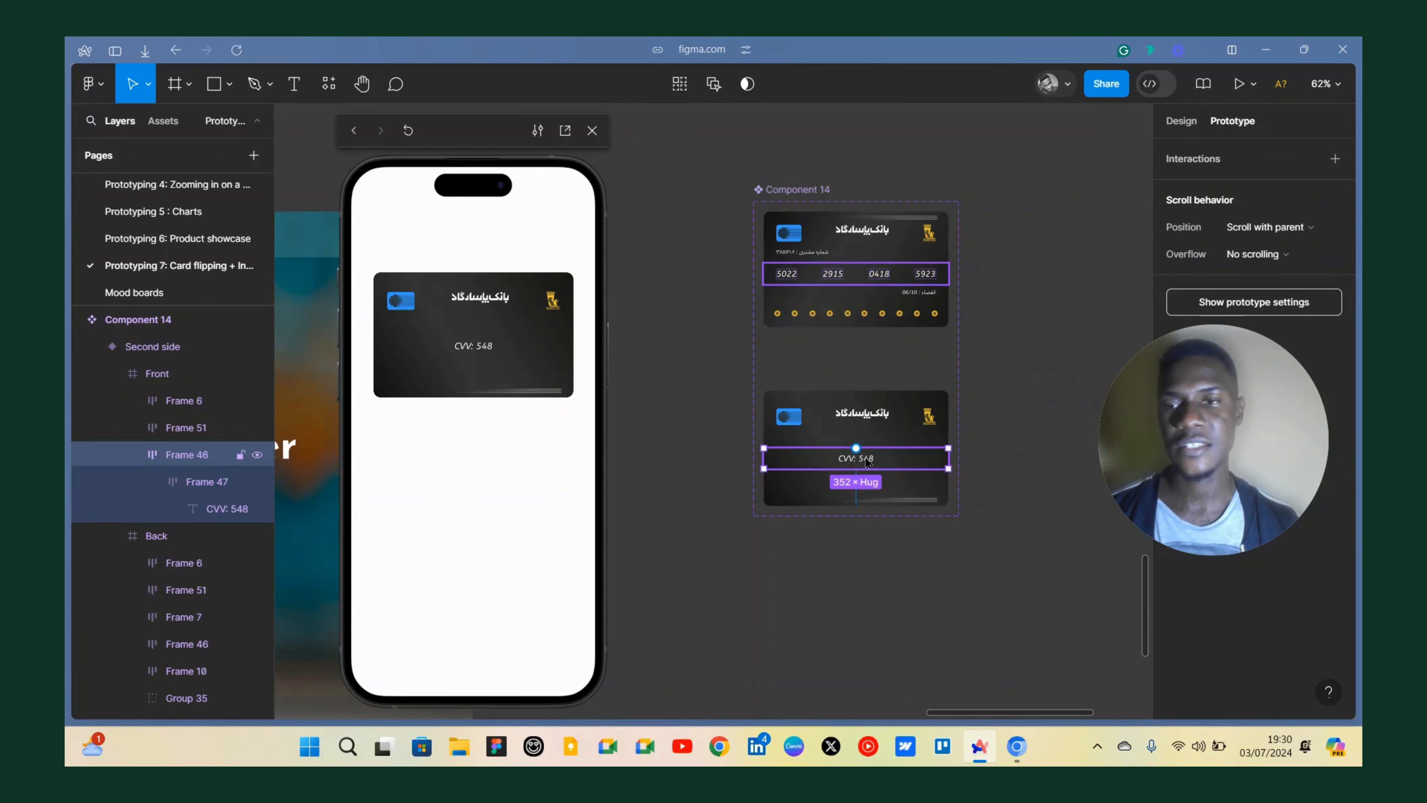
double_click(209, 455)
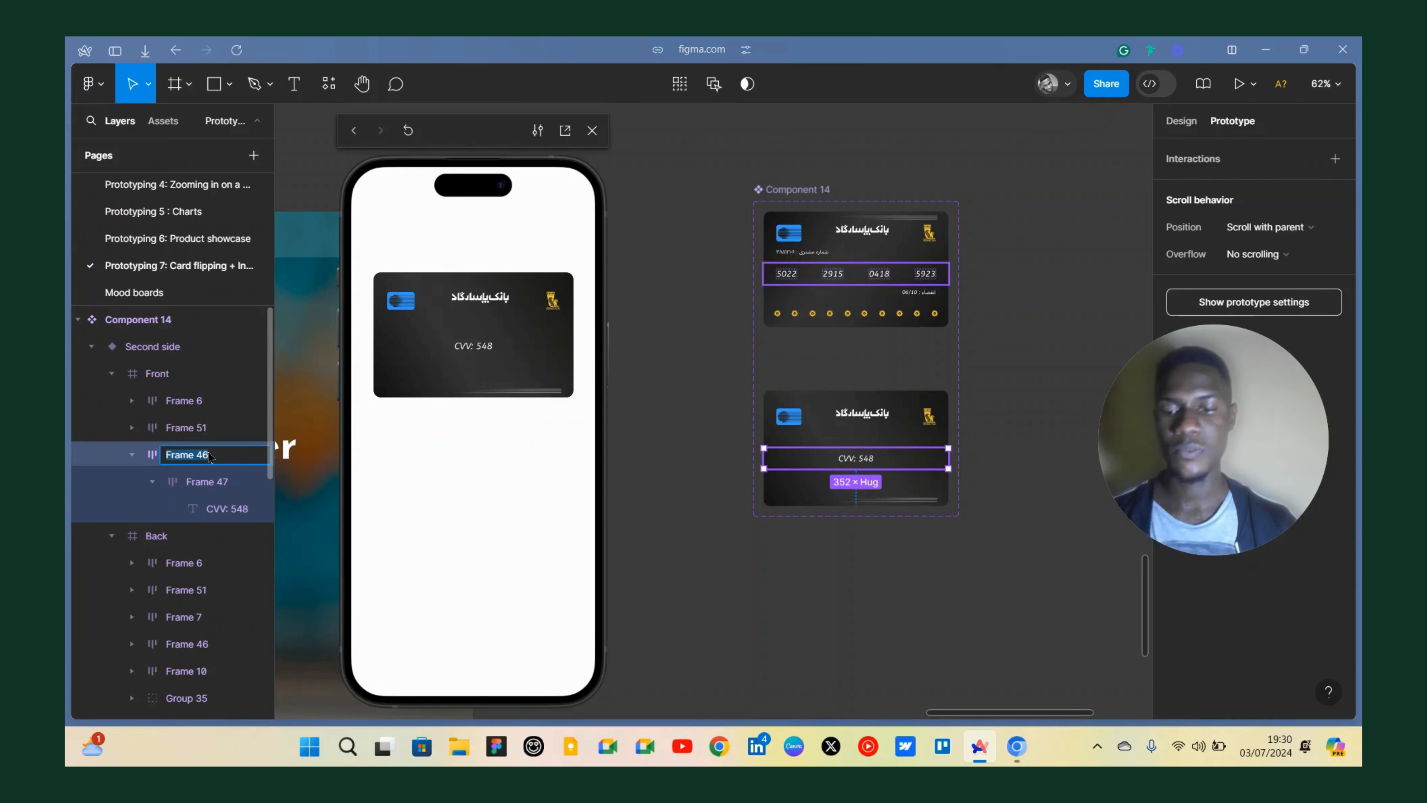
text(Cvv)
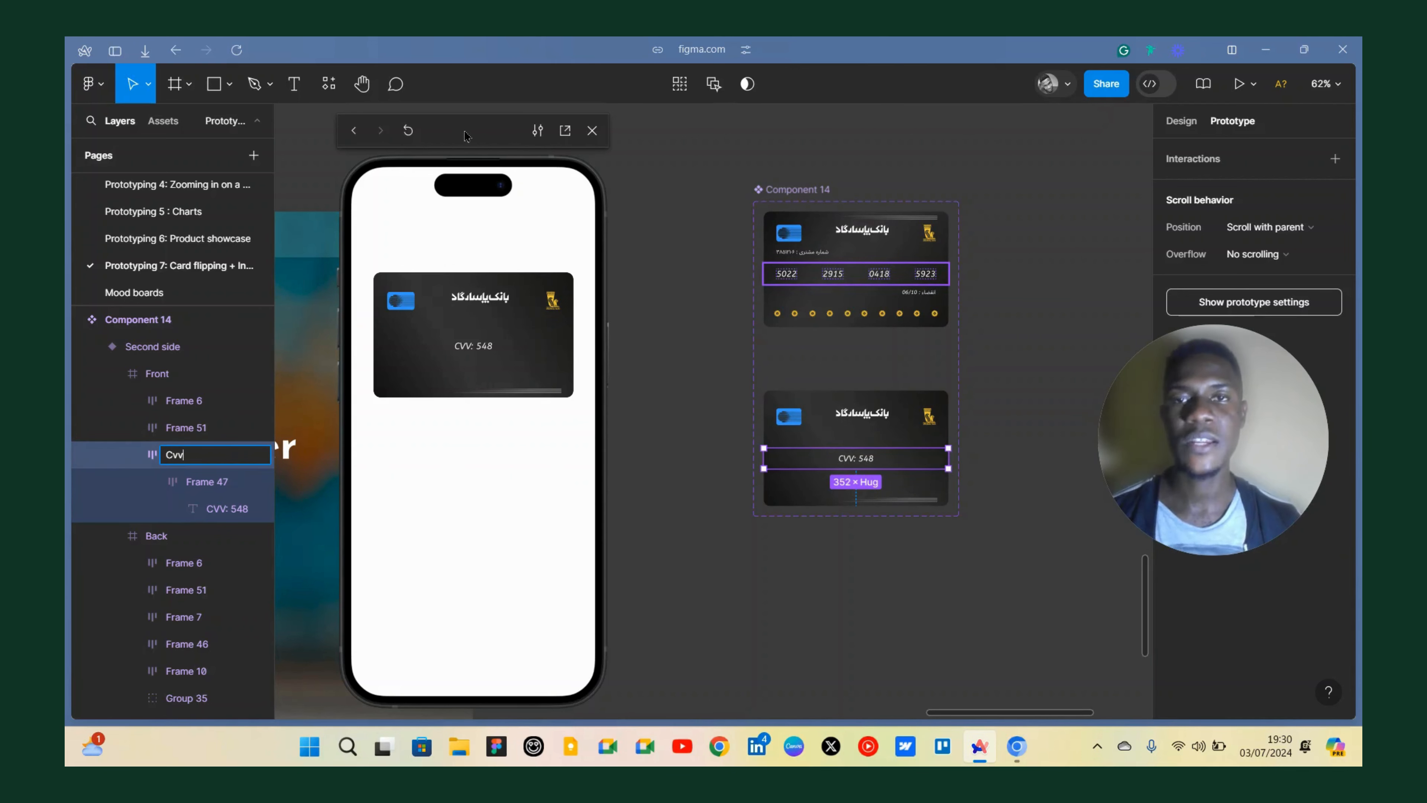
key(Return)
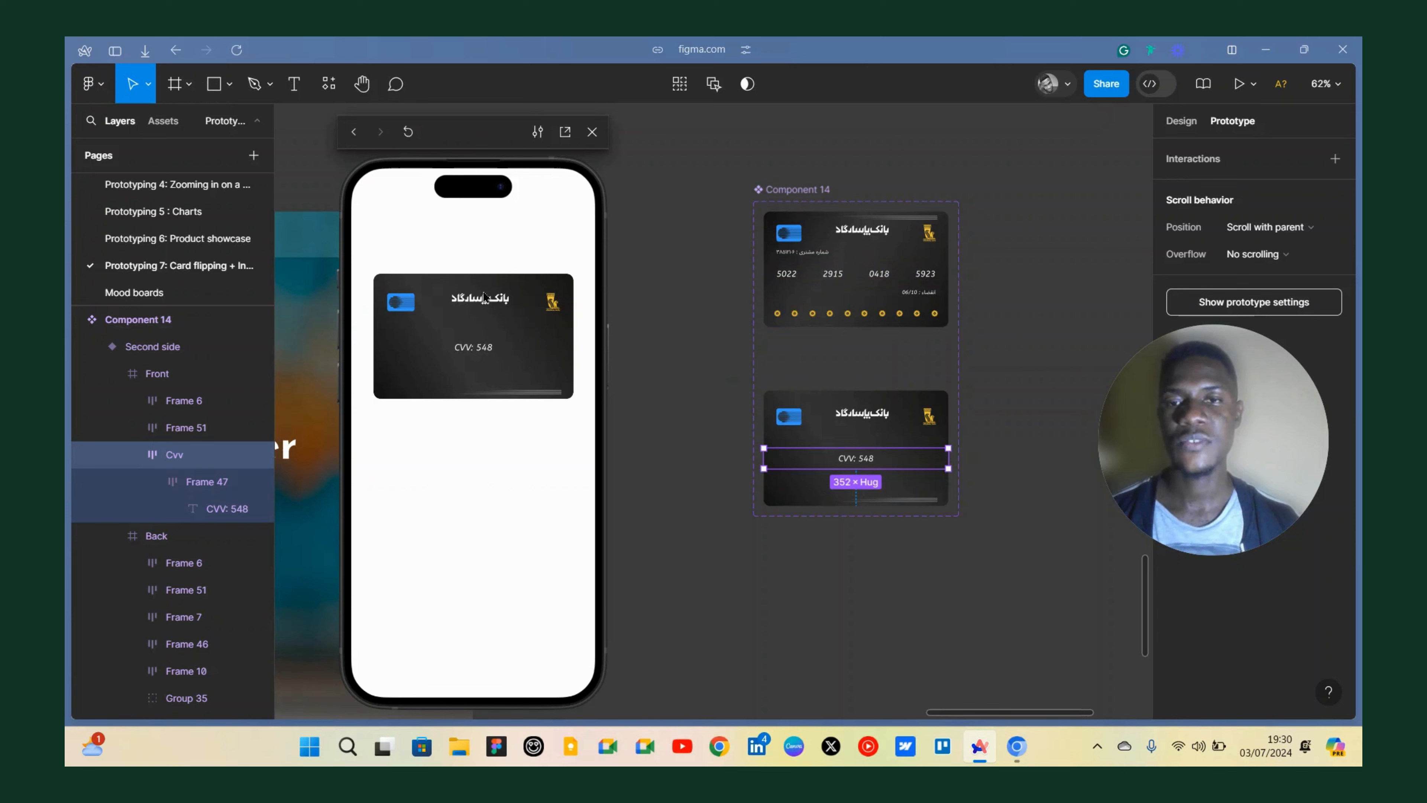
Check the card flip again in the prototype preview after the rename.
click(484, 294)
click(495, 395)
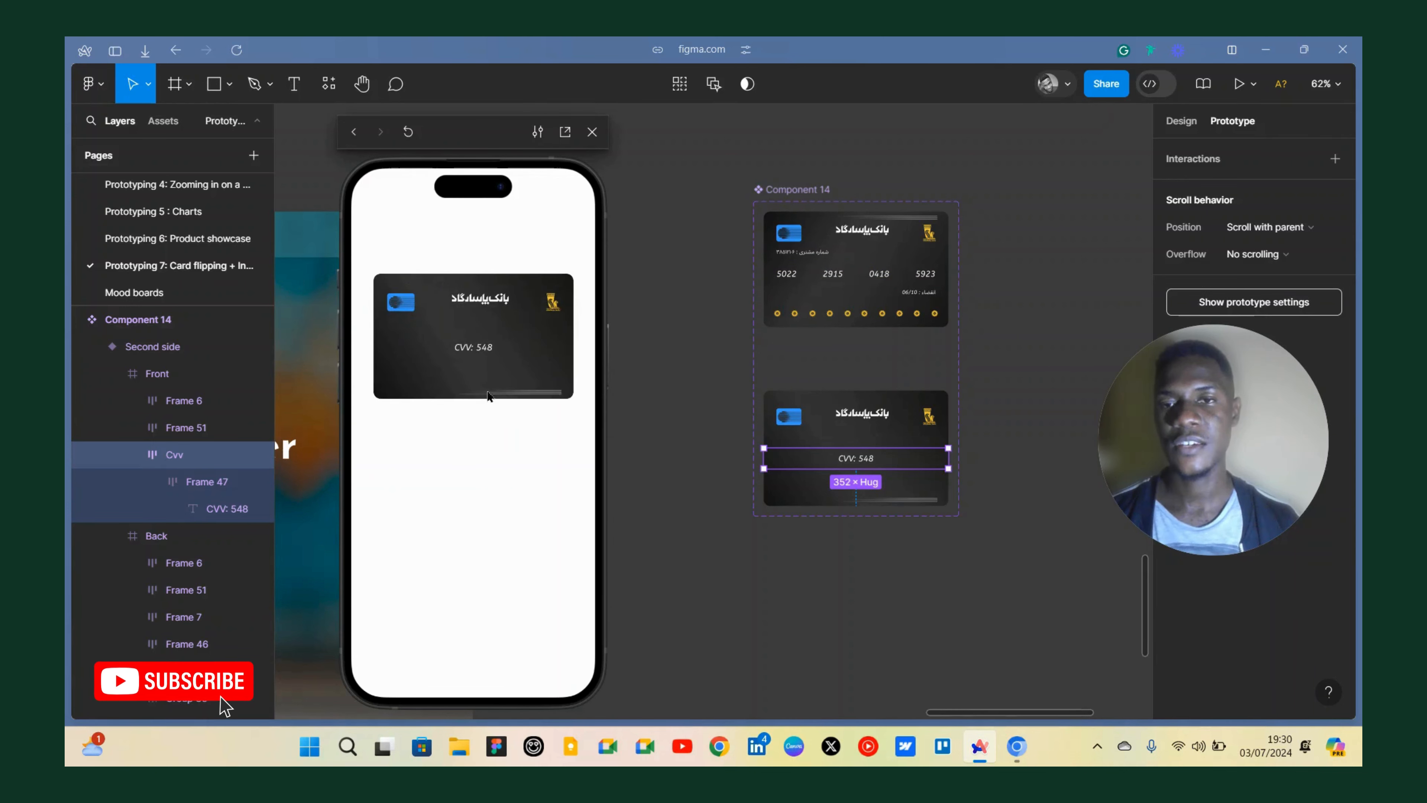
click(486, 312)
click(484, 311)
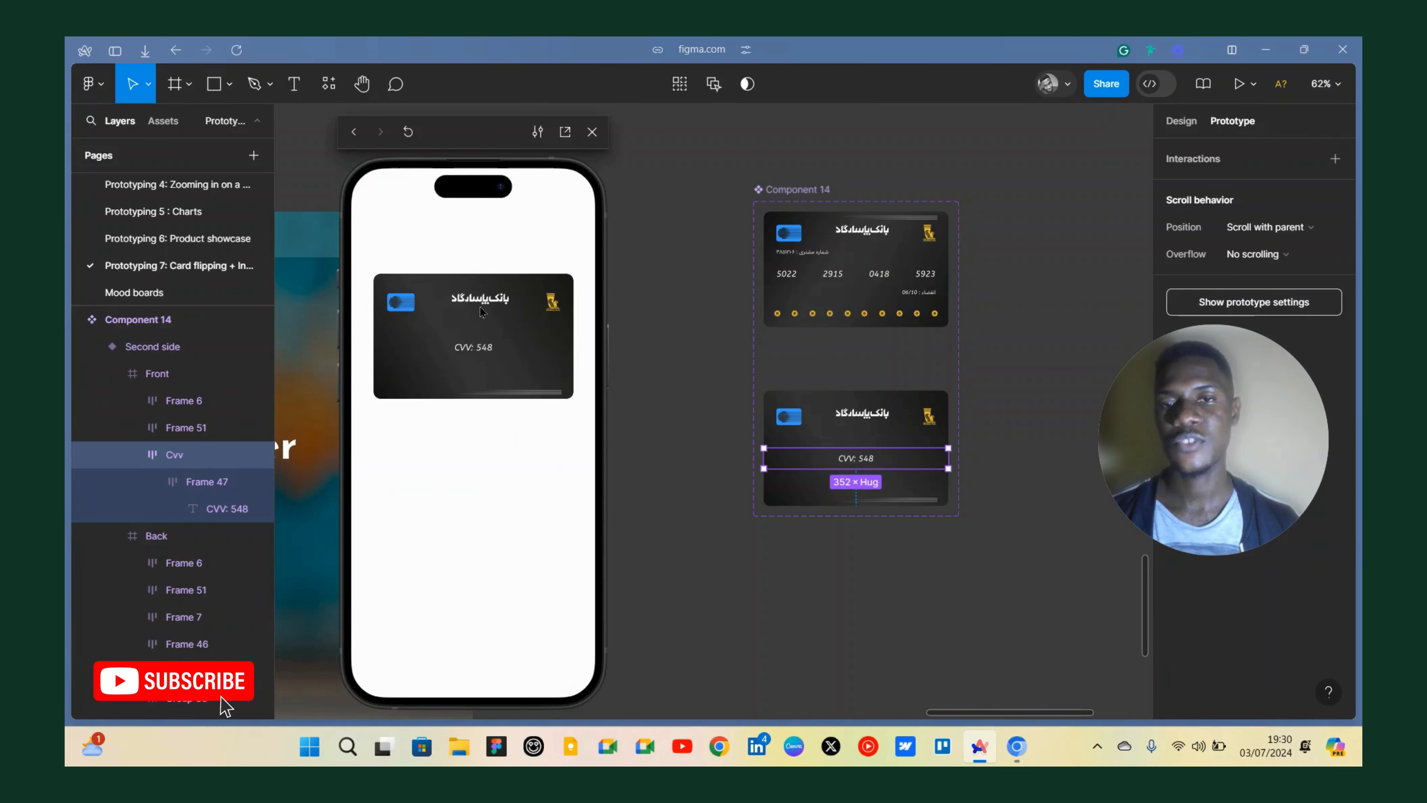
click(482, 312)
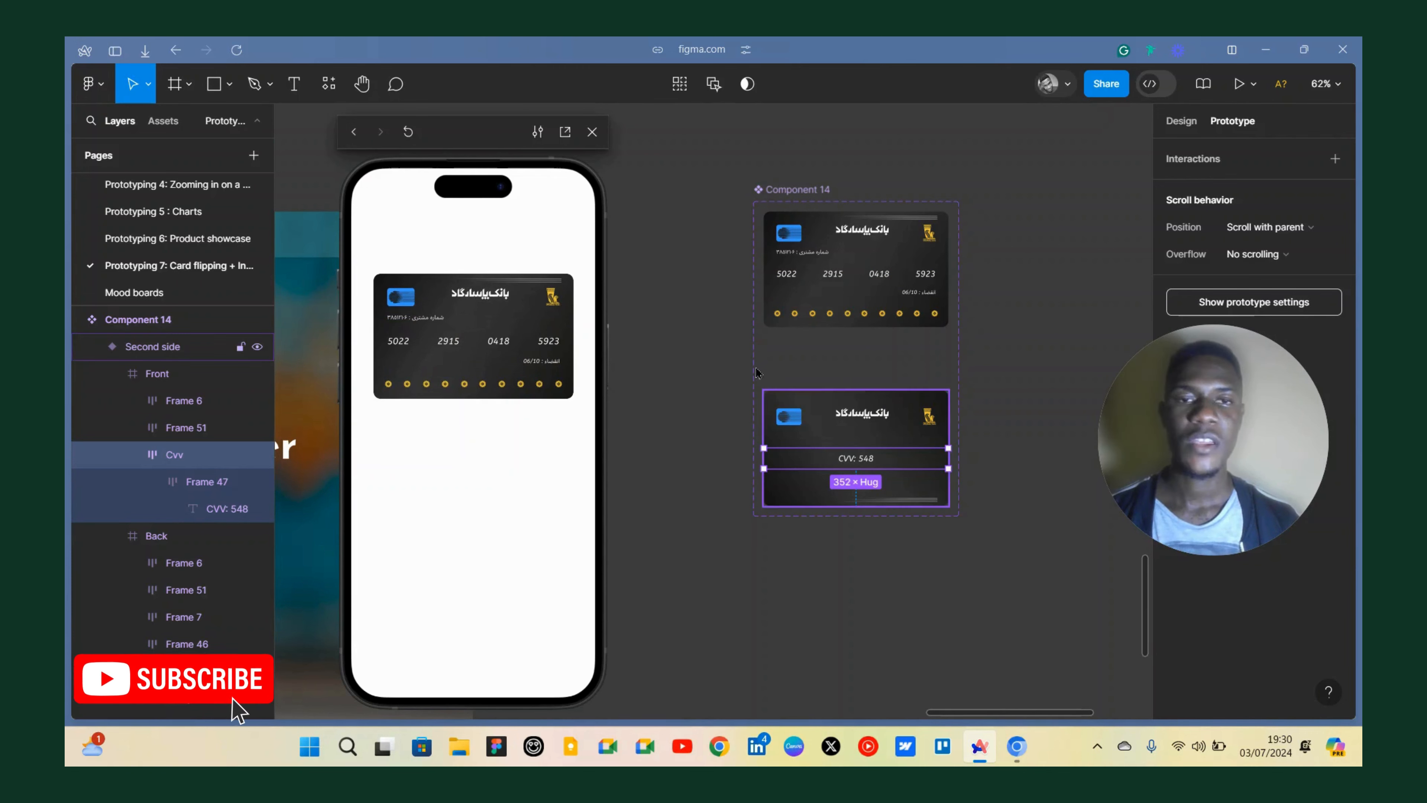
scroll(752, 363, right, 10)
scroll(675, 349, down, 3)
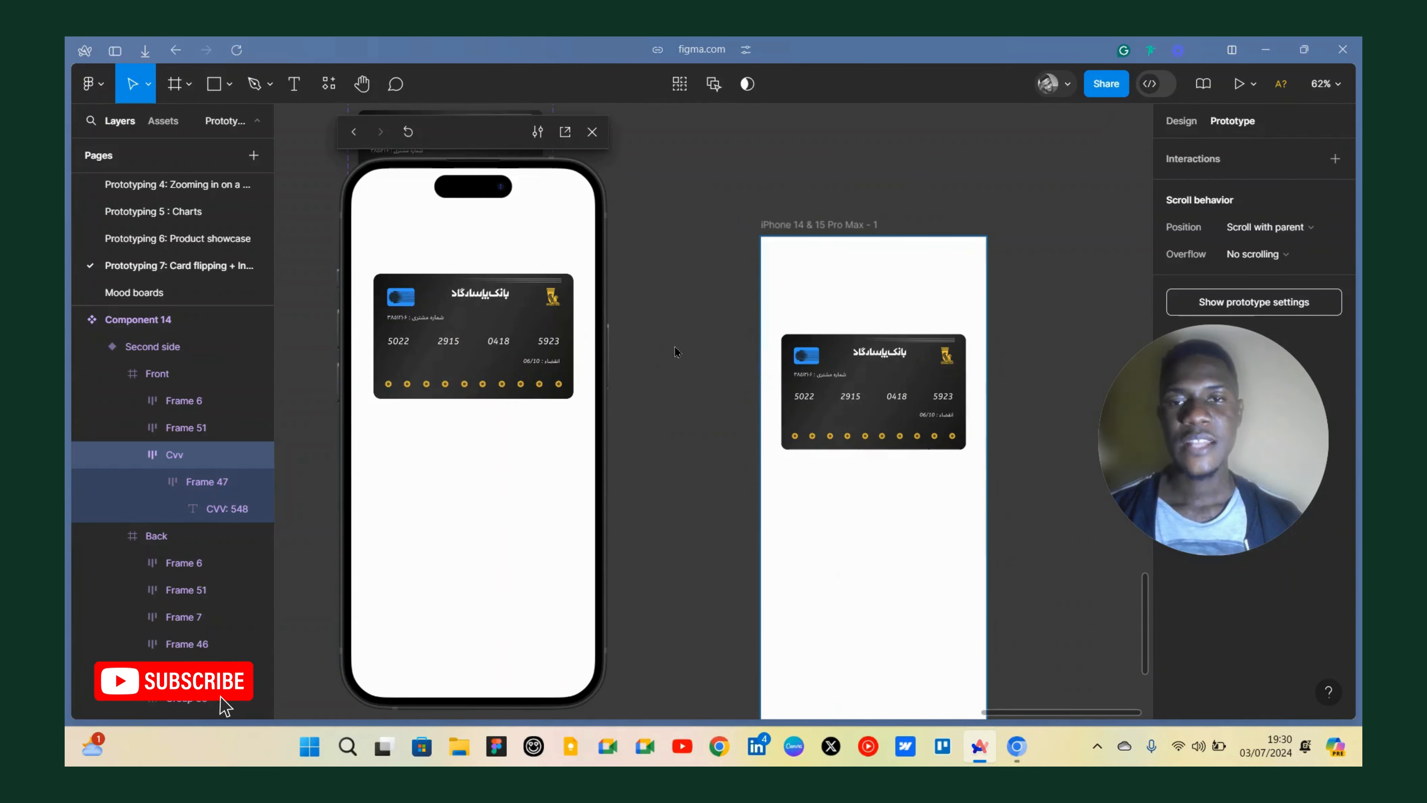
click(484, 312)
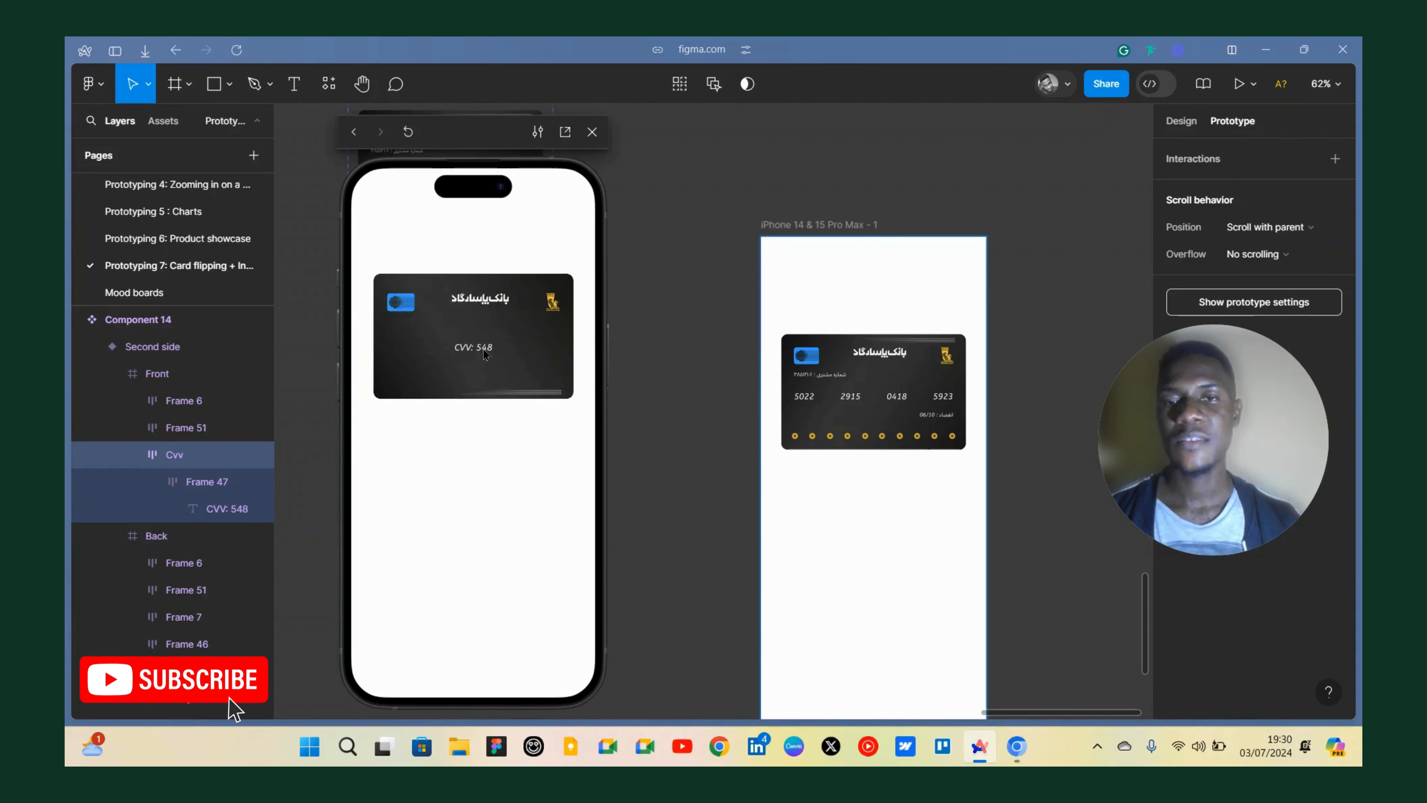
click(485, 354)
Duplicate the card instance from the iPhone frame and detach the copy from its component.
scroll(648, 369, up, 3)
scroll(753, 370, left, 5)
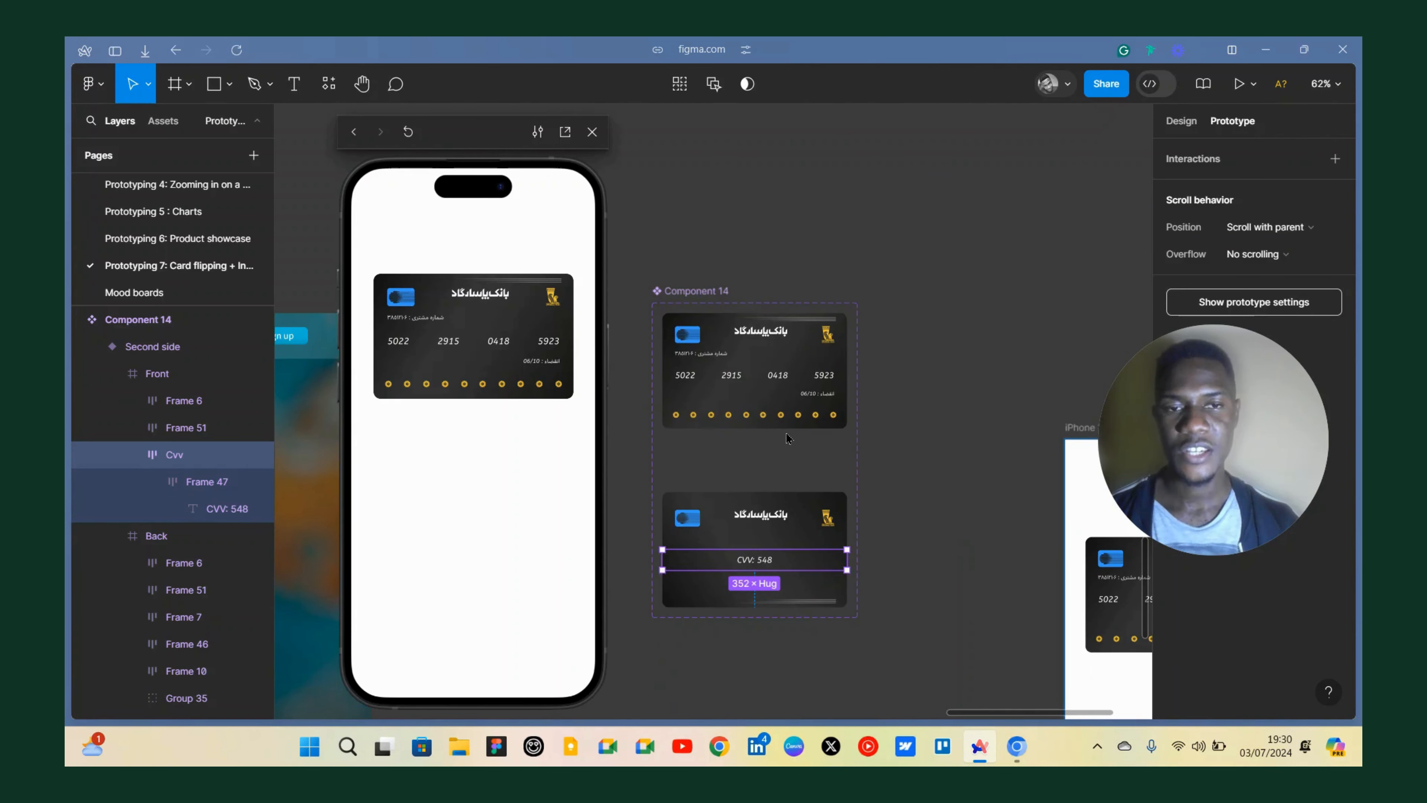
scroll(787, 439, down, 5)
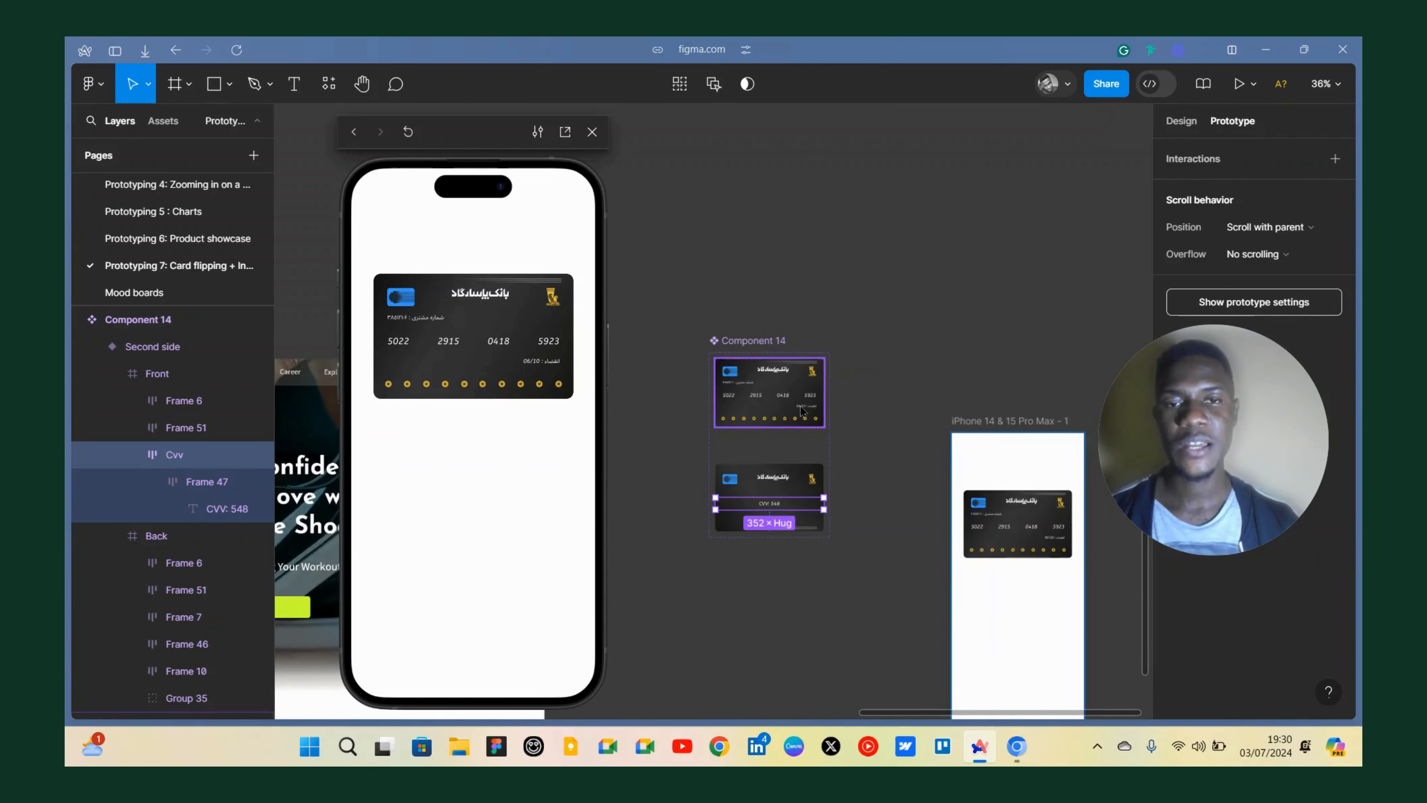
click(1009, 525)
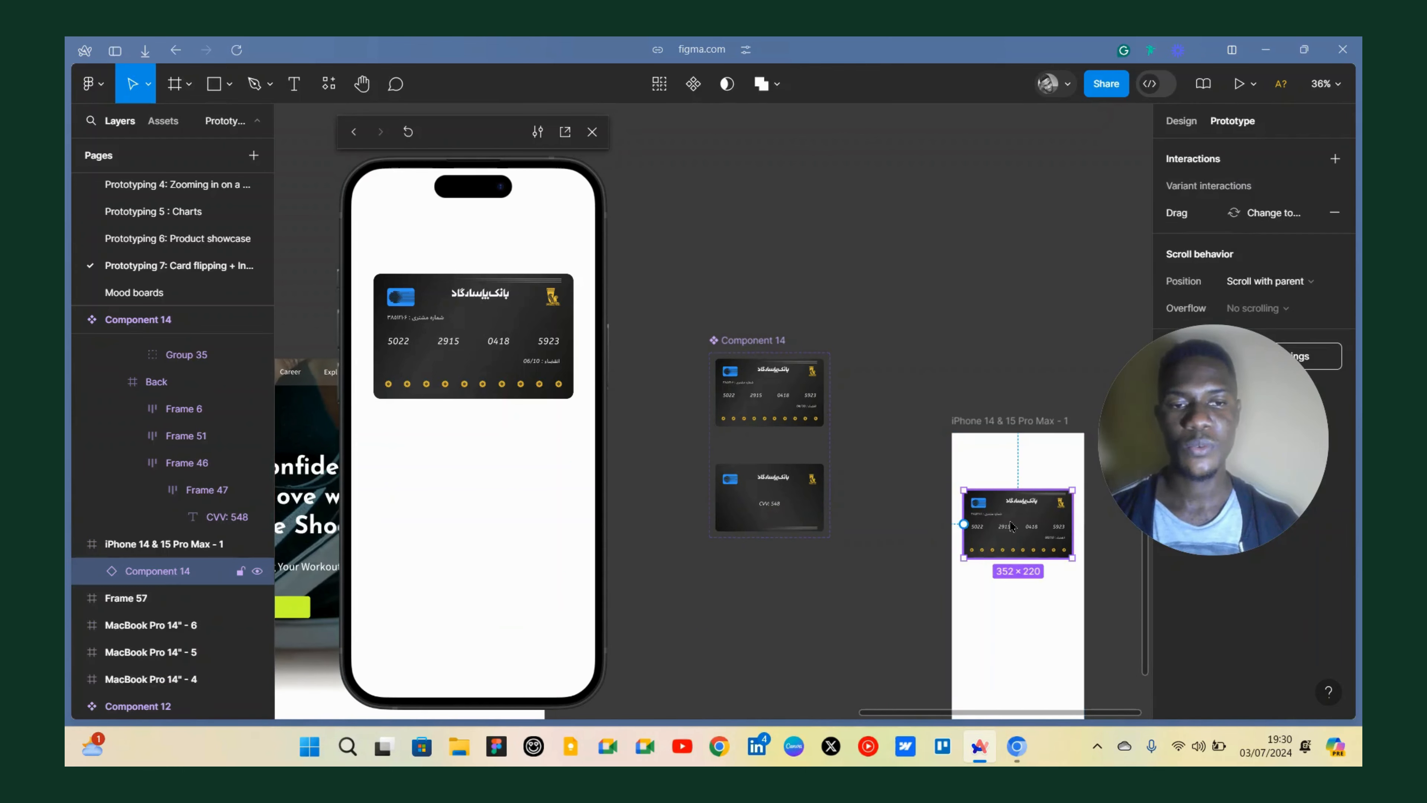
drag(868, 227, 869, 227)
right_click(868, 227)
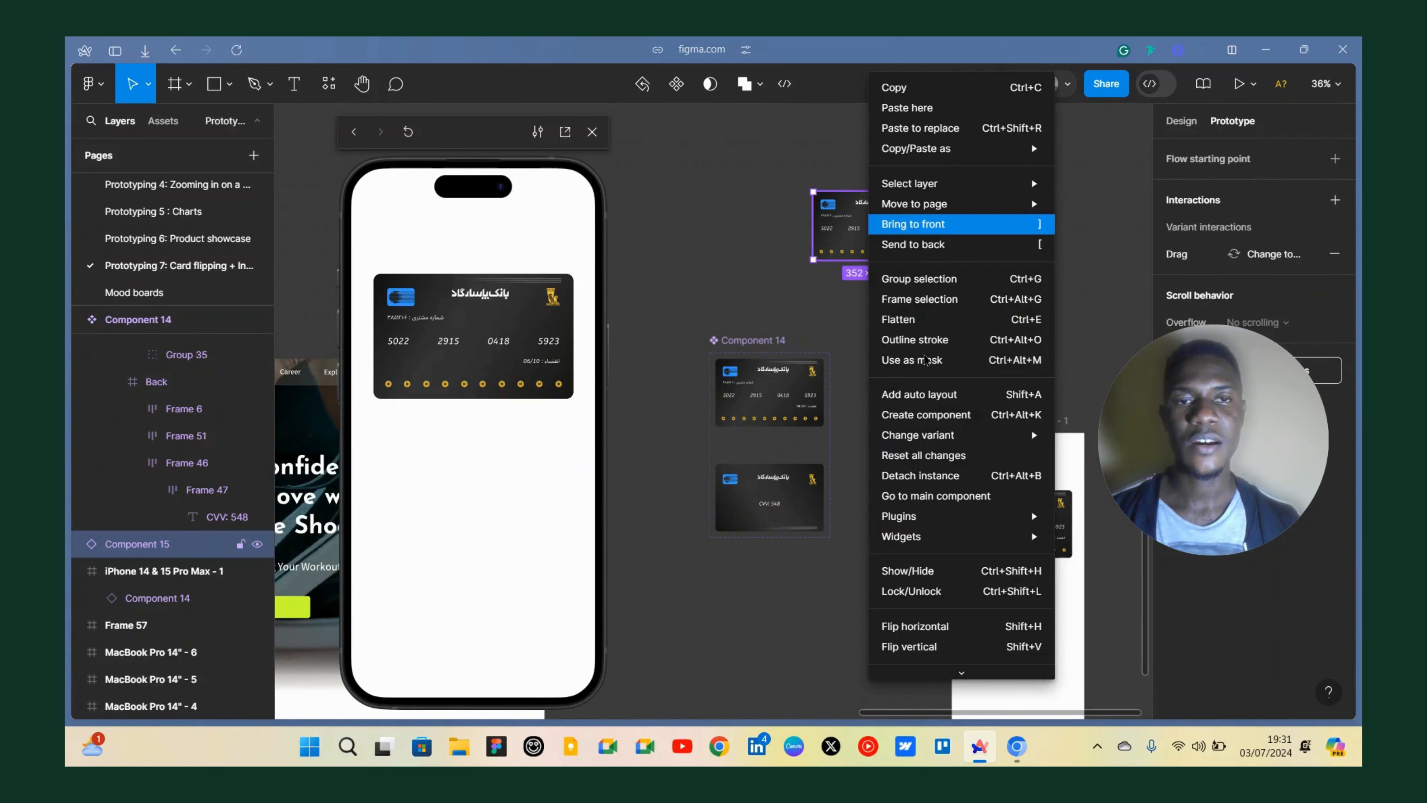
click(928, 475)
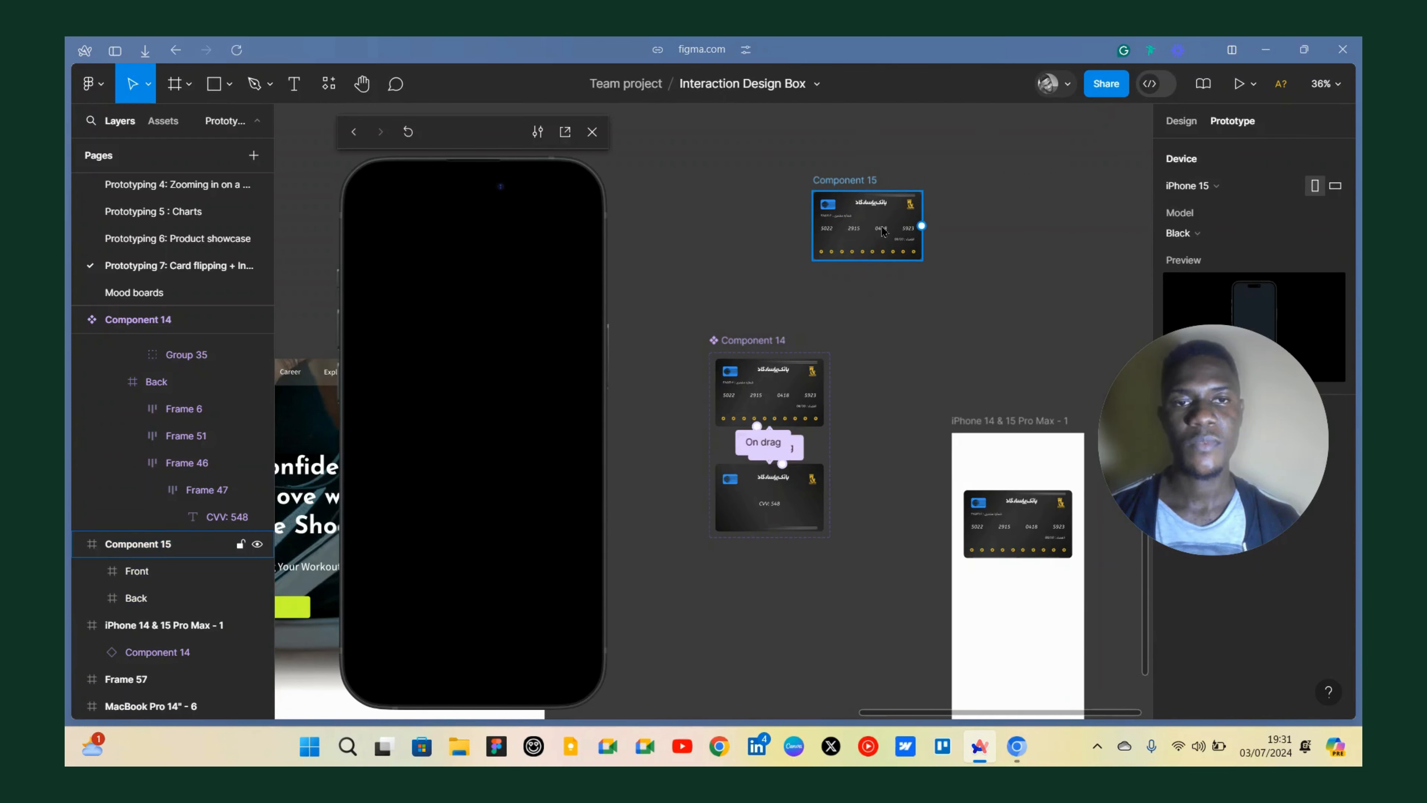
Ungroup the detached copy and place its Front and Back frames side by side.
right_click(886, 230)
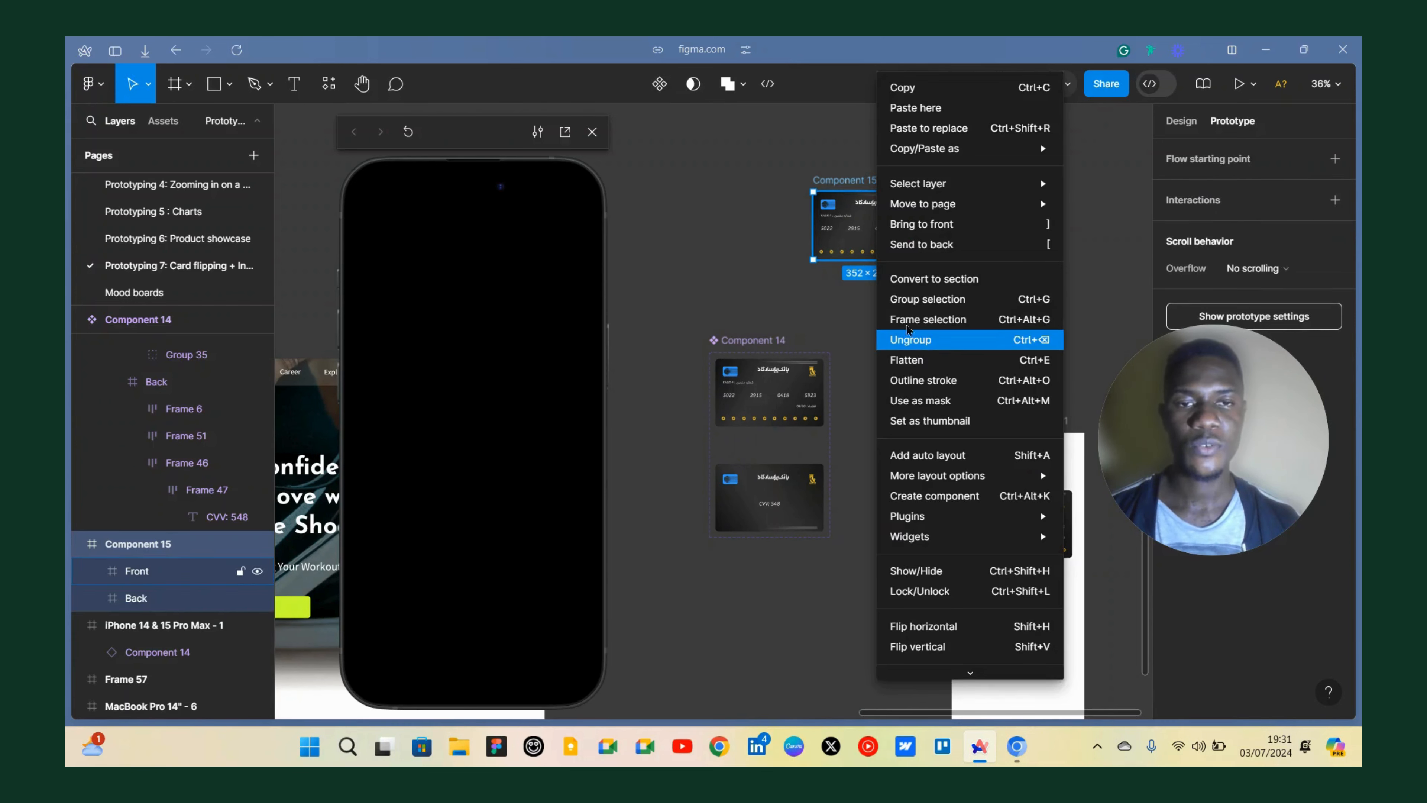
click(912, 332)
drag(867, 221, 770, 214)
key(Escape)
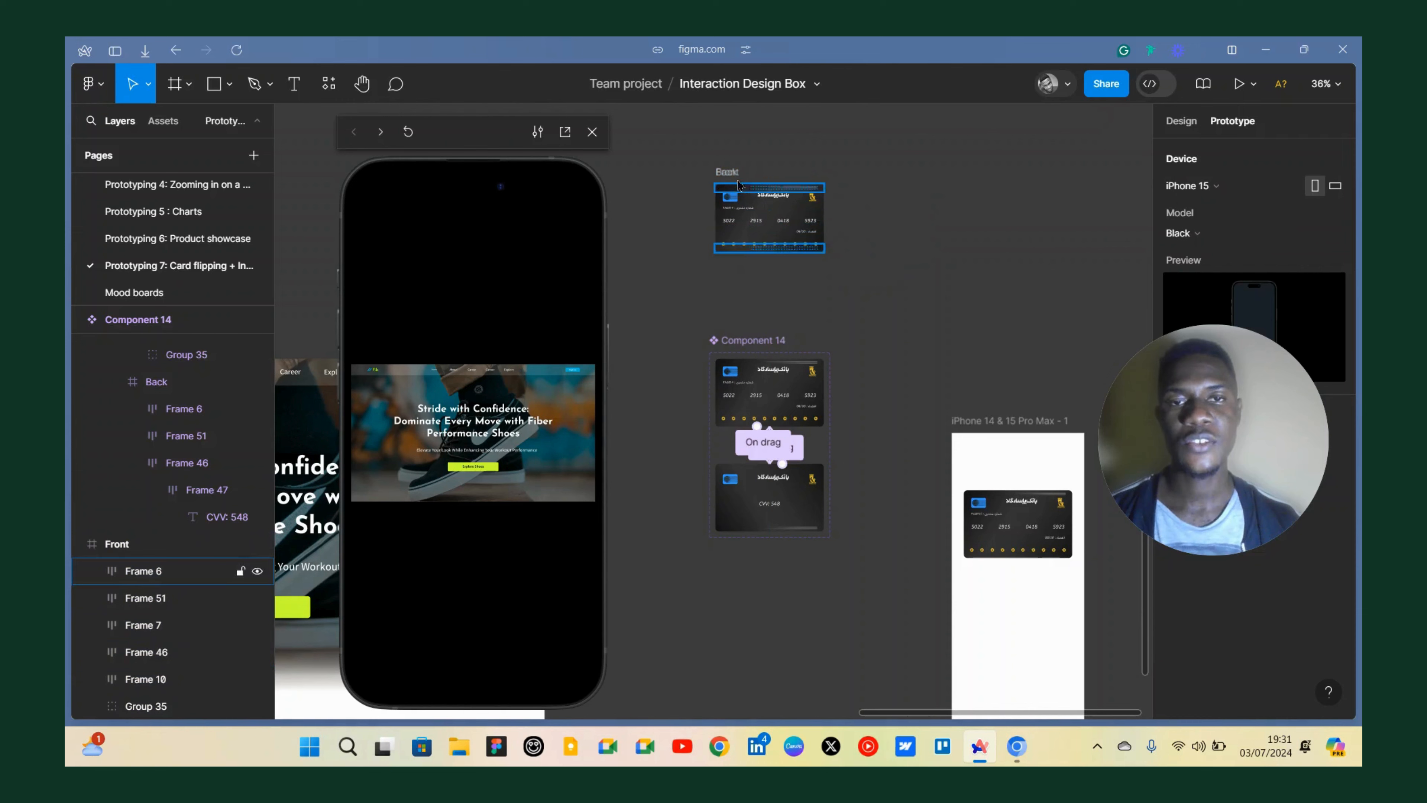
drag(731, 179, 613, 173)
Select the loose Front and Back frames and delete them.
scroll(882, 211, left, 2)
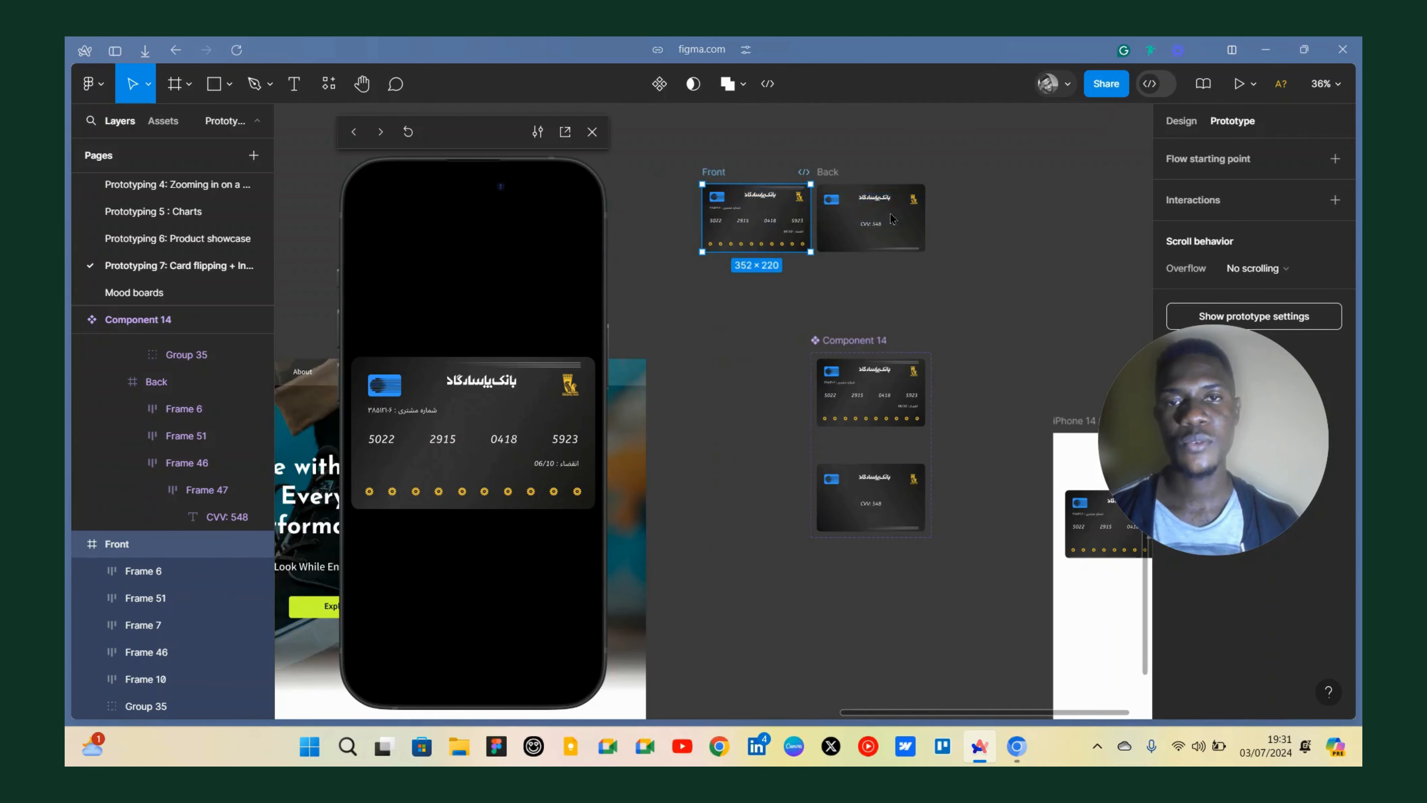
scroll(884, 212, up, 5)
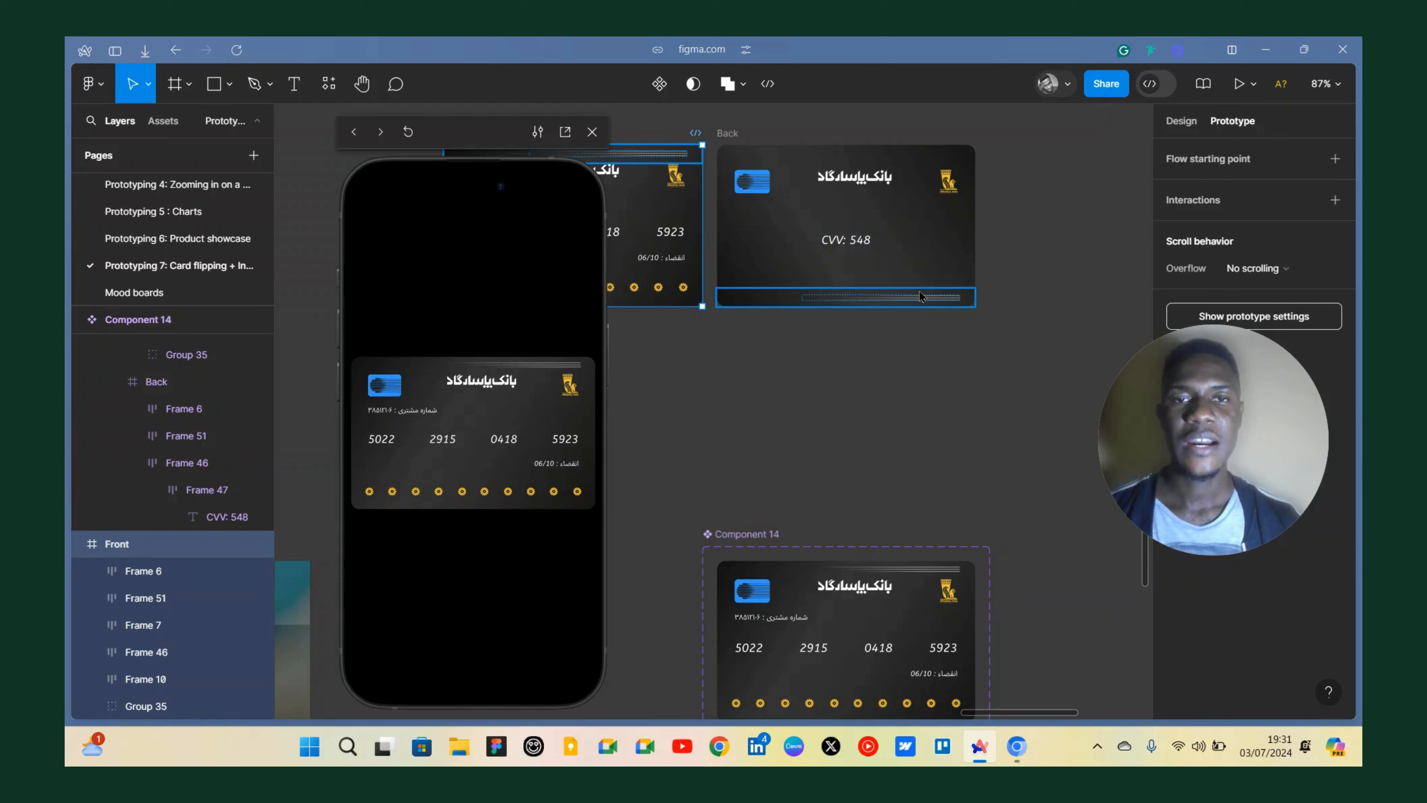
scroll(920, 296, down, 3)
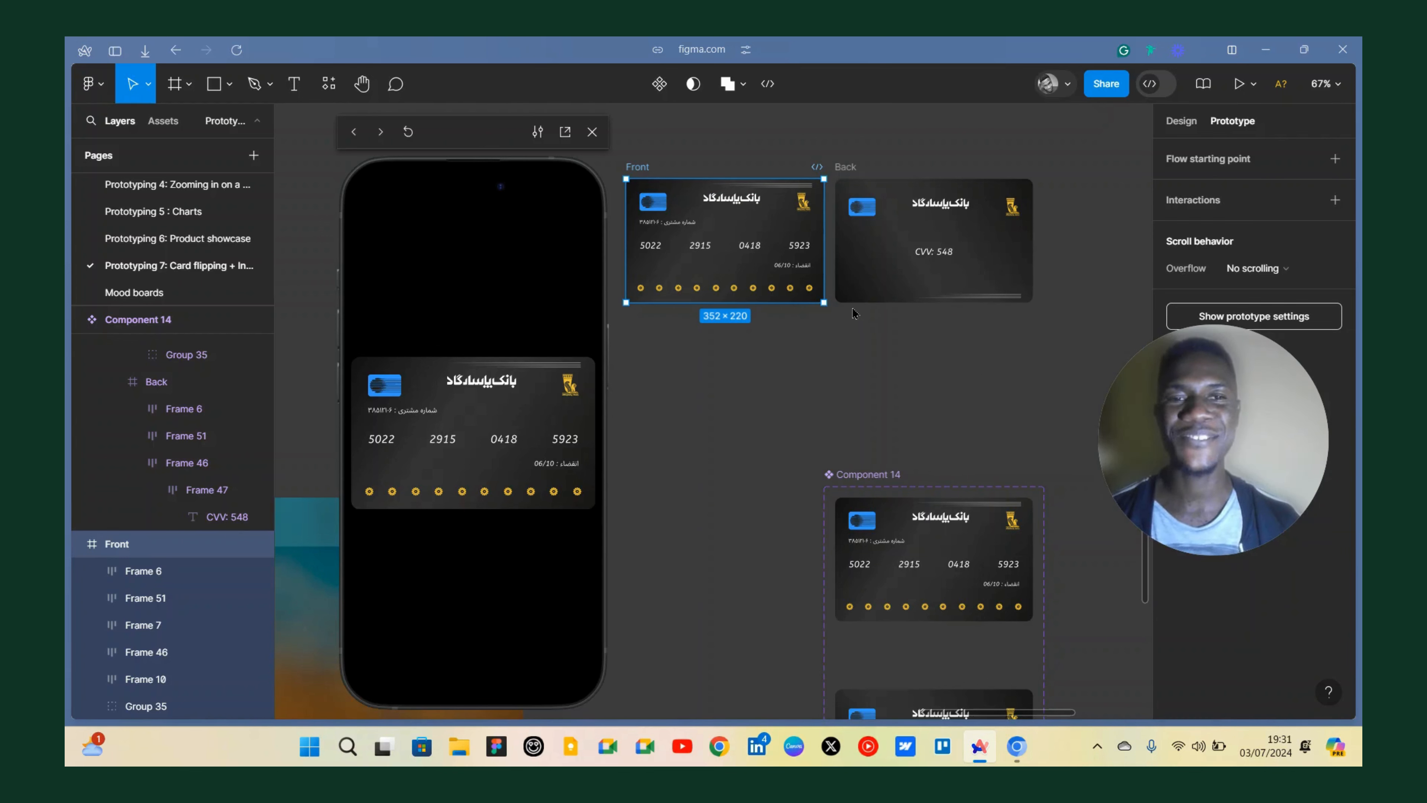
scroll(846, 309, down, 5)
key(Escape)
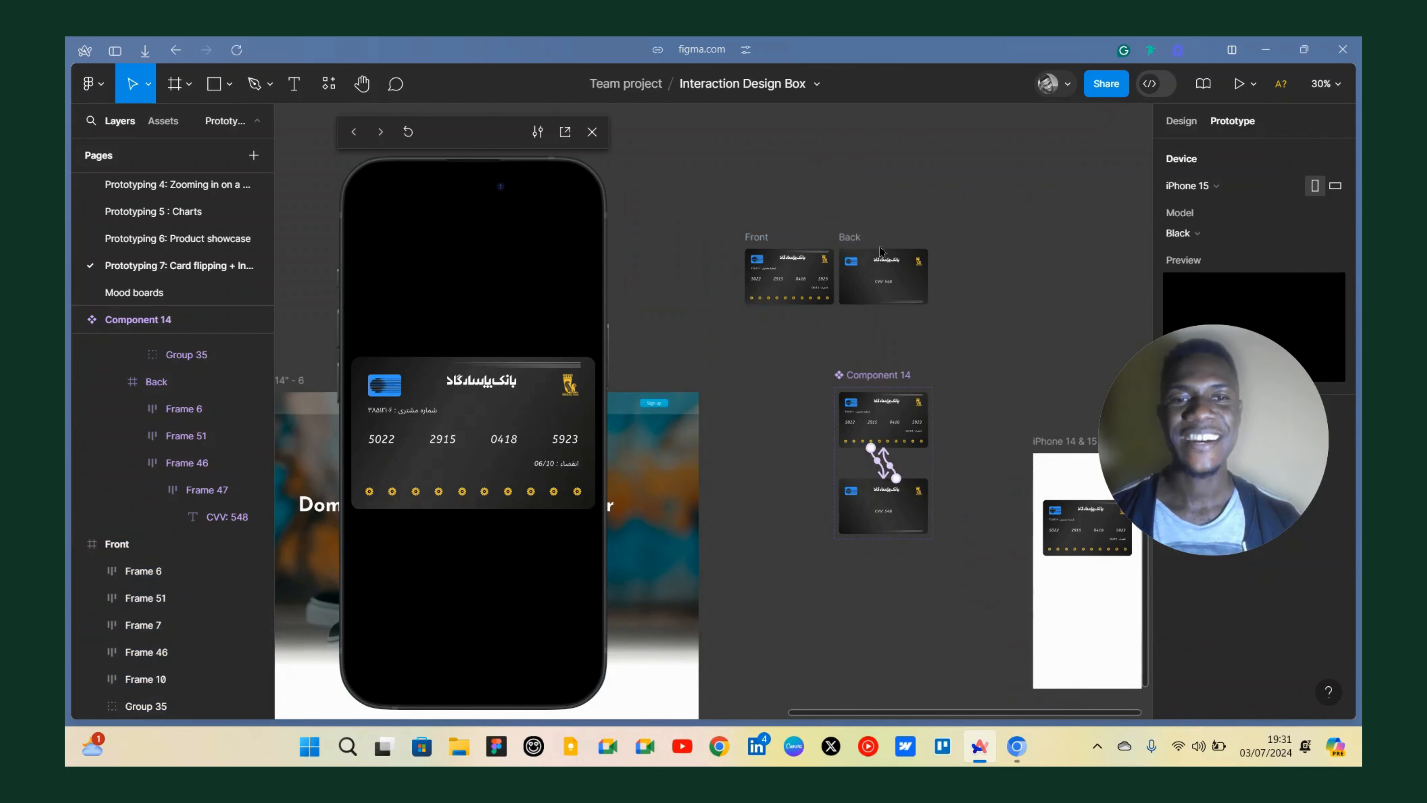
scroll(879, 250, up, 5)
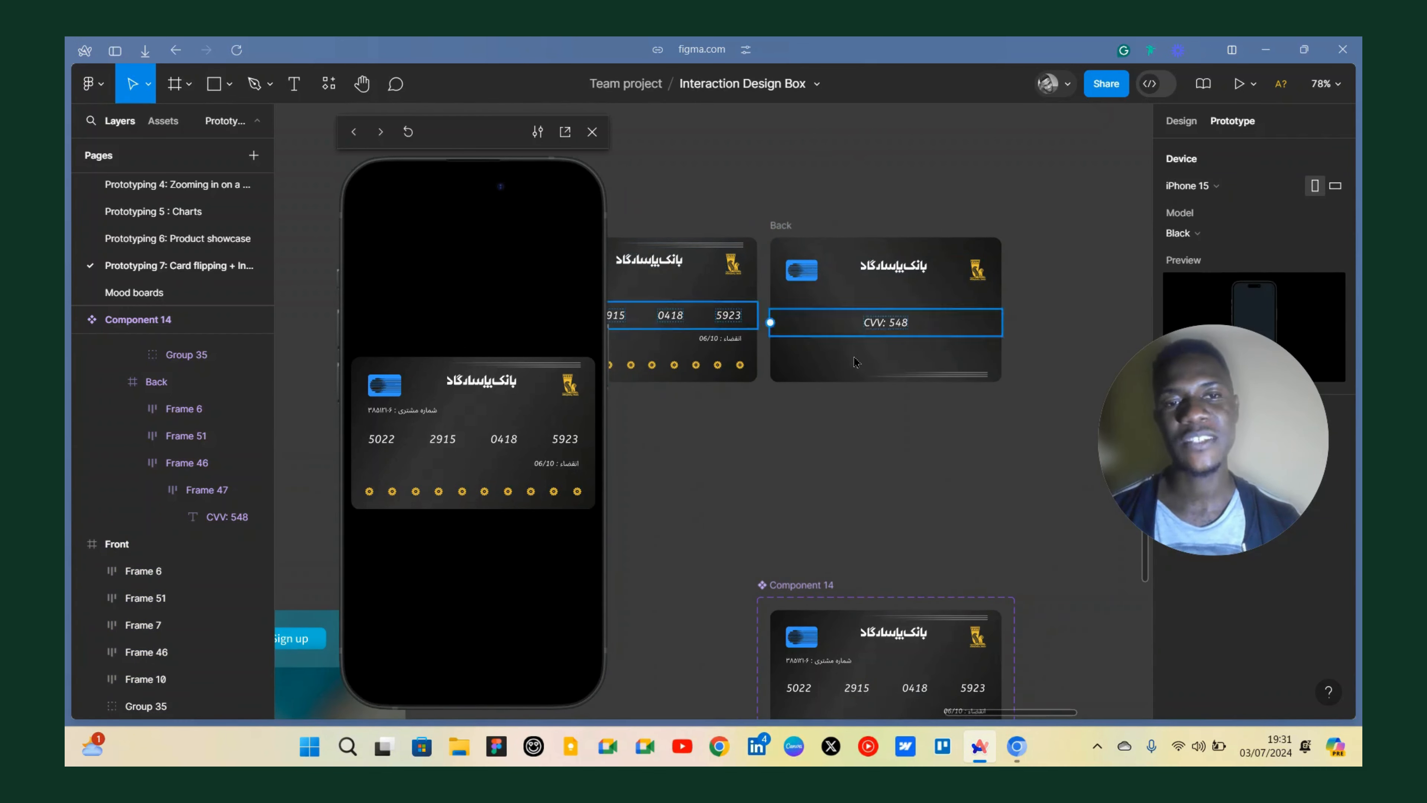
scroll(798, 251, down, 5)
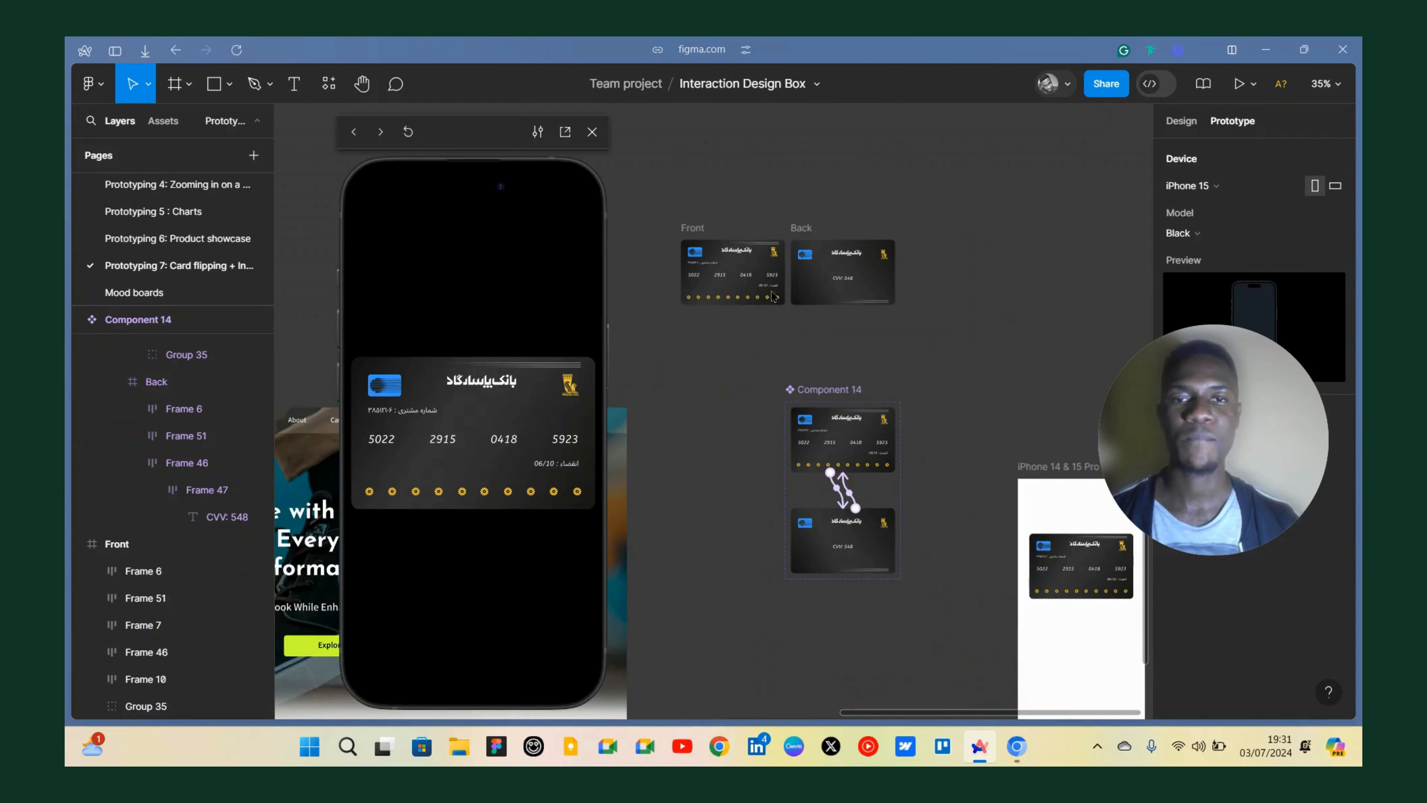
drag(649, 203, 913, 333)
key(Delete)
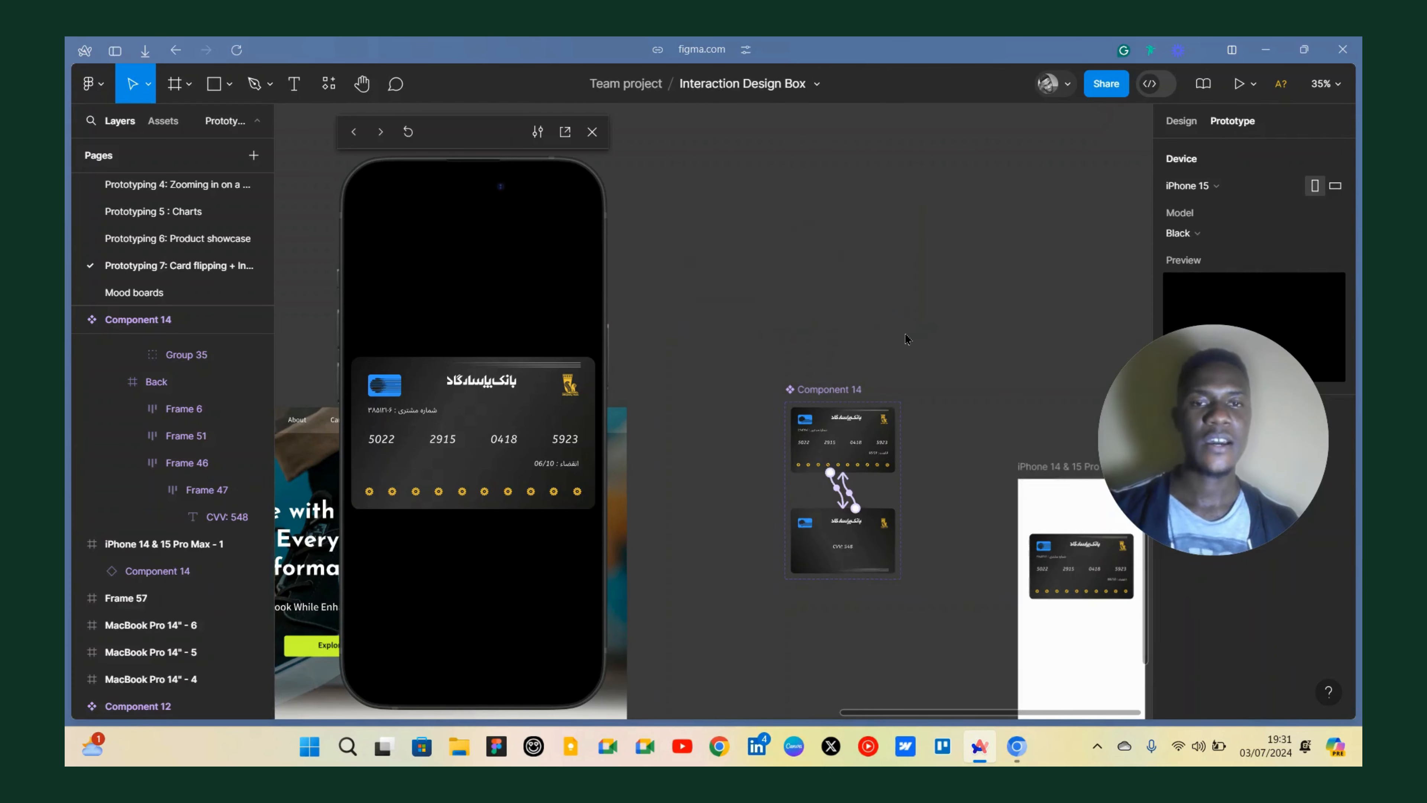
Move the MacBook Pro 14" - 6 frame slightly left and close the prototype preview.
scroll(939, 264, down, 5)
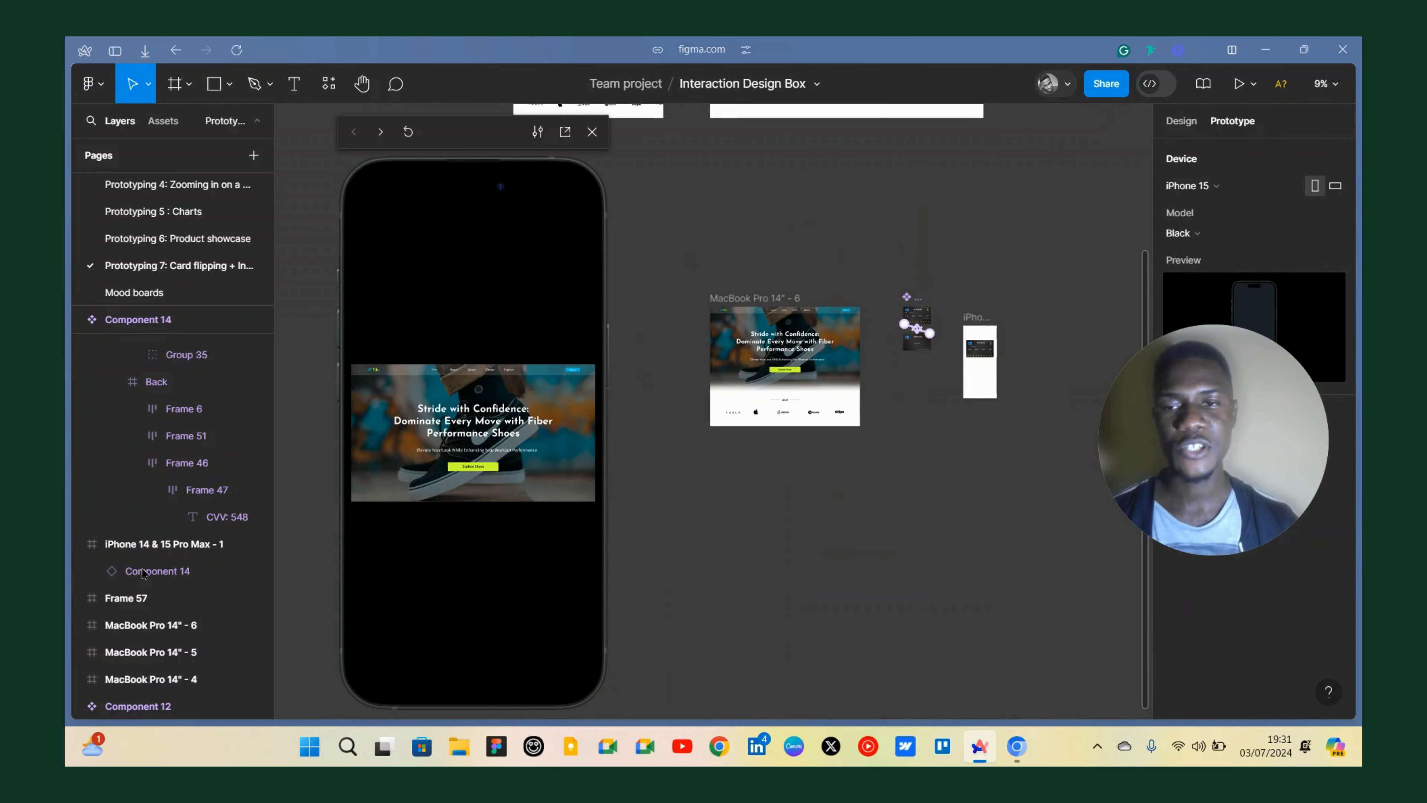
scroll(747, 456, left, 3)
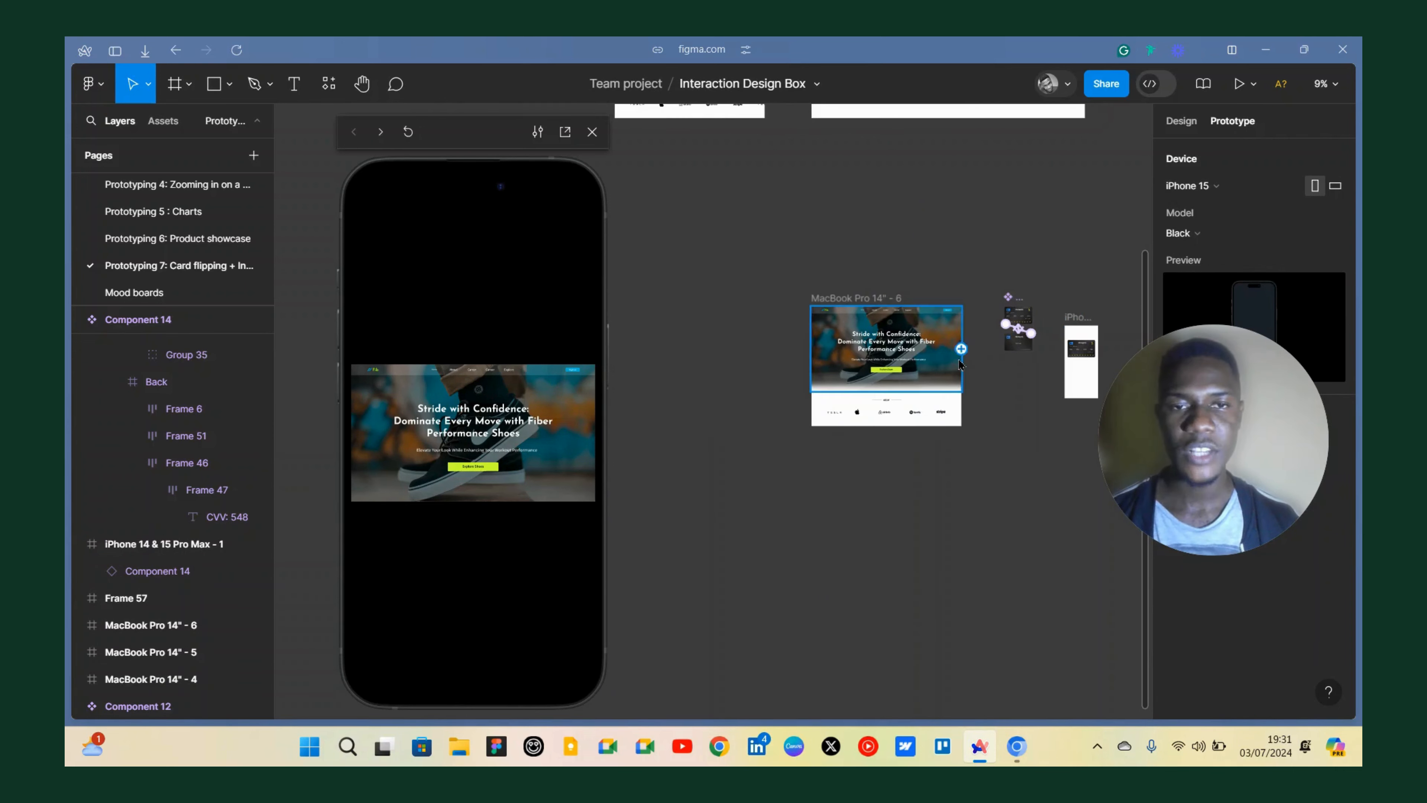
scroll(960, 364, up, 3)
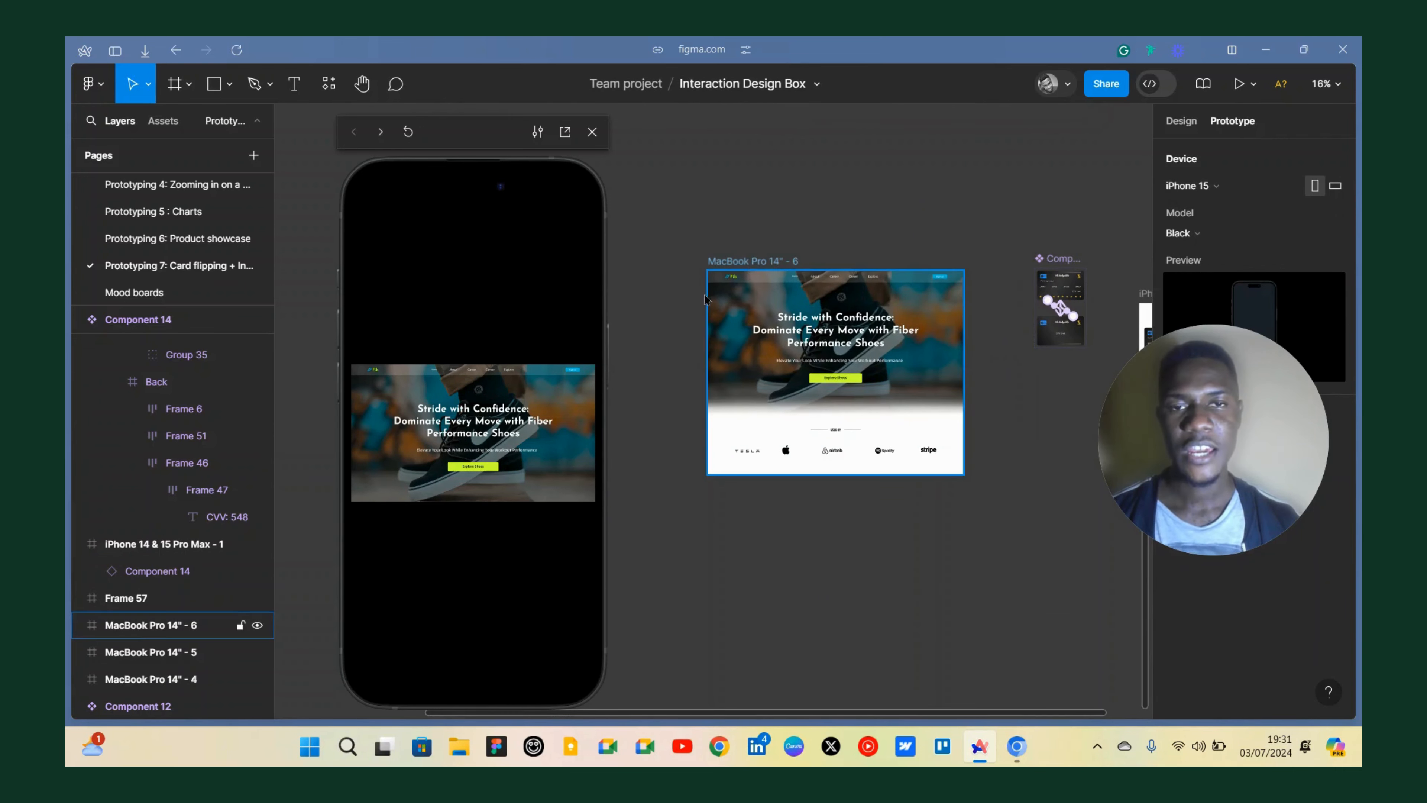
drag(706, 300, 636, 297)
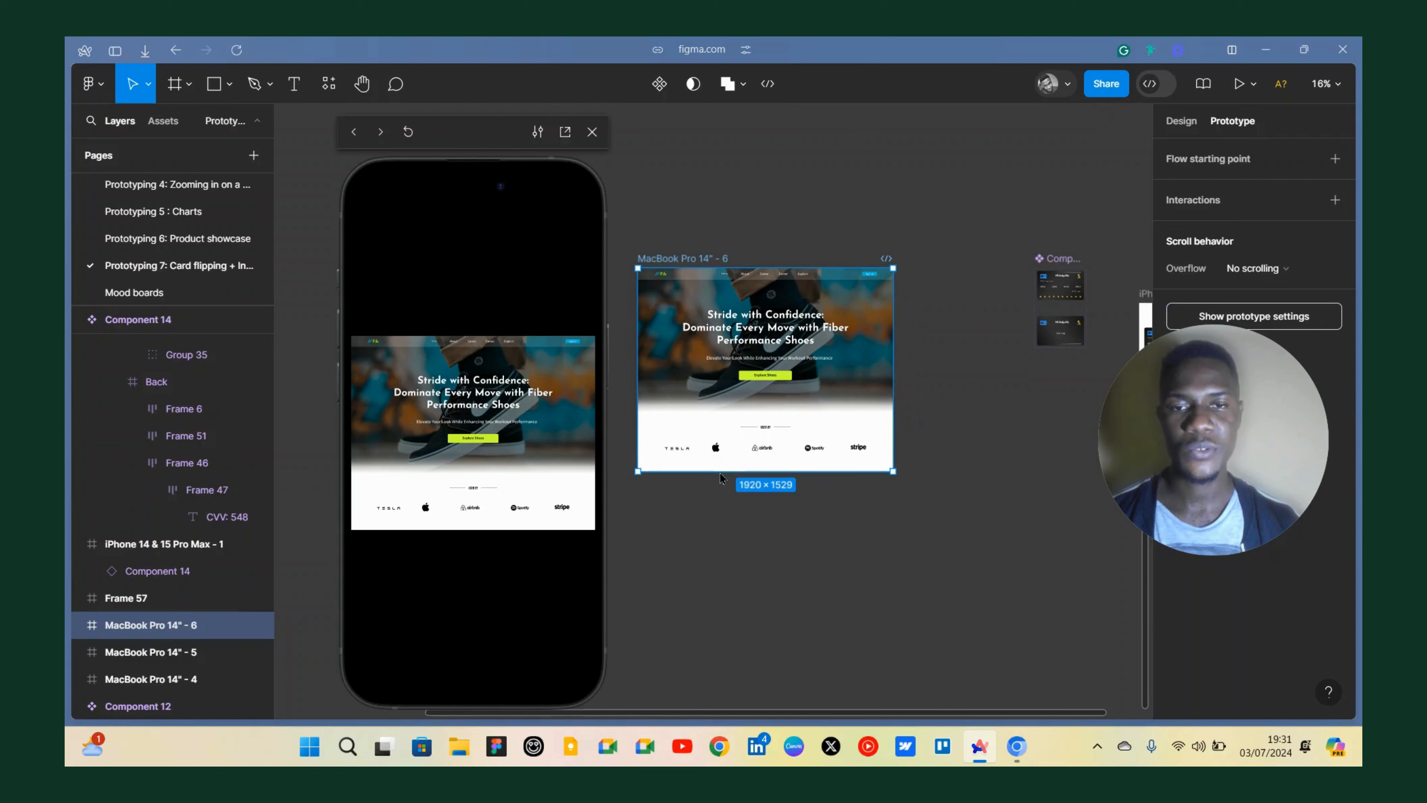
click(592, 131)
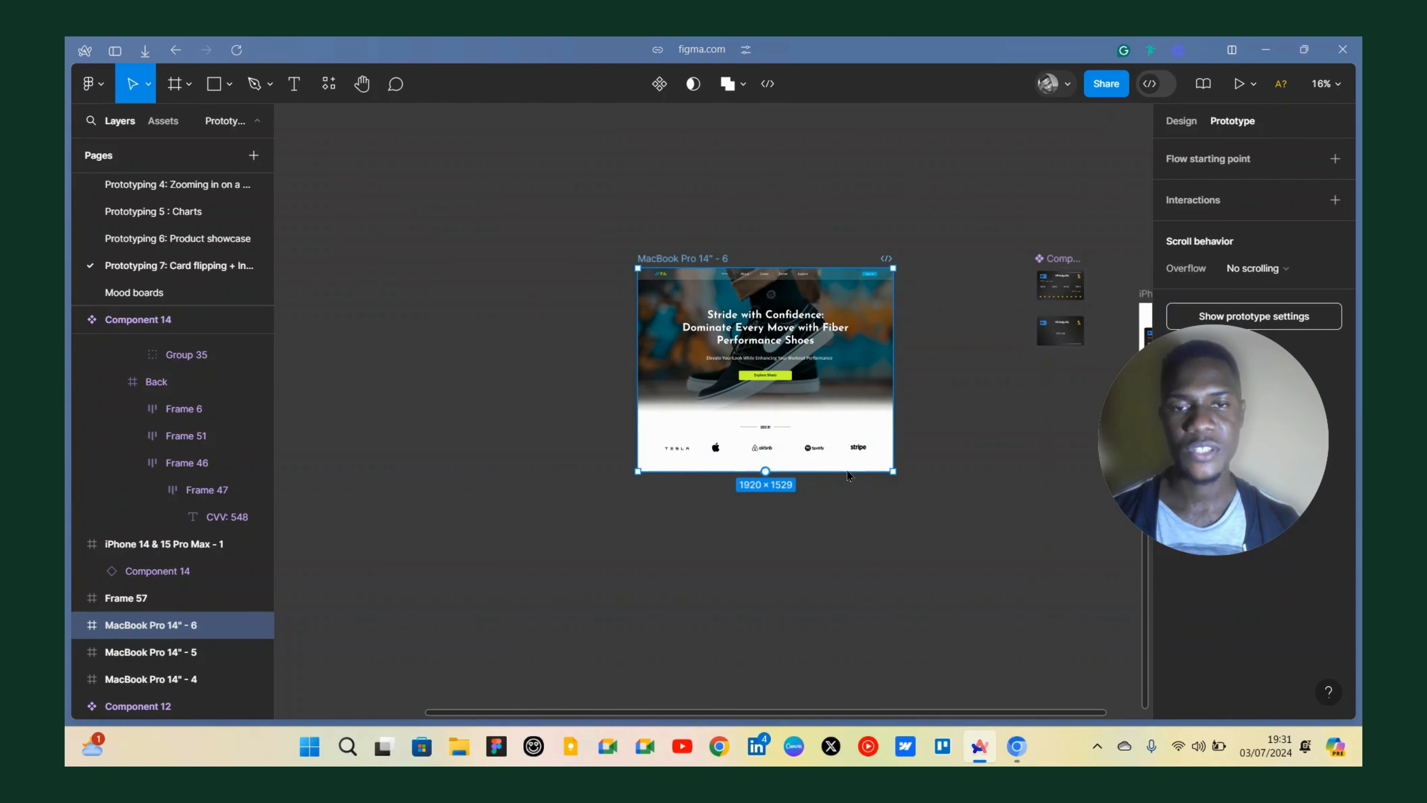
Move Component 14 and the iPhone frame together upward on the canvas.
scroll(848, 475, up, 3)
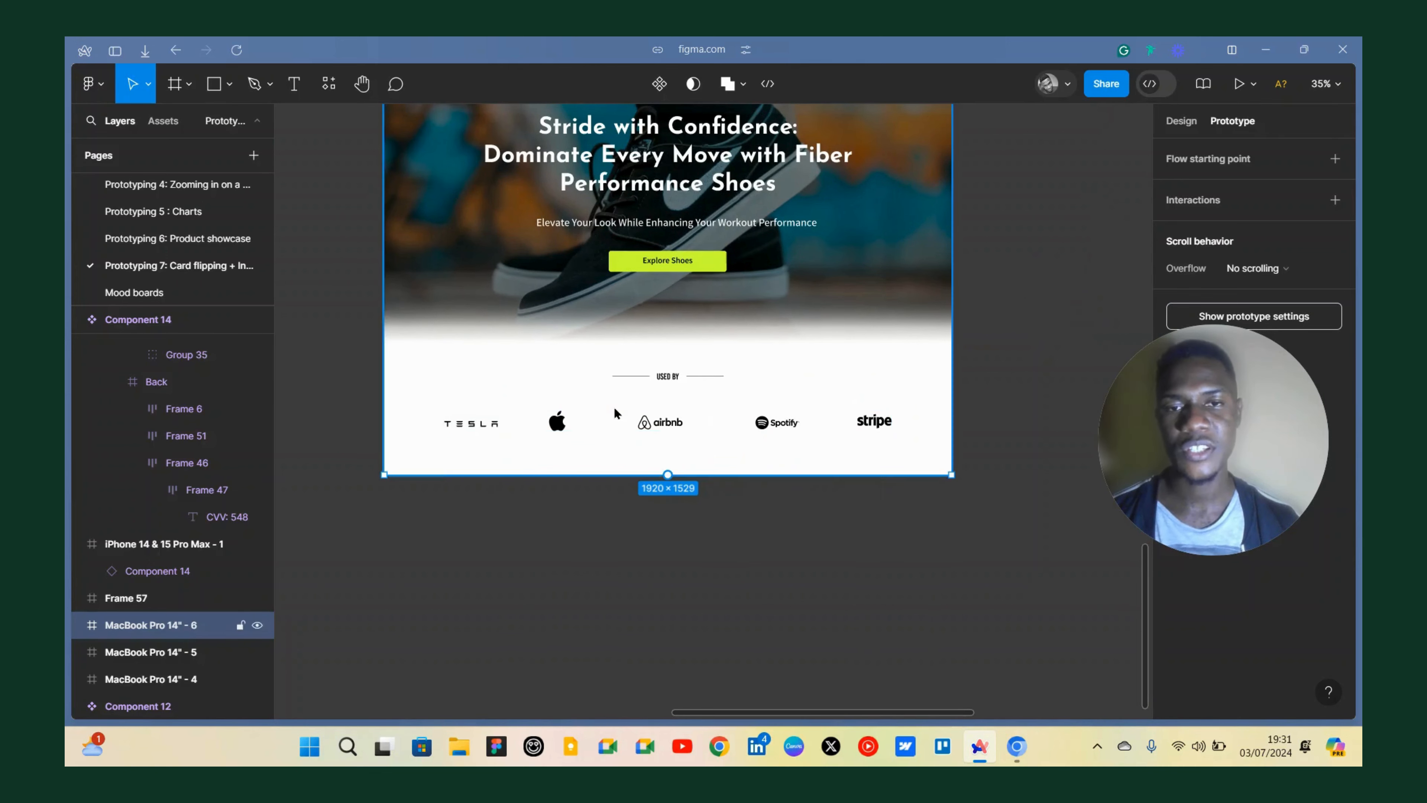
scroll(612, 406, down, 3)
scroll(585, 204, right, 5)
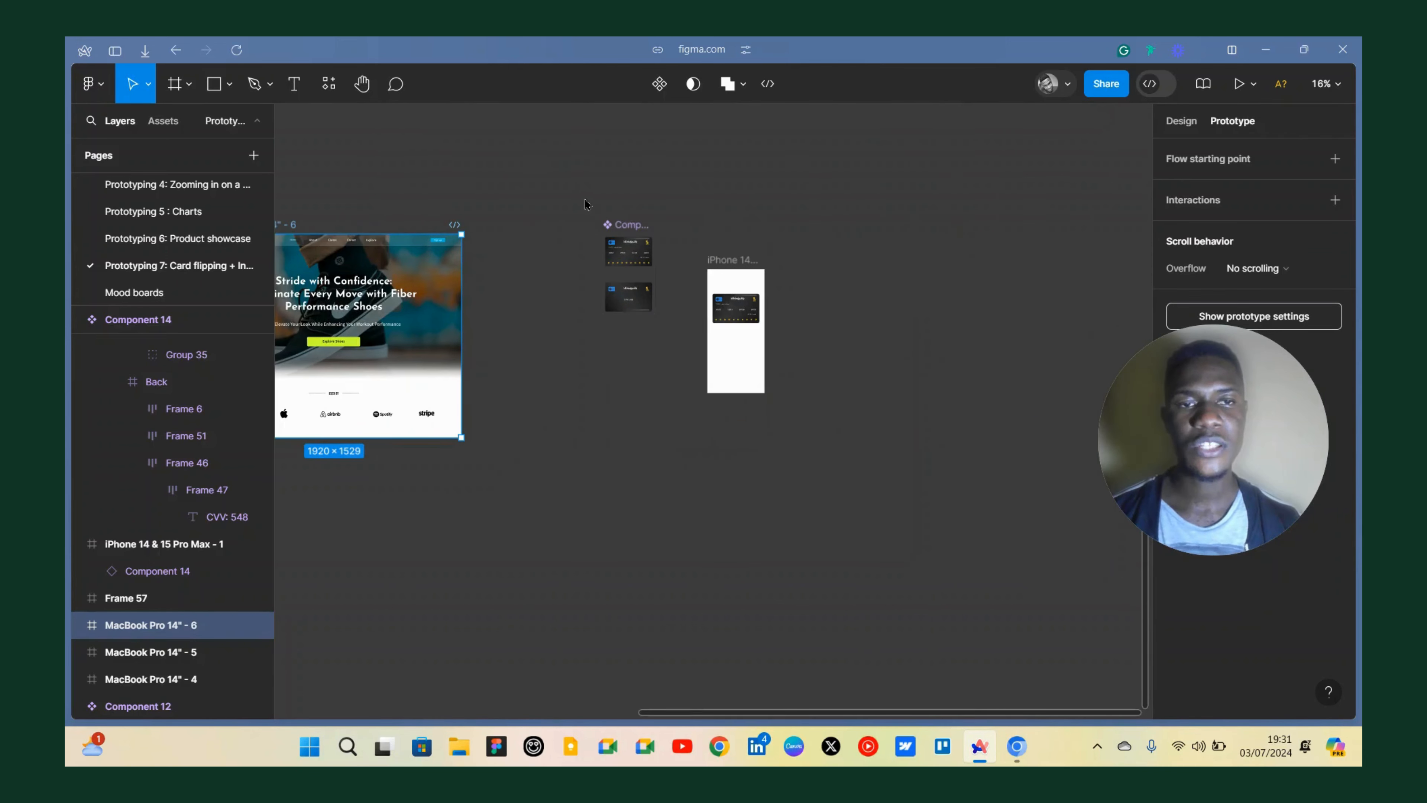
drag(778, 431, 569, 212)
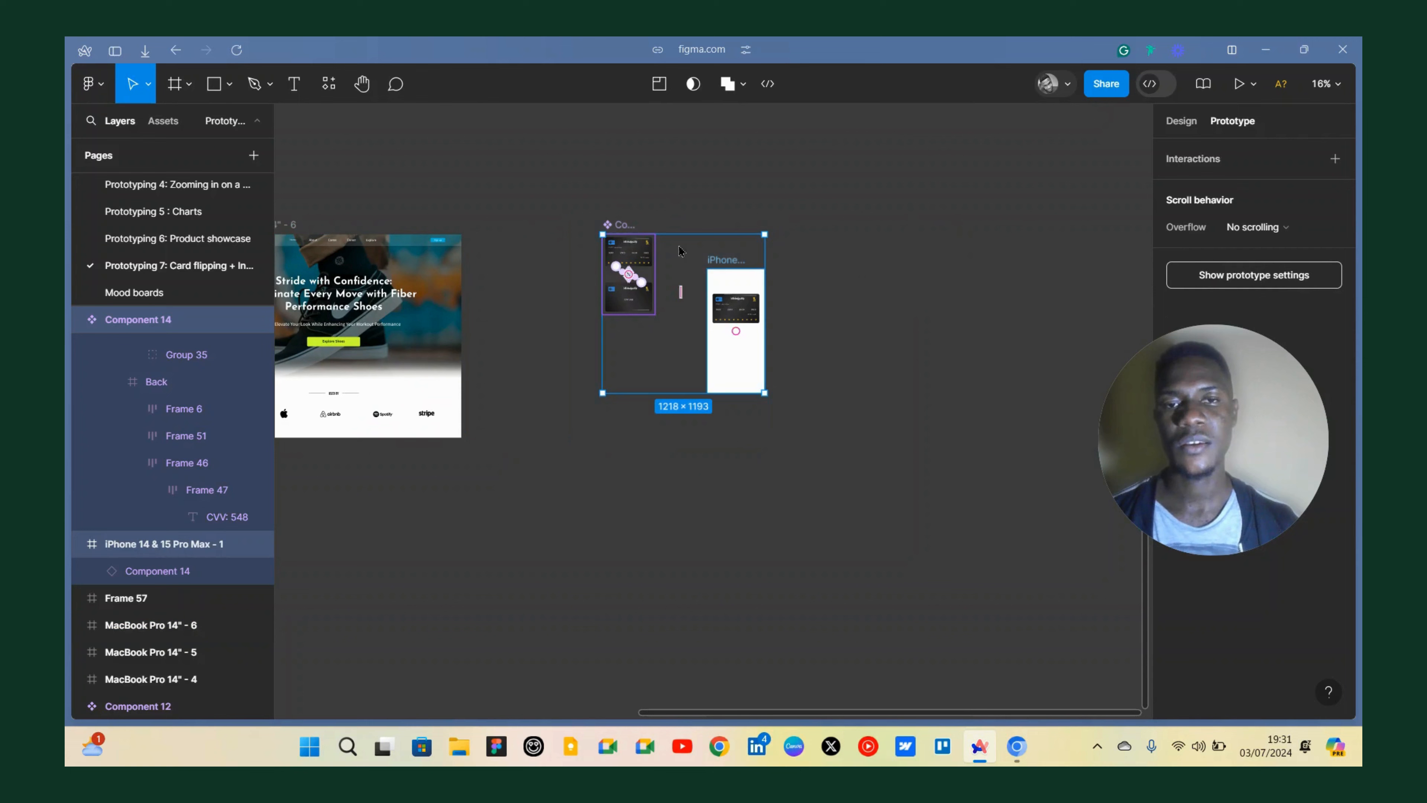
drag(679, 250, 682, 102)
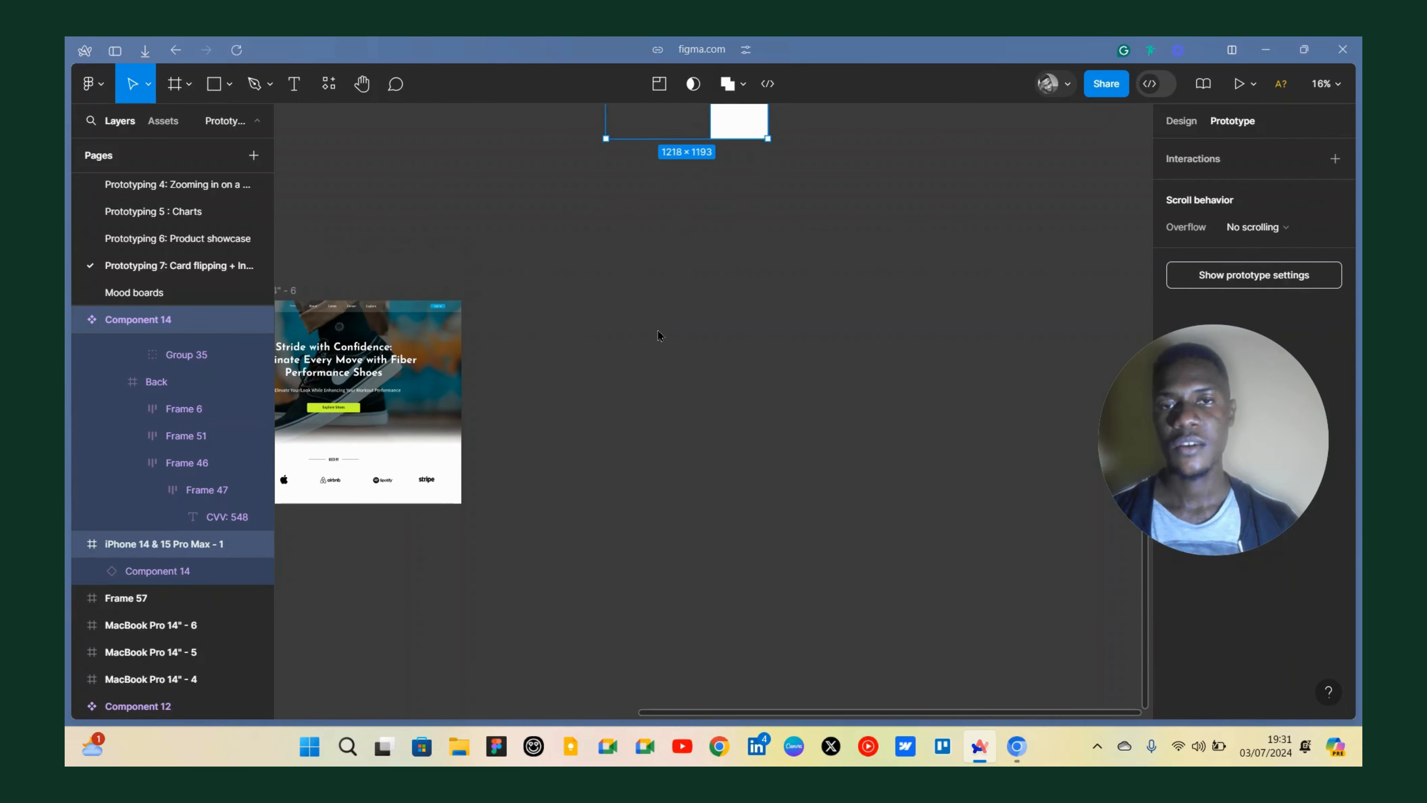
click(716, 379)
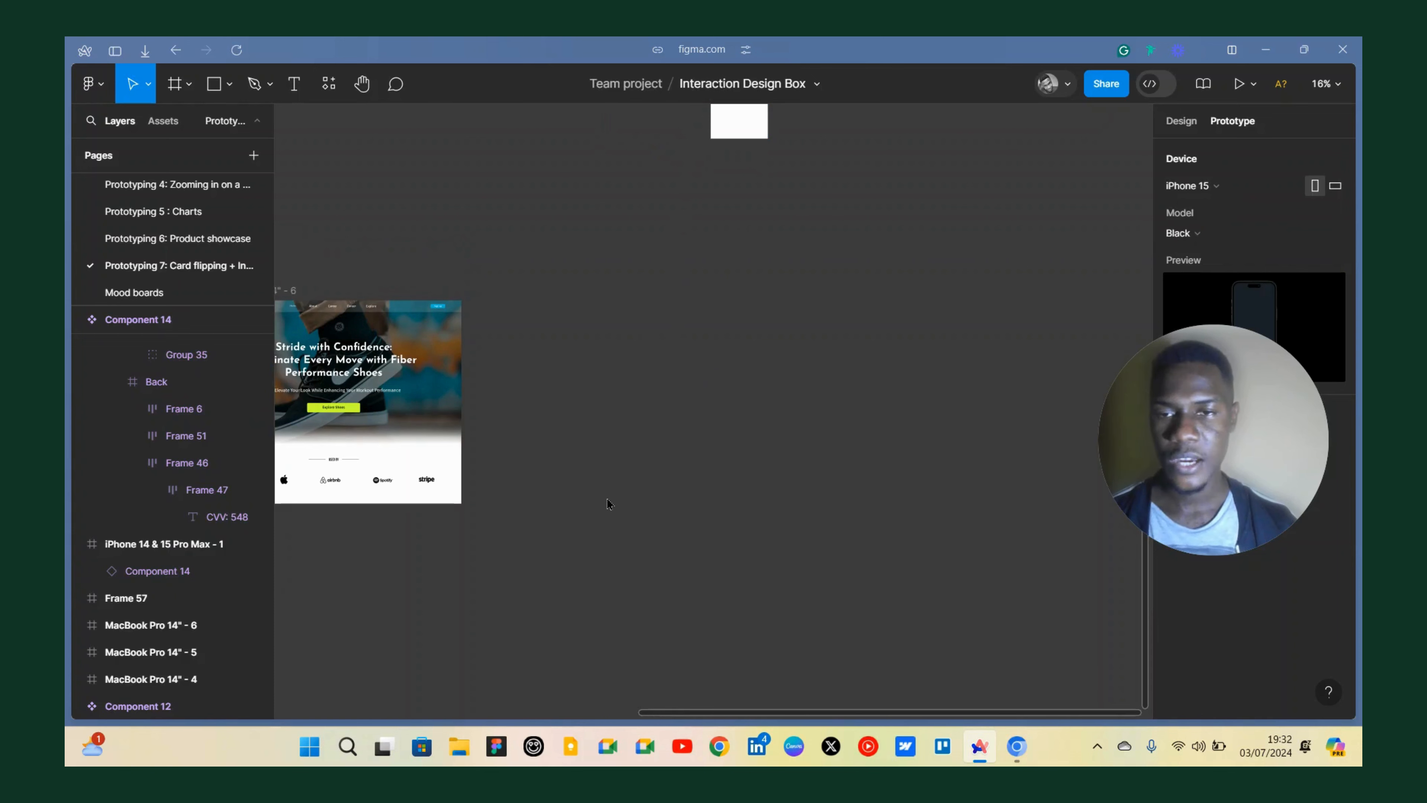
key(f)
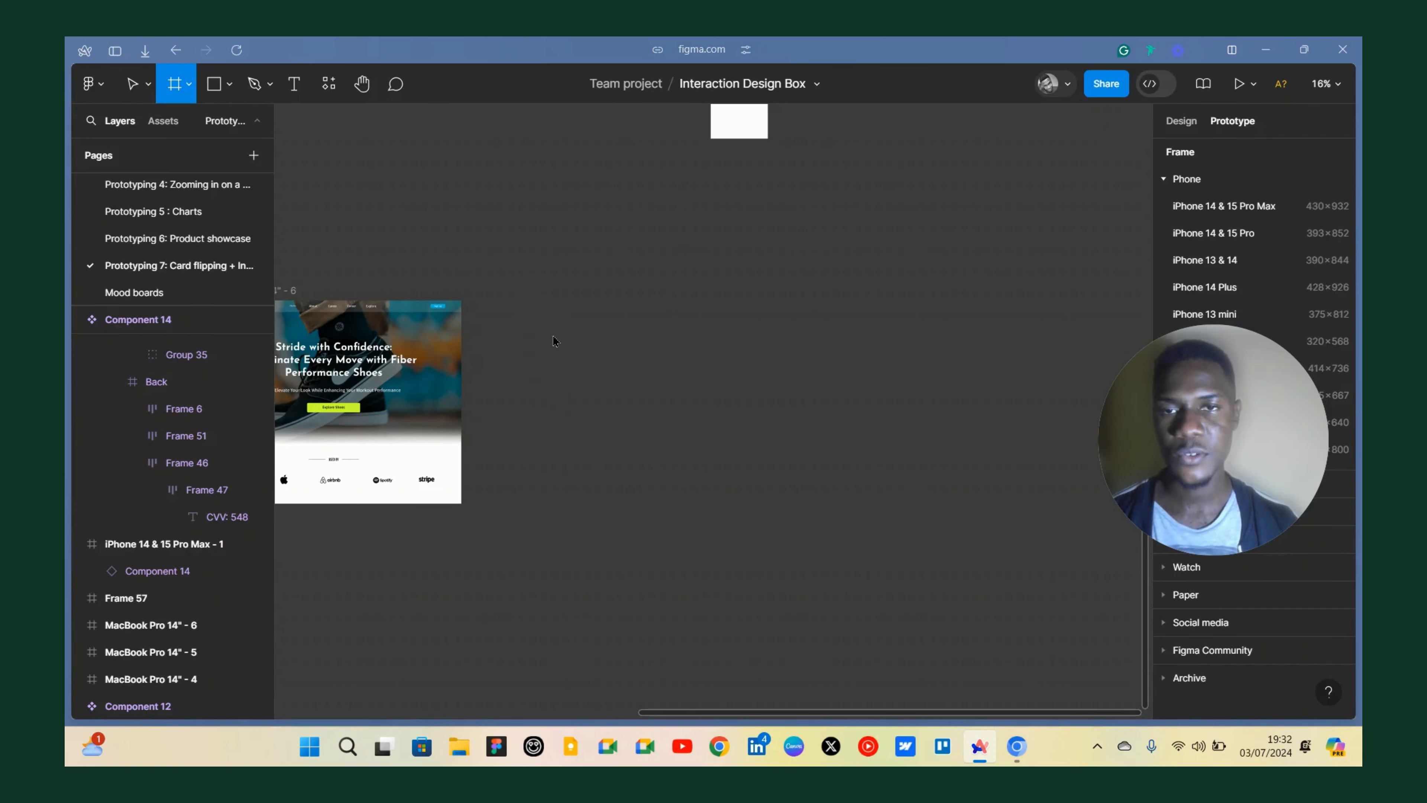
drag(558, 335, 531, 291)
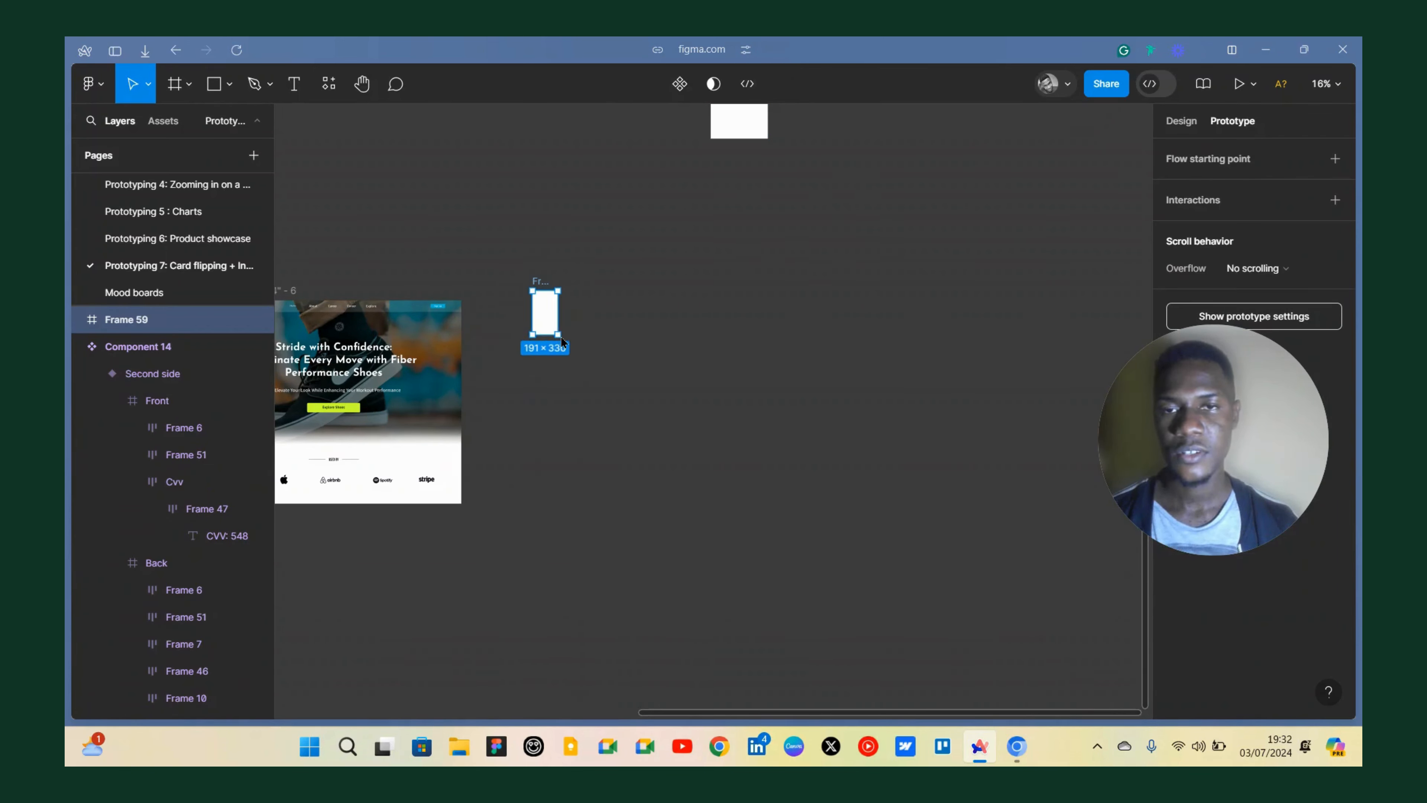
scroll(563, 366, up, 5)
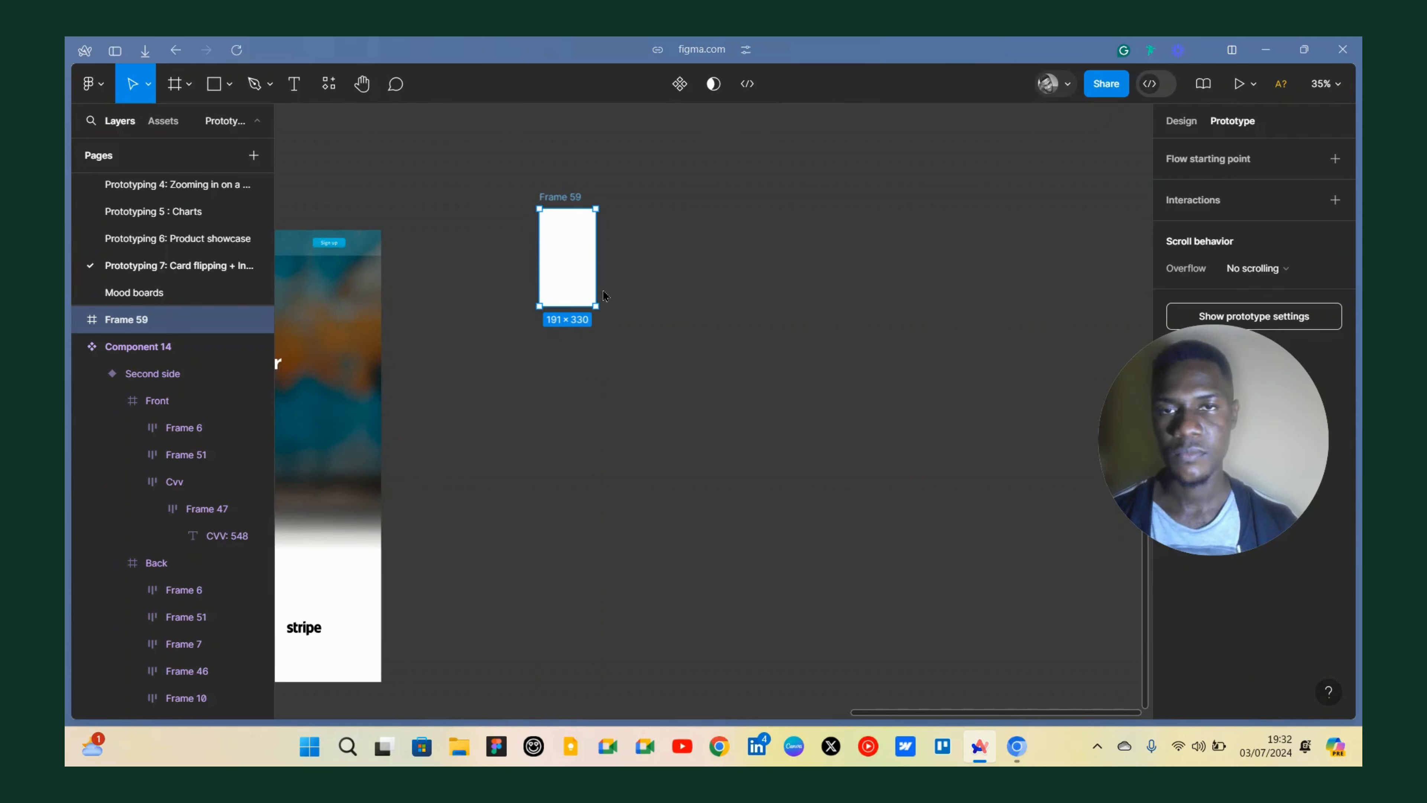
key(Delete)
Draw a new frame about 2012 × 1421 beside the MacBook Pro 14" - 6 frame.
key(f)
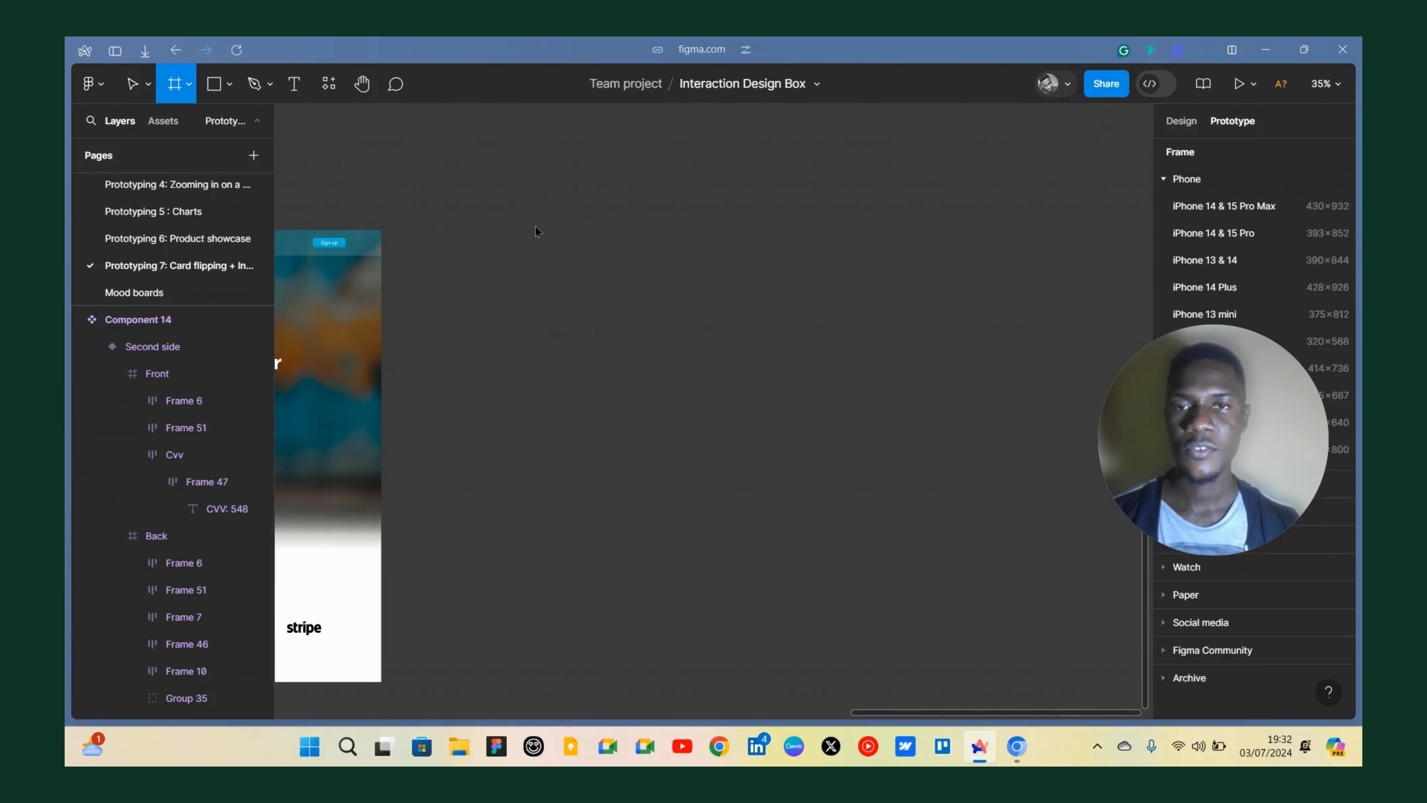
drag(533, 230, 1129, 651)
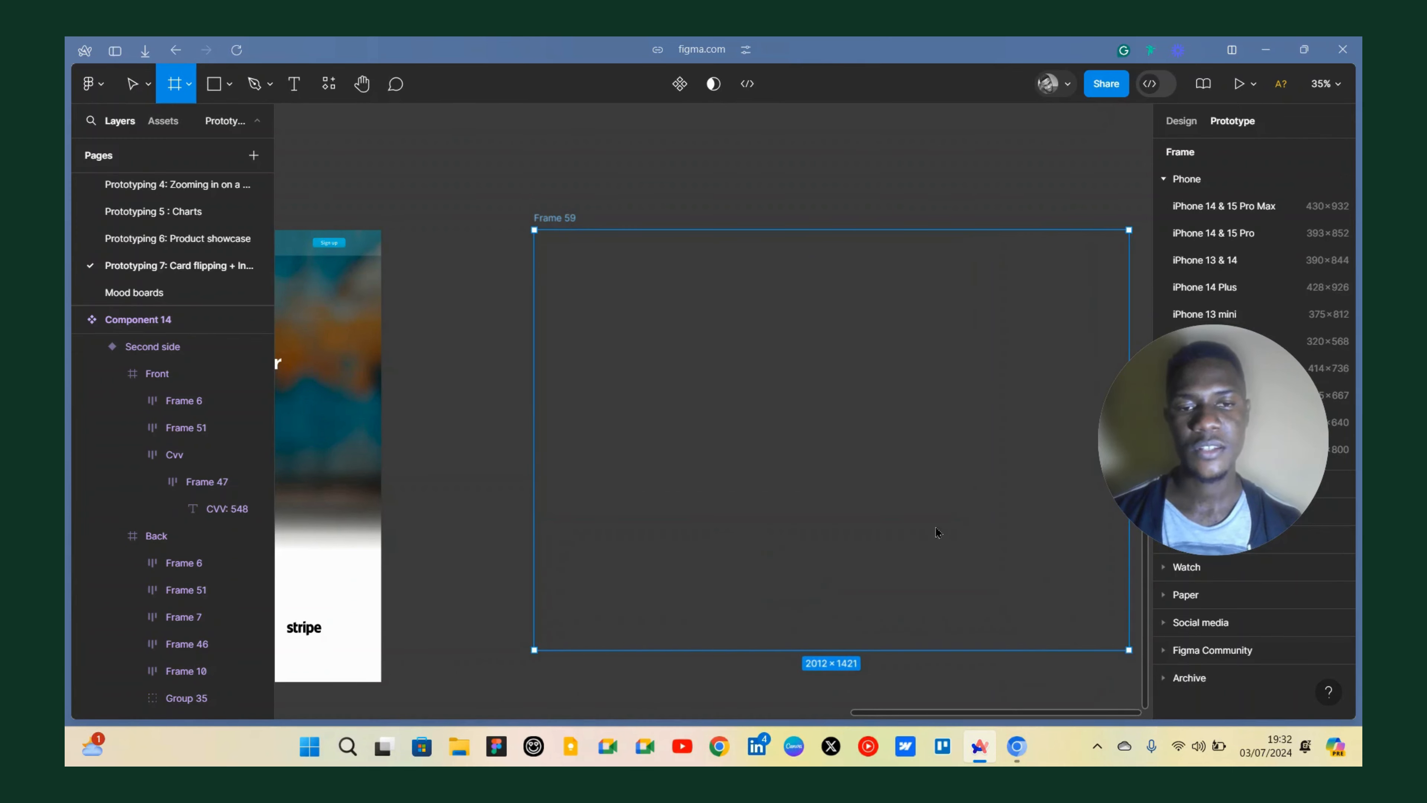
scroll(835, 430, down, 5)
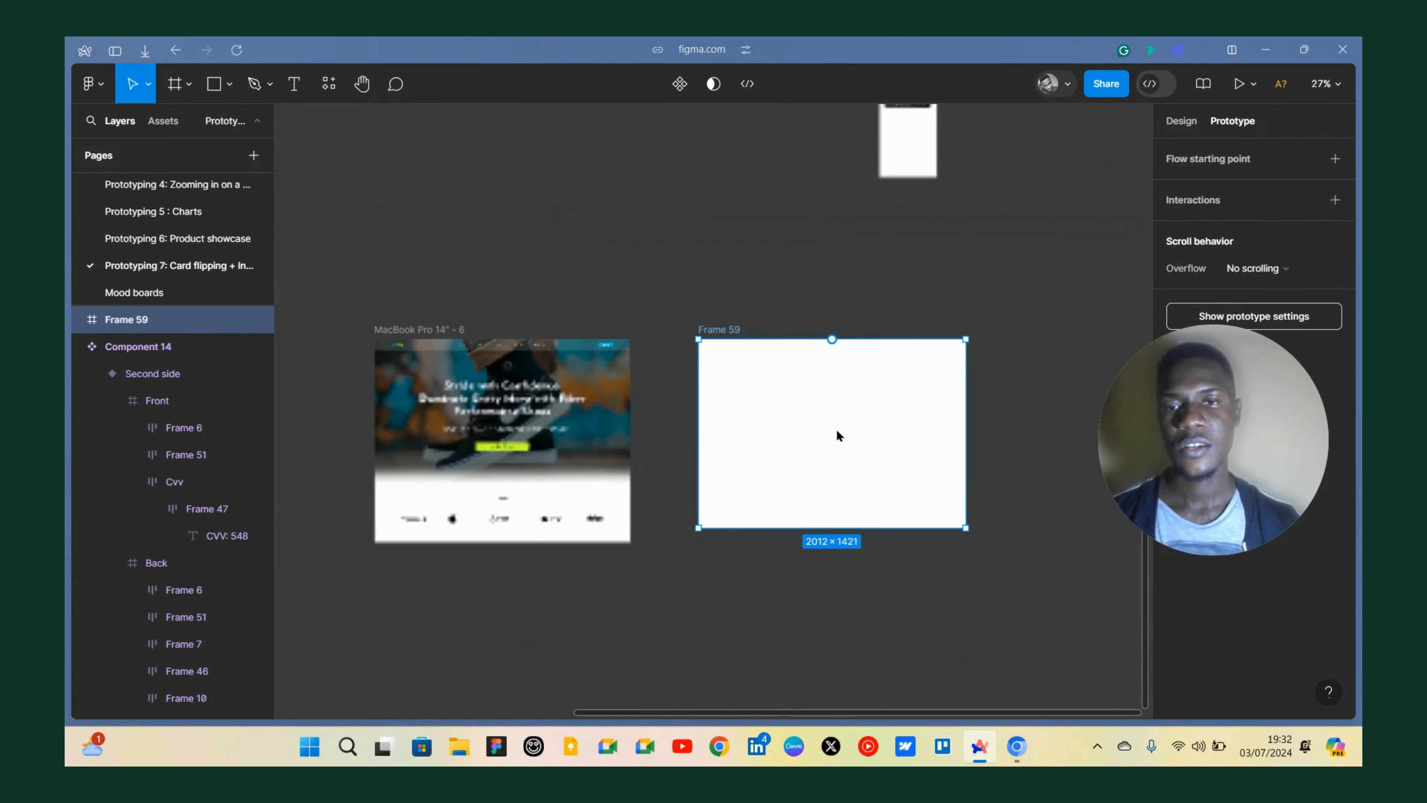
Duplicate the logo row from the MacBook Pro 14" - 6 frame and move the copy into the new frame.
click(515, 517)
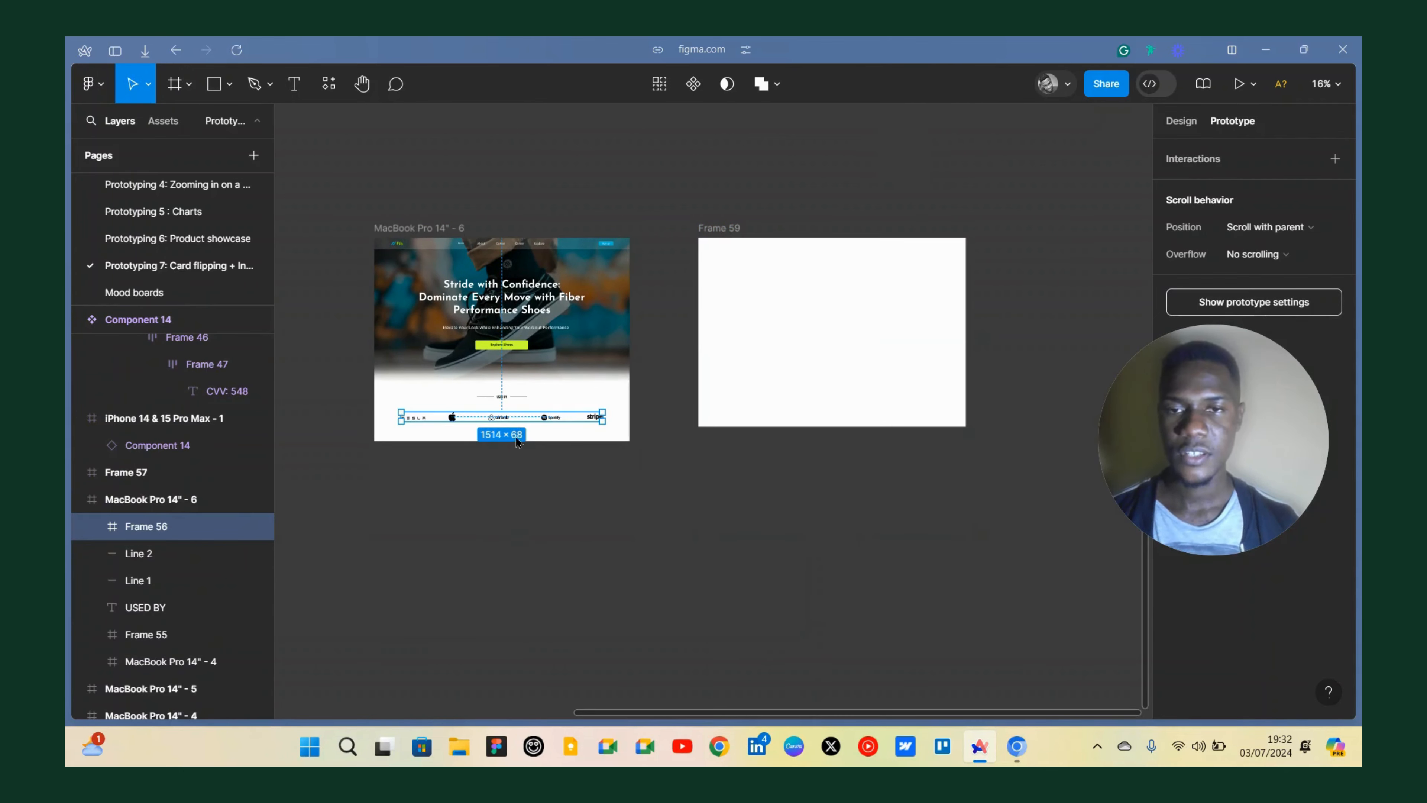
scroll(515, 518, up, 4)
scroll(504, 422, down, 2)
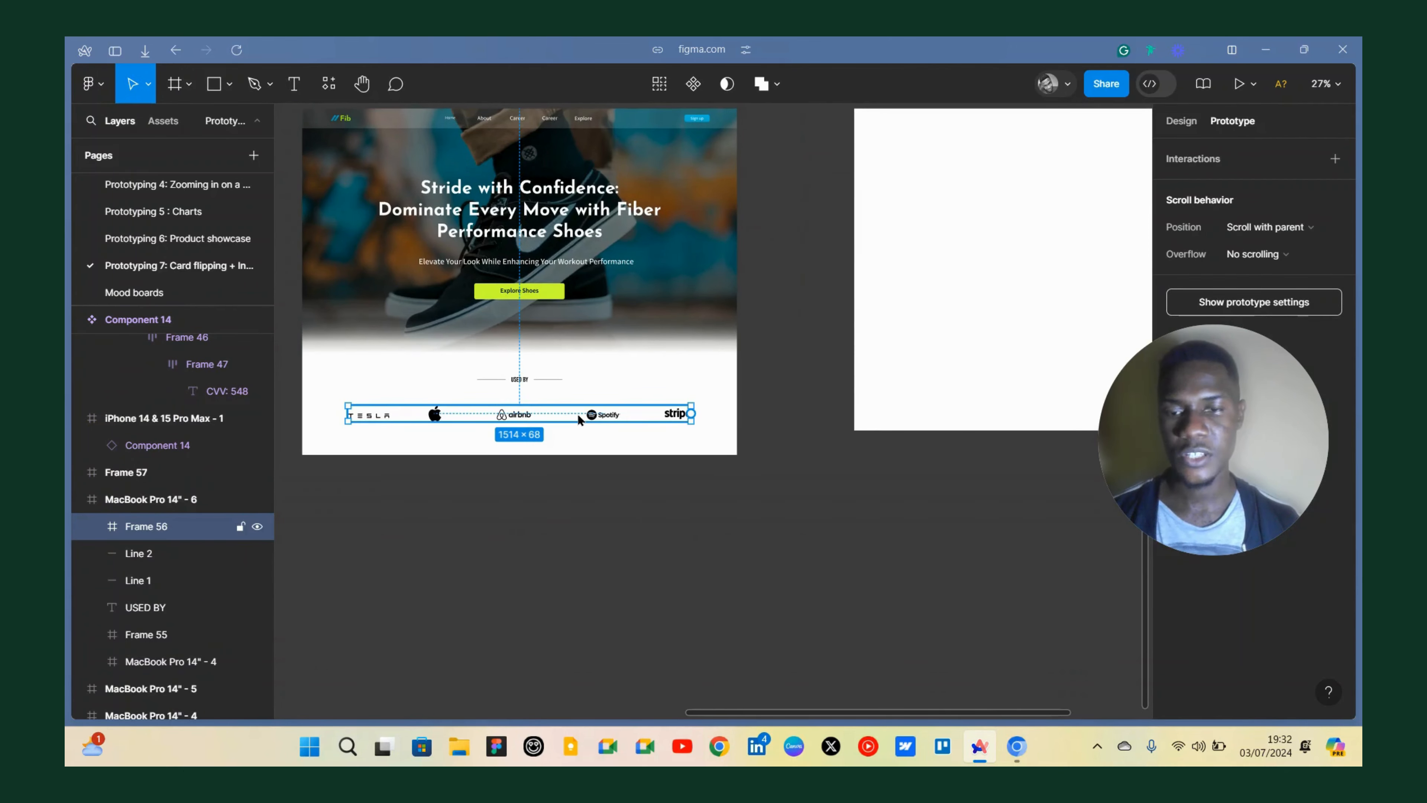
key(ctrl+d)
drag(888, 342, 1079, 209)
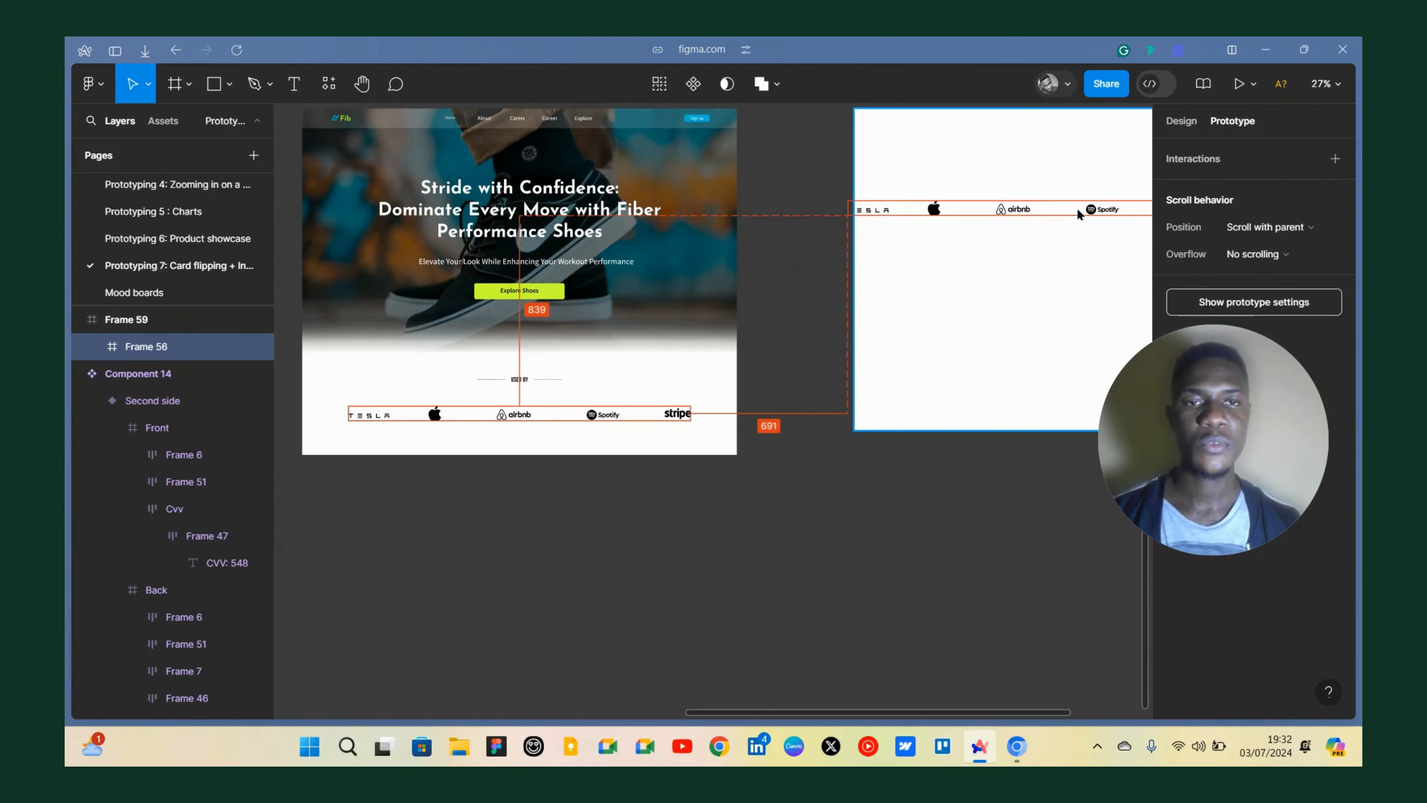
Inspect the new frame and its copied logo row at different zoom levels.
scroll(756, 294, right, 5)
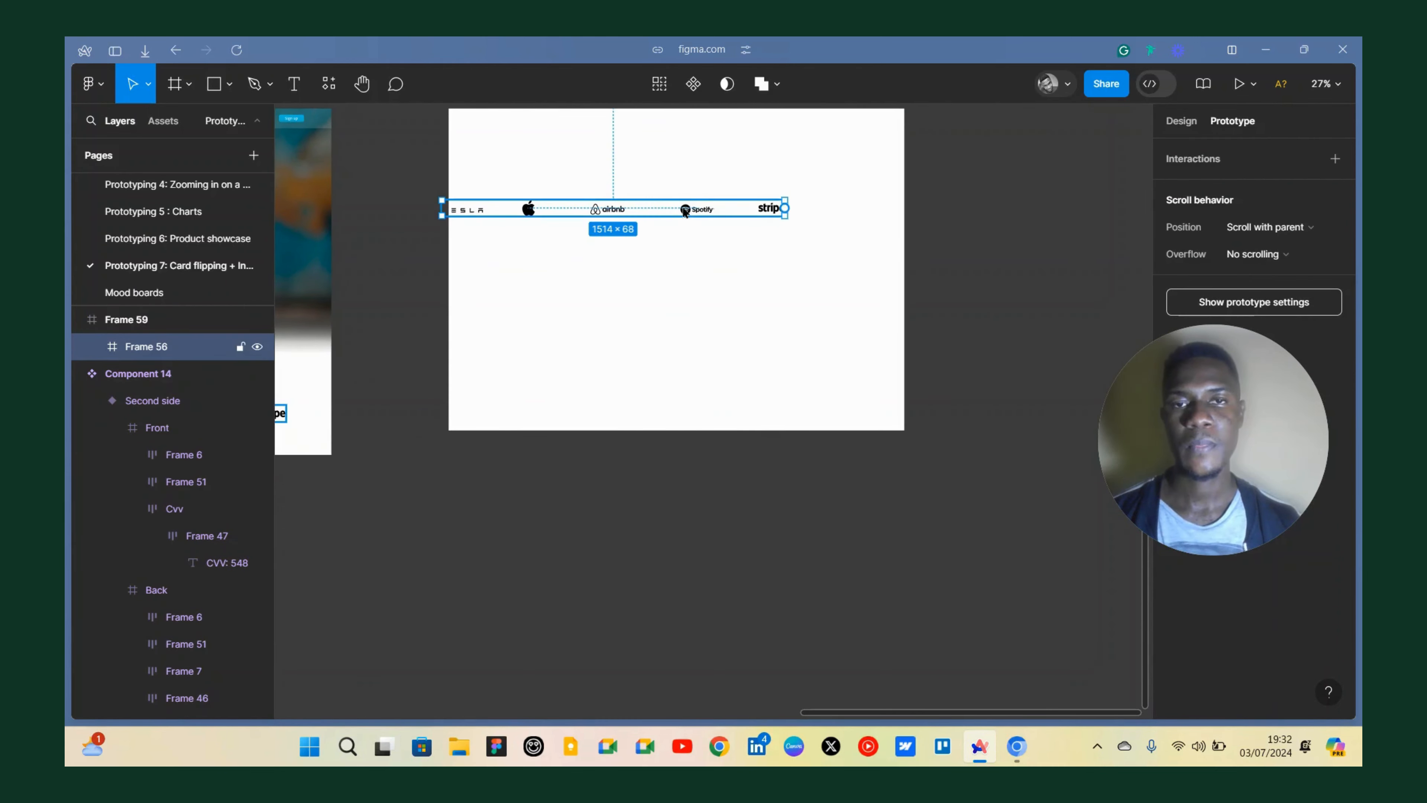
scroll(716, 216, down, 3)
click(783, 242)
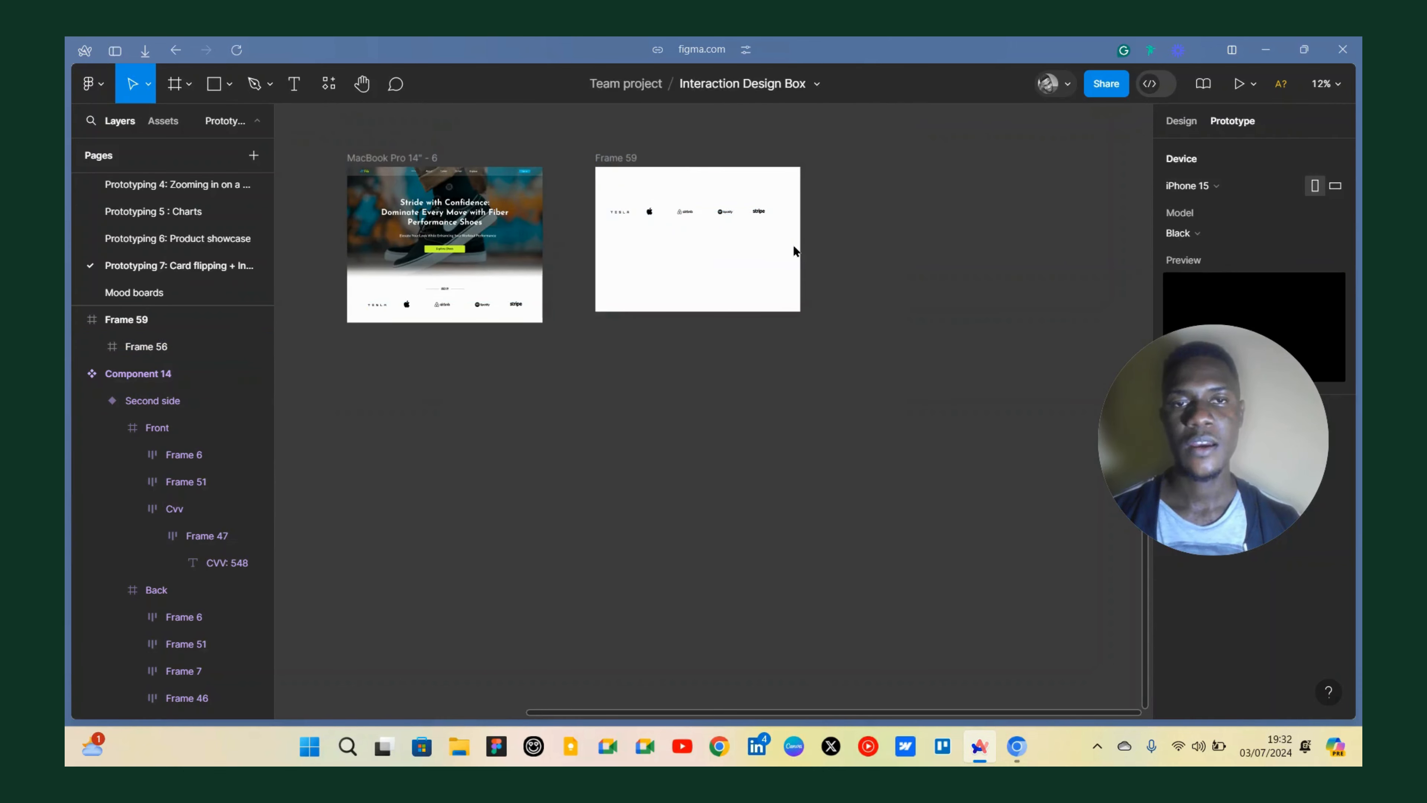
click(801, 253)
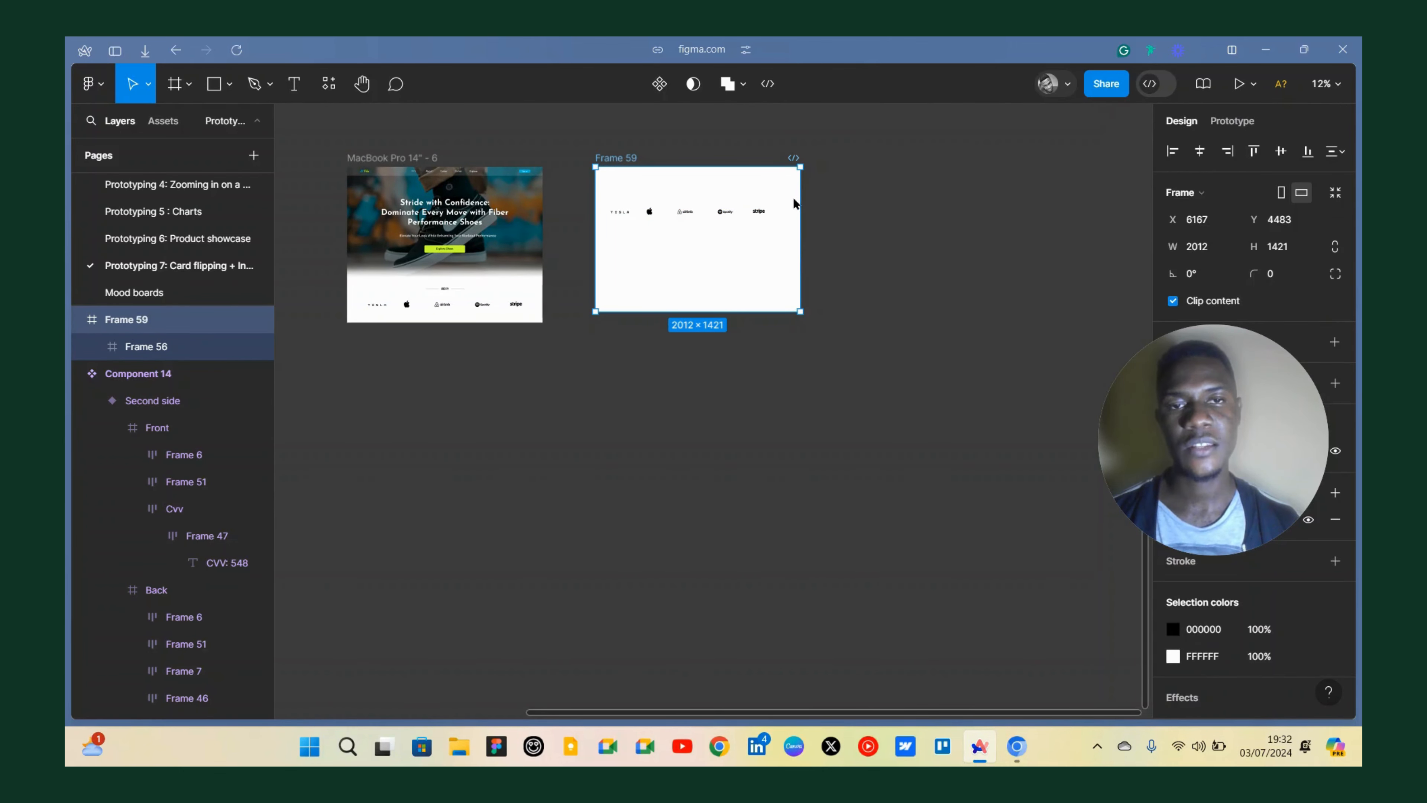
scroll(814, 206, up, 3)
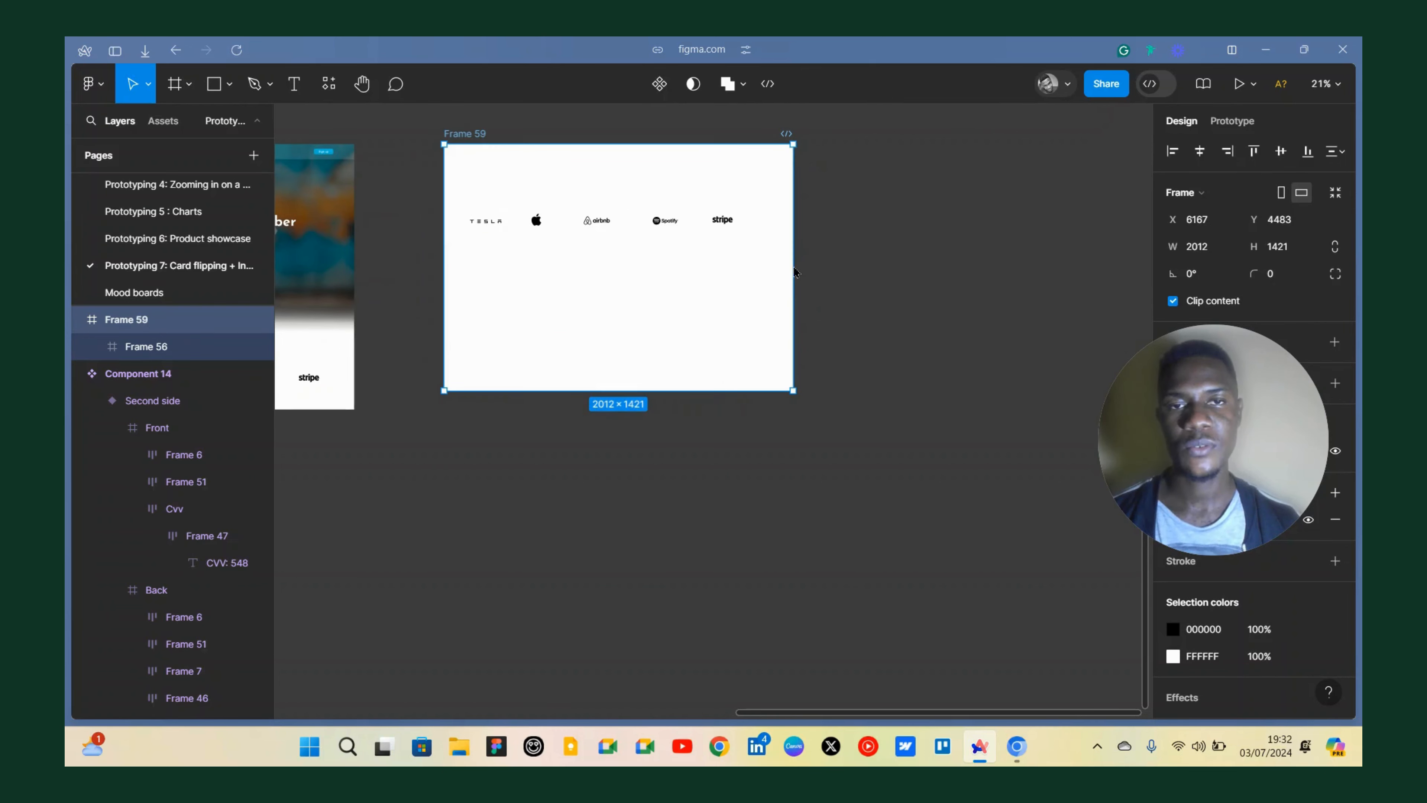
click(749, 293)
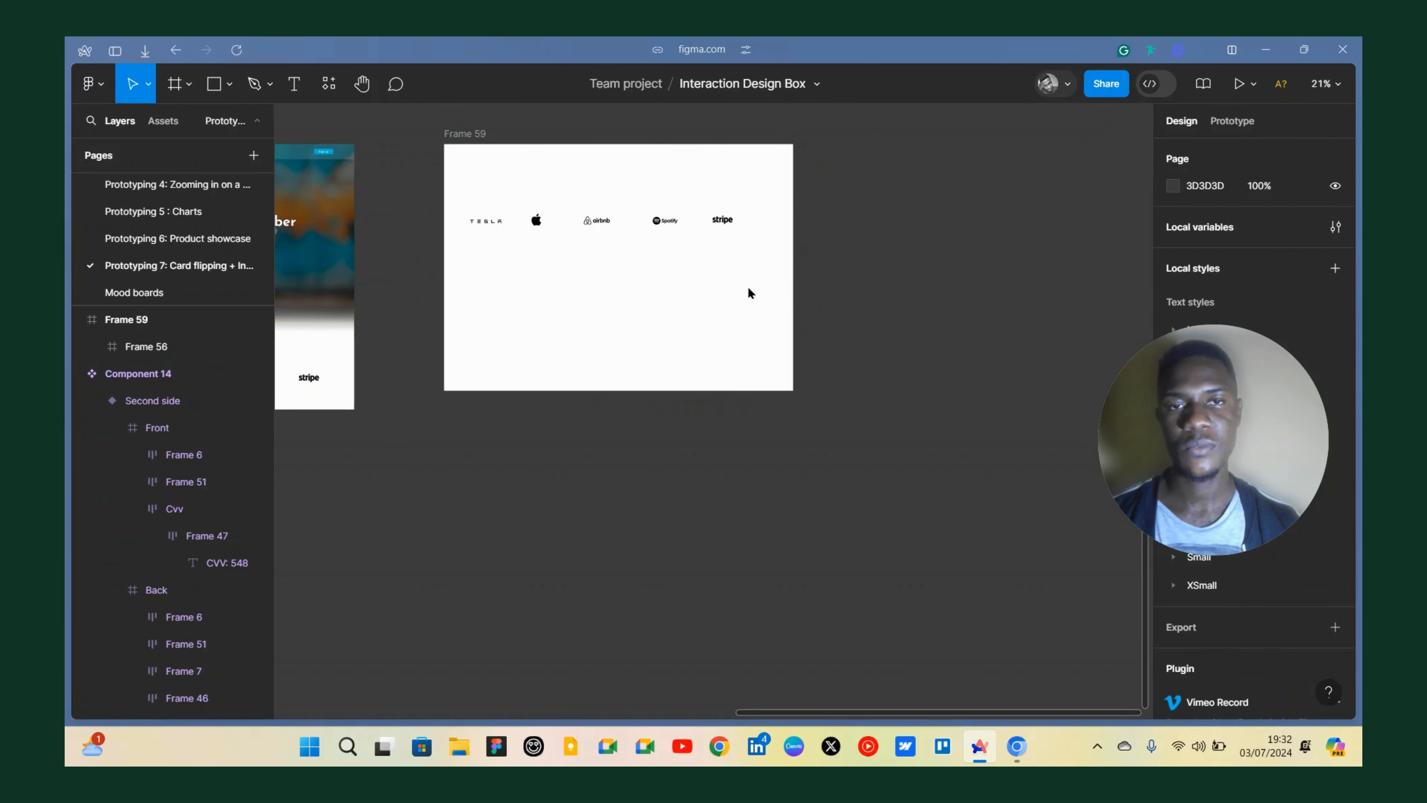
click(775, 281)
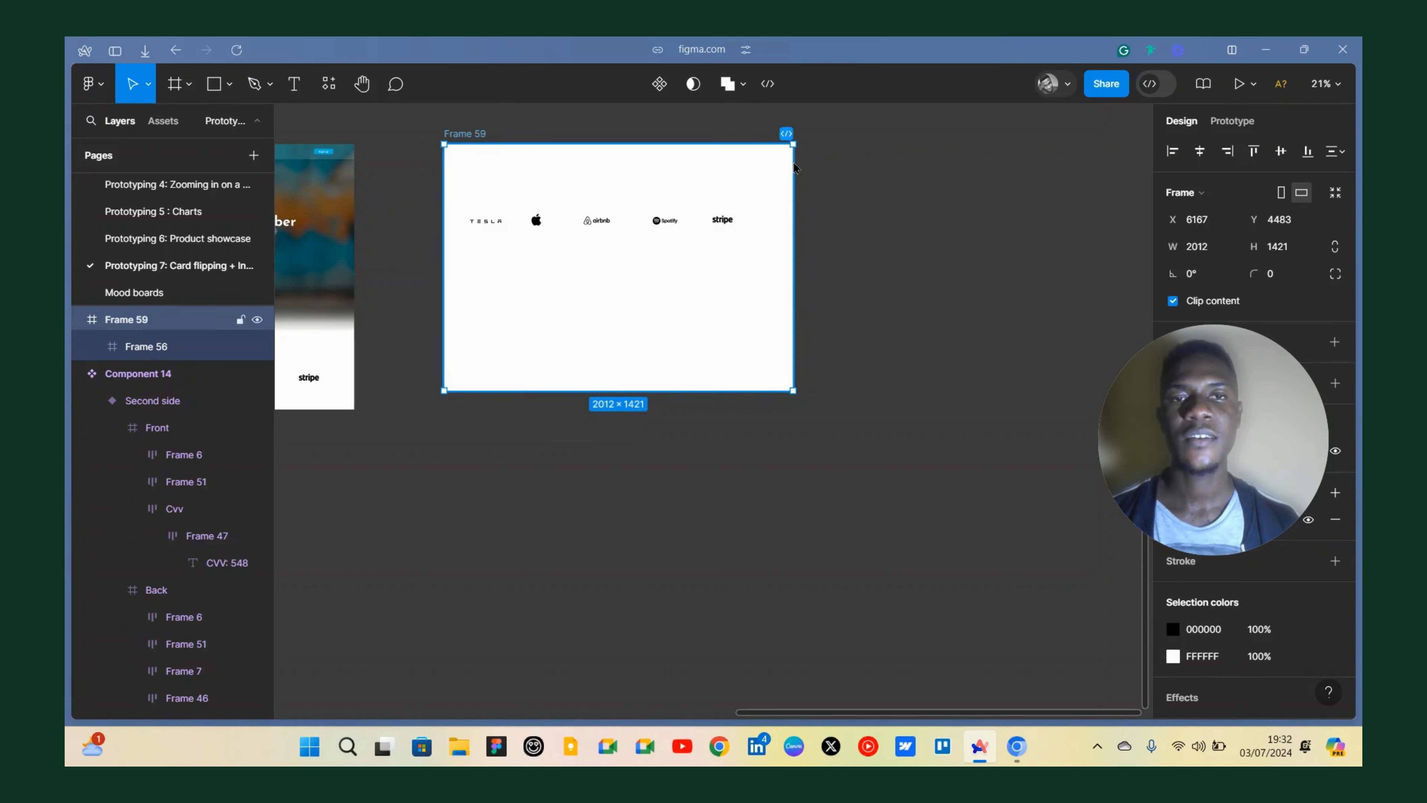
scroll(804, 236, up, 5)
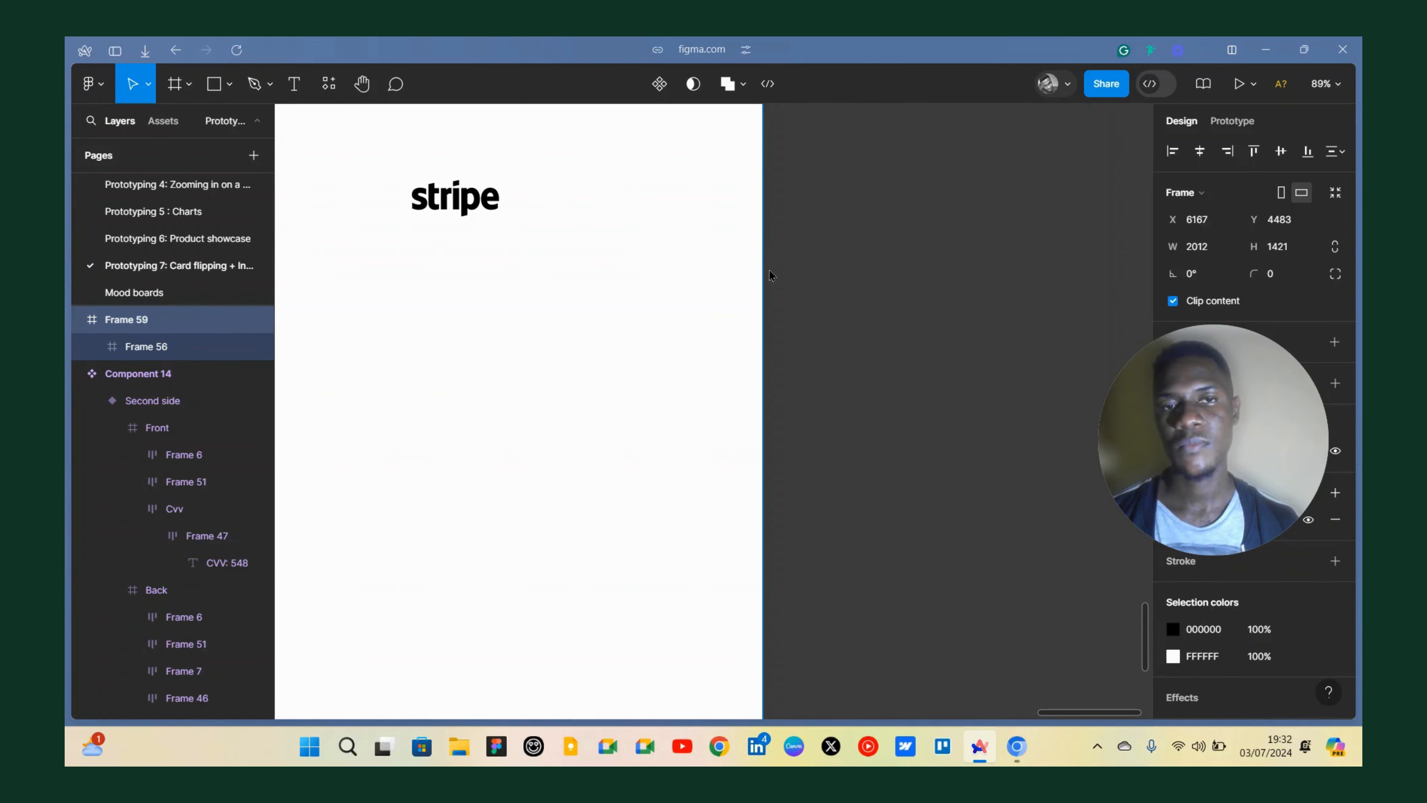
ctrl+scroll(770, 275, down, 5)
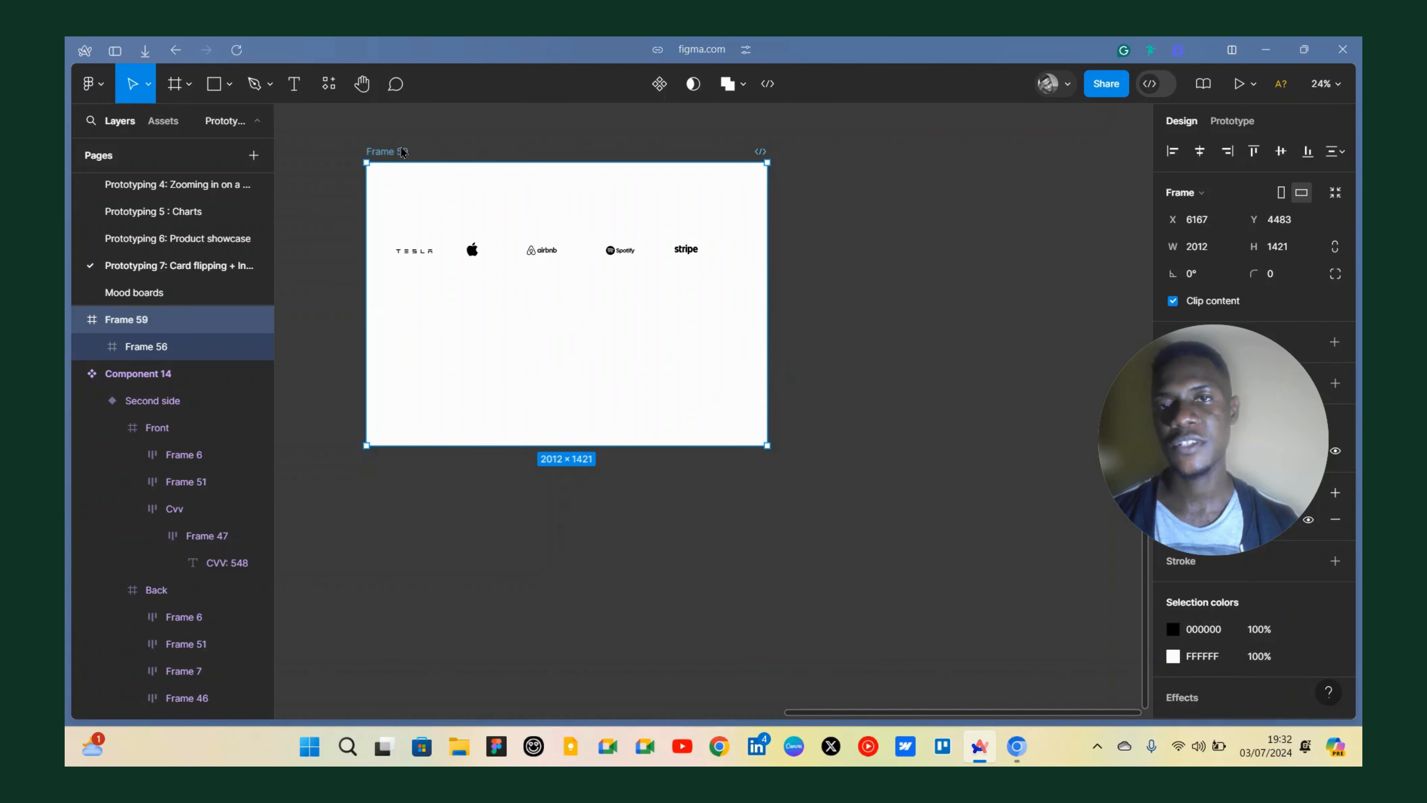
key(Escape)
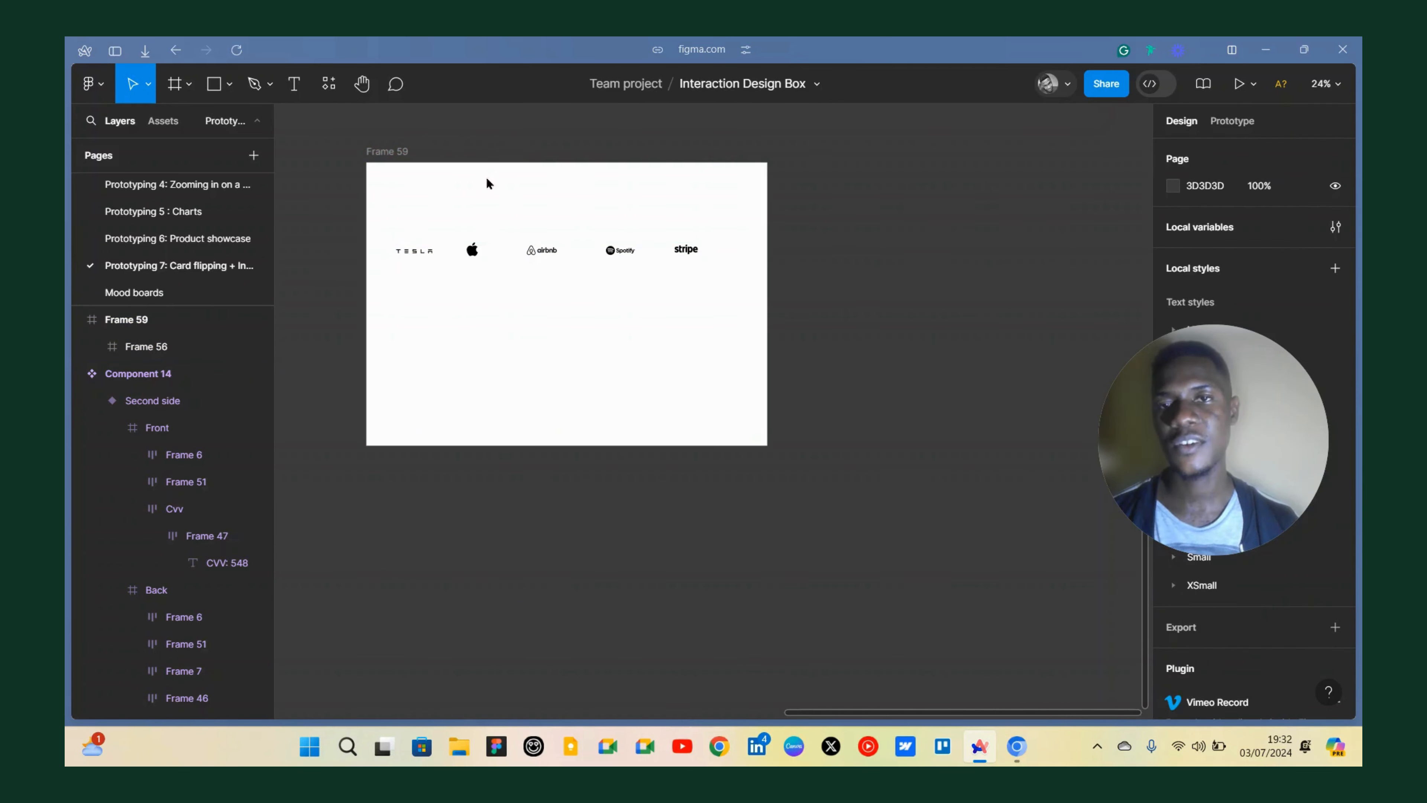
click(724, 203)
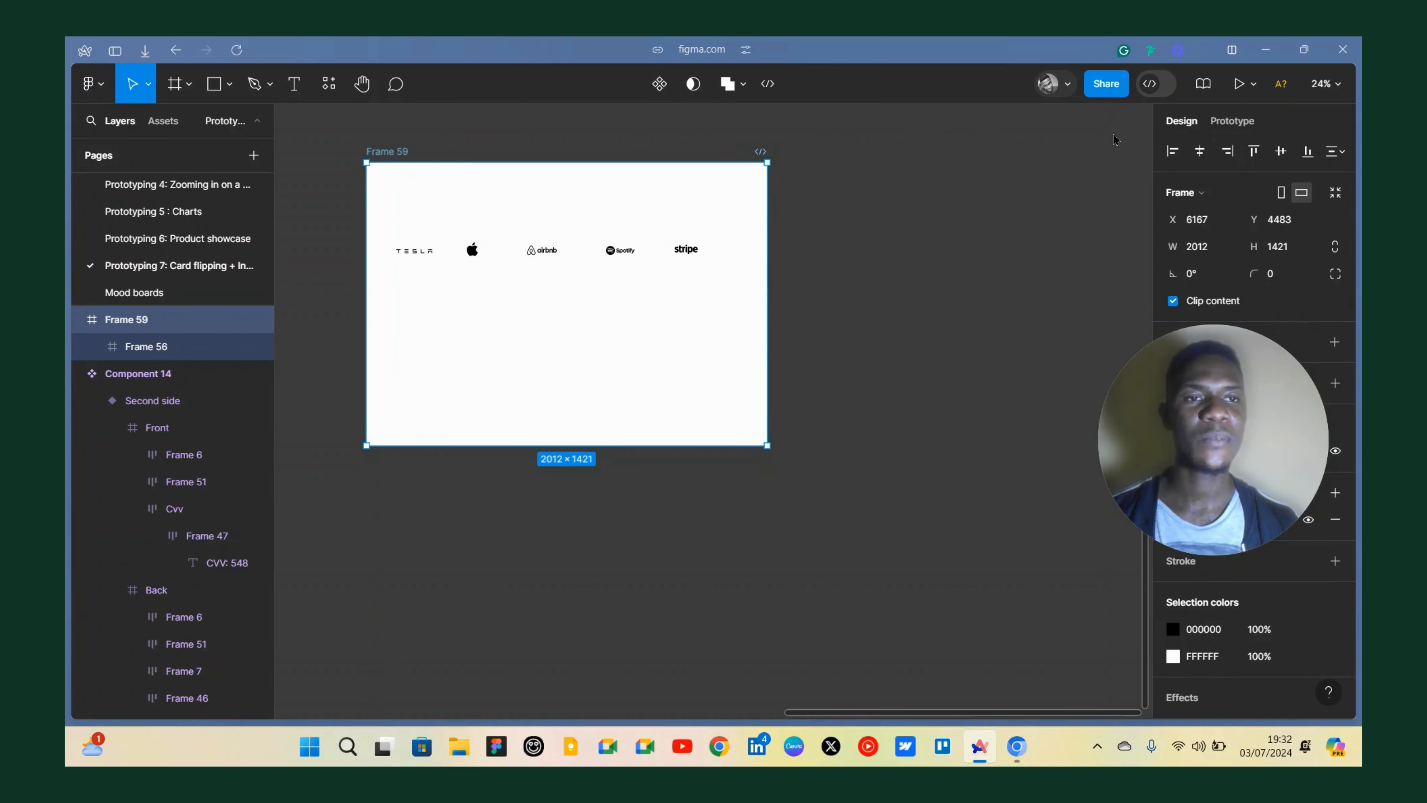
Move the copied logo row out of the new frame to just below it.
click(925, 183)
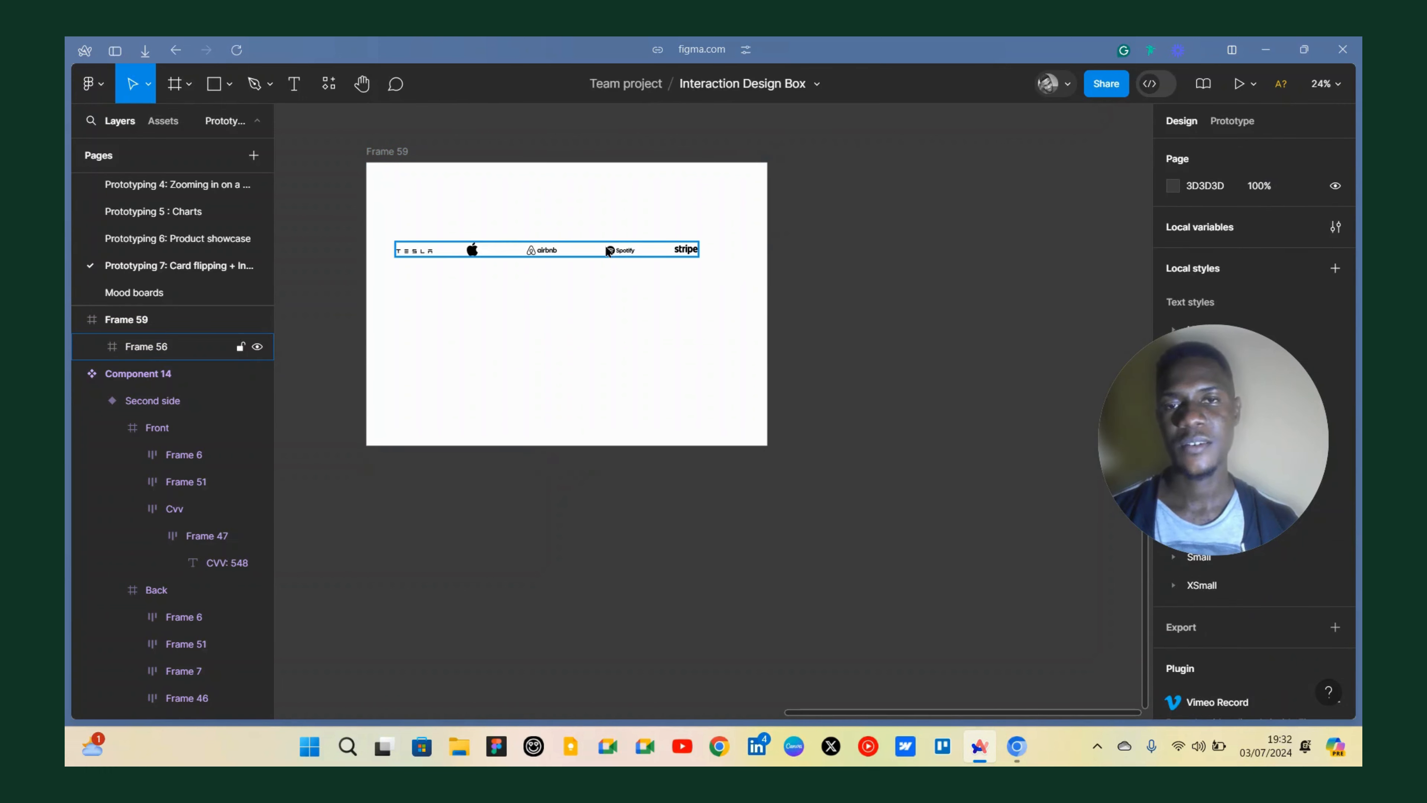
drag(609, 251, 608, 525)
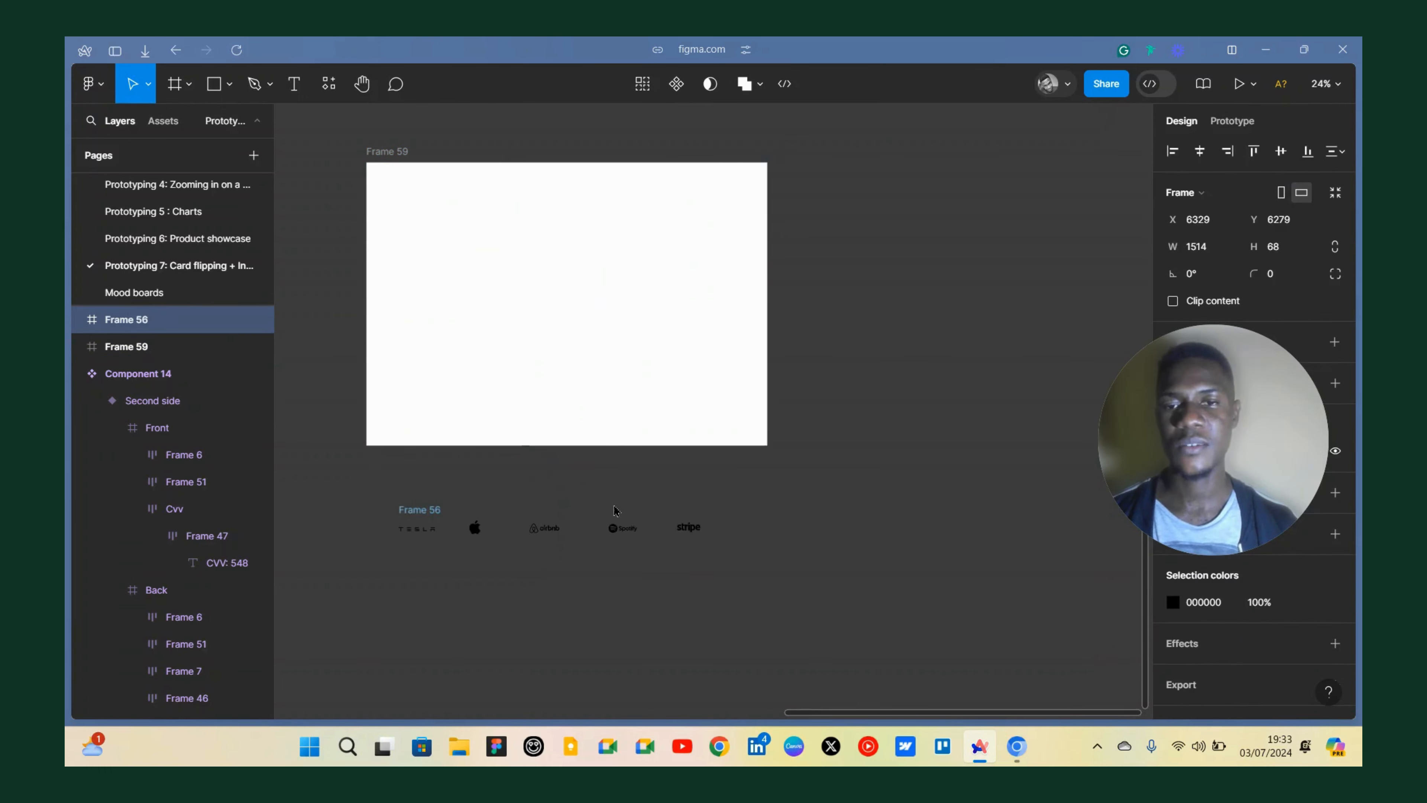
scroll(614, 510, down, 3)
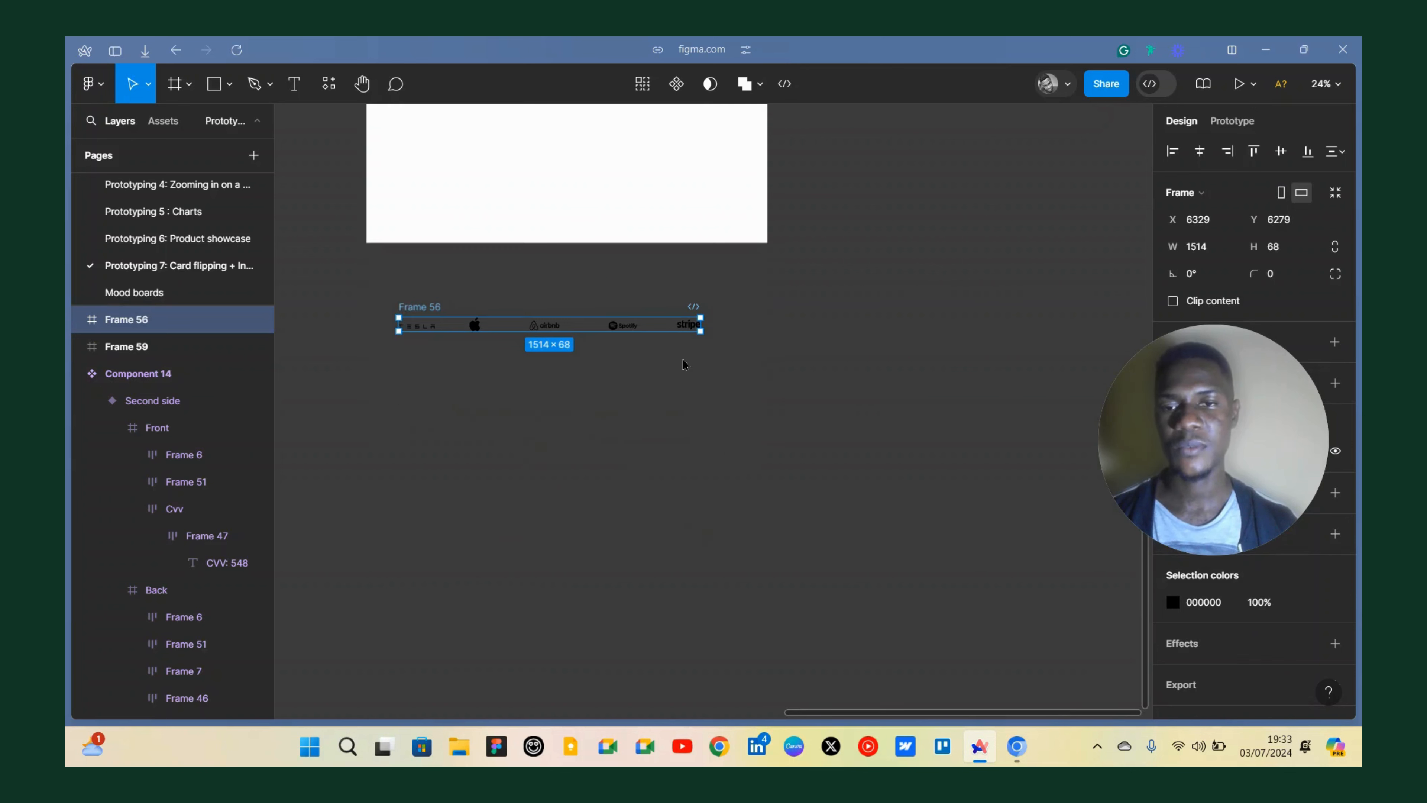
click(753, 330)
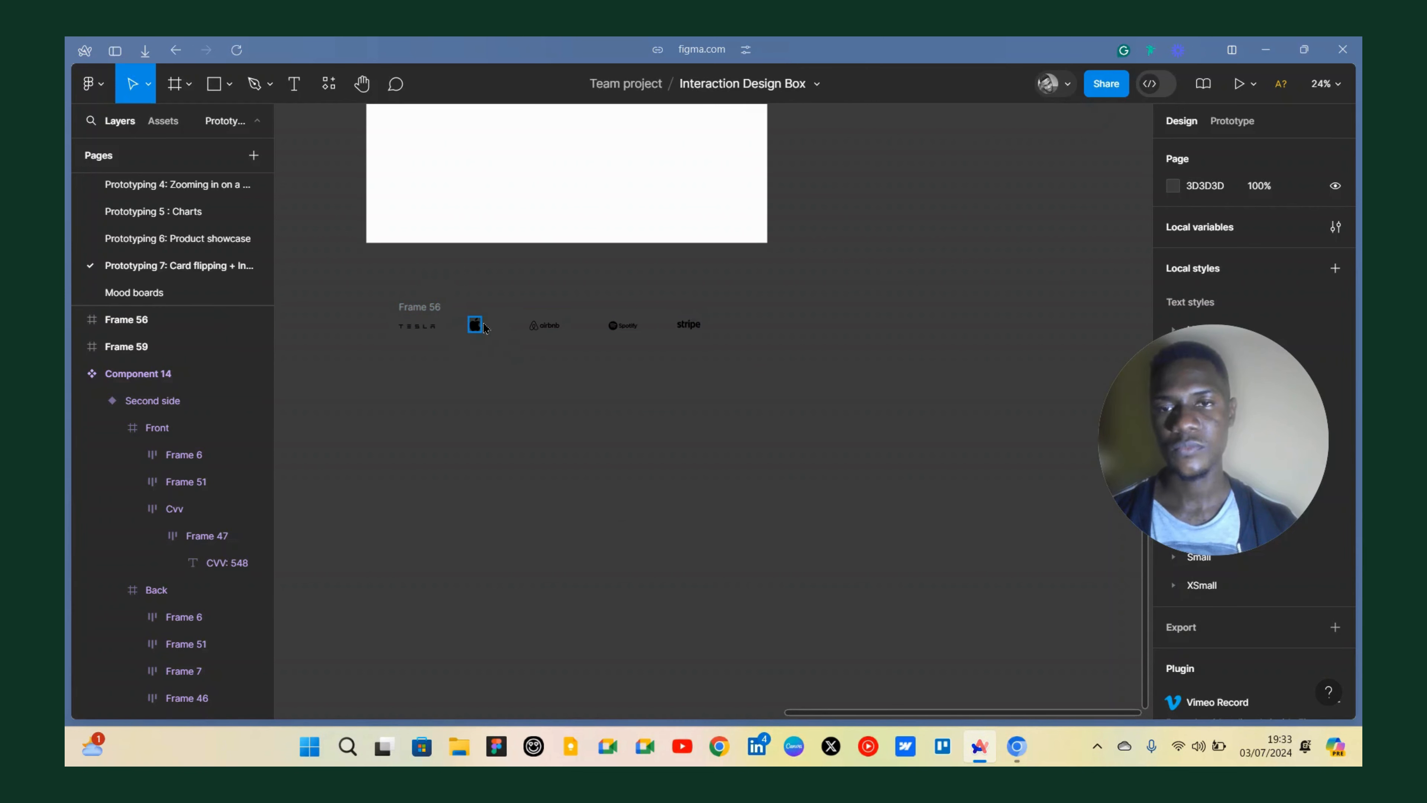
Draw a wide frame about 6212 × 1518 below the logo row and move the logo row into it.
scroll(474, 323, up, 3)
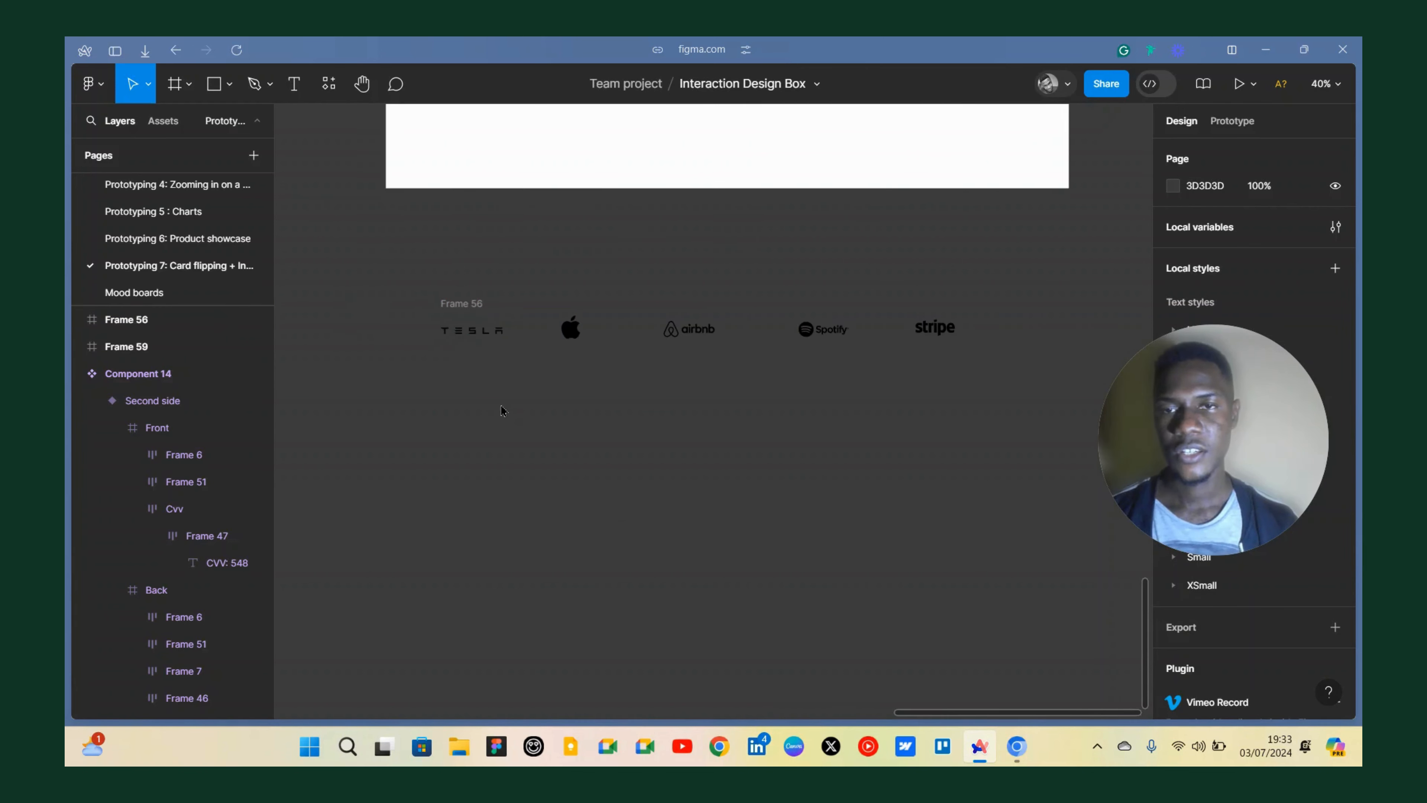
scroll(500, 405, down, 3)
click(657, 251)
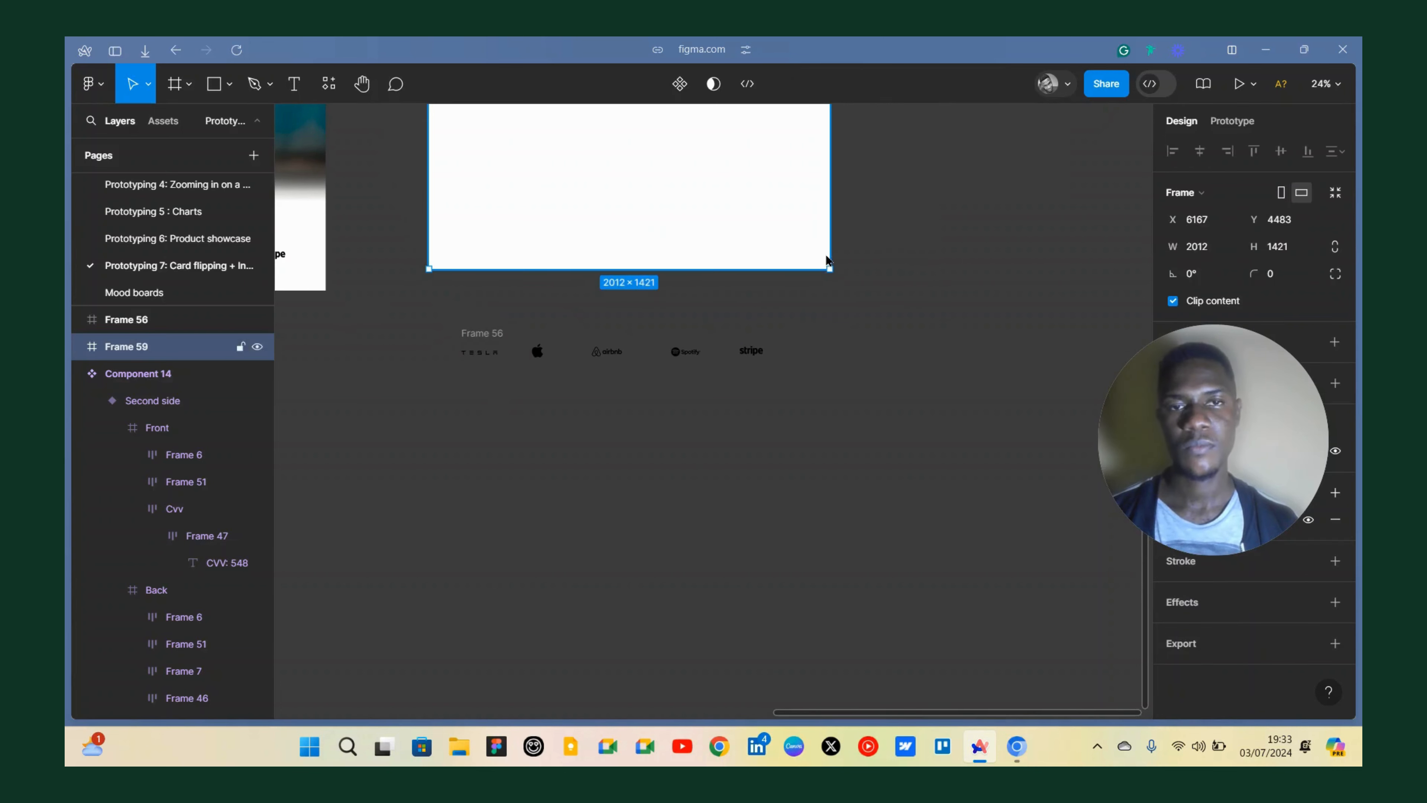
click(563, 452)
key(f)
scroll(442, 380, down, 5)
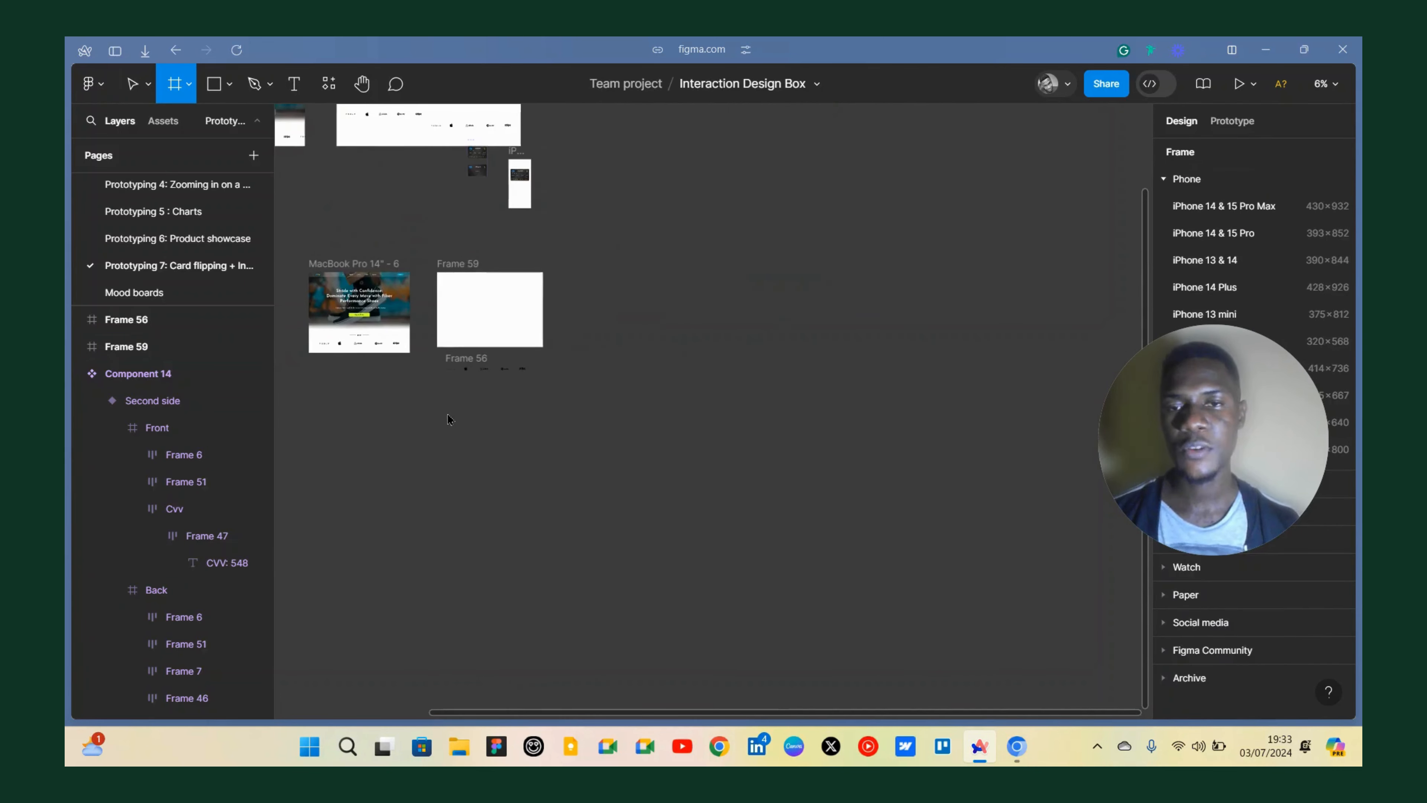
scroll(442, 416, up, 2)
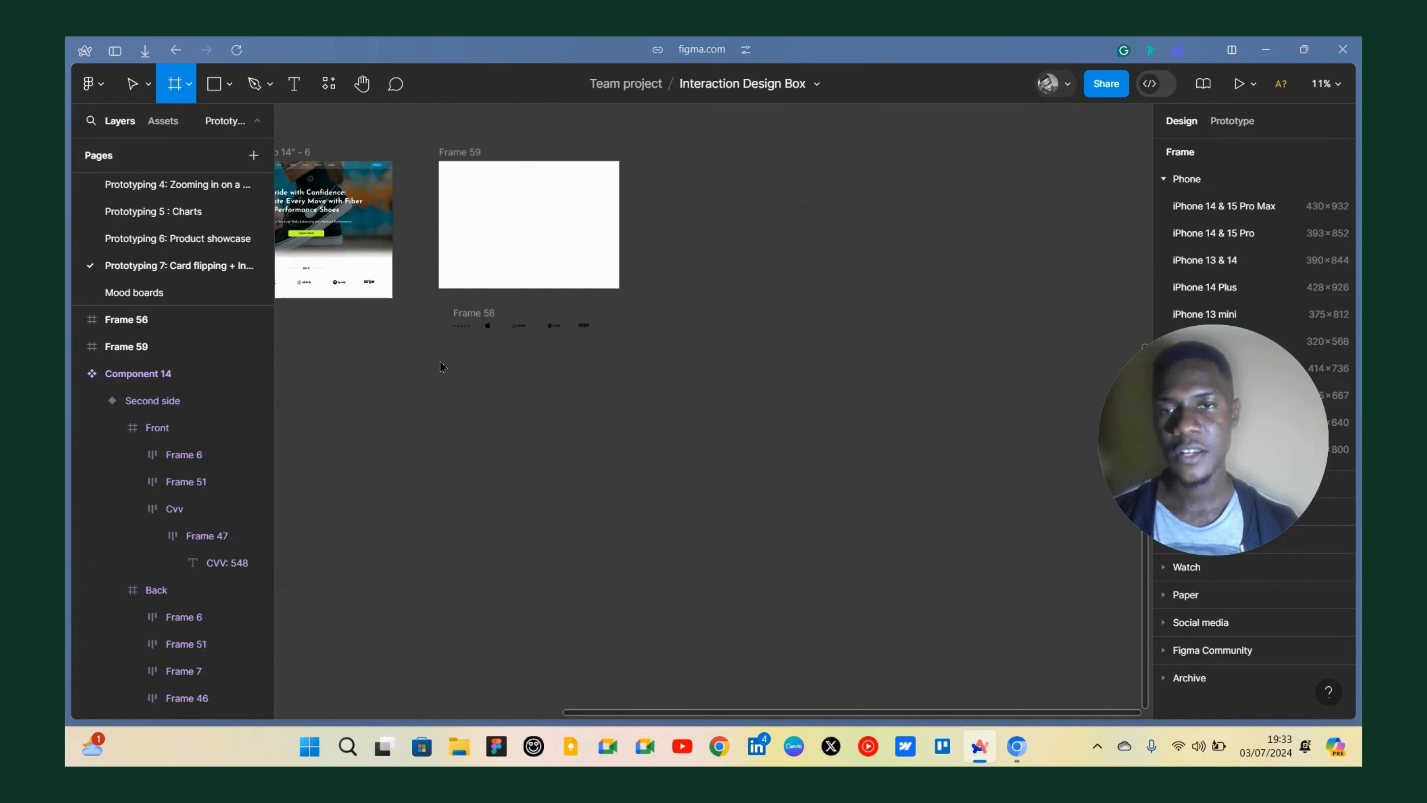
drag(439, 360, 995, 496)
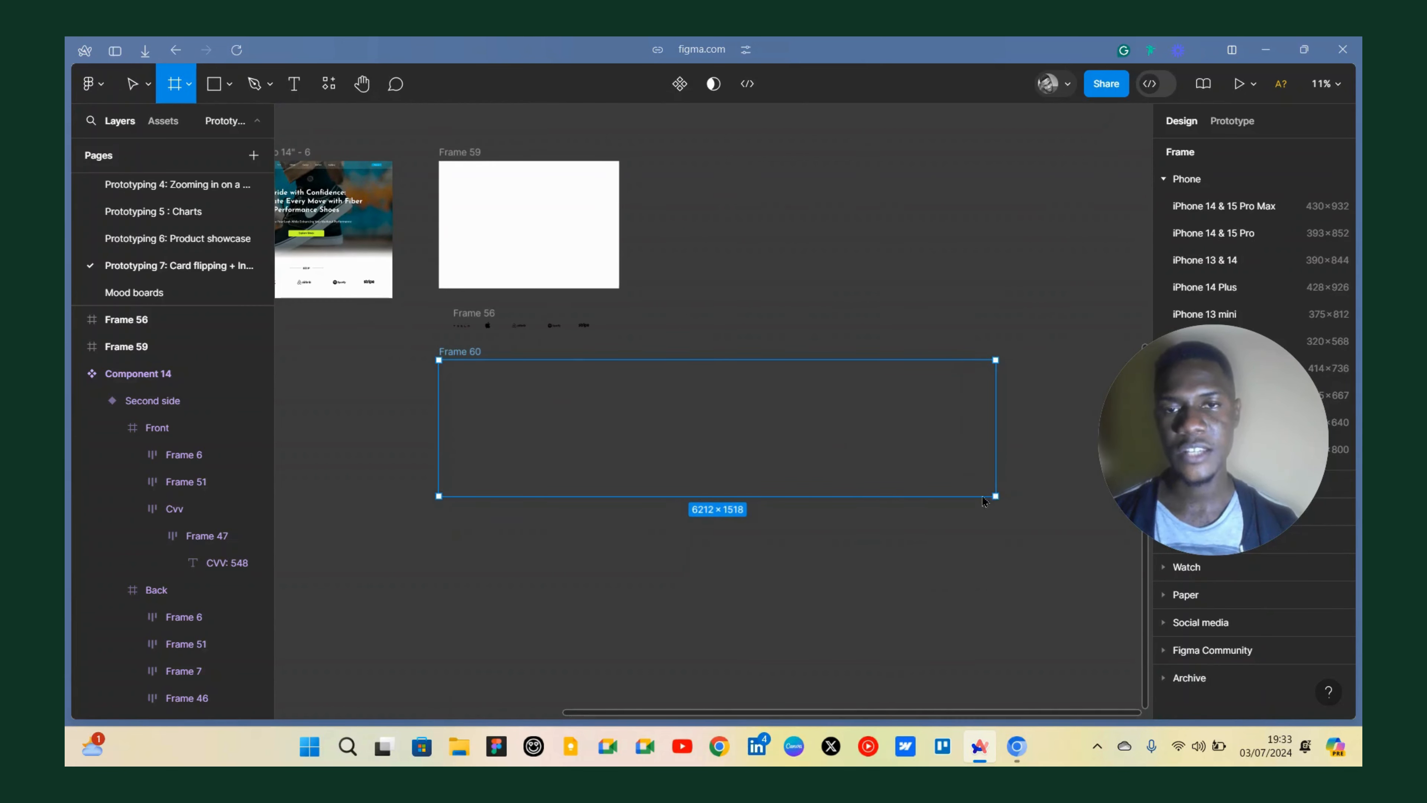
scroll(480, 322, up, 3)
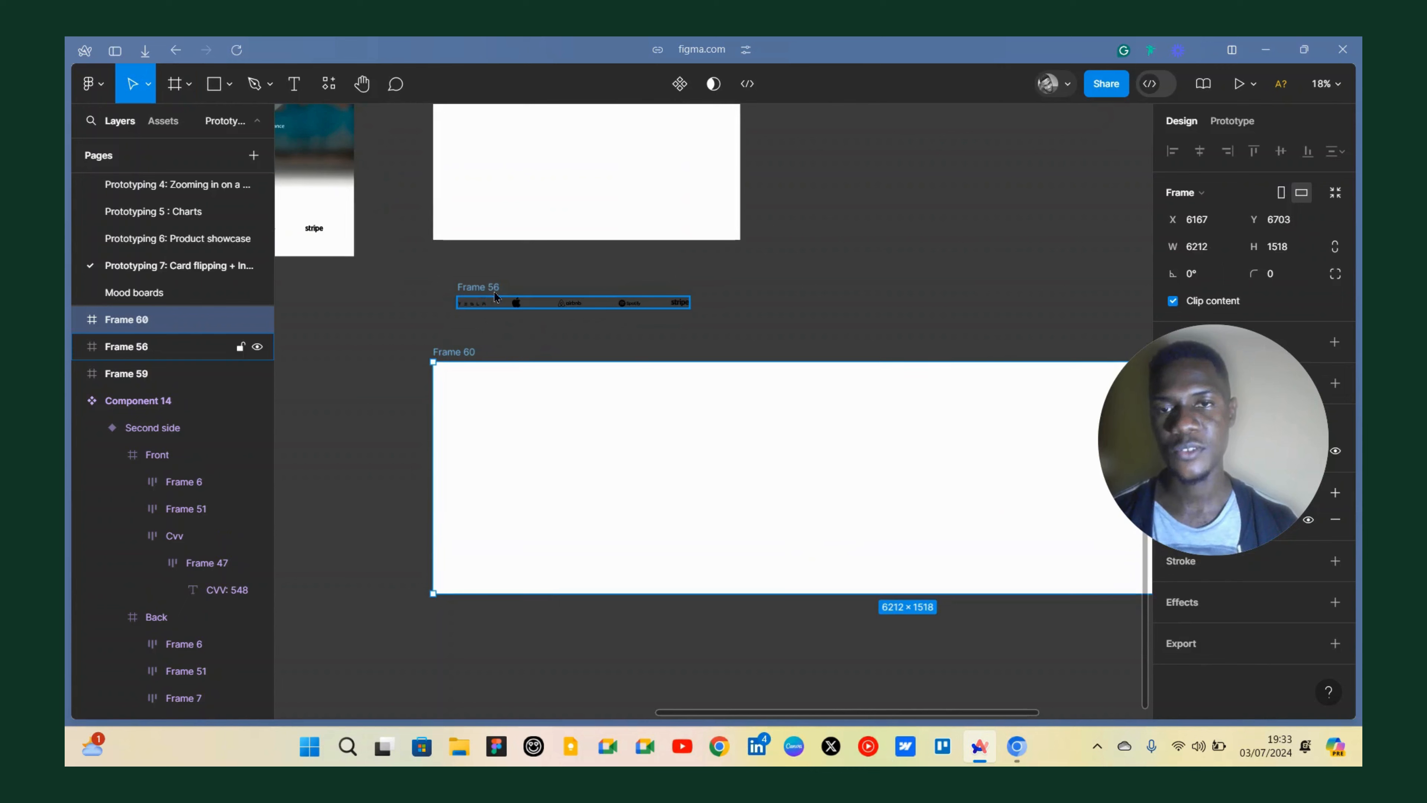
drag(483, 287, 510, 419)
scroll(510, 414, down, 2)
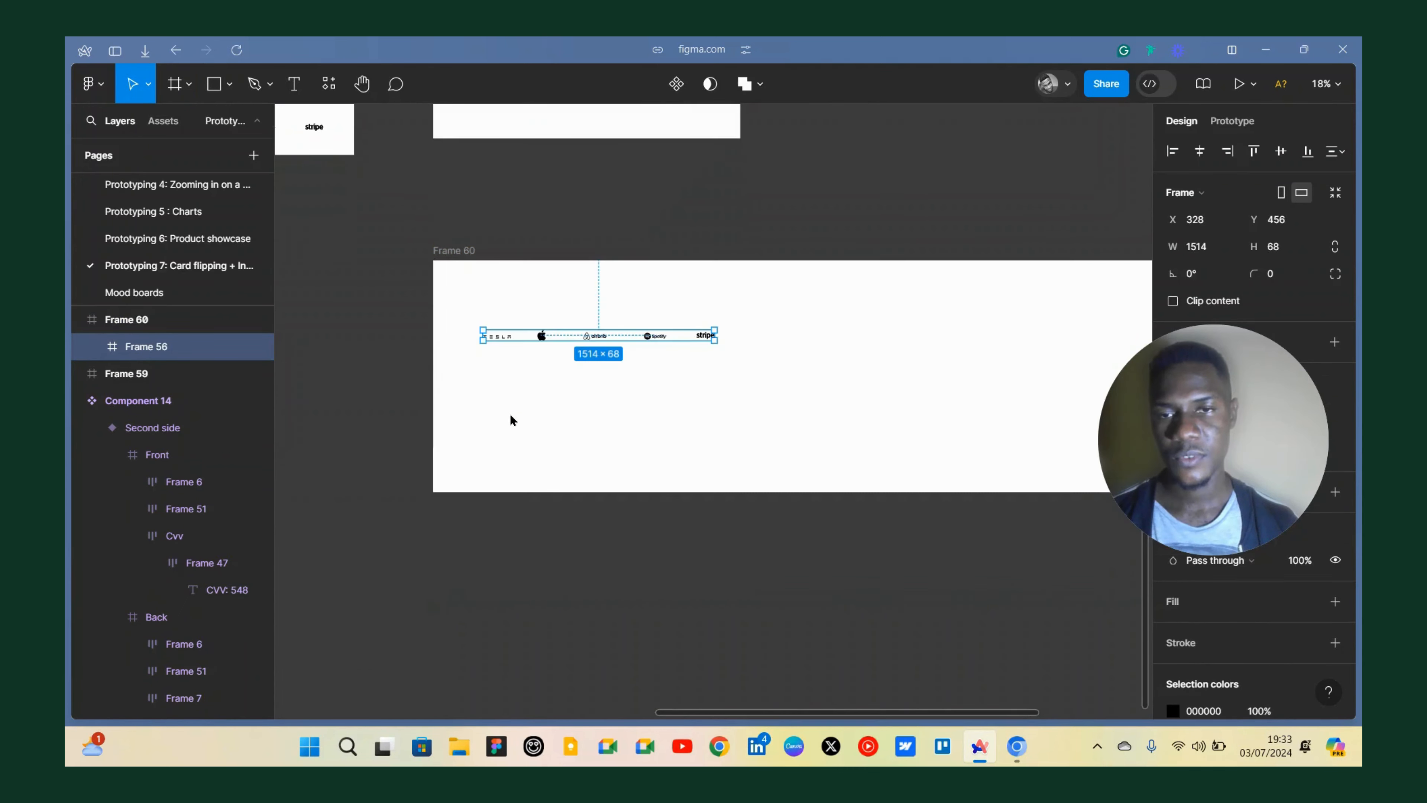
Delete the extra logo layer sitting on the Apple logo inside the logo row.
scroll(685, 331, up, 3)
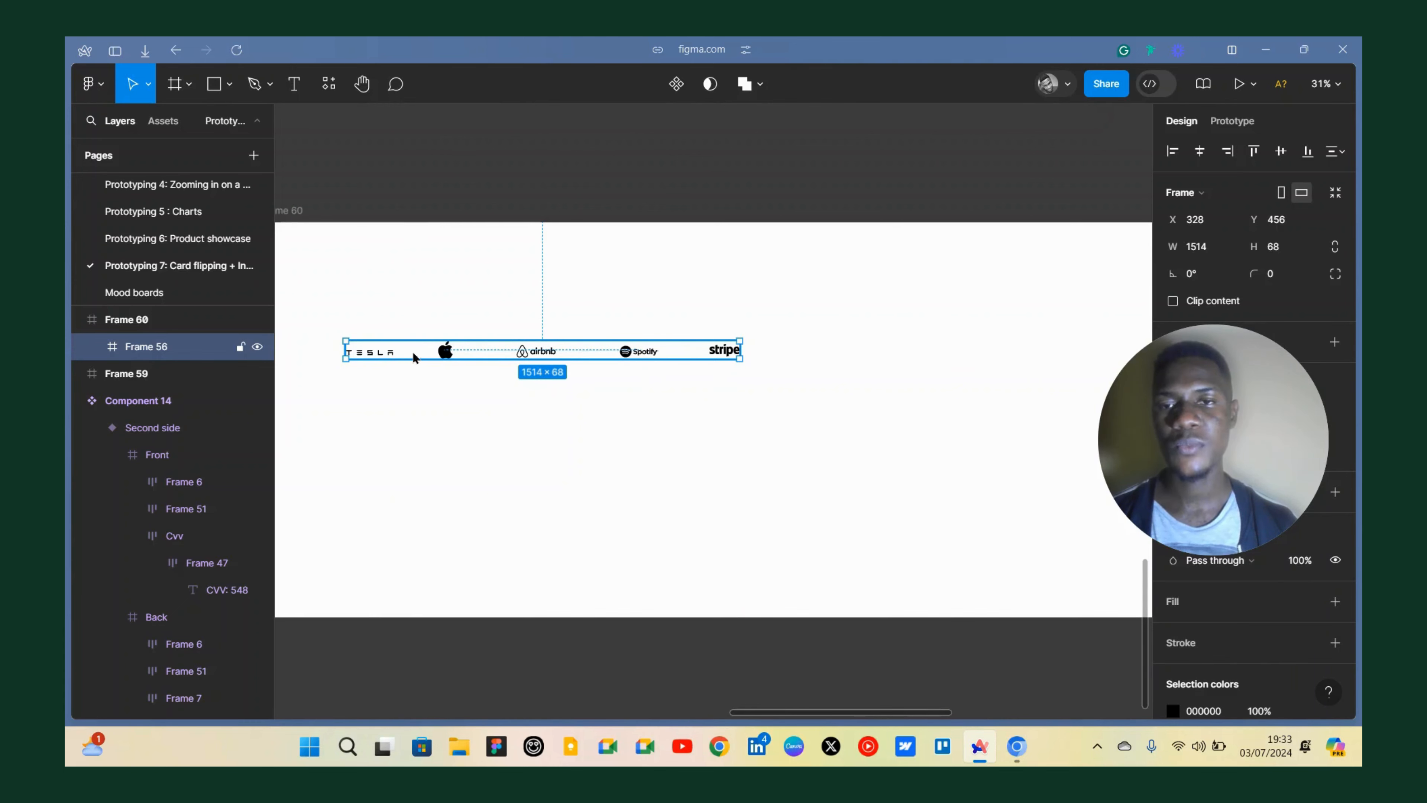
double_click(393, 354)
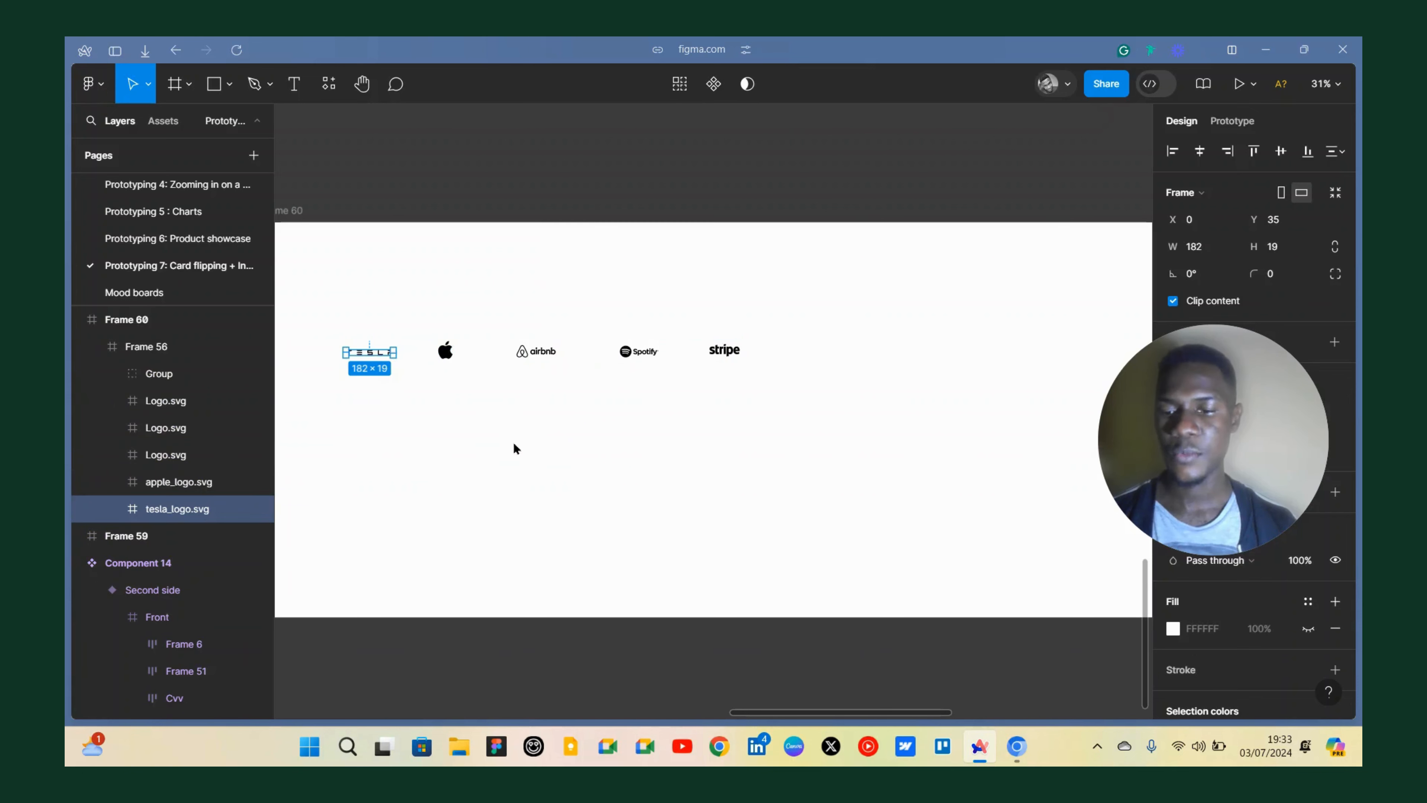
key(ctrl+a)
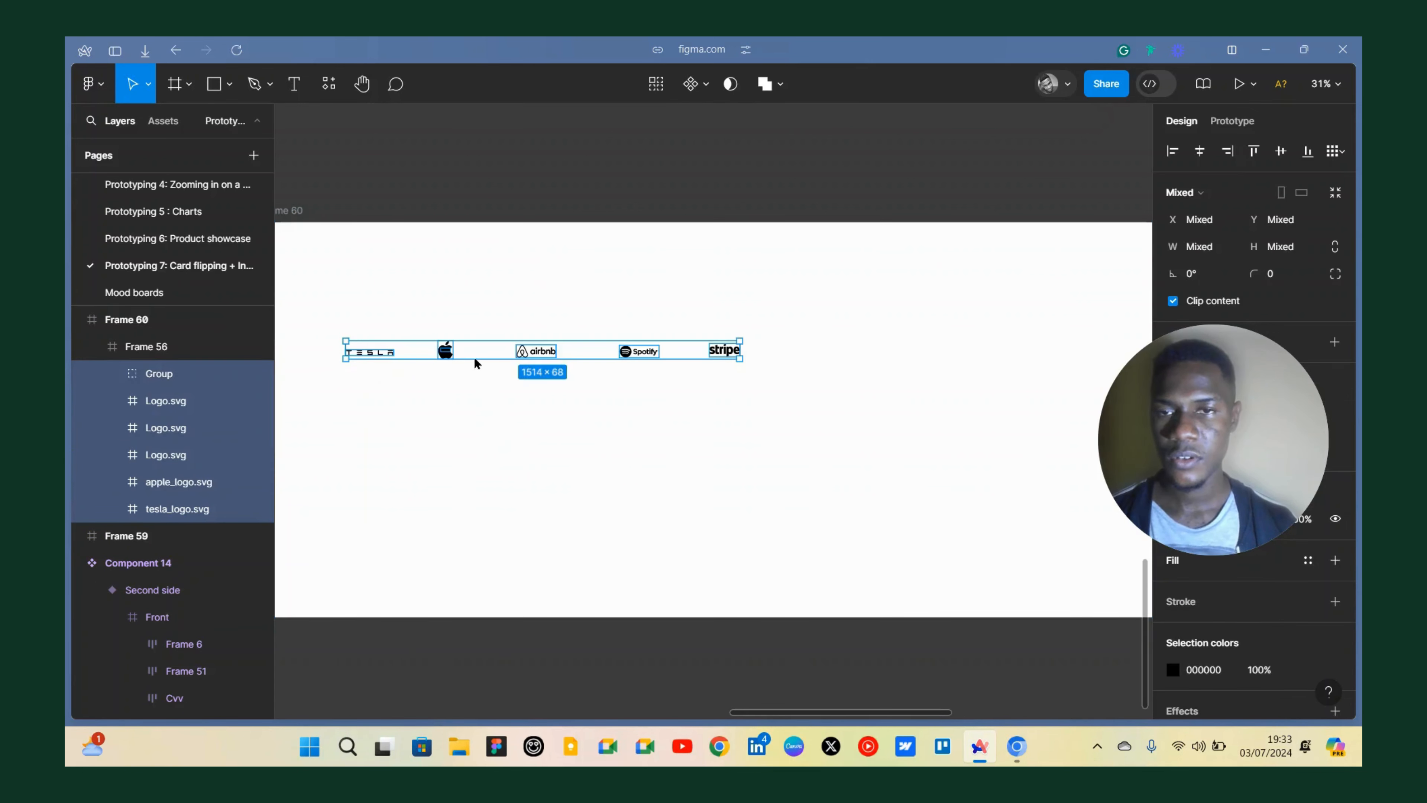
scroll(444, 353, up, 5)
click(460, 361)
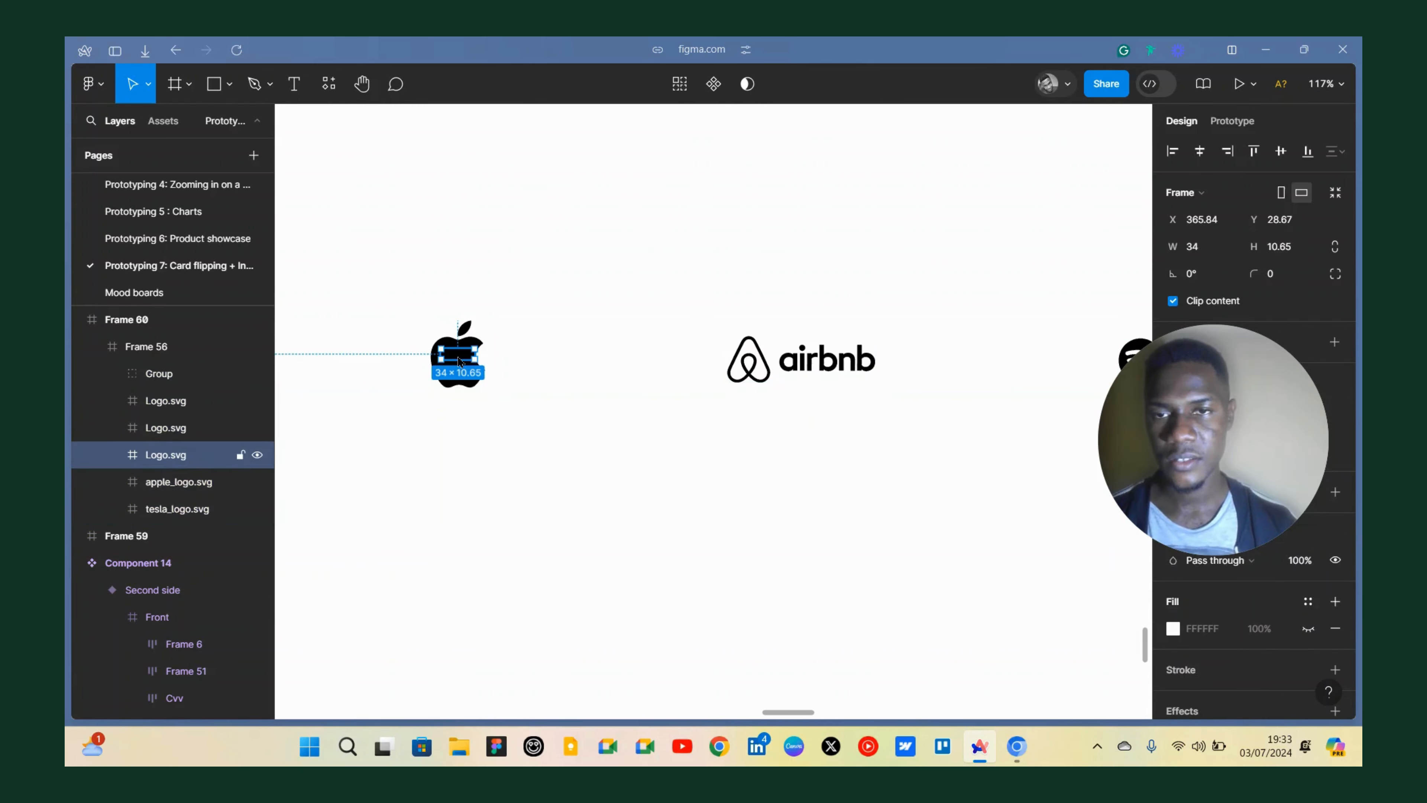
key(Delete)
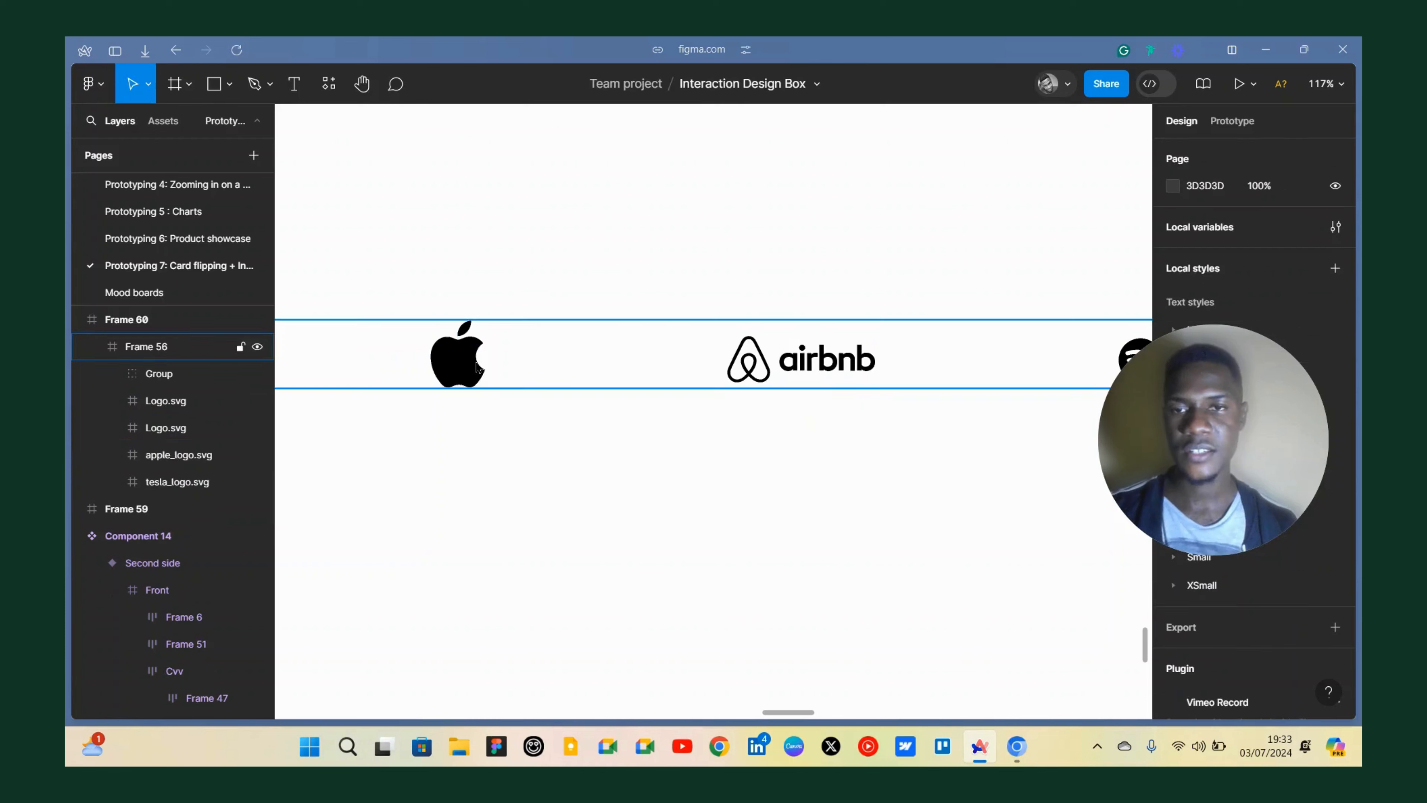
Duplicate all the logos in the row and shift the copies to the right of the originals.
scroll(457, 360, down, 5)
click(457, 360)
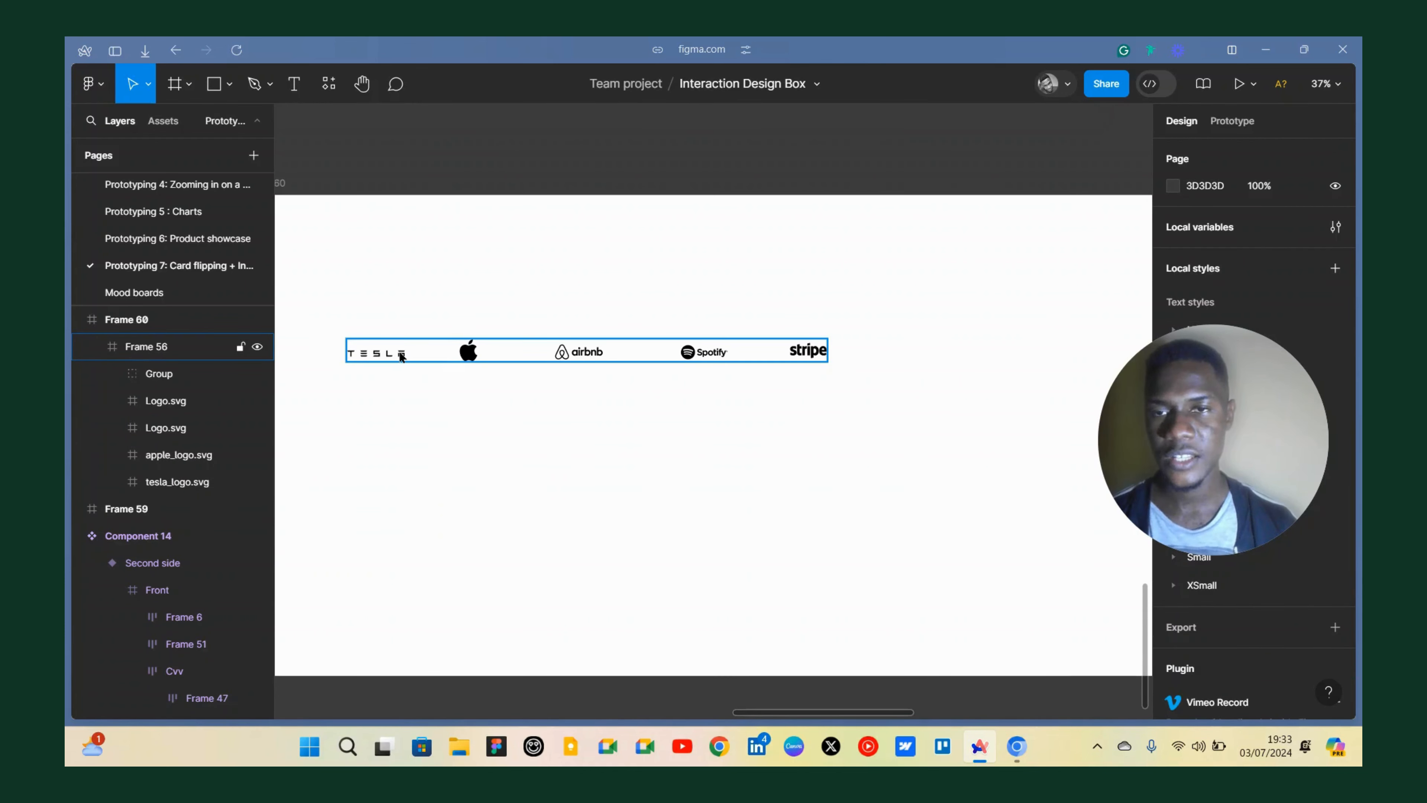
click(403, 353)
click(405, 353)
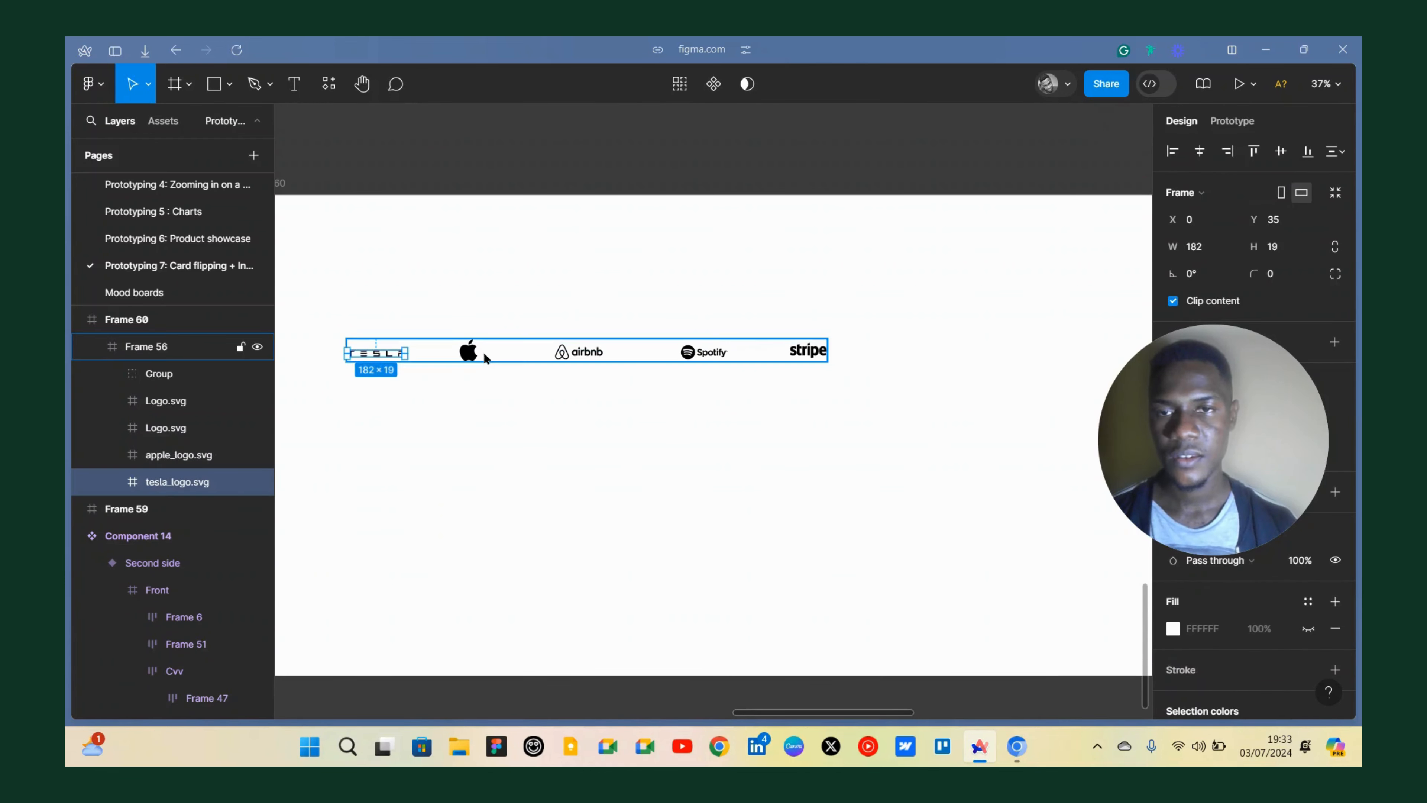
key(ctrl+a)
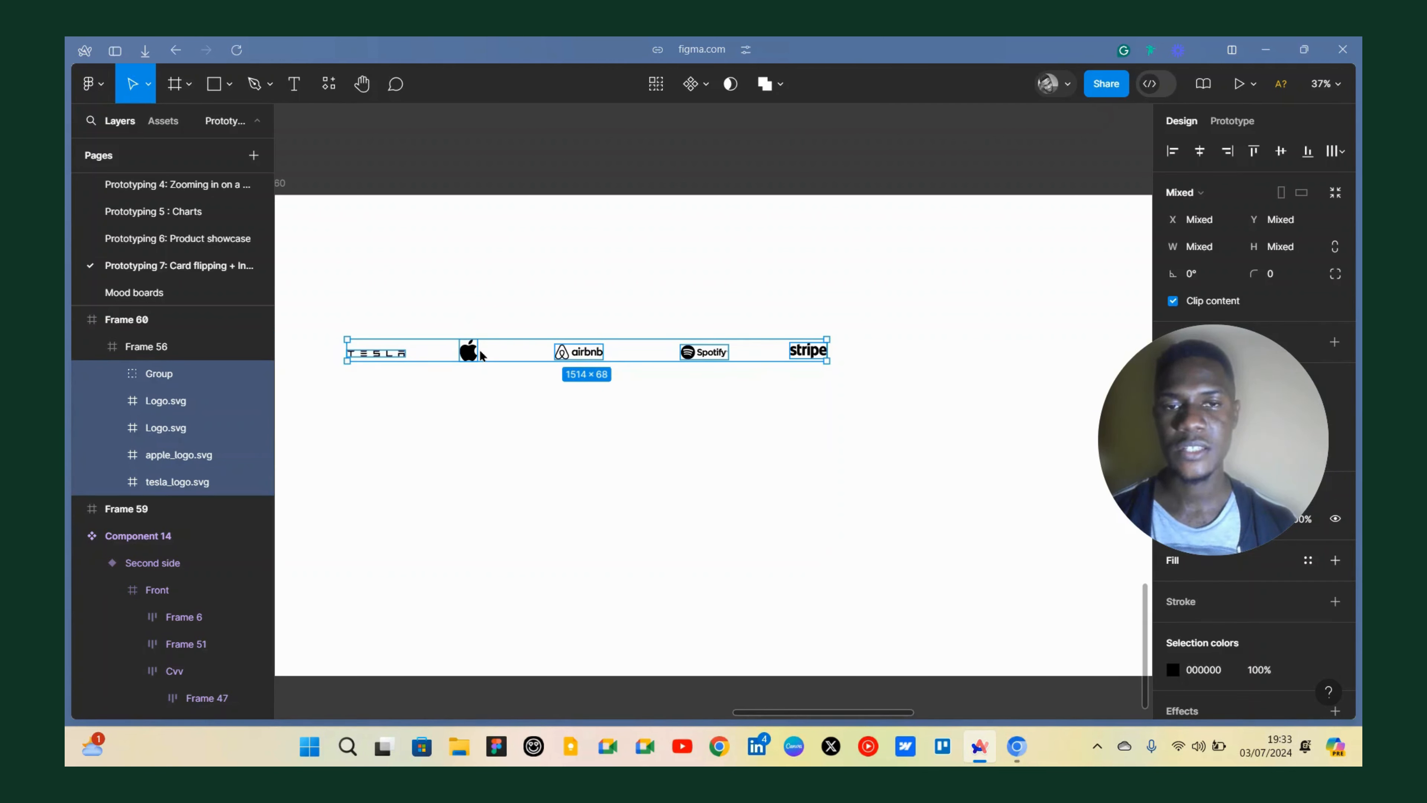
drag(480, 348, 695, 349)
key(shift+Right)
key(shift+Right)
key(shift+Right)
key(shift+Right)
key(shift+Right)
key(shift+Right)
key(shift+Right)
key(shift+Right)
key(shift+Right)
key(shift+Right)
key(shift+Right)
key(shift+Right)
key(shift+Right)
key(shift+Right)
key(shift+Right)
key(shift+Right)
key(shift+Right)
key(shift+Right)
key(shift+Right)
key(shift+Right)
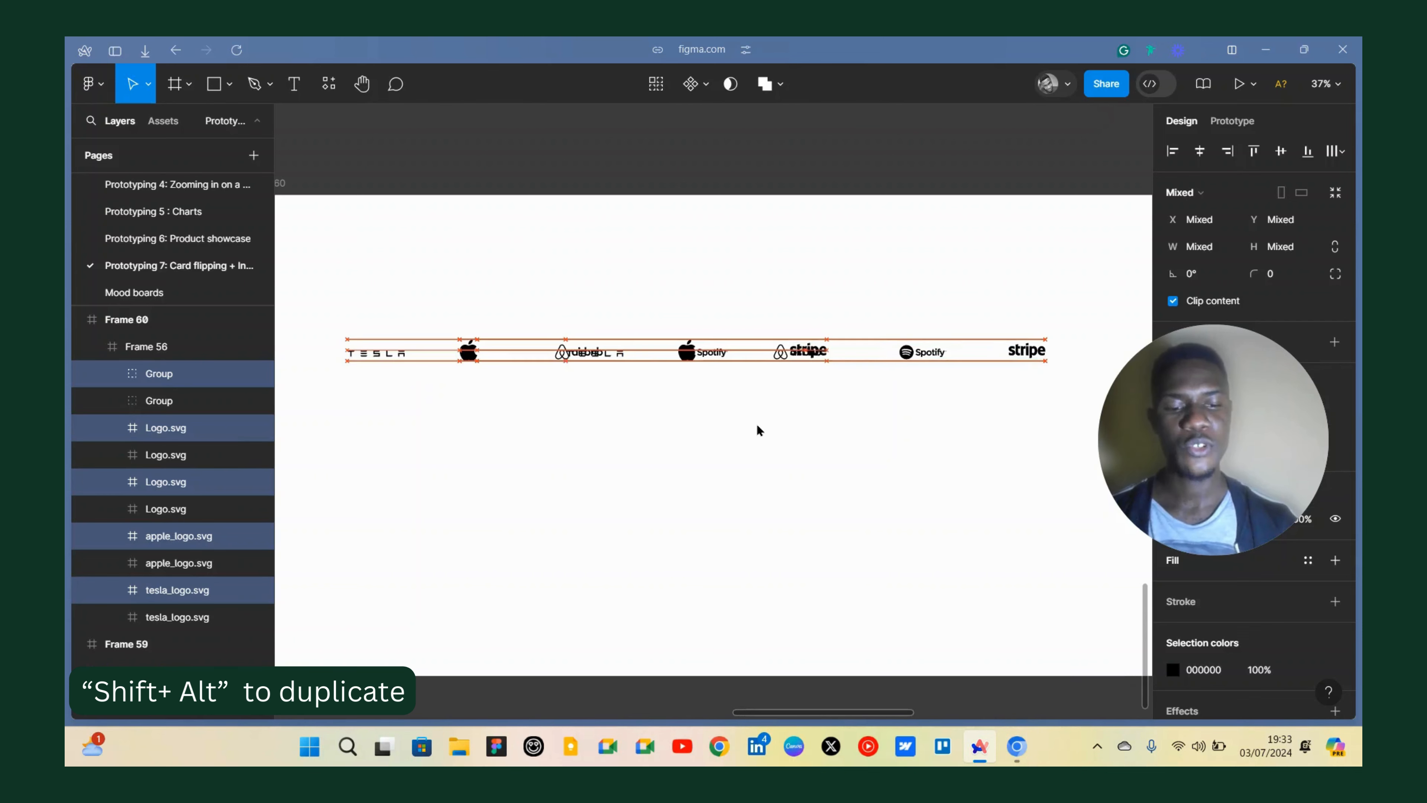
key(shift+Right)
key(shift+Right)
key(shift+Right)
key(shift+Right)
key(shift+Right)
key(shift+Right)
key(shift+Right)
key(shift+Right)
key(shift+Right)
key(shift+Right)
key(shift+Right)
key(shift+Right)
key(shift+Right)
key(shift+Right)
key(shift+Right)
key(shift+Right)
key(shift+Right)
key(shift+Right)
key(shift+Right)
key(shift+Right)
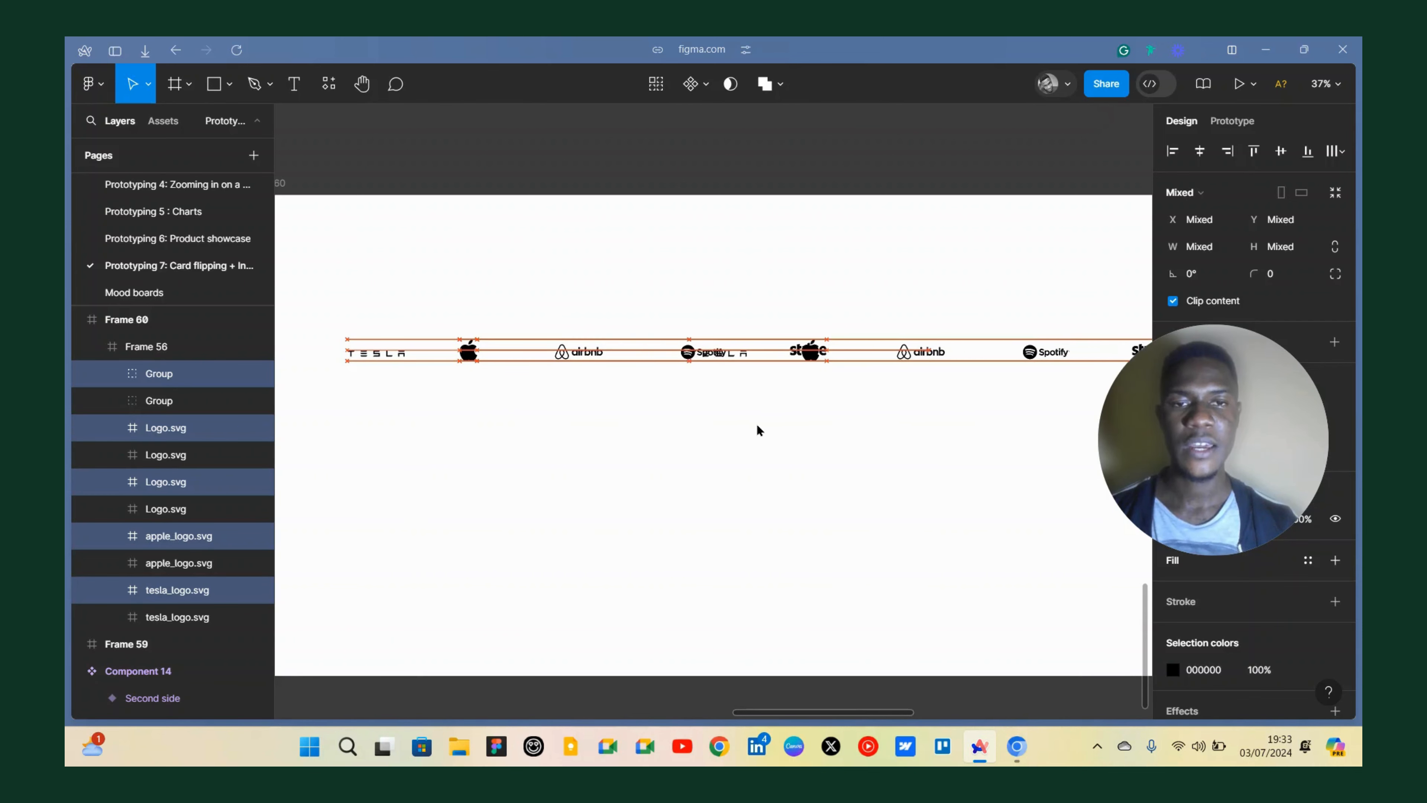
key(shift+Right)
key(shift+Right)
key(shift+Right)
key(shift+Right)
key(shift+Right)
key(shift+Right)
key(shift+Right)
key(shift+Right)
key(shift+Right)
key(shift+Right)
key(shift+Right)
key(shift+Right)
key(shift+Right)
key(shift+Right)
key(shift+Right)
key(shift+Right)
key(shift+Right)
key(shift+Right)
key(shift+Right)
key(shift+Right)
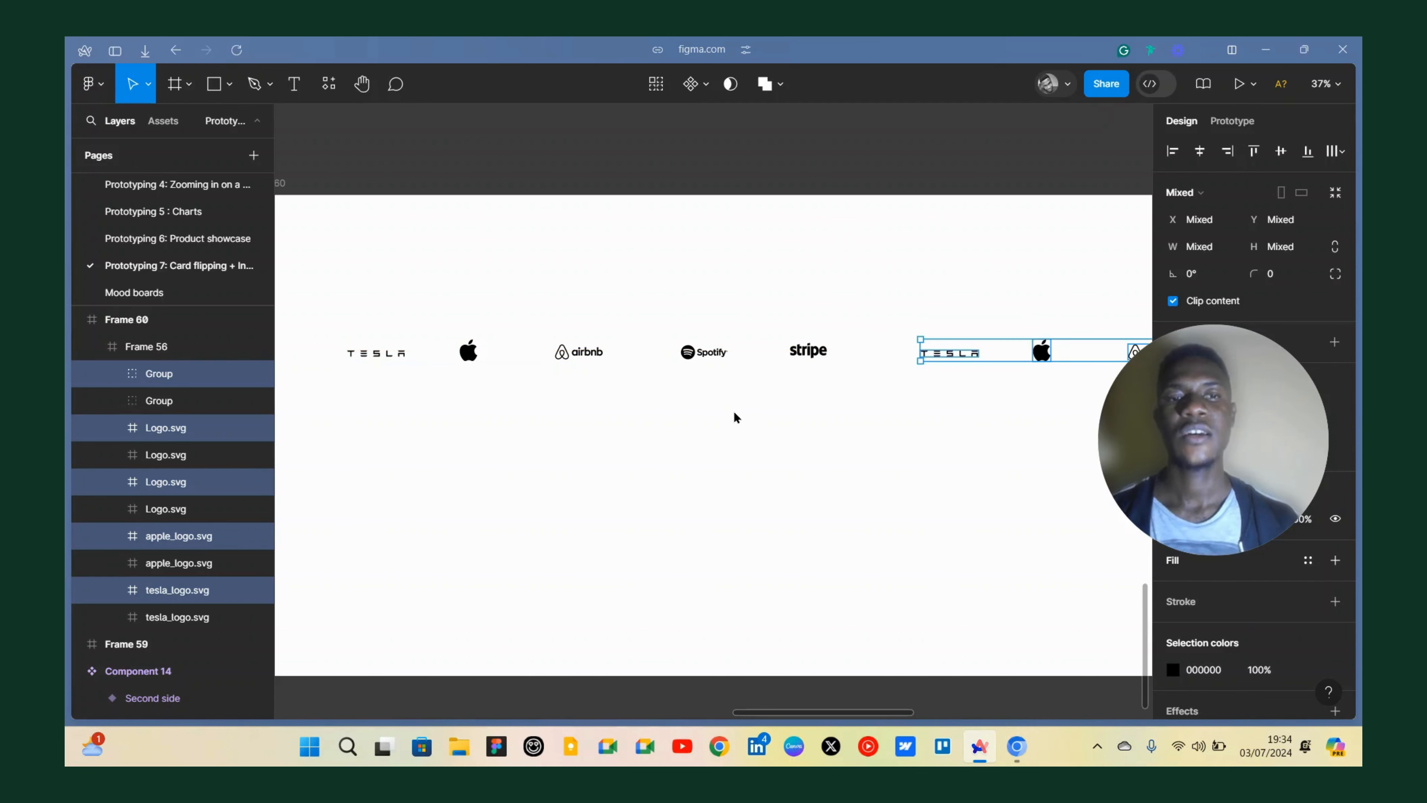
Inspect the logo row and its duplicated logos at different zoom levels.
scroll(699, 393, down, 5)
scroll(694, 392, up, 5)
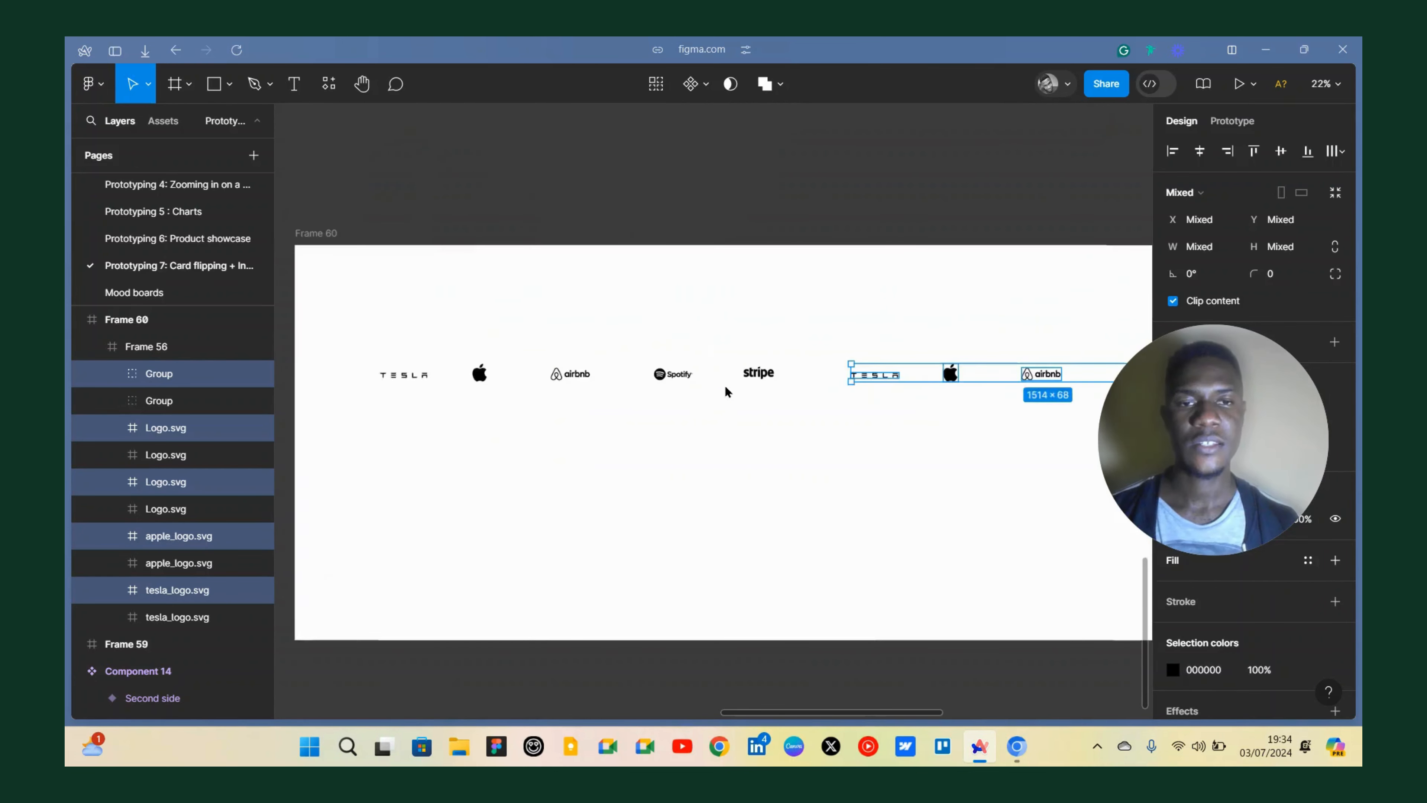
click(121, 353)
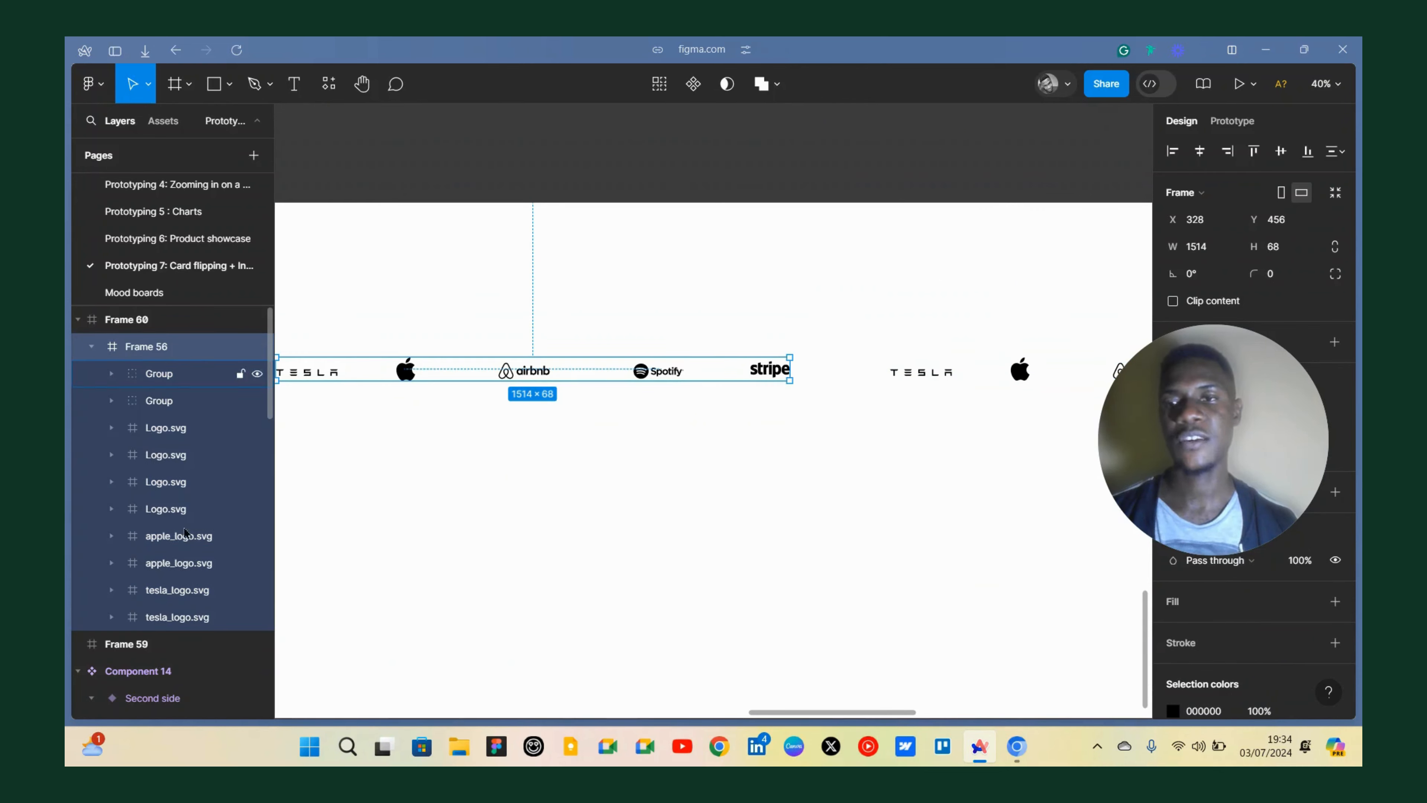
scroll(832, 398, down, 2)
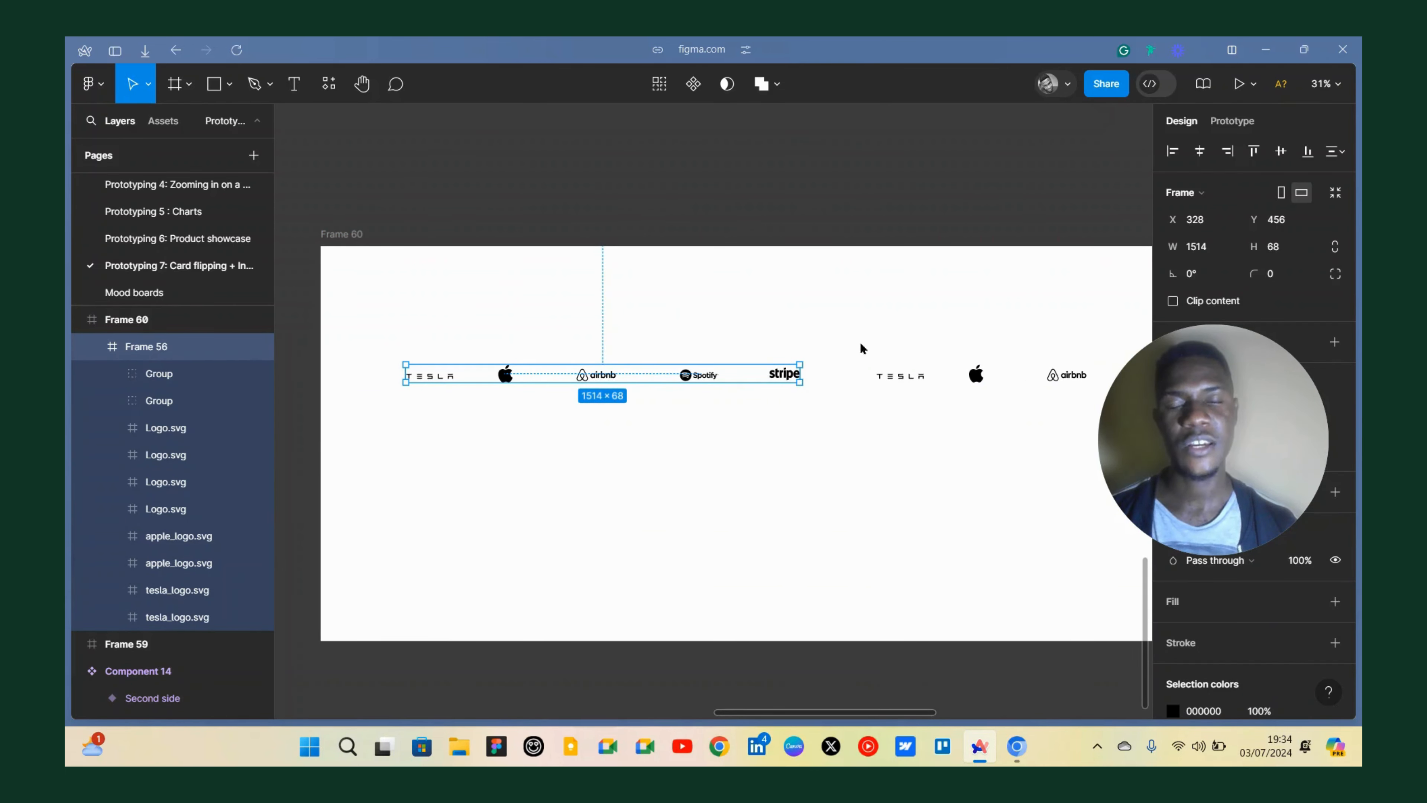
scroll(798, 375, up, 3)
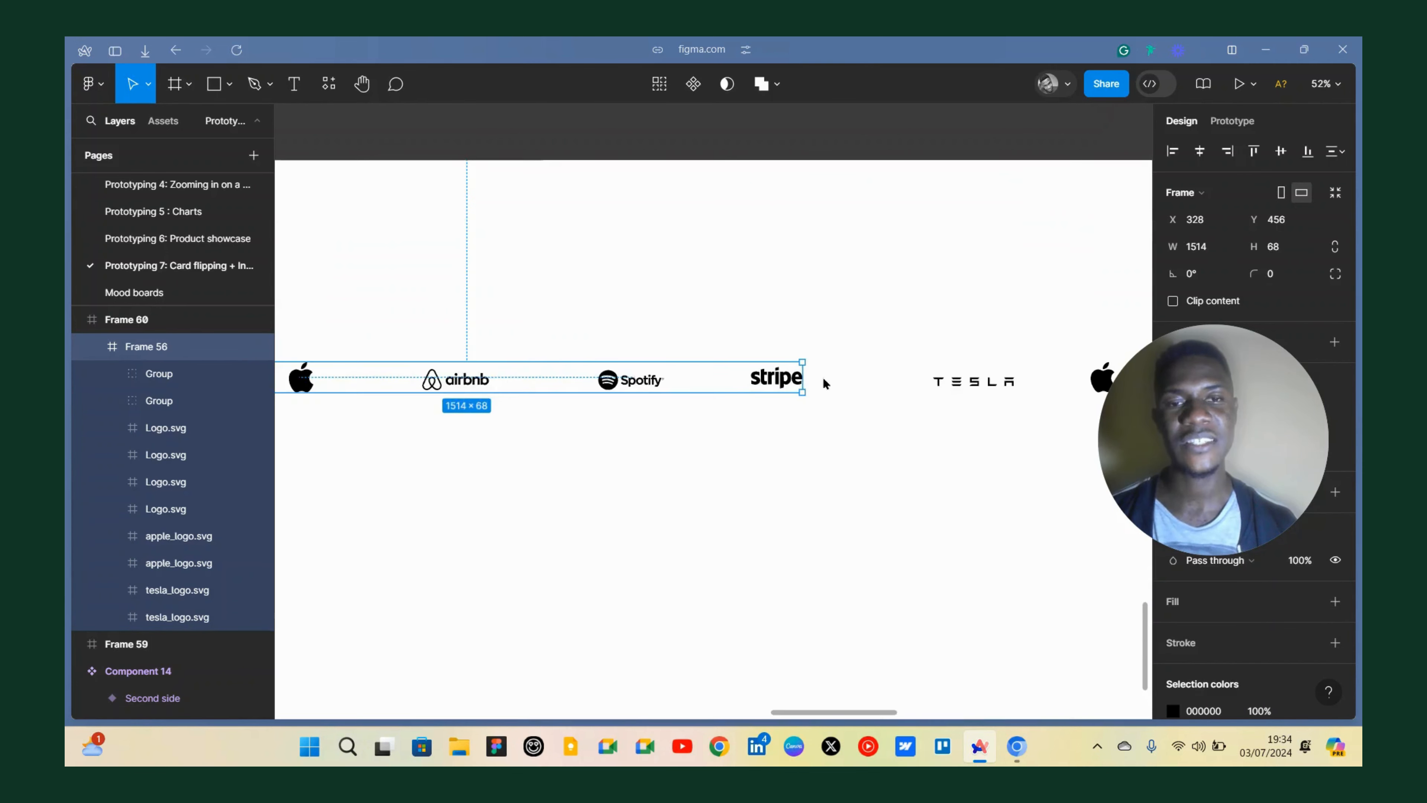
scroll(822, 382, right, 3)
scroll(730, 393, left, 3)
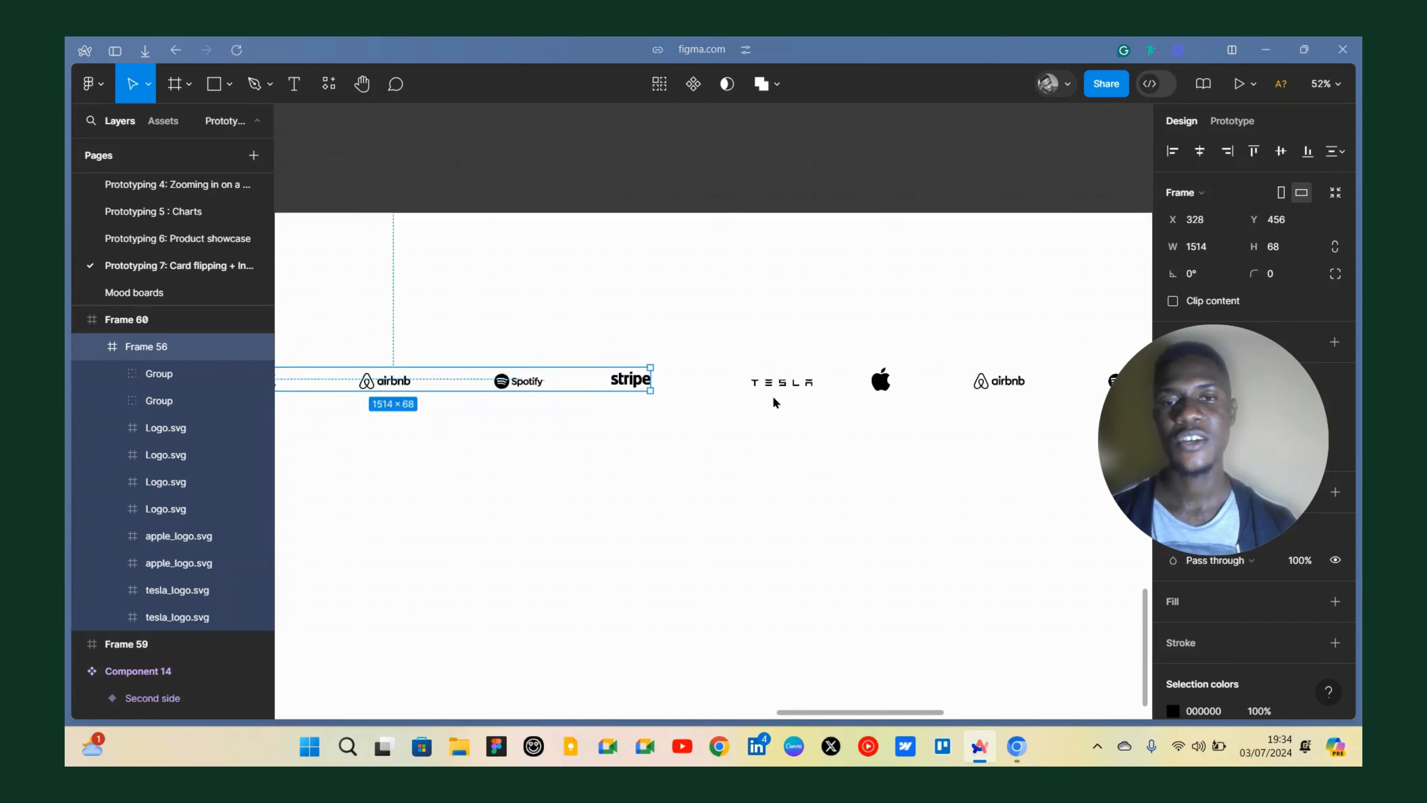
scroll(672, 388, down, 3)
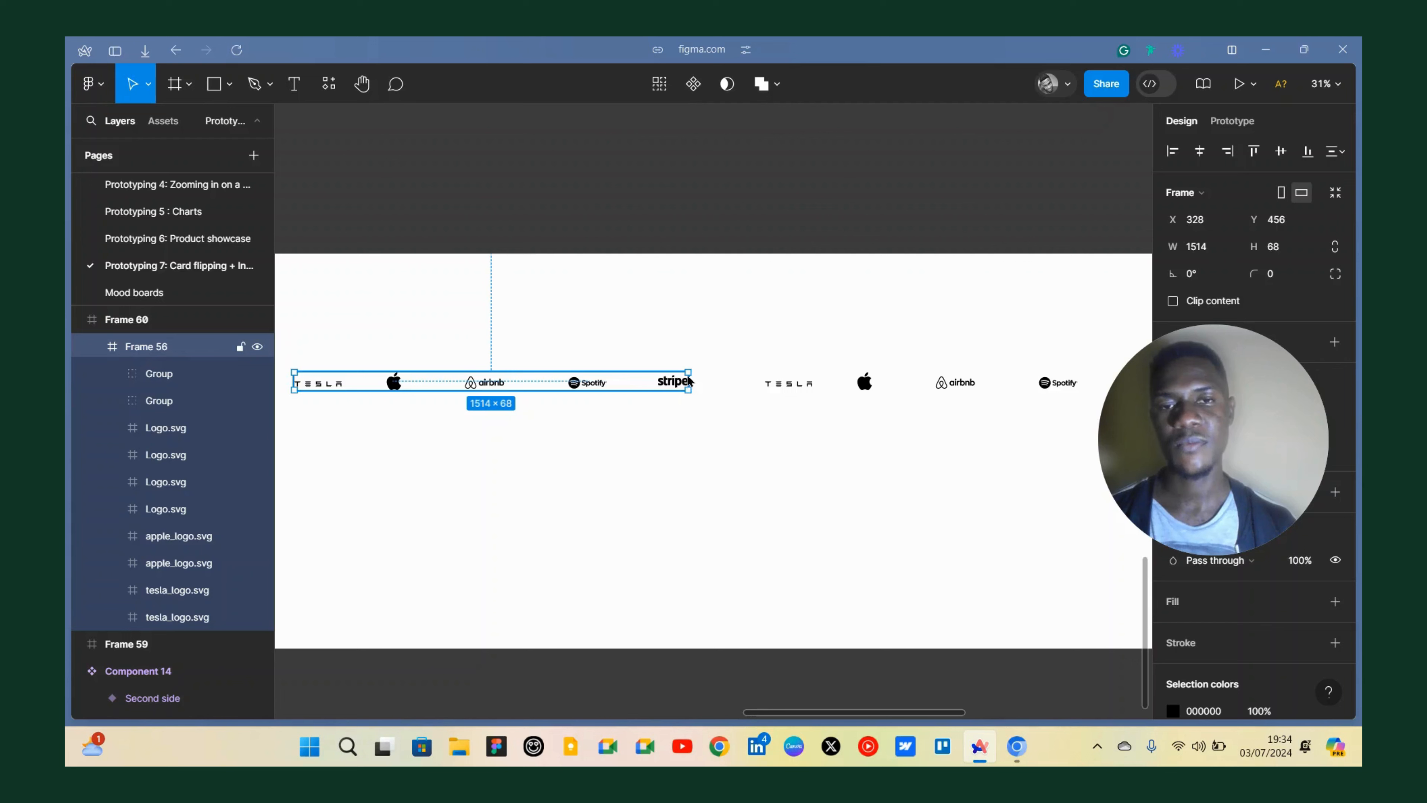
Duplicate the whole logo row frame and place the copy directly below the original.
click(664, 417)
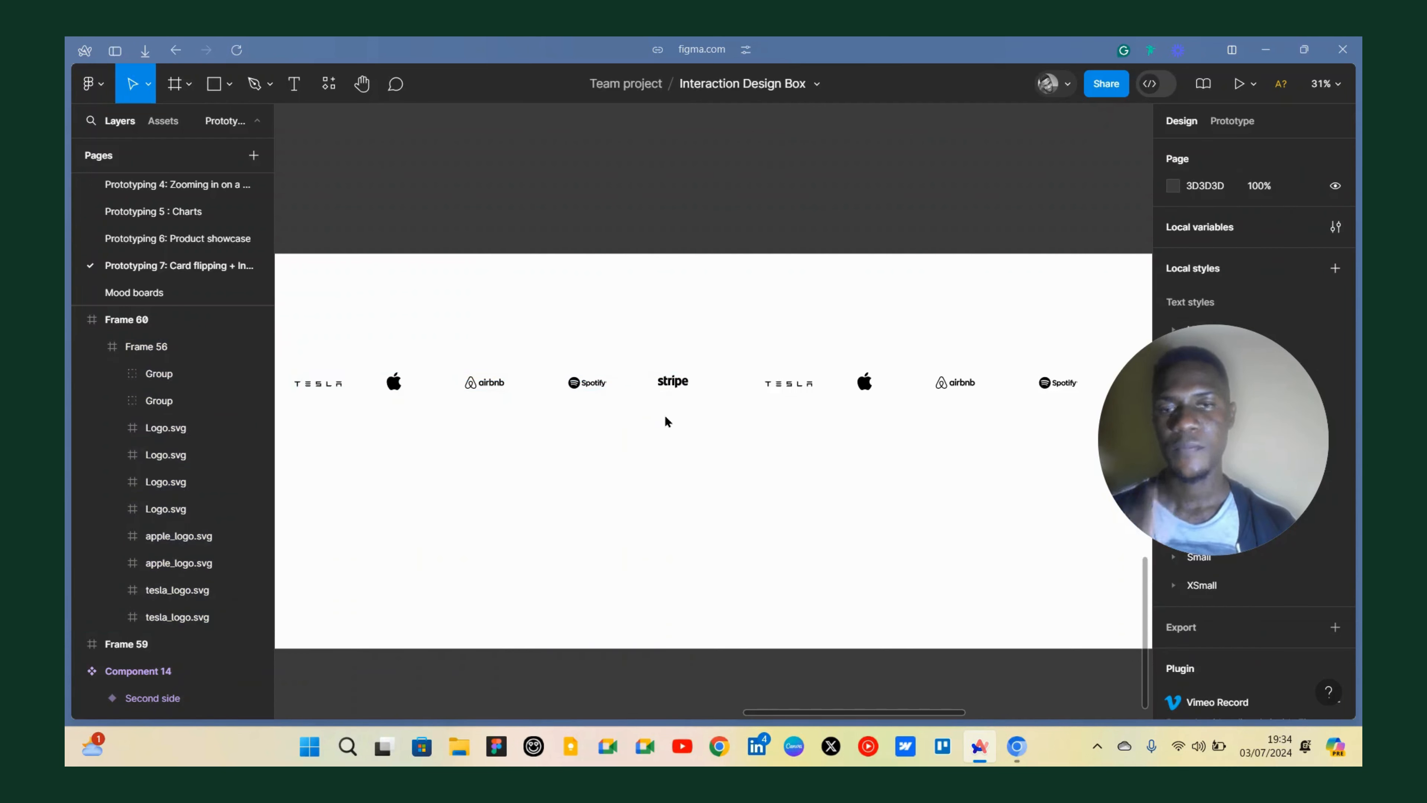
click(593, 385)
drag(593, 385, 601, 462)
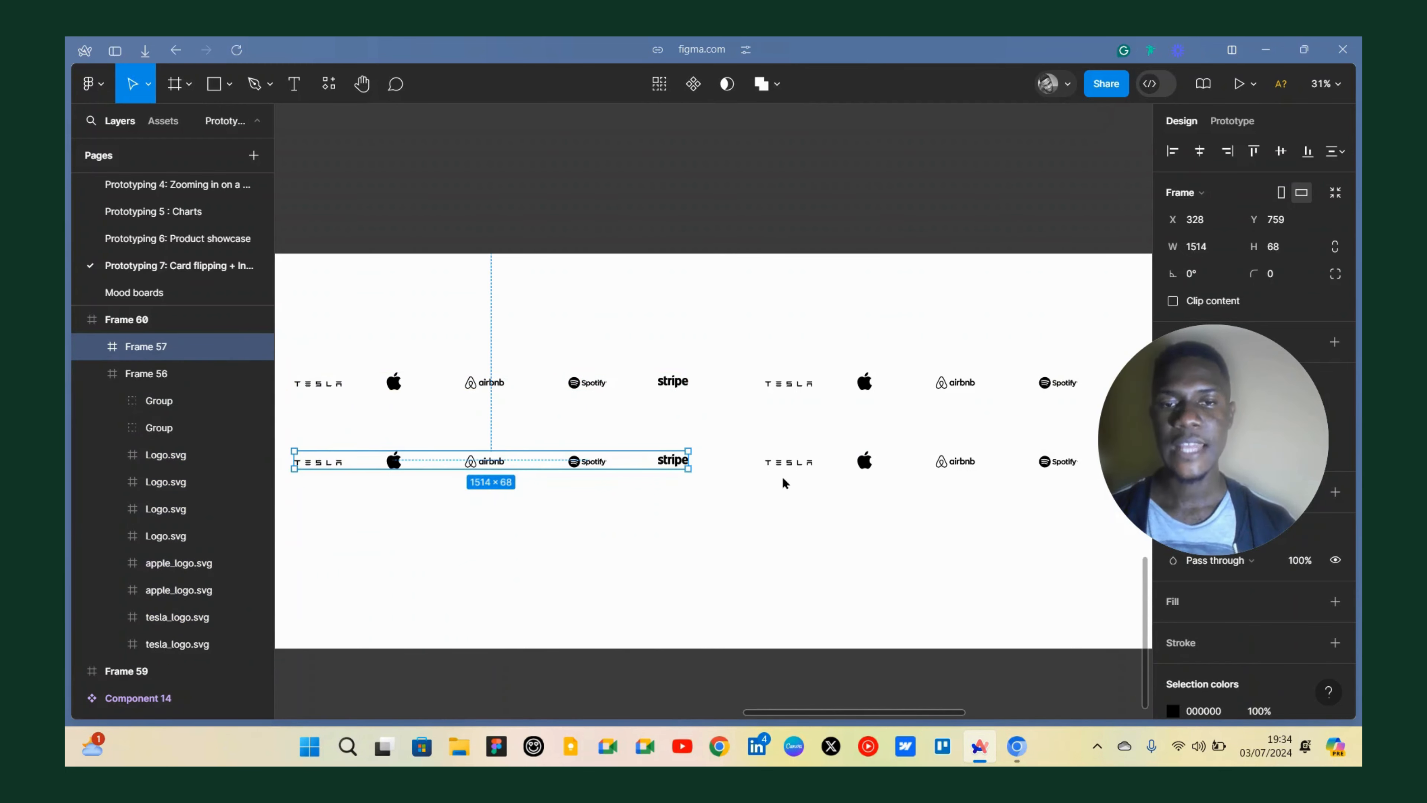
Select all the logos inside the copied logo row.
double_click(333, 465)
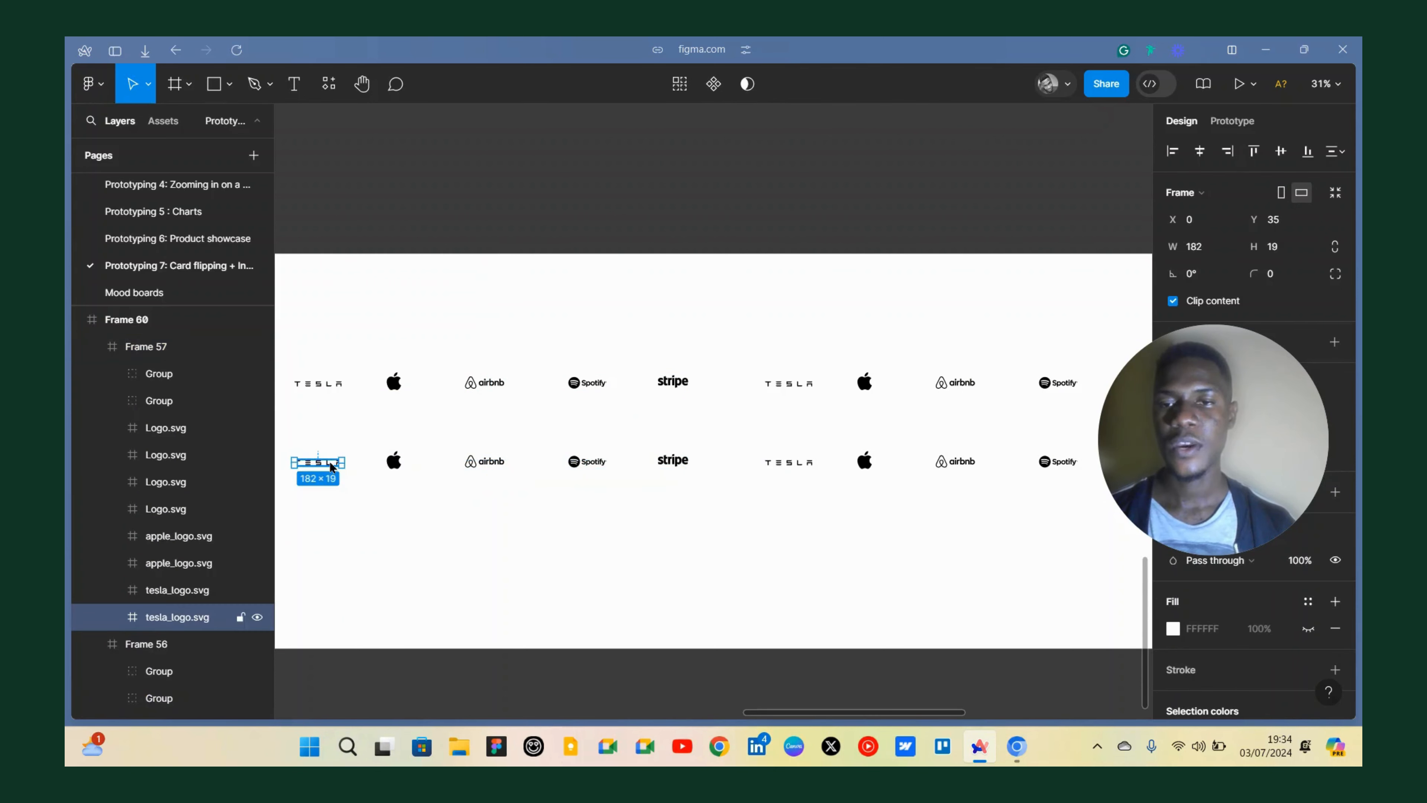
key(ctrl+a)
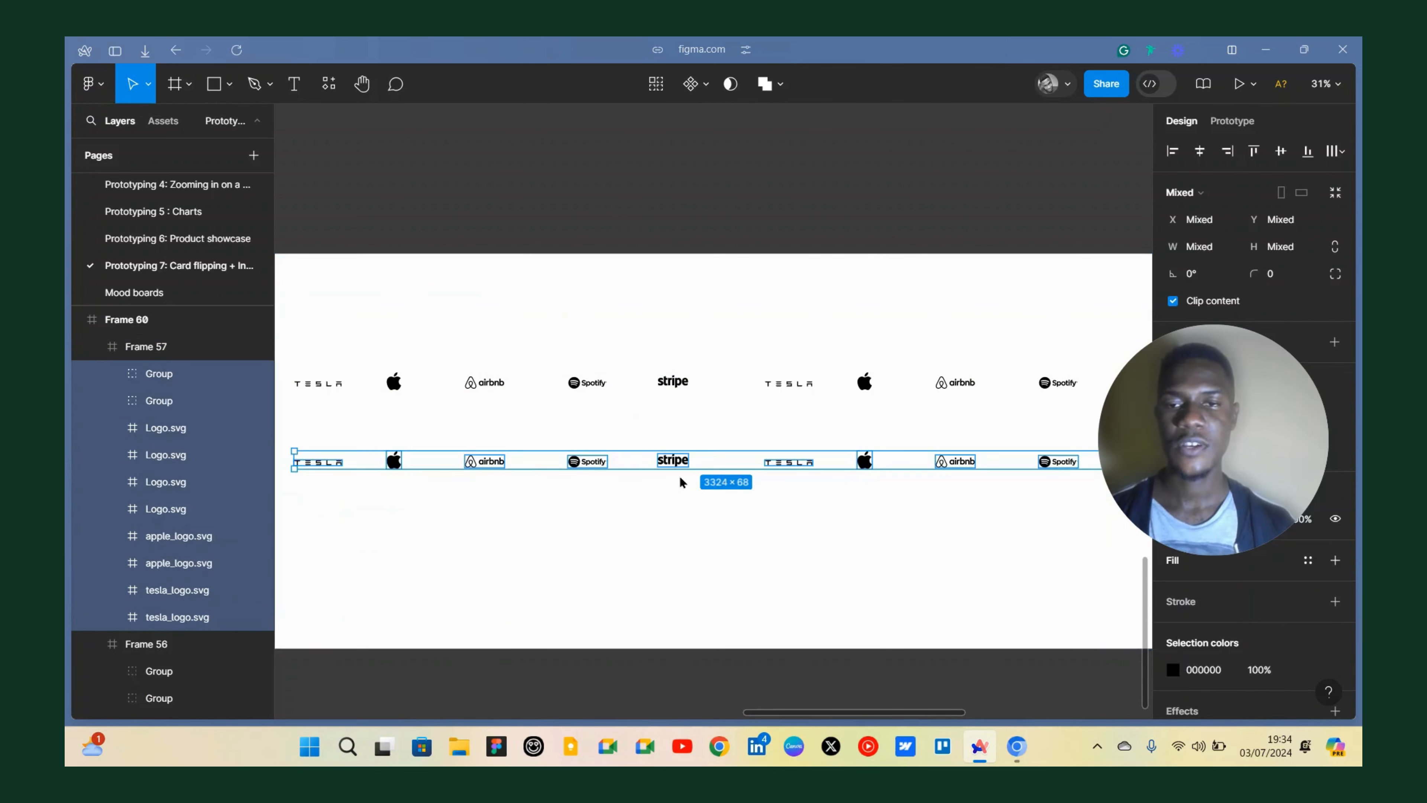
scroll(688, 475, down, 3)
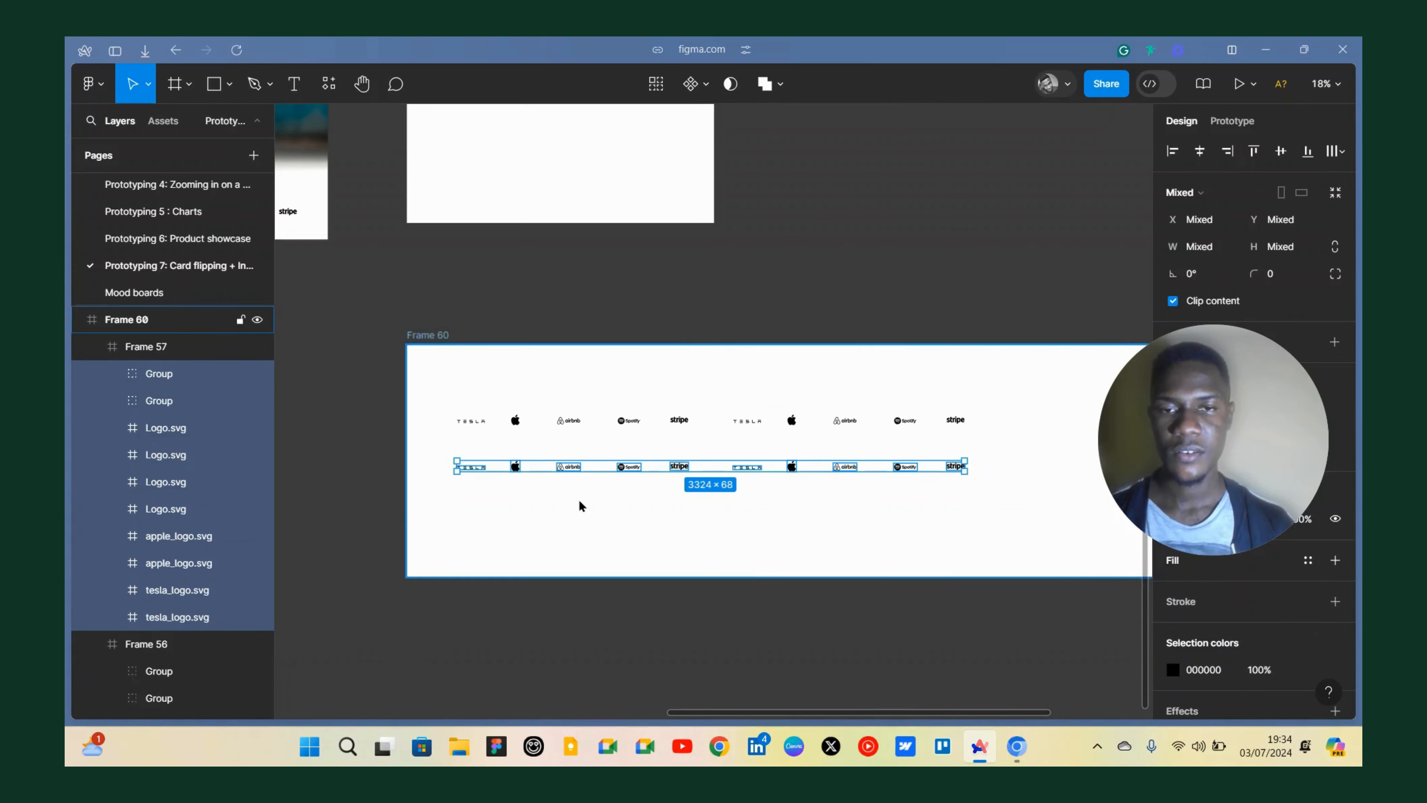
scroll(579, 498, up, 2)
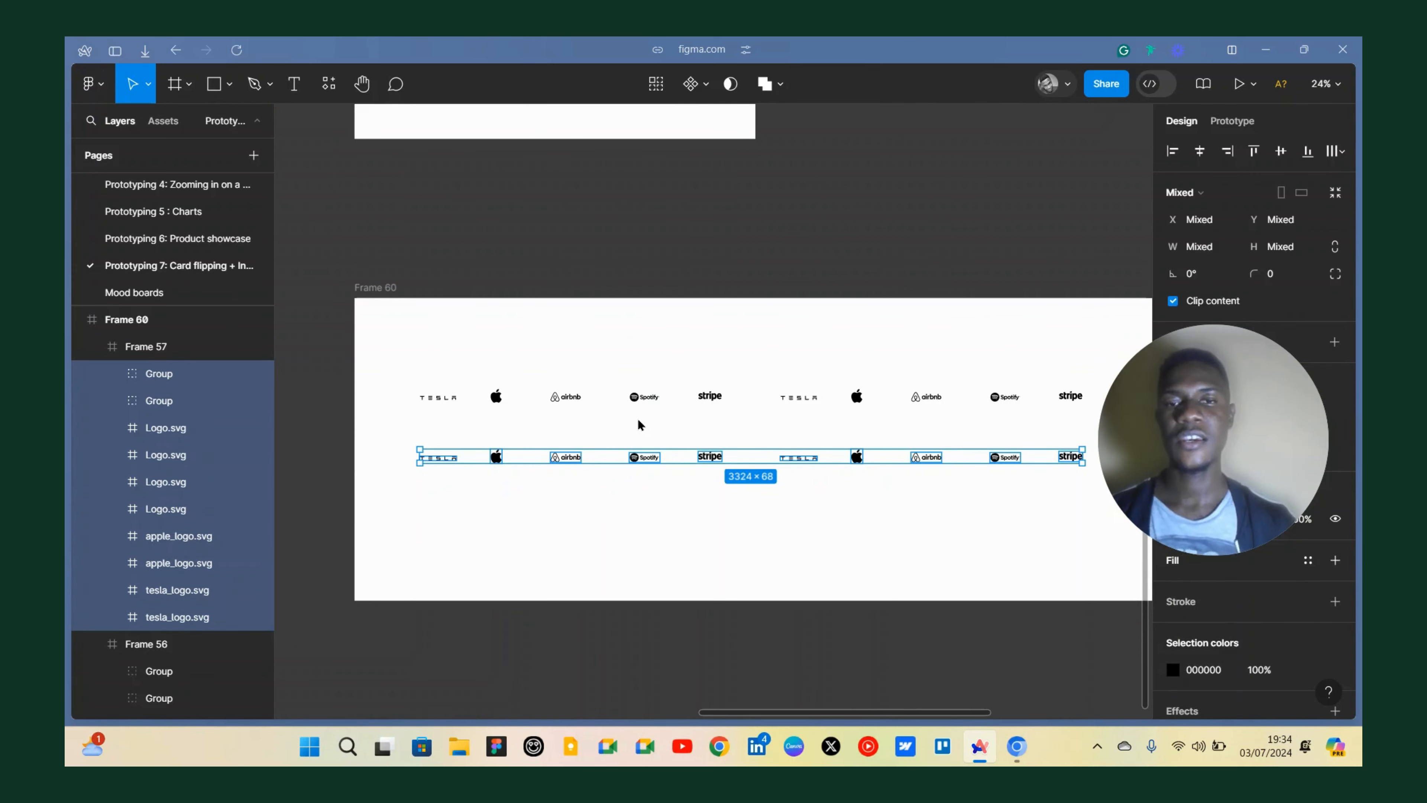
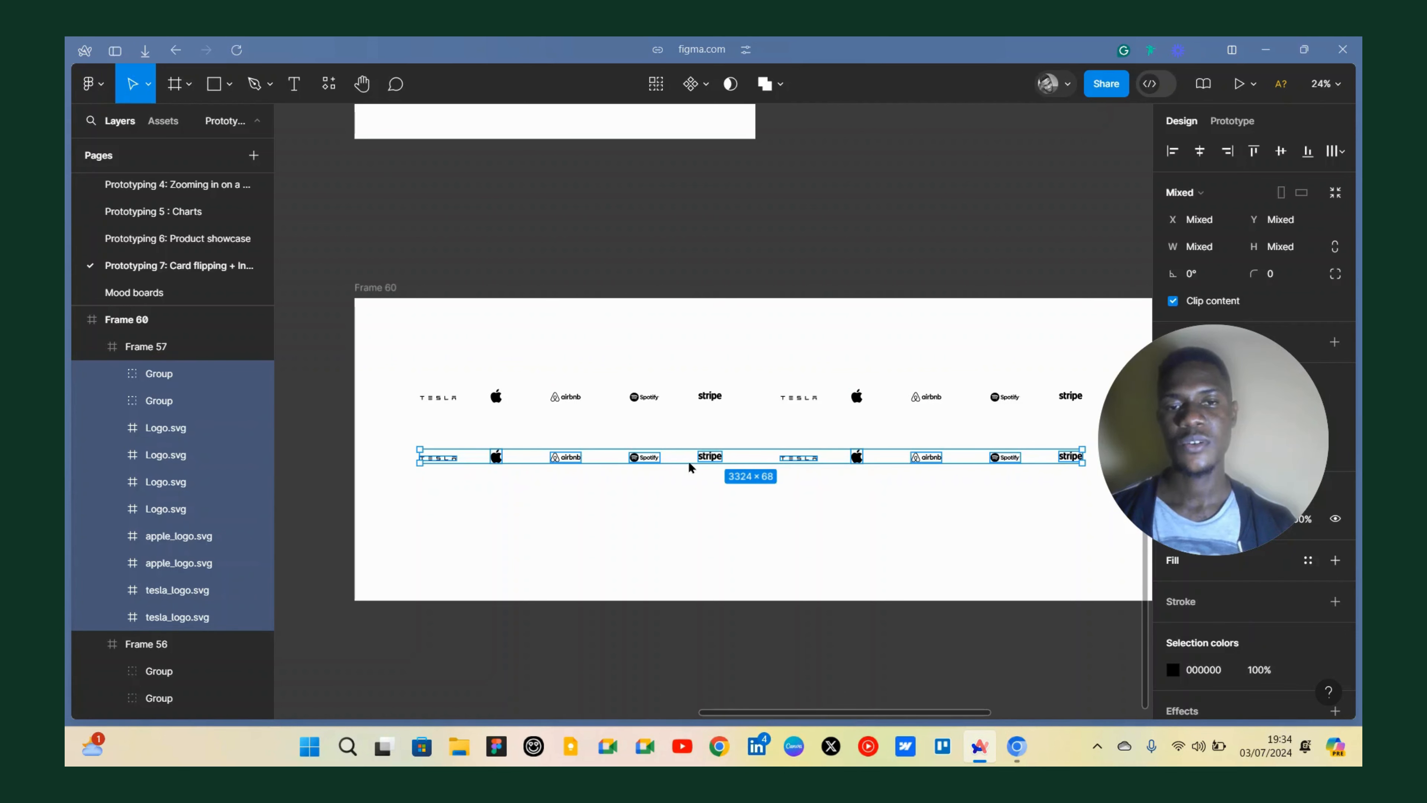
Move all logos in the copied row to the left by about one logo-set width.
mouse_move(667, 456)
mouse_down()
mouse_move(537, 453)
mouse_move(662, 454)
mouse_up()
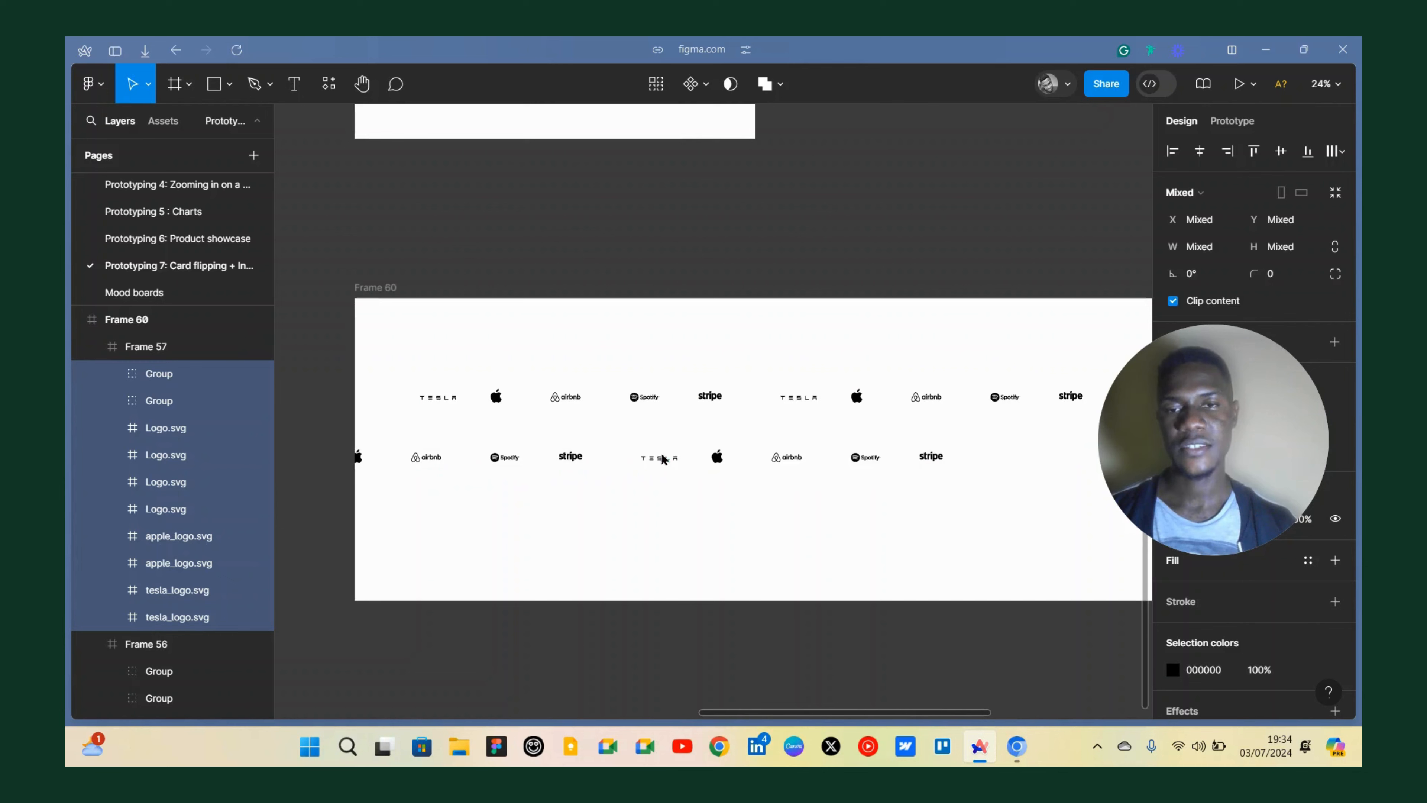
key(shift+Left)
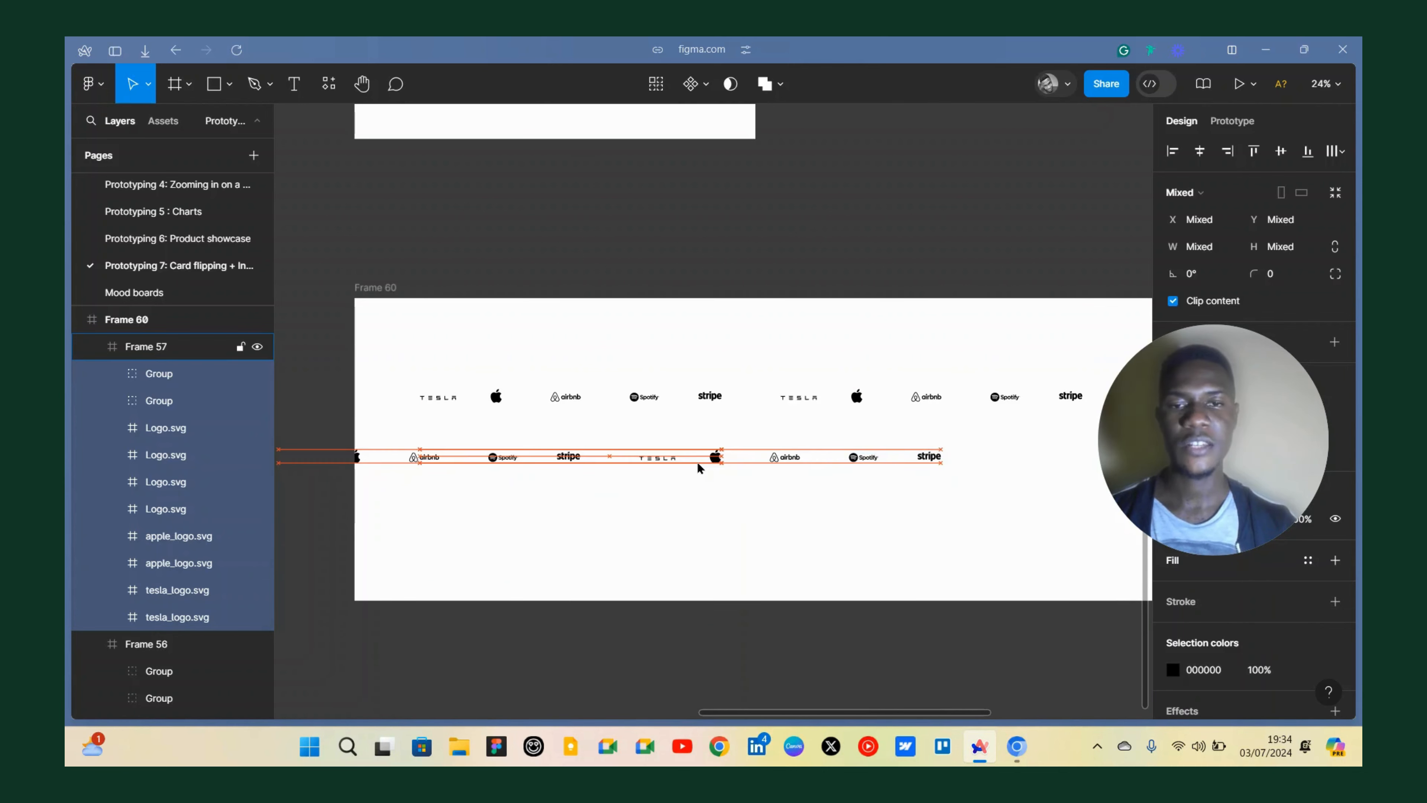
key(shift+Left)
key(shift+Left)
key(shift+Left)
key(shift+Left)
key(shift+Left)
key(shift+Left)
key(shift+Left)
key(shift+Left)
key(shift+Left)
key(shift+Left)
key(shift+Left)
key(shift+Left)
key(shift+Left)
key(shift+Left)
key(shift+Left)
key(shift+Left)
key(shift+Left)
key(shift+Left)
key(shift+Left)
key(shift+Left)
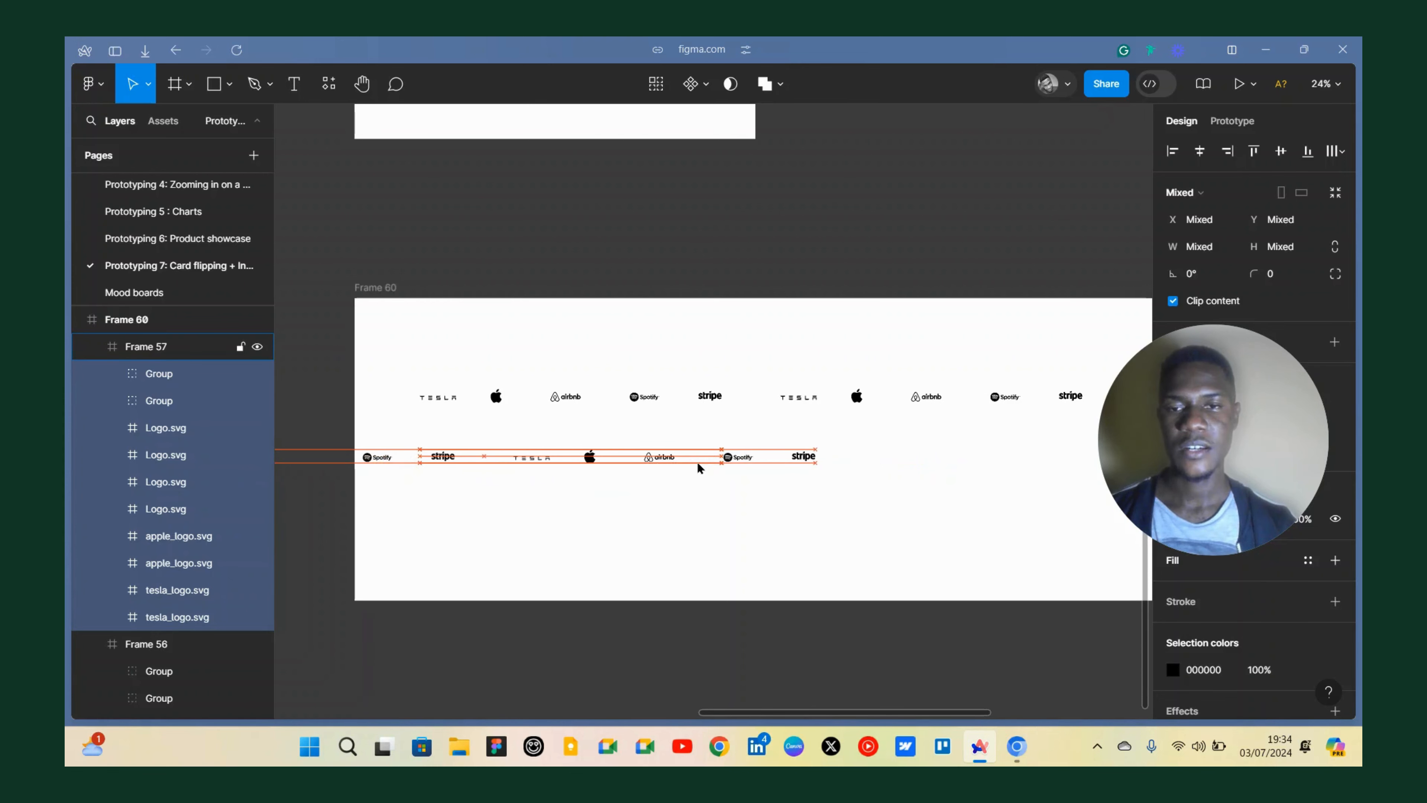
key(shift+Left)
key(shift+Left)
key(shift+Left)
key(shift+Left)
key(shift+Left)
key(shift+Left)
key(shift+Left)
key(shift+Left)
key(shift+Left)
key(shift+Left)
key(shift+Left)
key(shift+Left)
key(shift+Left)
key(shift+Left)
key(shift+Left)
key(shift+Left)
key(shift+Left)
key(shift+Left)
key(shift+Left)
key(shift+Left)
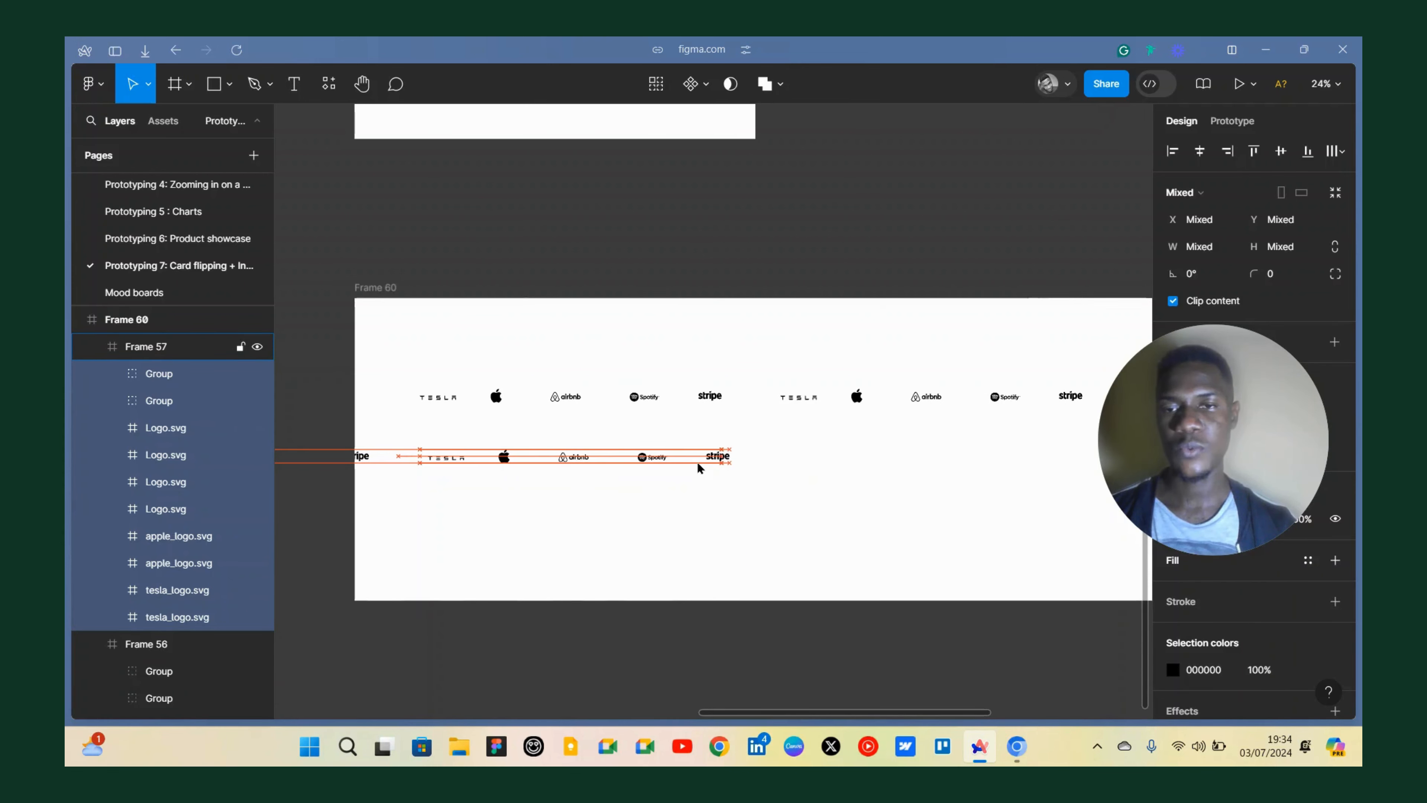
key(shift+Left)
key(shift+Left)
key(shift+Left)
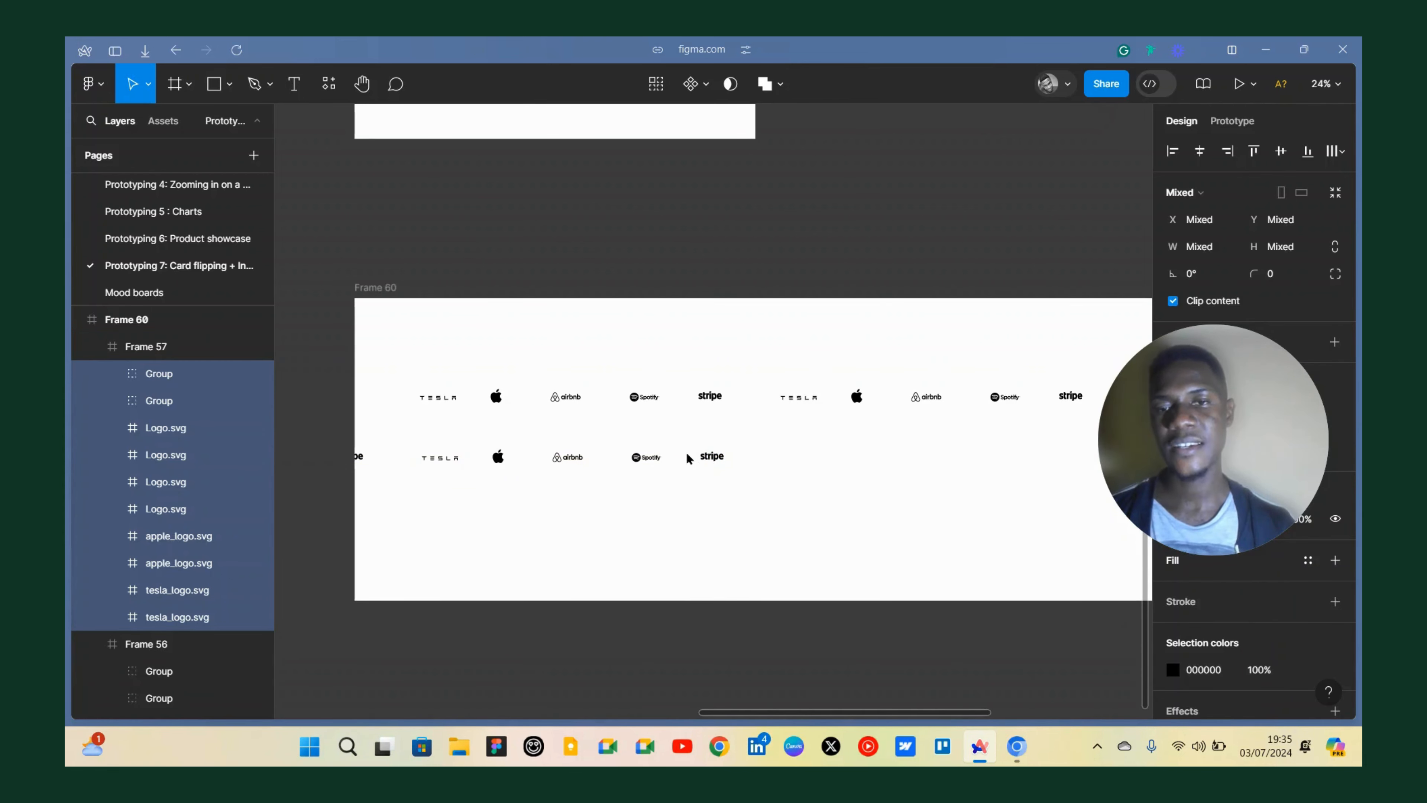
Show the rulers and inspect the copied logo row frame at different zoom levels.
scroll(378, 427, up, 5)
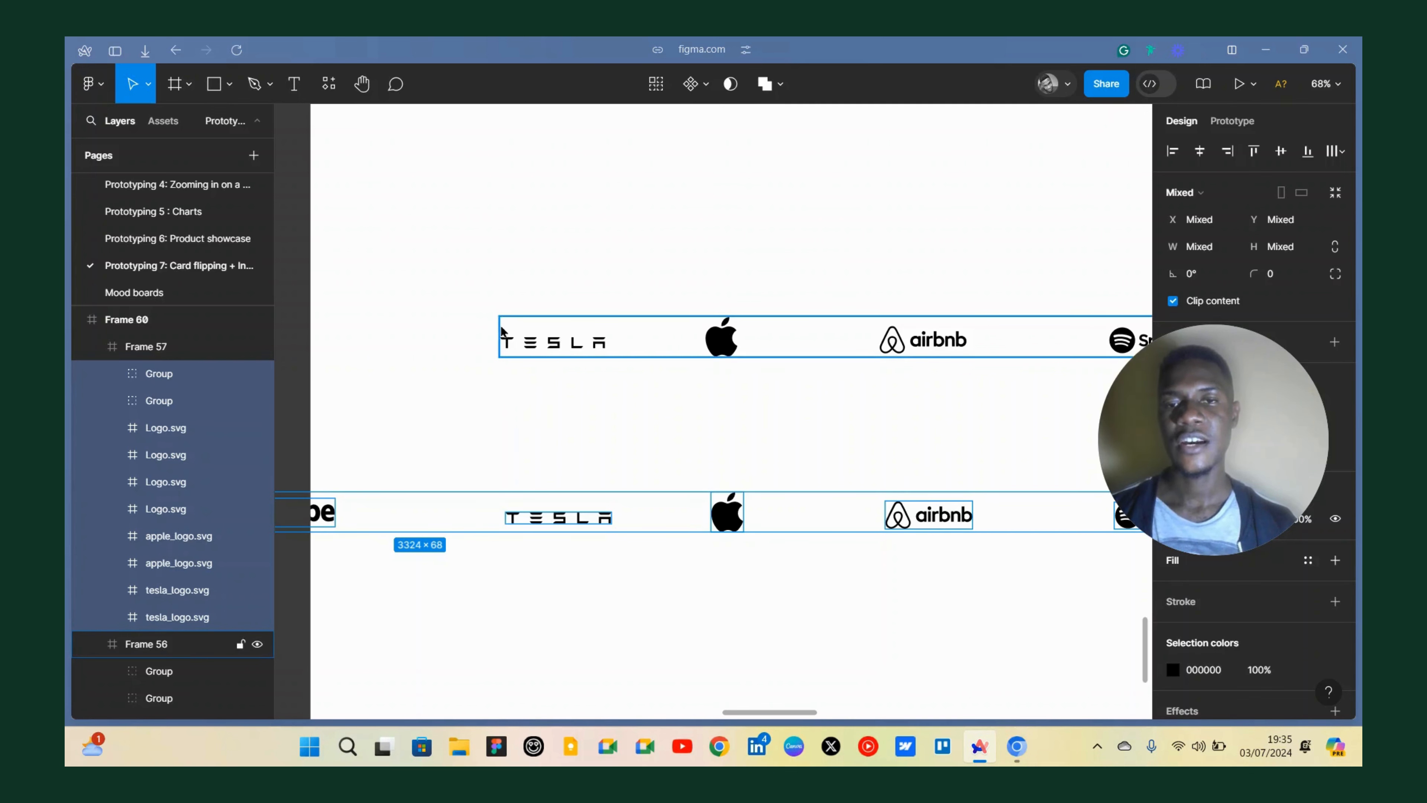
scroll(509, 360, down, 3)
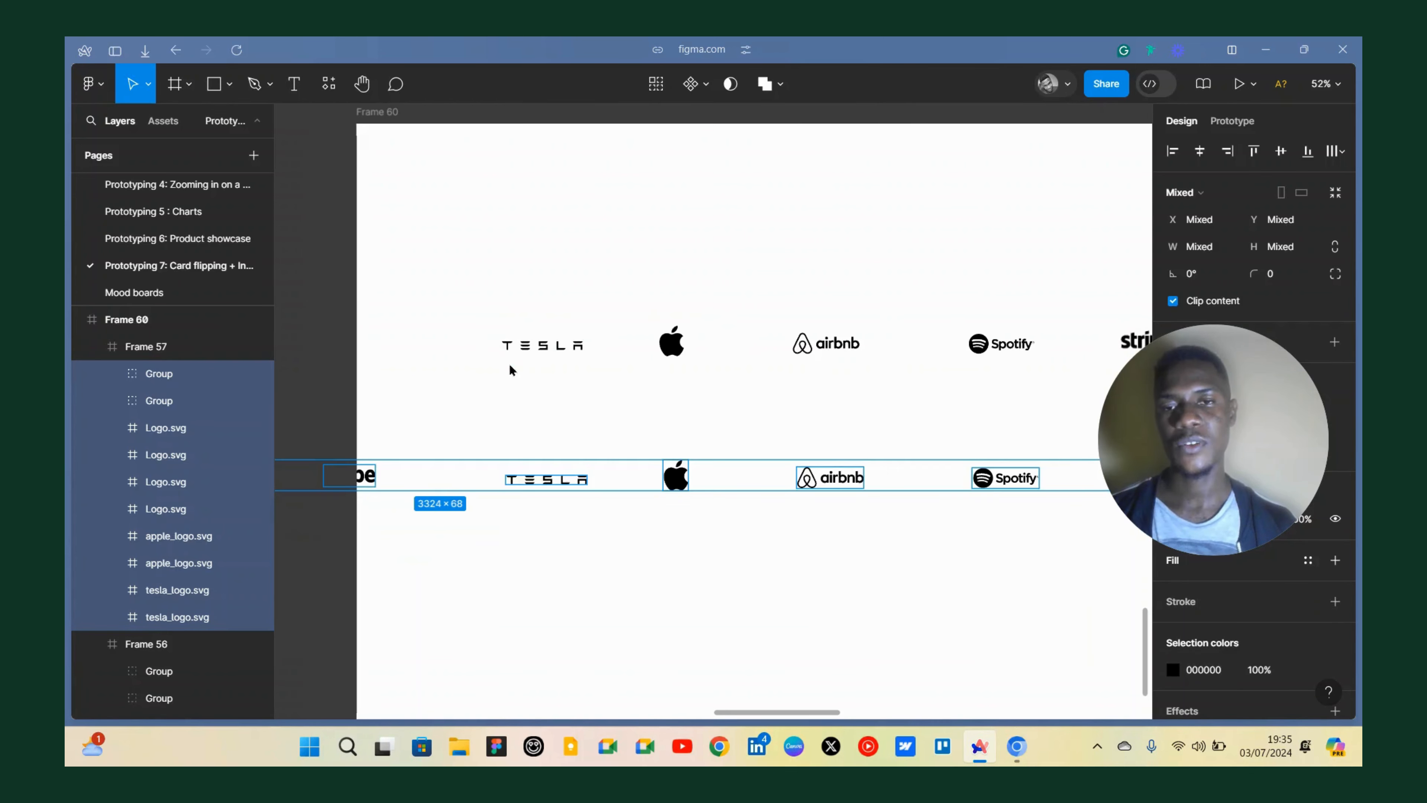
click(522, 454)
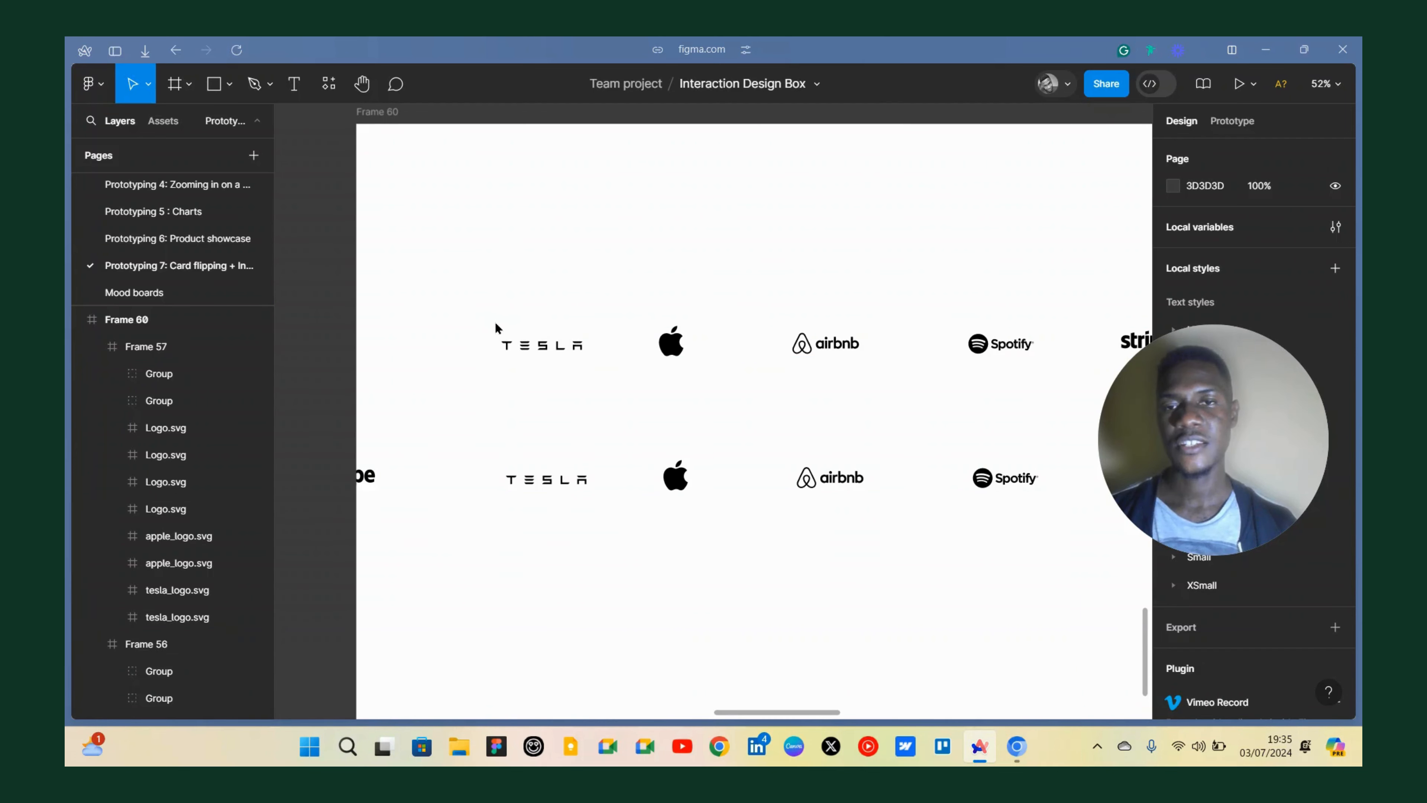
scroll(506, 414, down, 3)
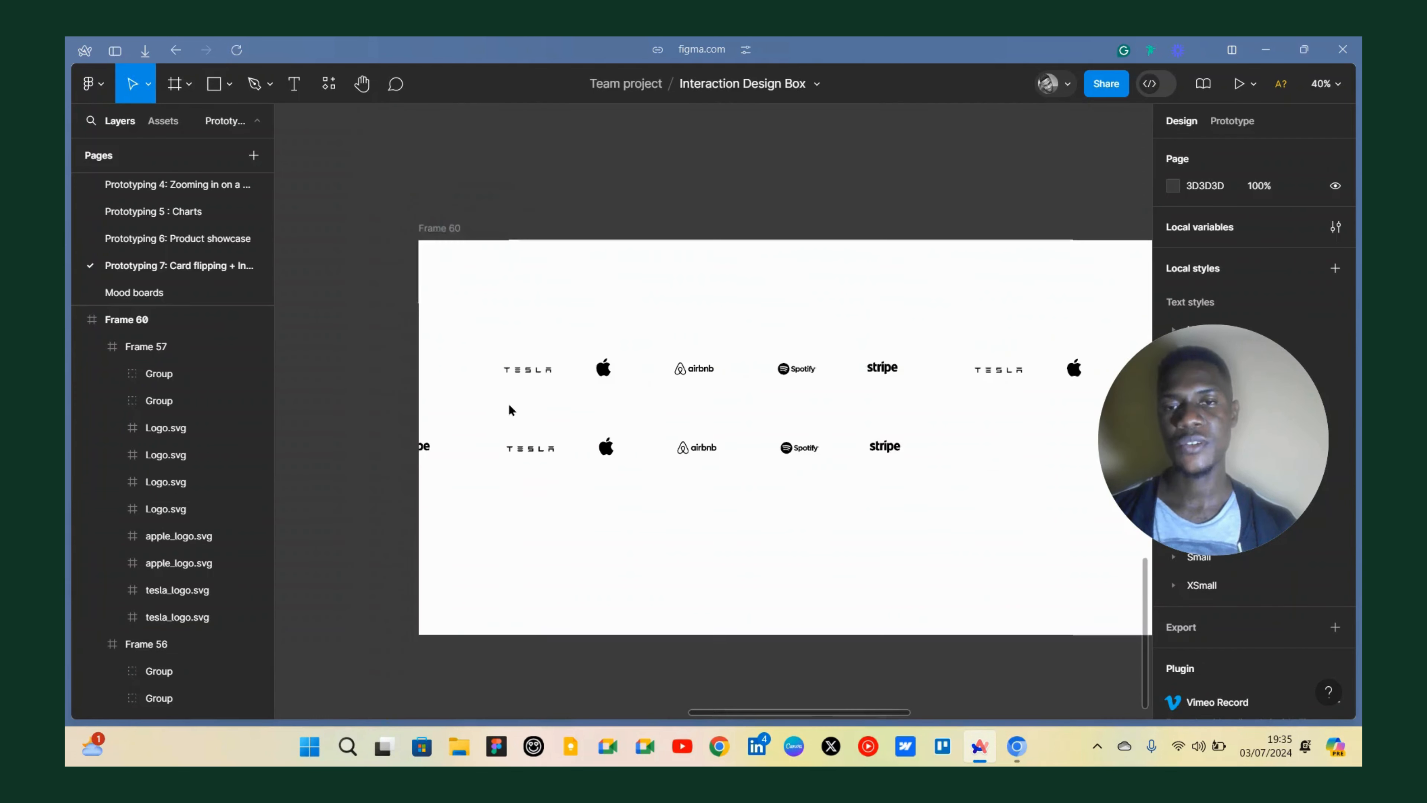
click(516, 441)
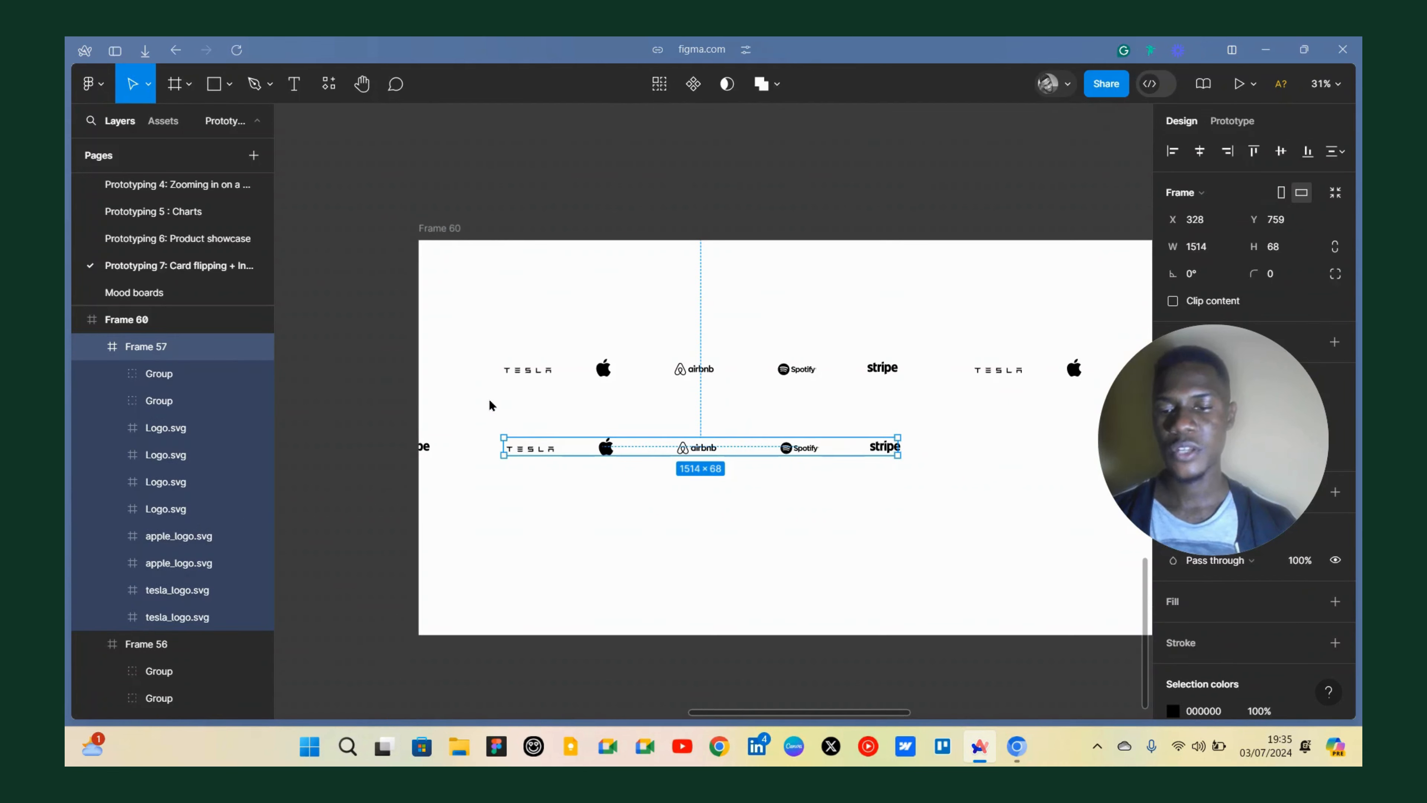
key(shift+r)
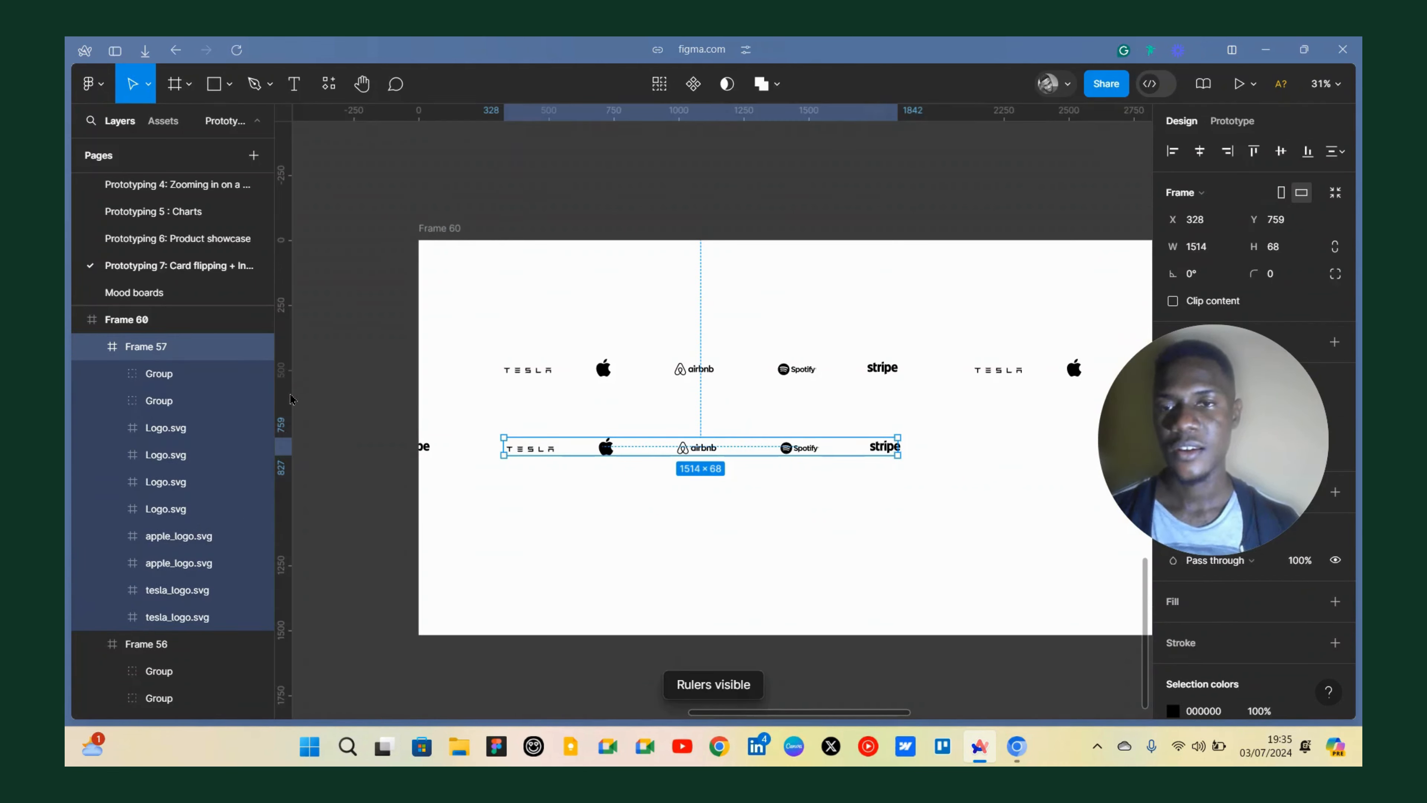
click(352, 239)
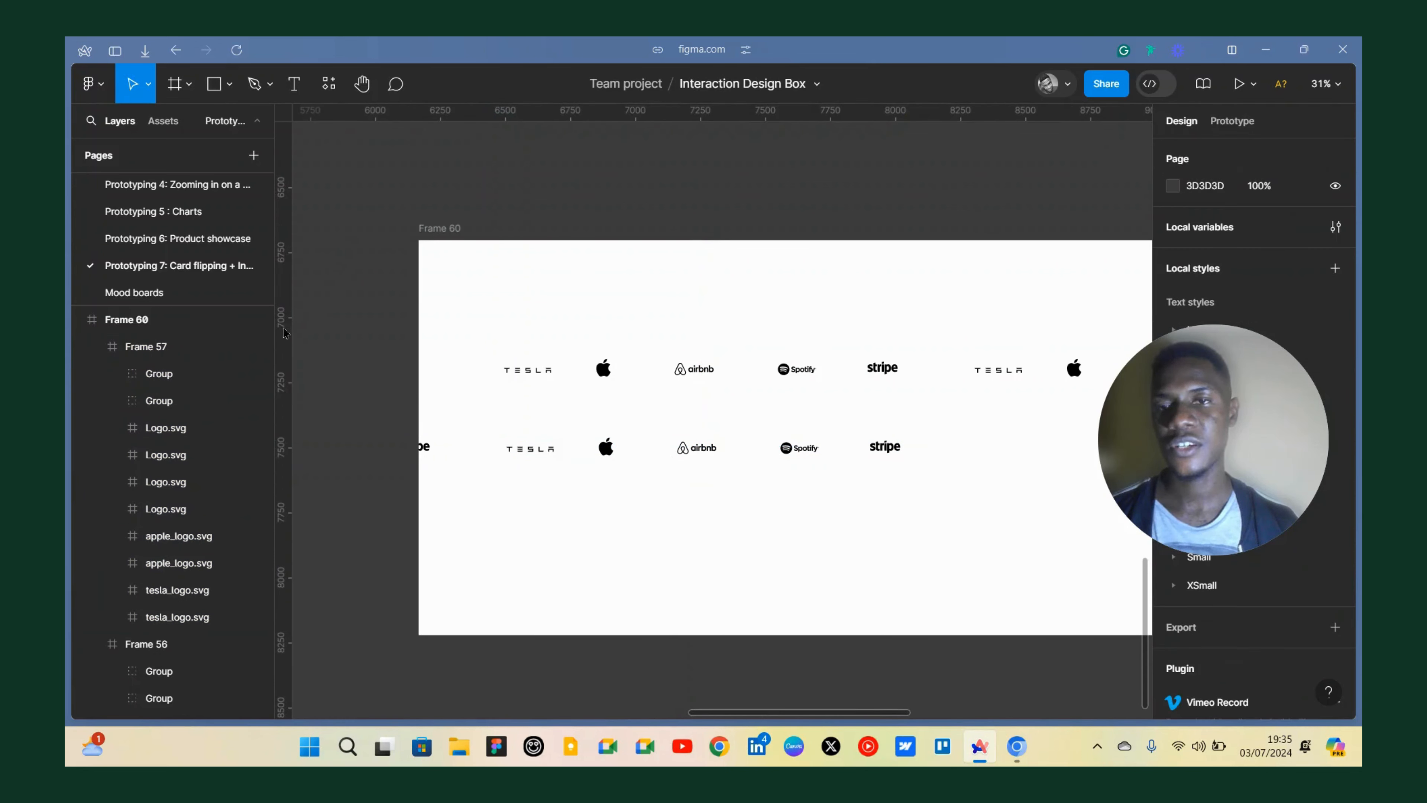
scroll(489, 362, up, 5)
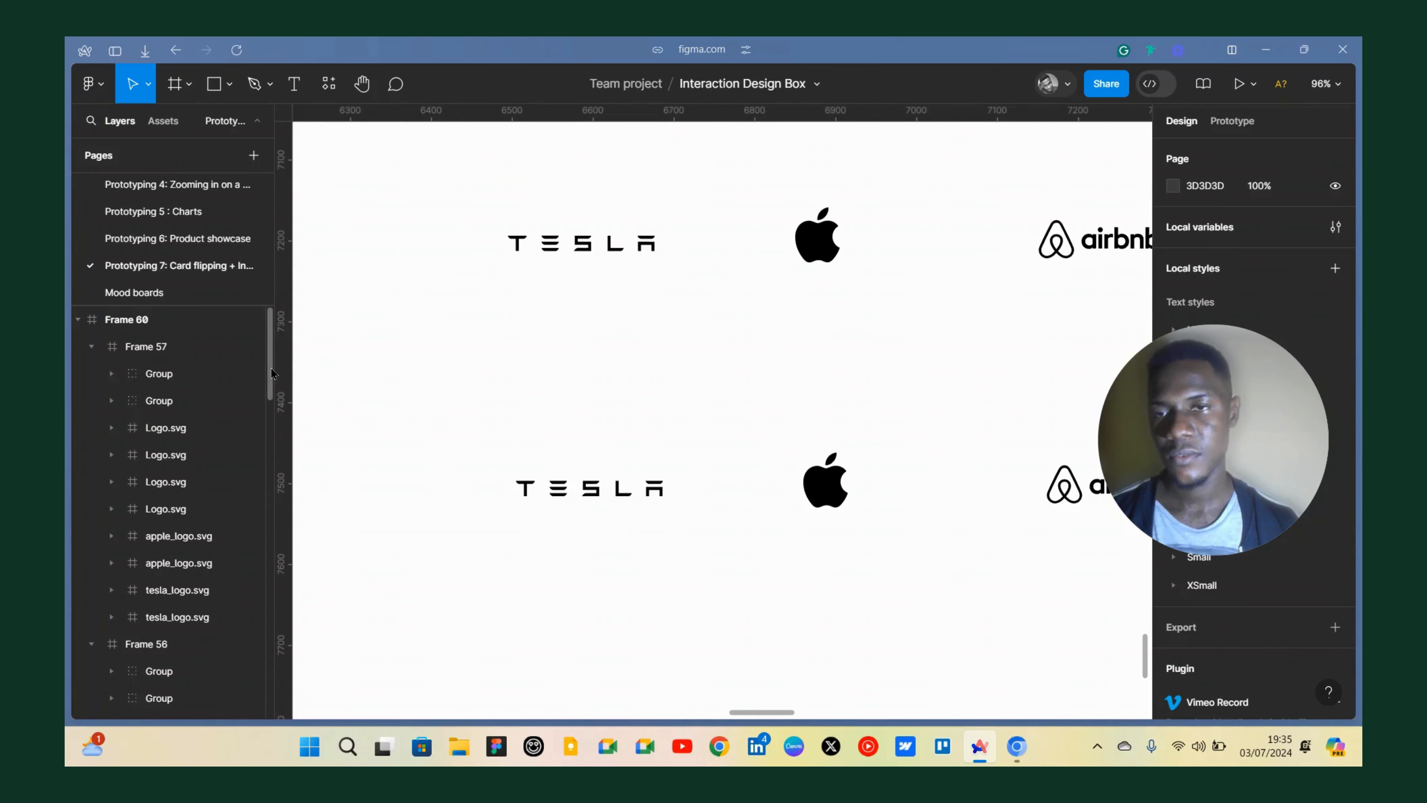
mouse_move(351, 377)
mouse_down()
mouse_move(462, 395)
mouse_move(360, 384)
mouse_up()
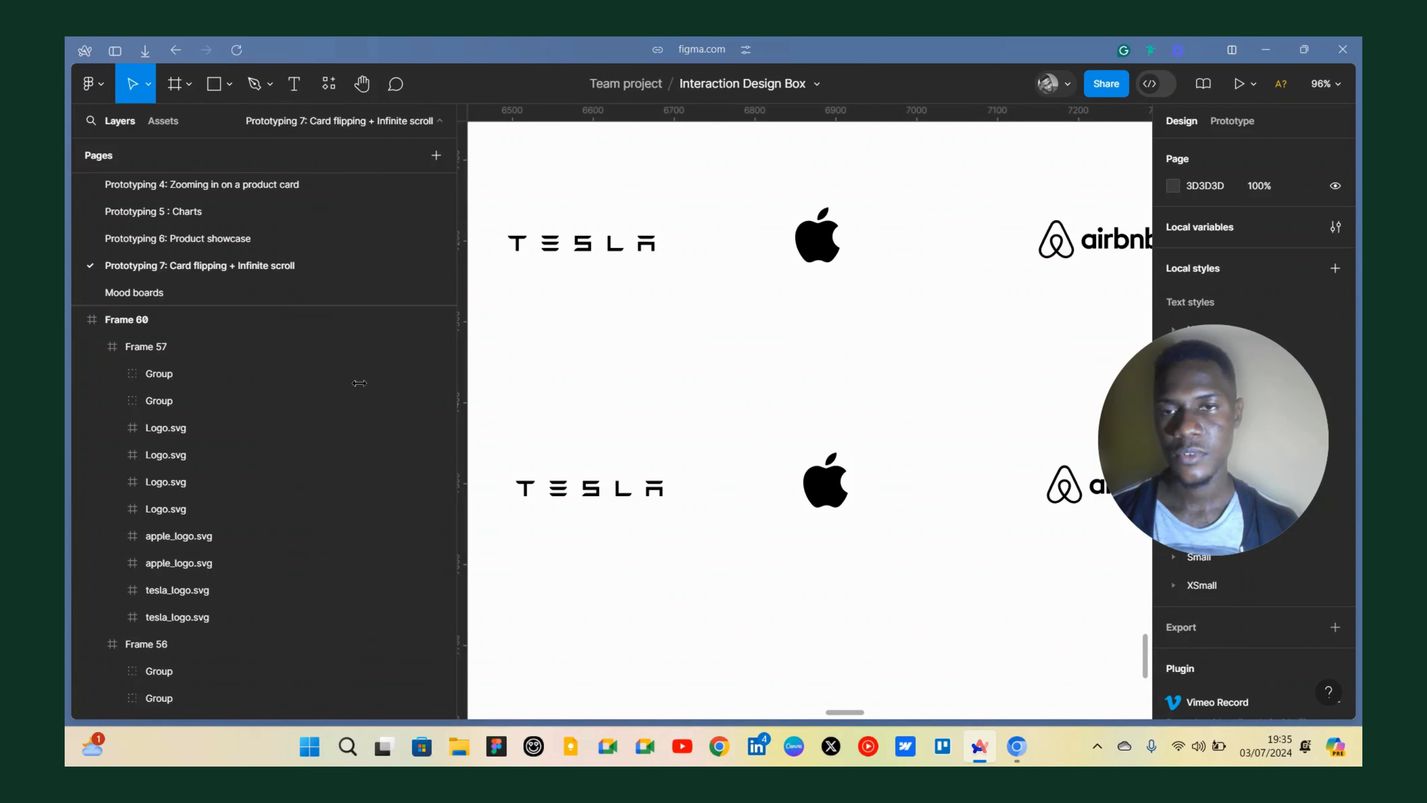
key(ctrl+z)
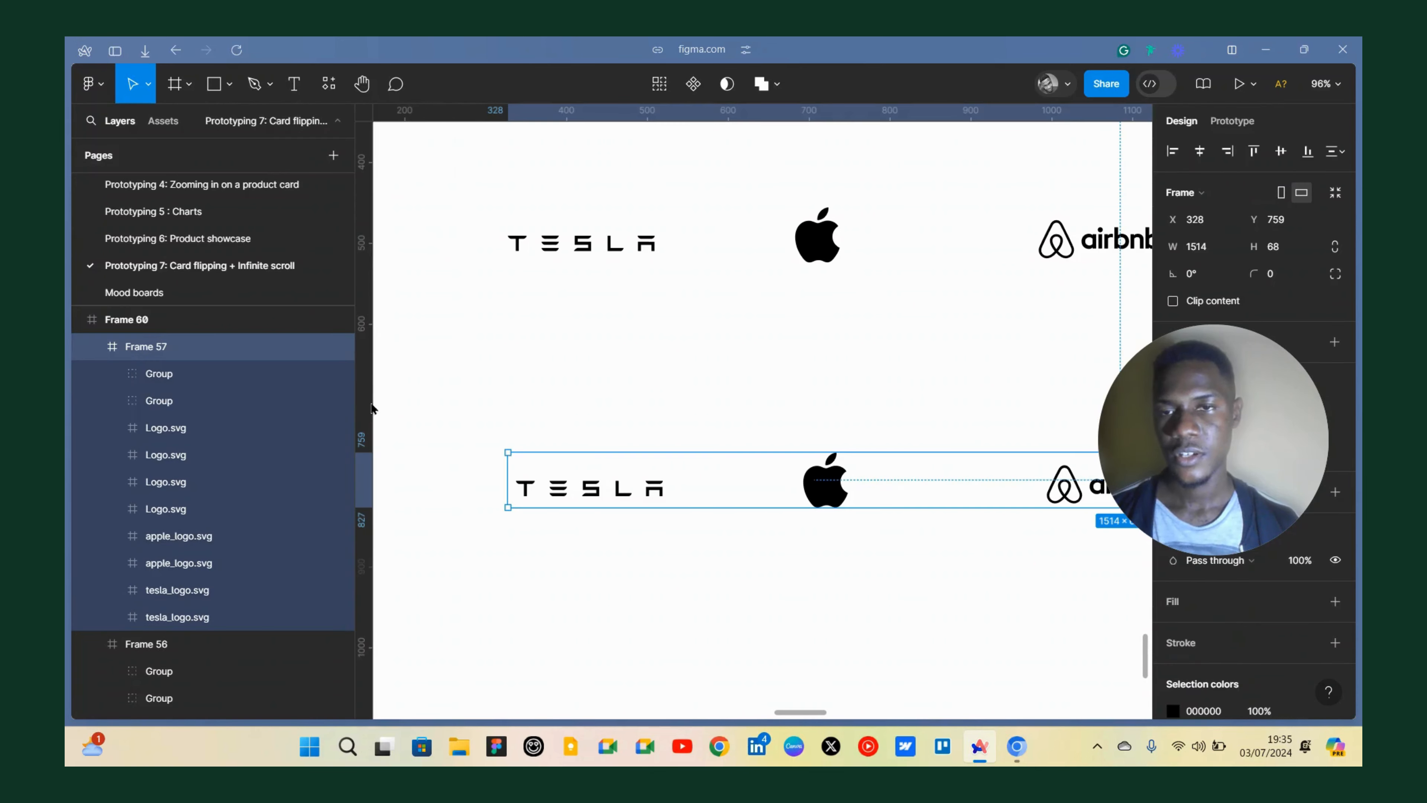
drag(358, 408, 247, 400)
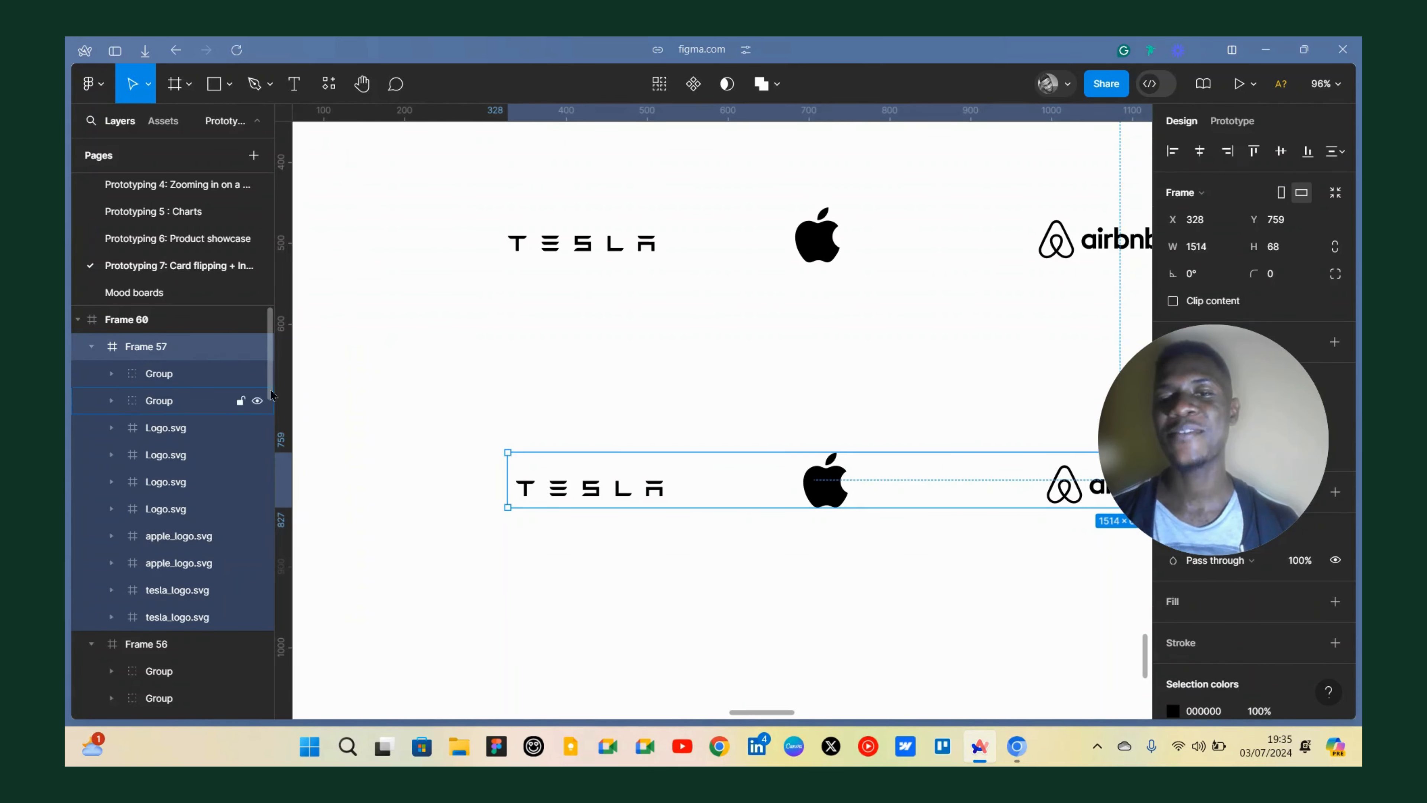
click(295, 392)
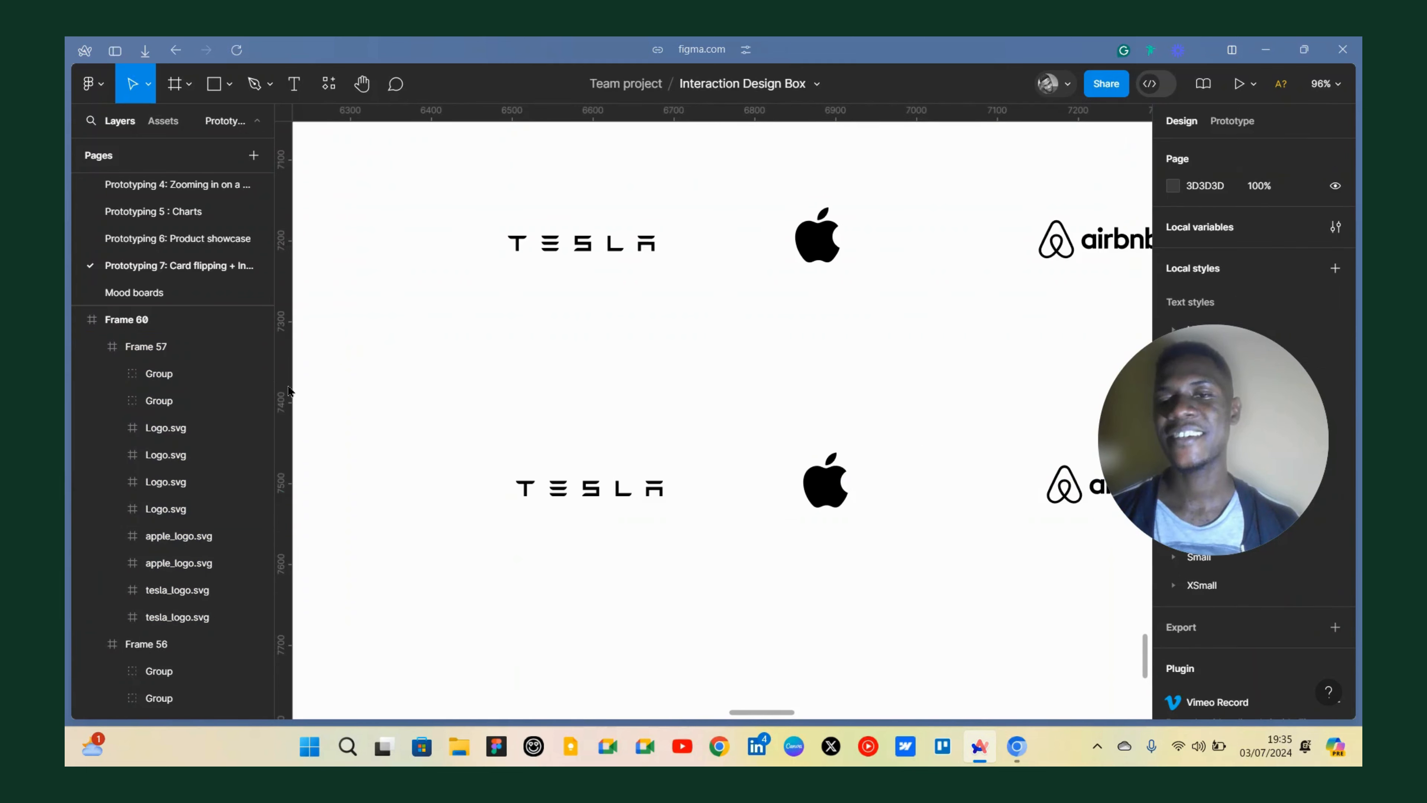
Add a vertical guide at x 328 along the left edge of the top logo row.
scroll(393, 354, down, 5)
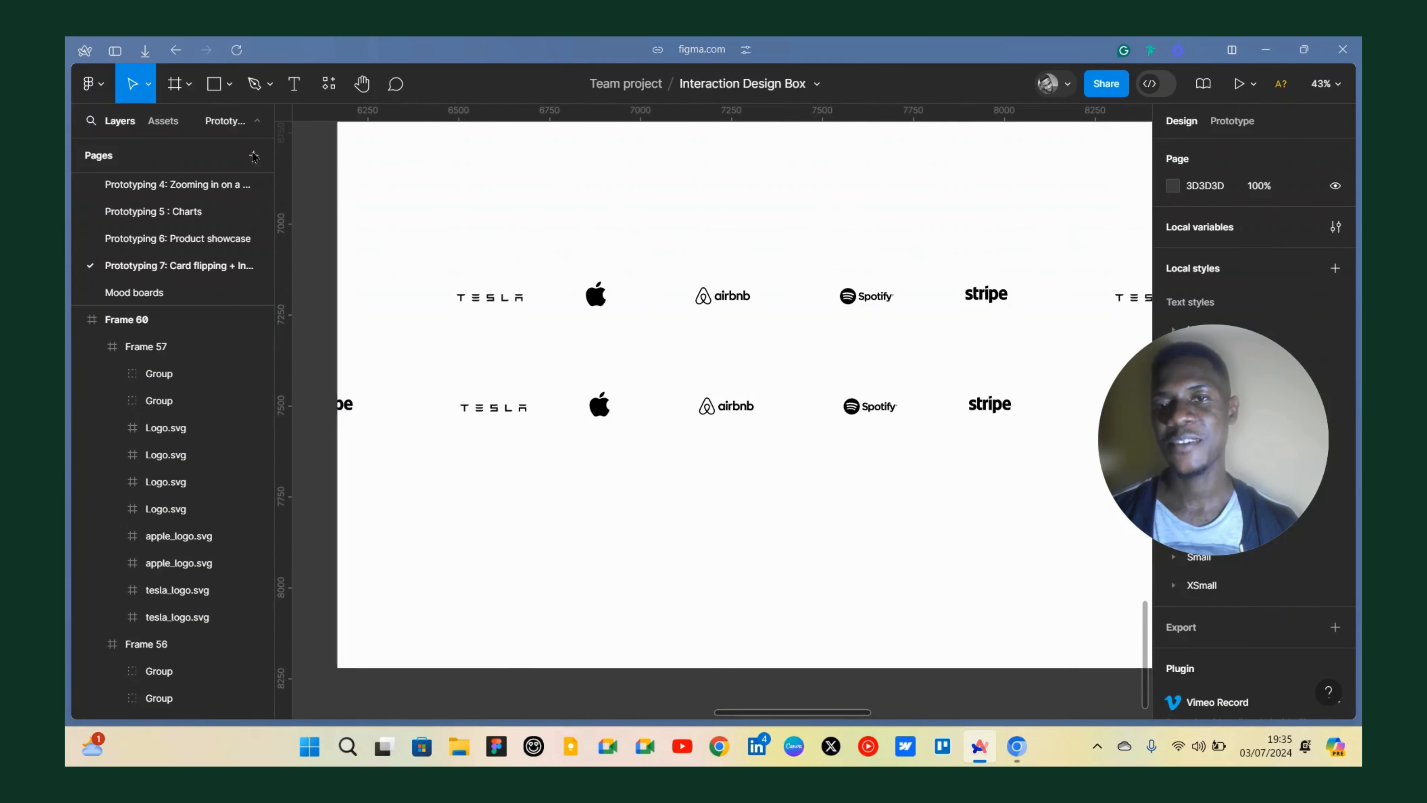
scroll(462, 319, up, 5)
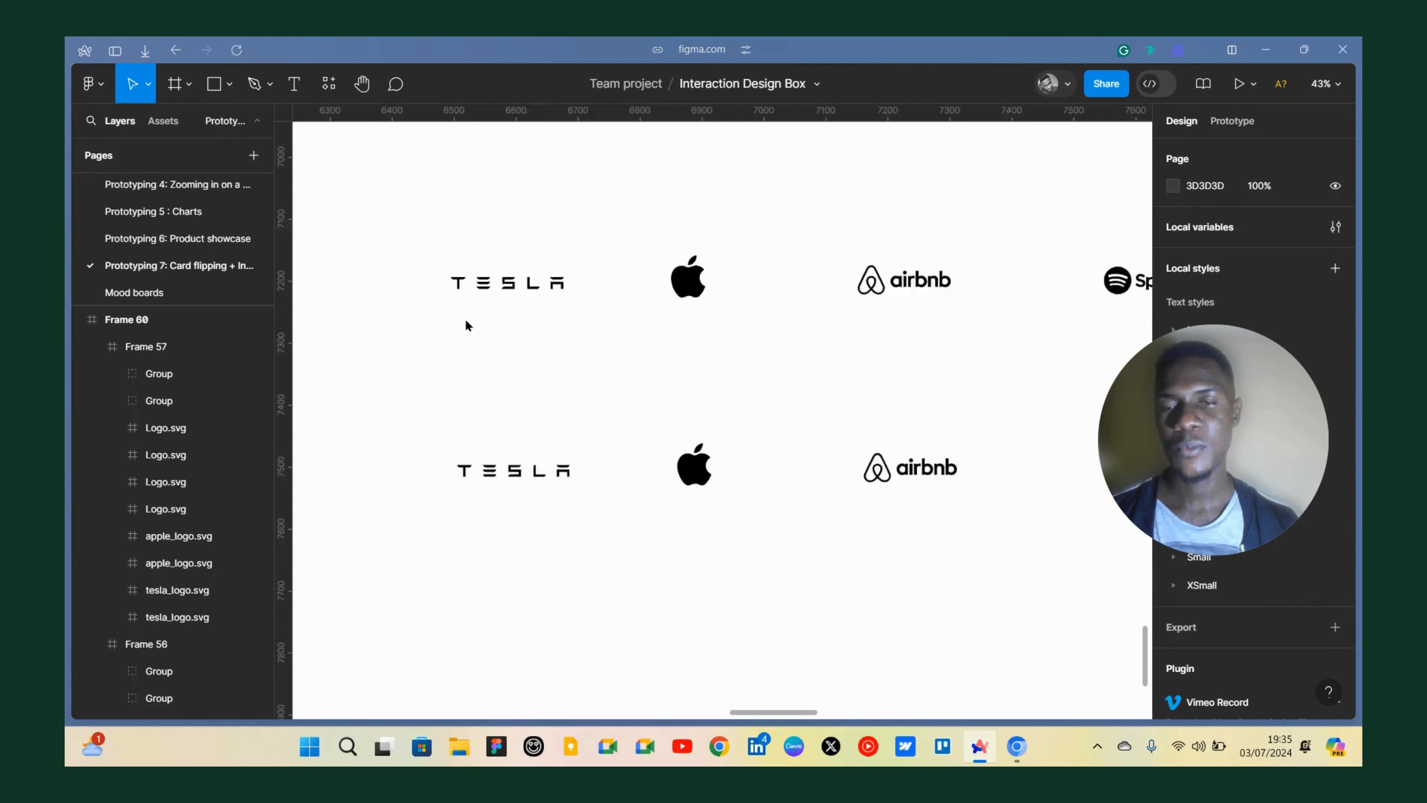
click(462, 268)
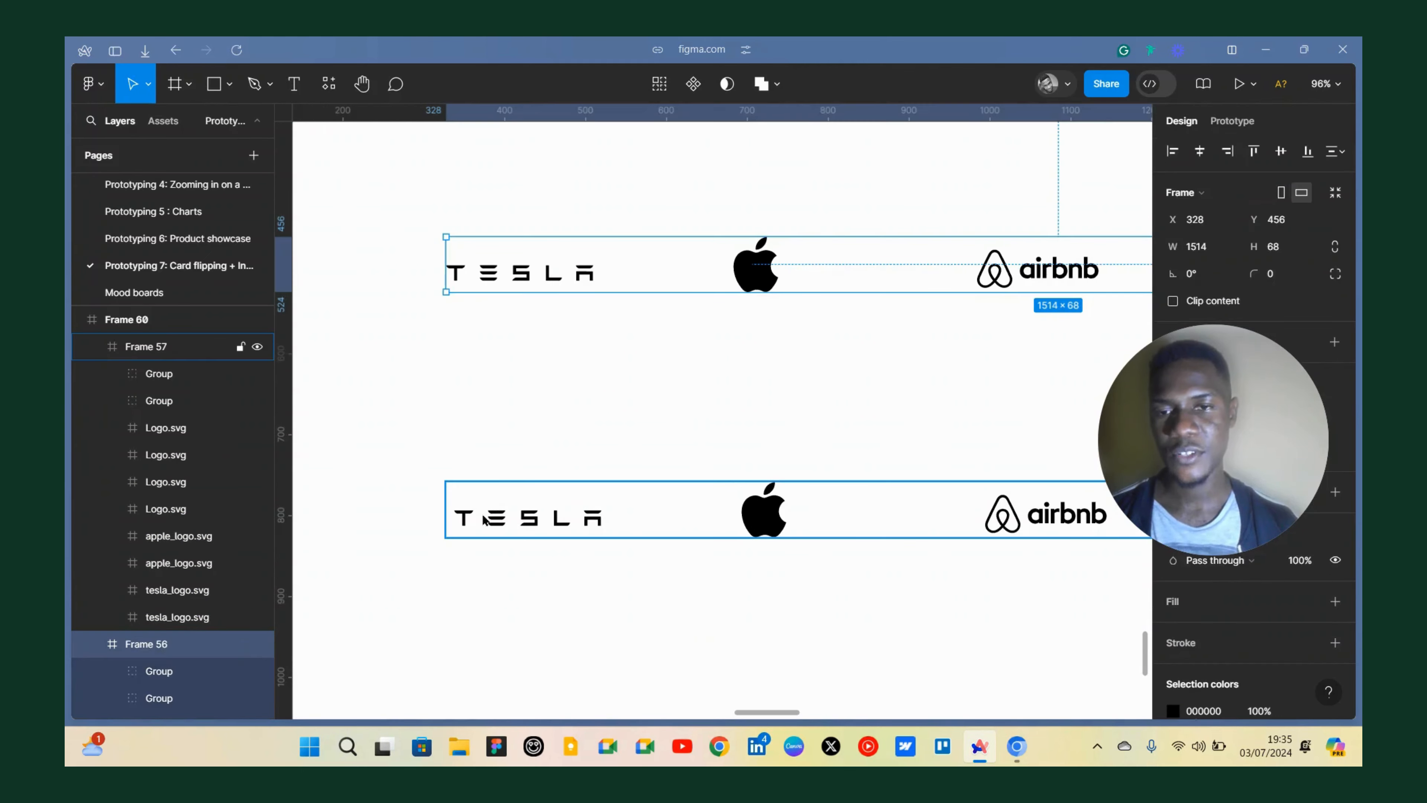
click(459, 272)
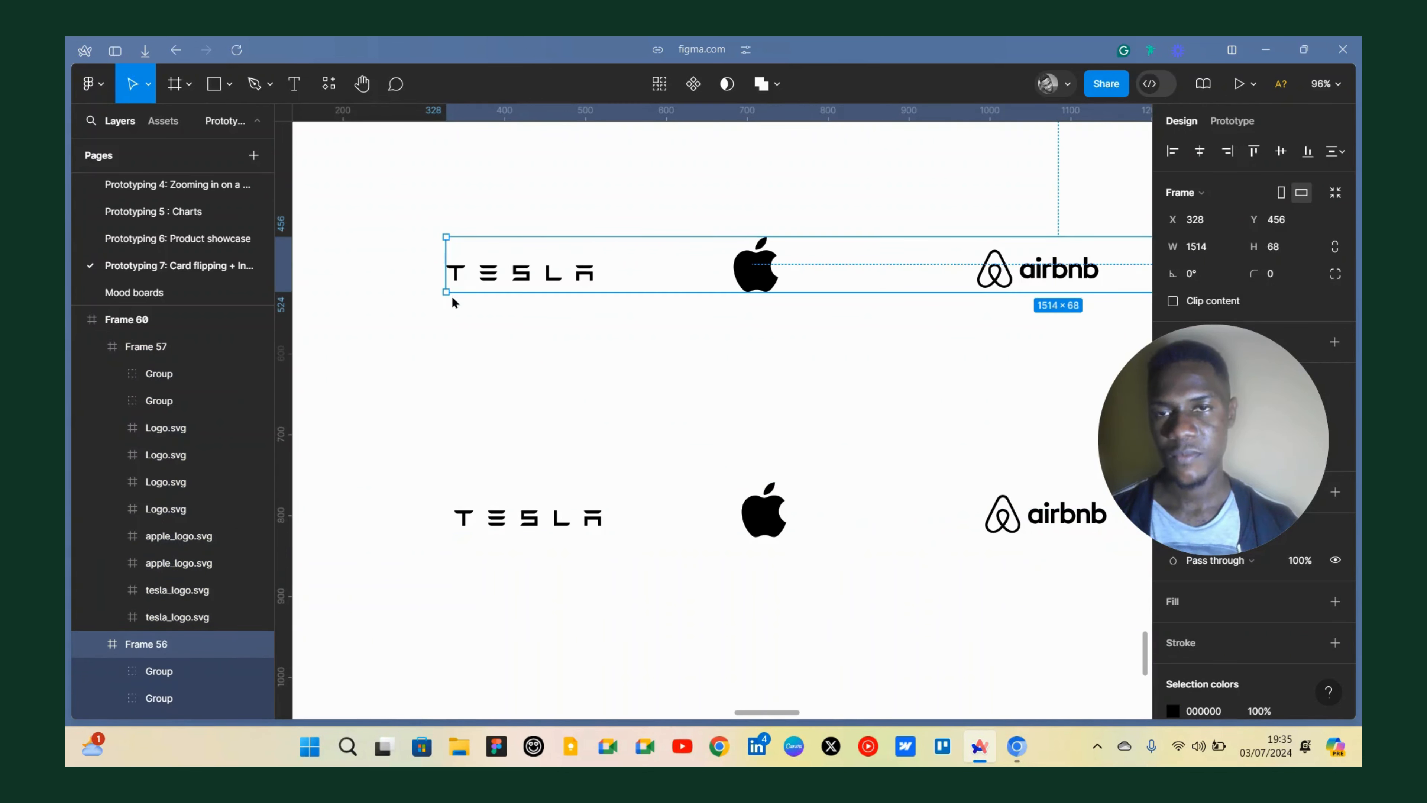
key(l)
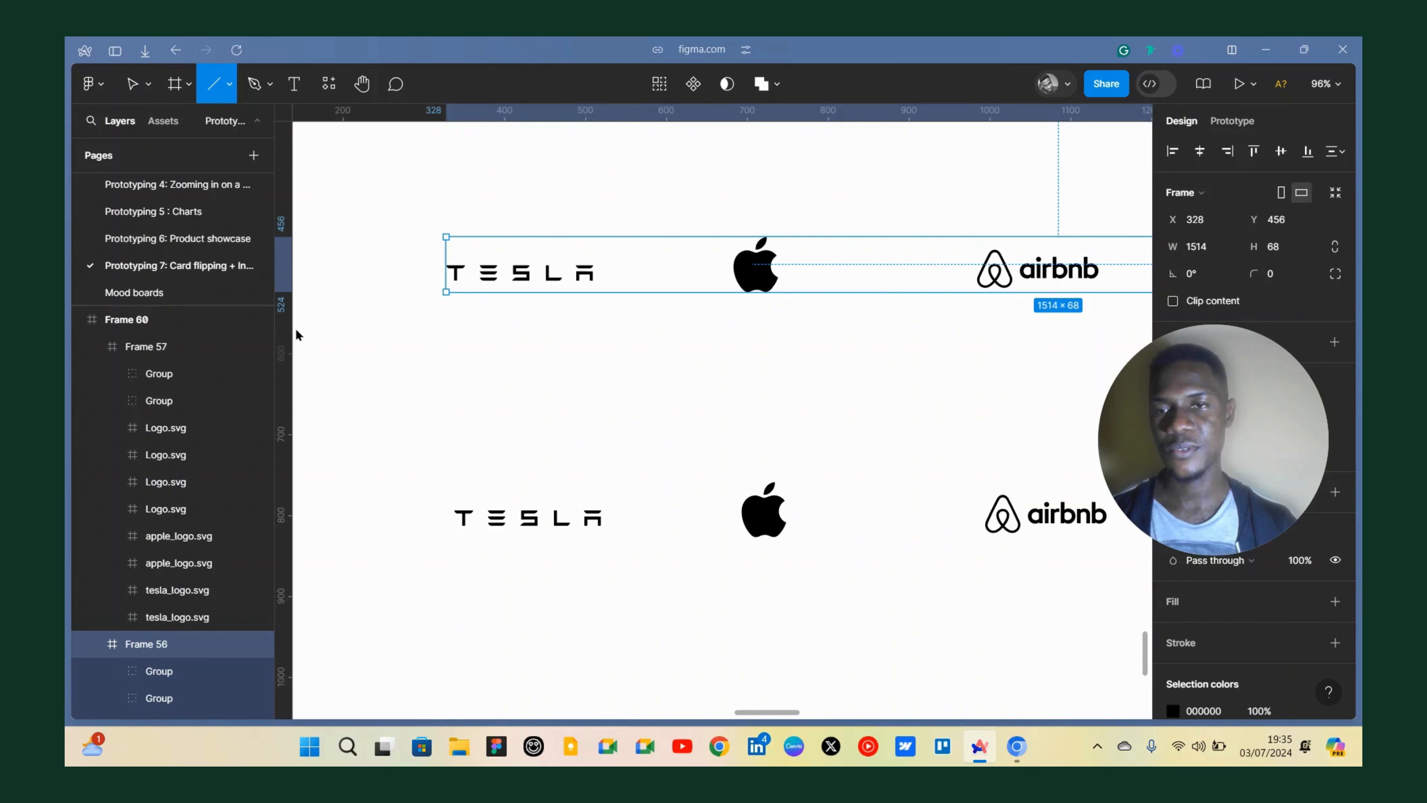
drag(286, 330, 445, 341)
key(v)
click(464, 518)
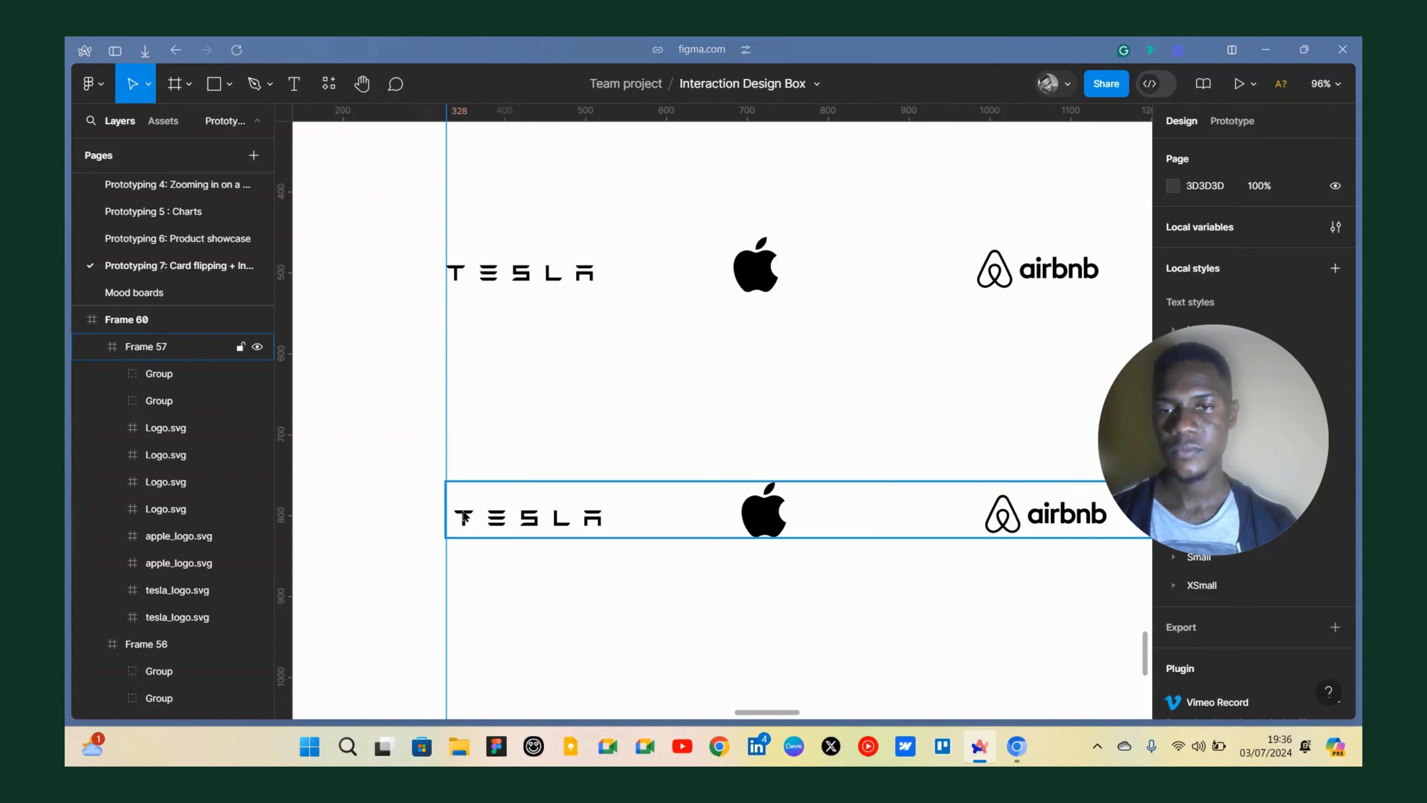
Select all logos in the copied row and nudge them left so the first Tesla logo meets the guide.
double_click(464, 518)
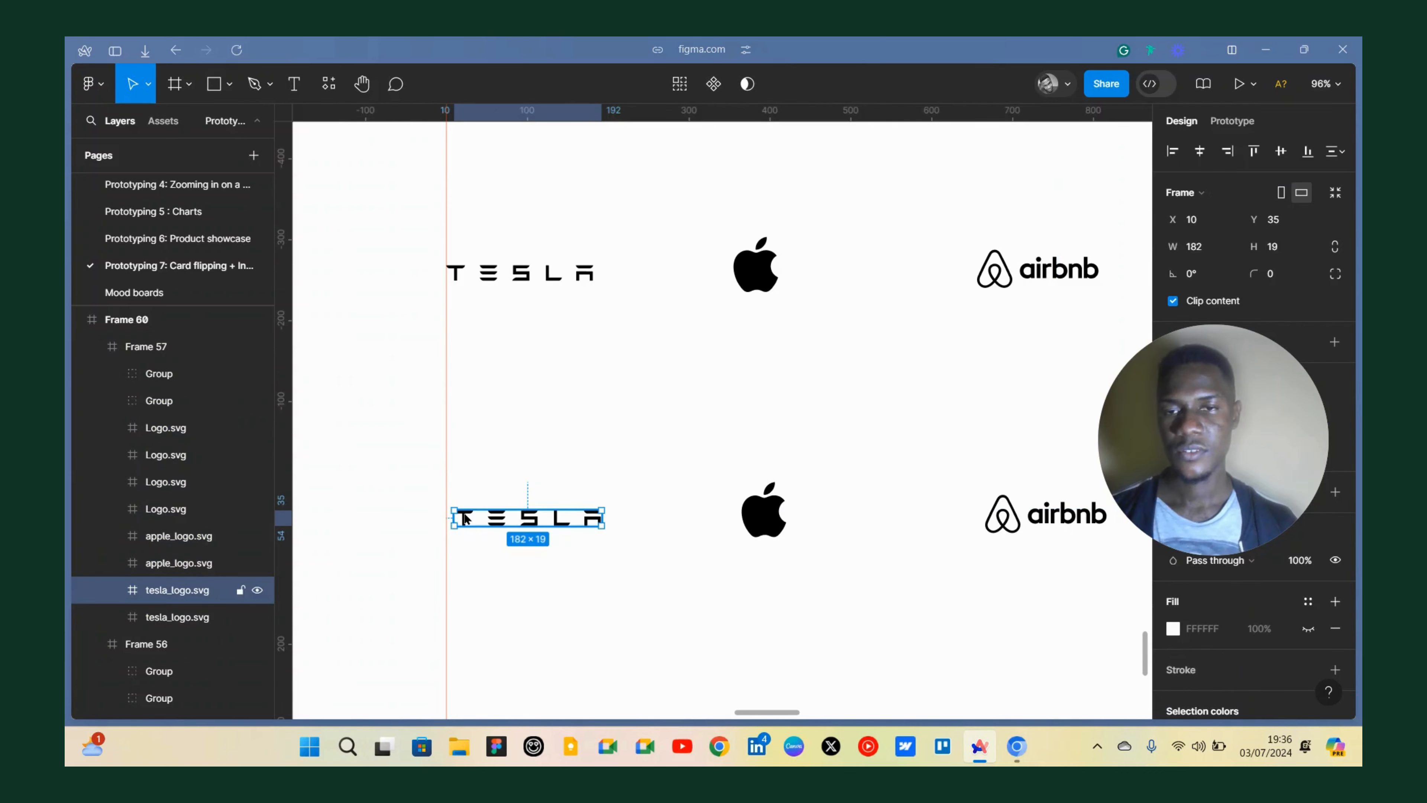
scroll(464, 518, down, 3)
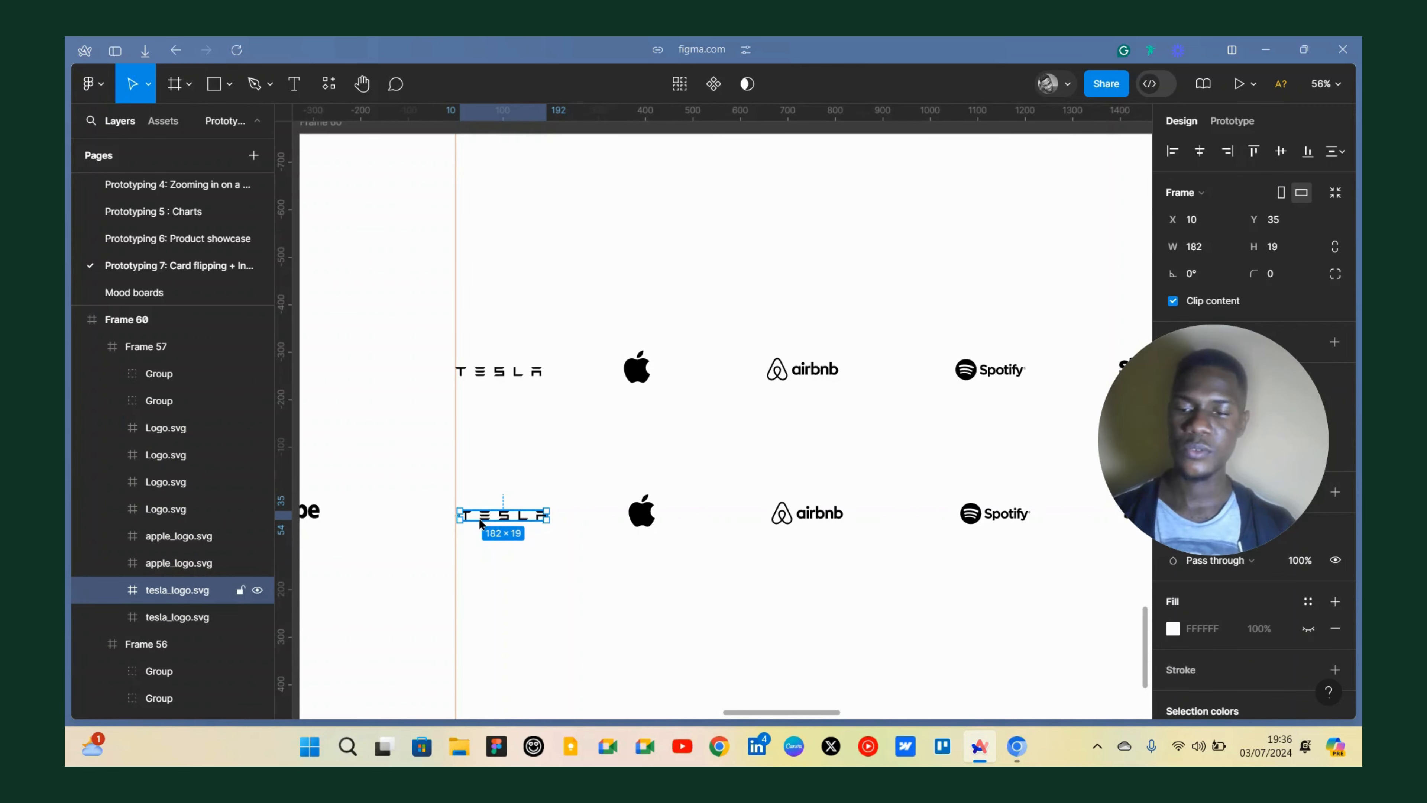
key(ctrl+a)
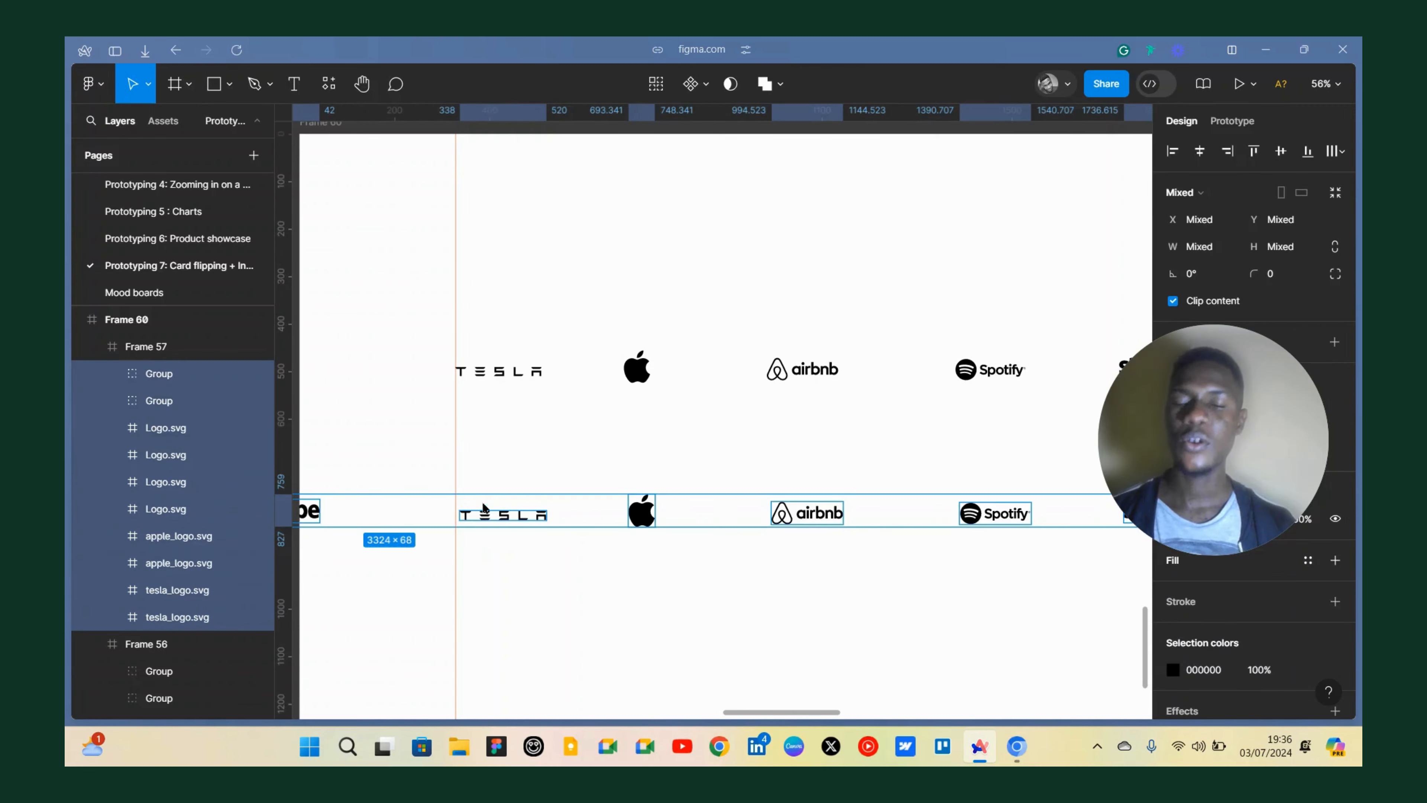
scroll(455, 523, up, 10)
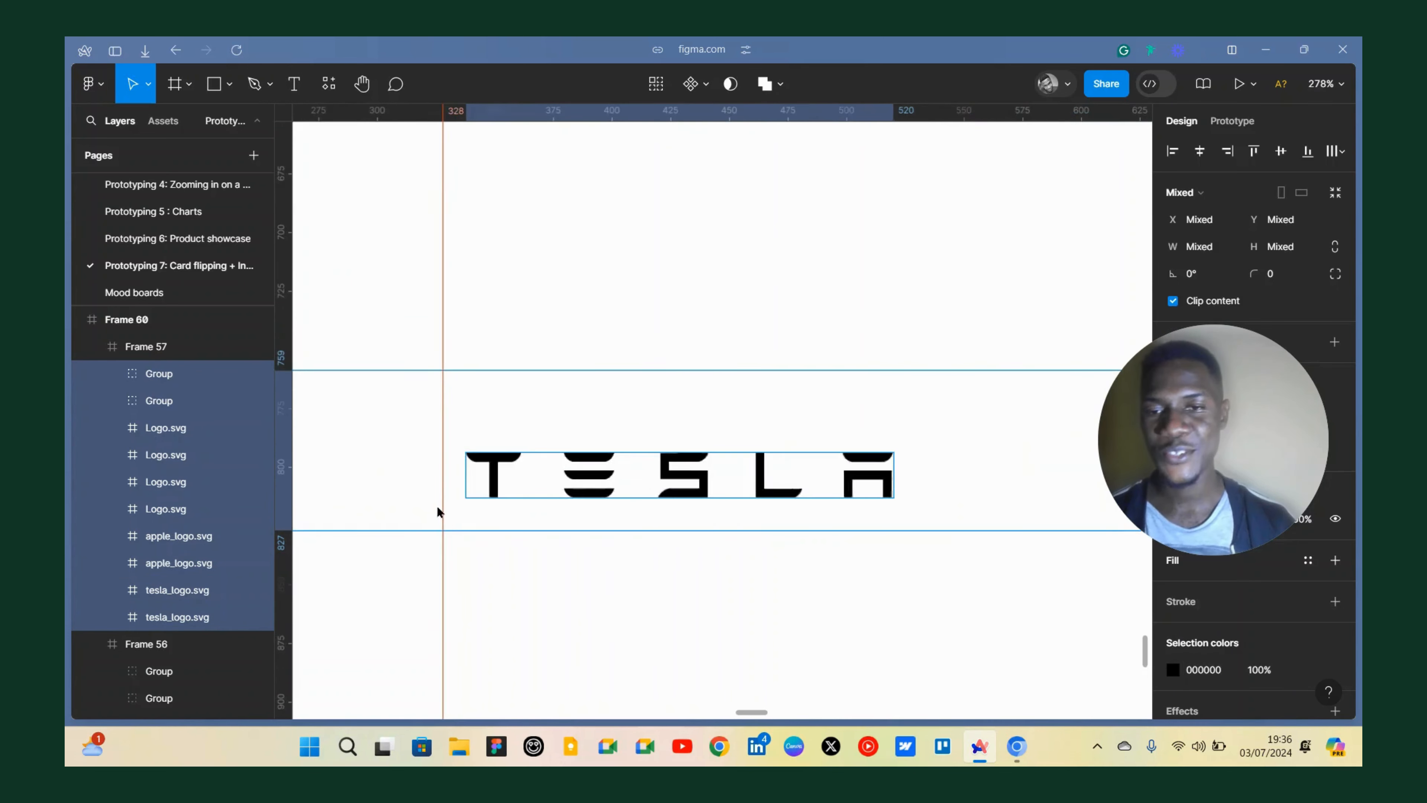
key(Left)
key(Left)
key(Left)
key(Left)
key(Left)
key(Left)
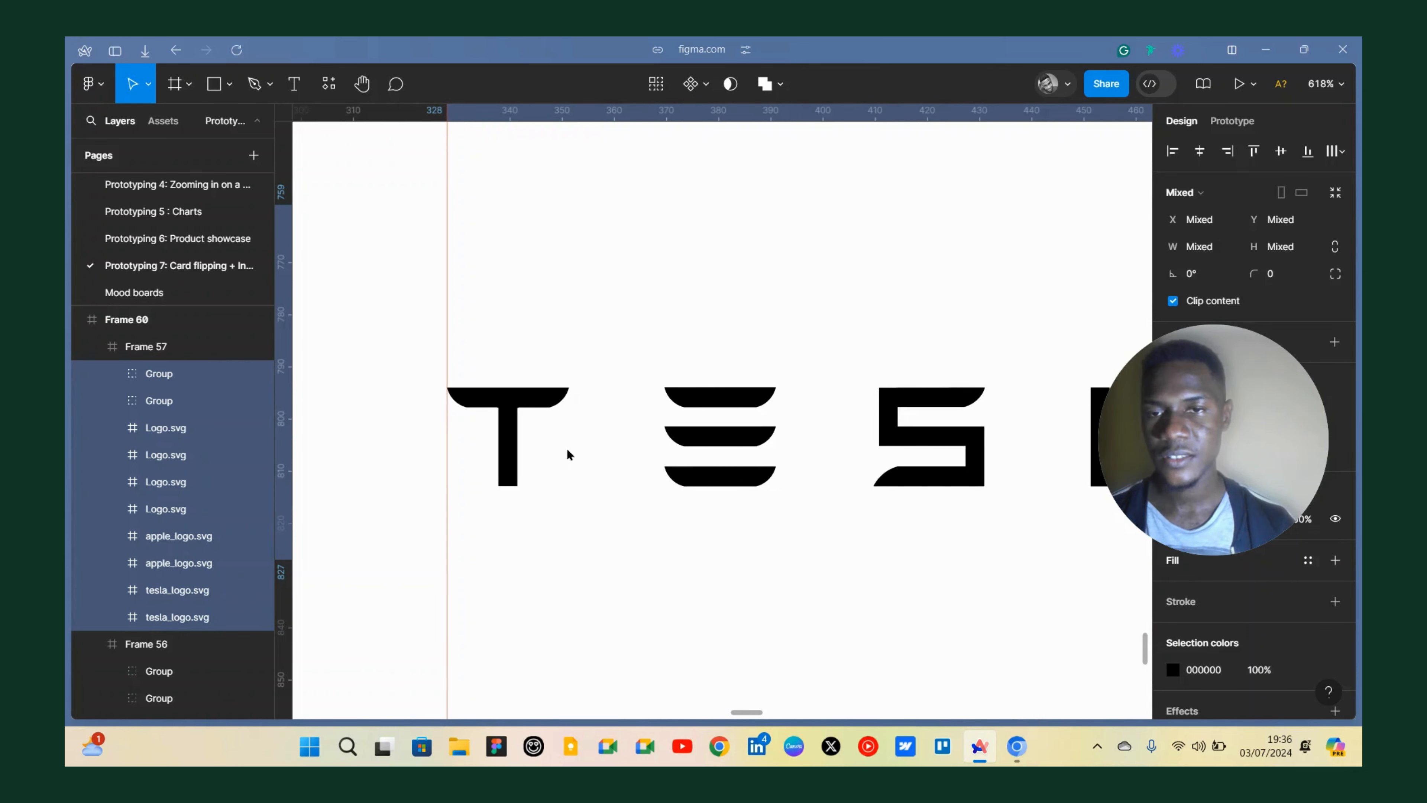
scroll(531, 363, down, 5)
scroll(523, 368, down, 1)
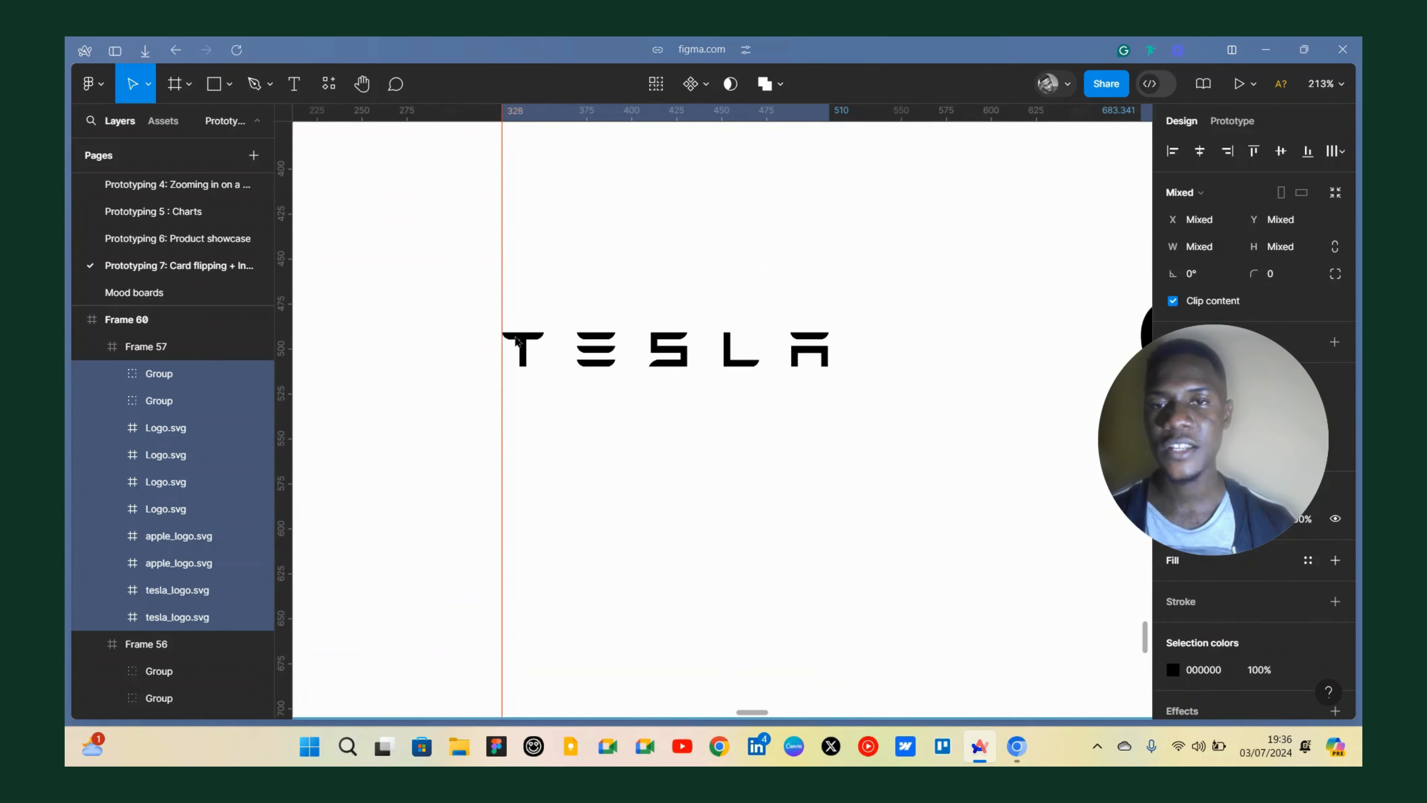
scroll(496, 327, down, 5)
scroll(495, 323, down, 3)
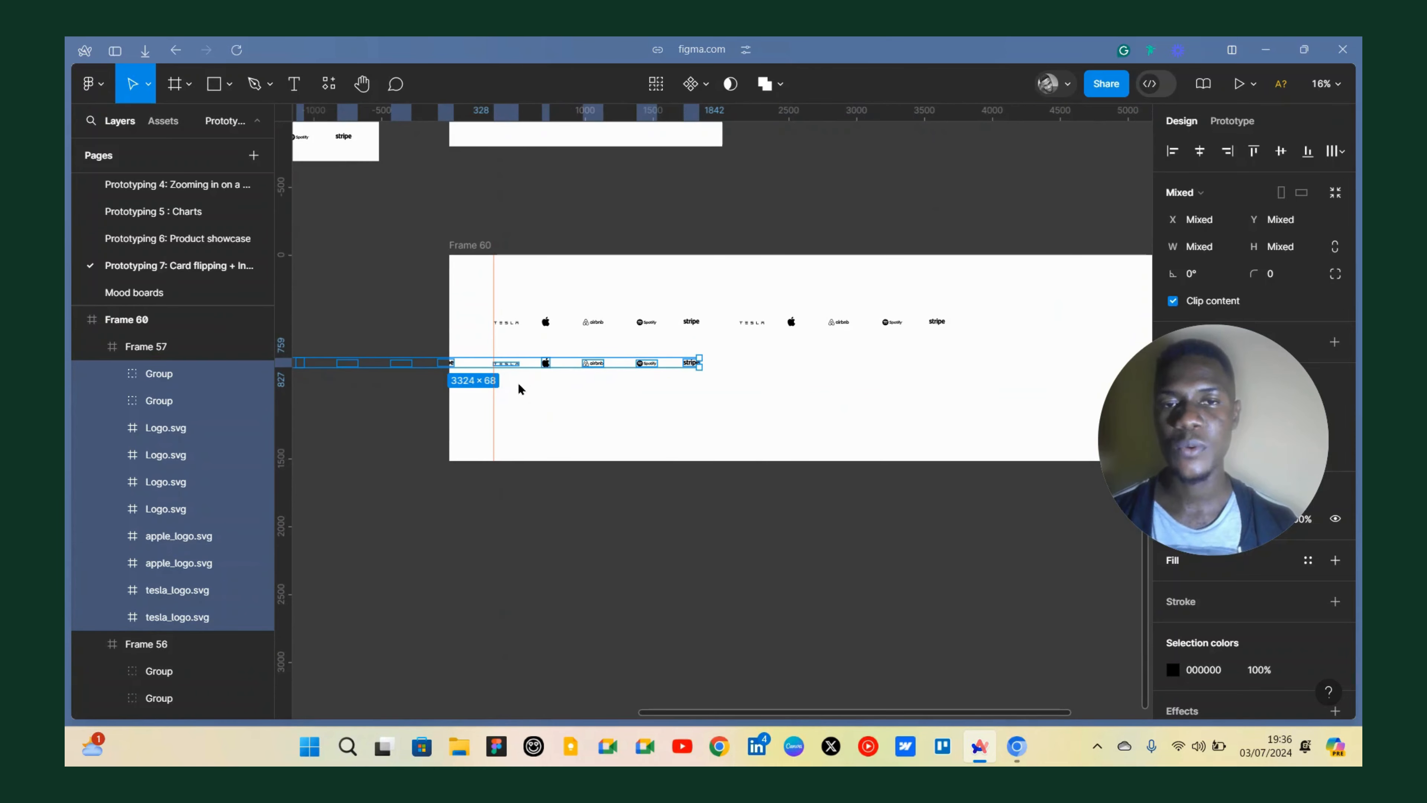
click(535, 389)
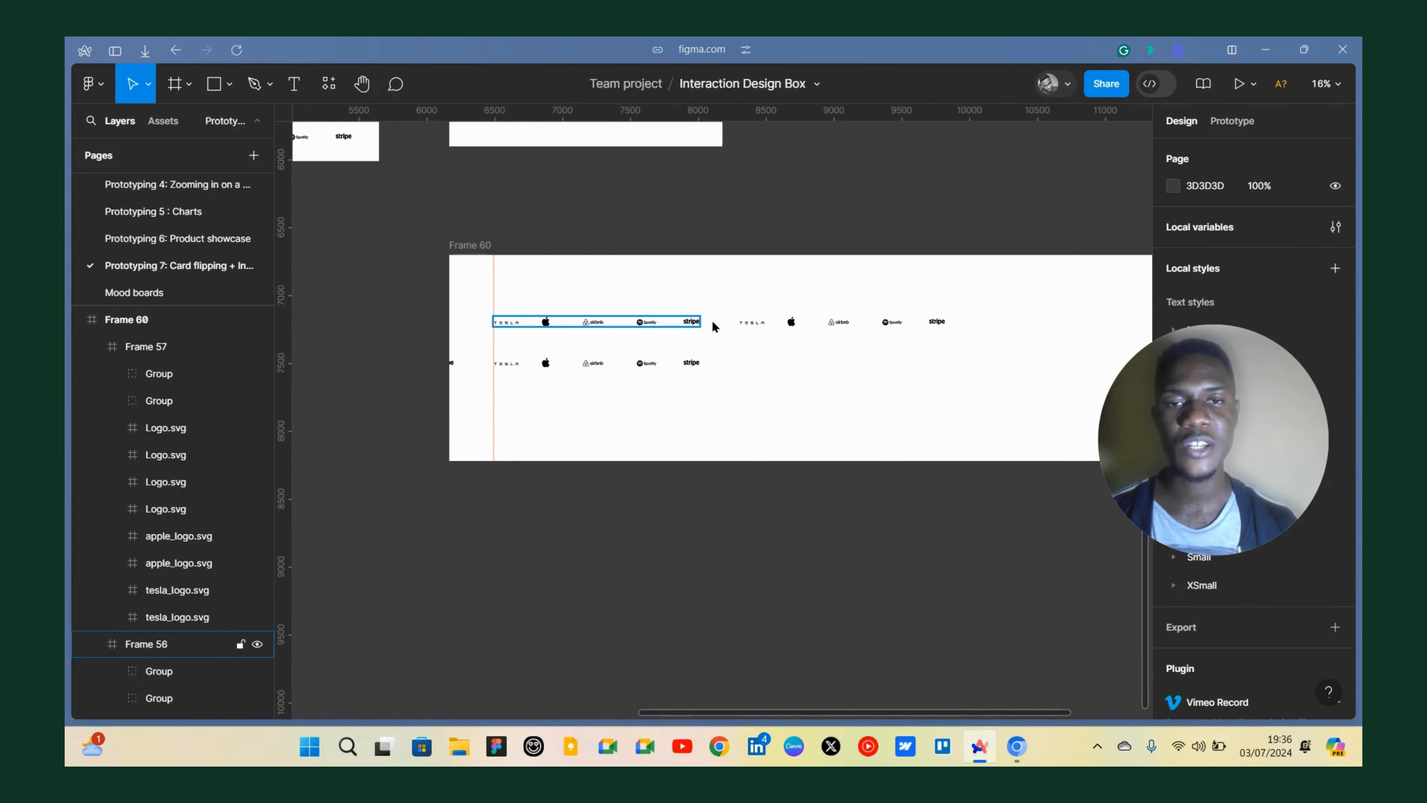
click(698, 324)
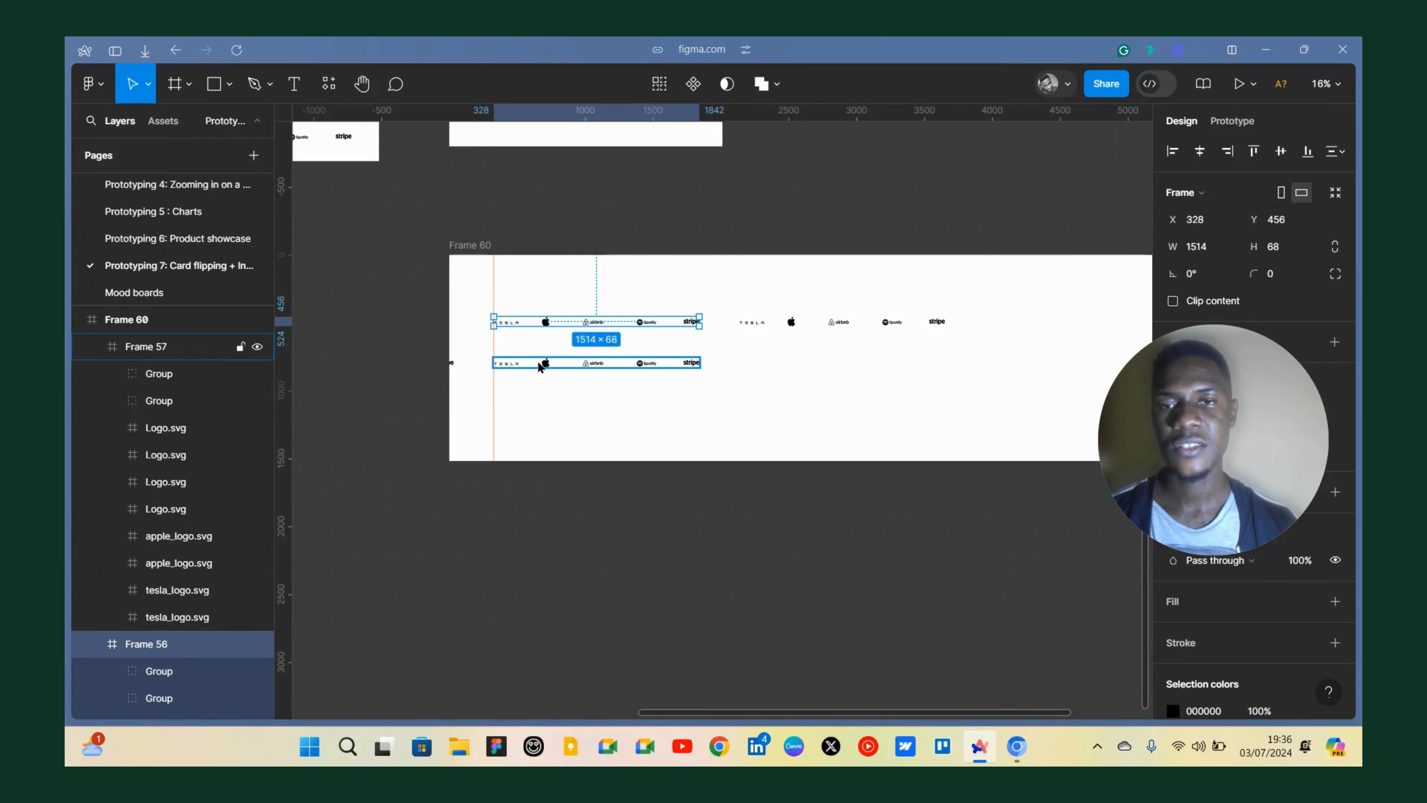
shift+click(538, 366)
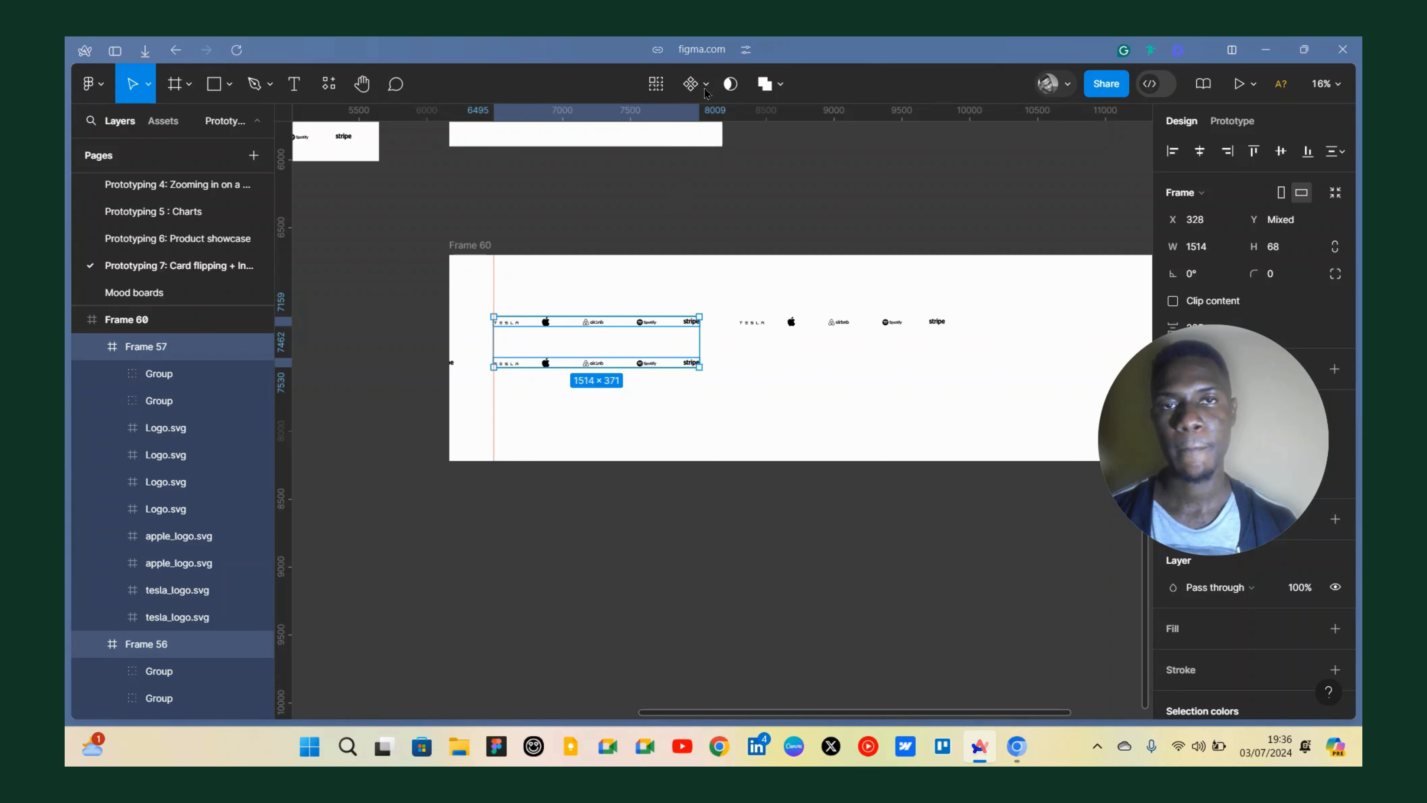
right_click(625, 321)
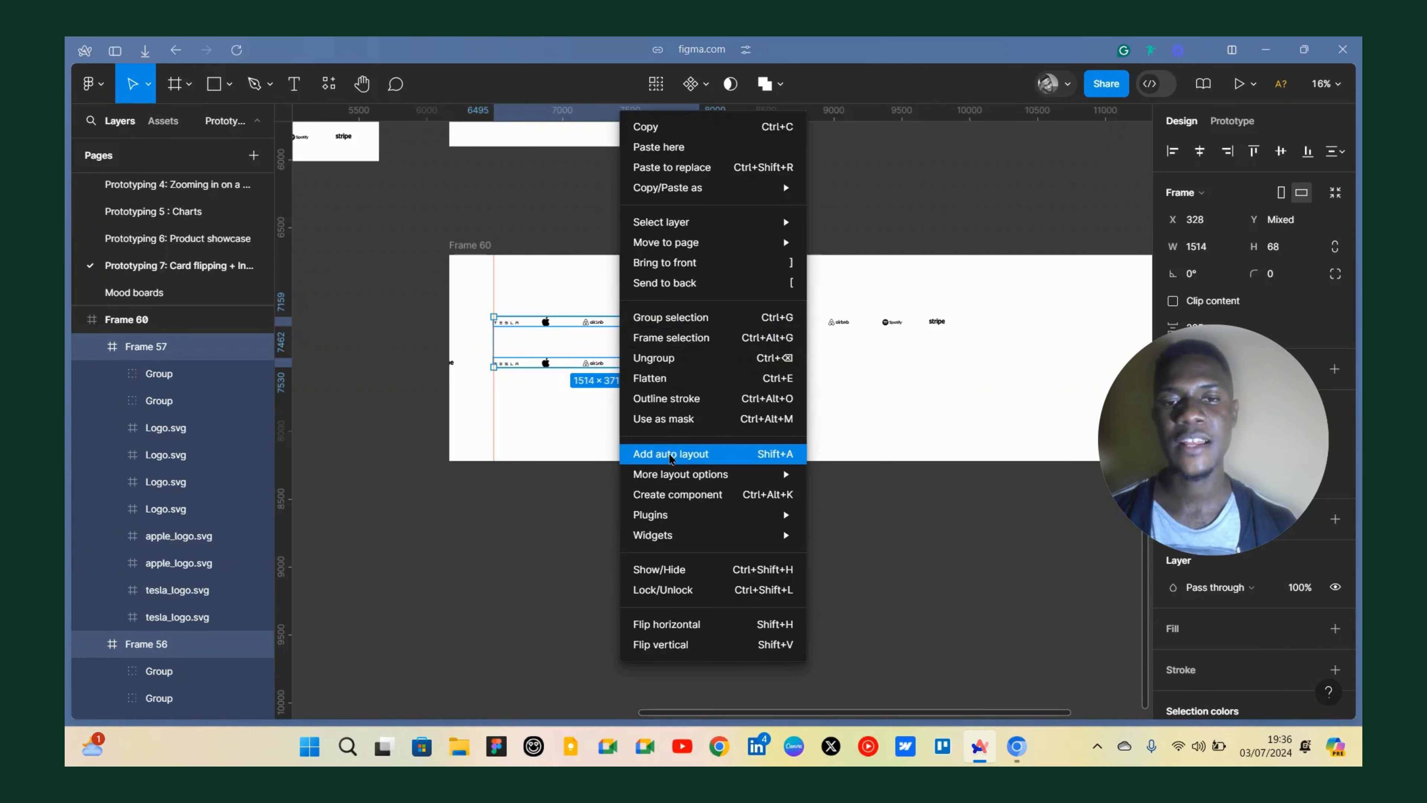
mouse_move(677, 522)
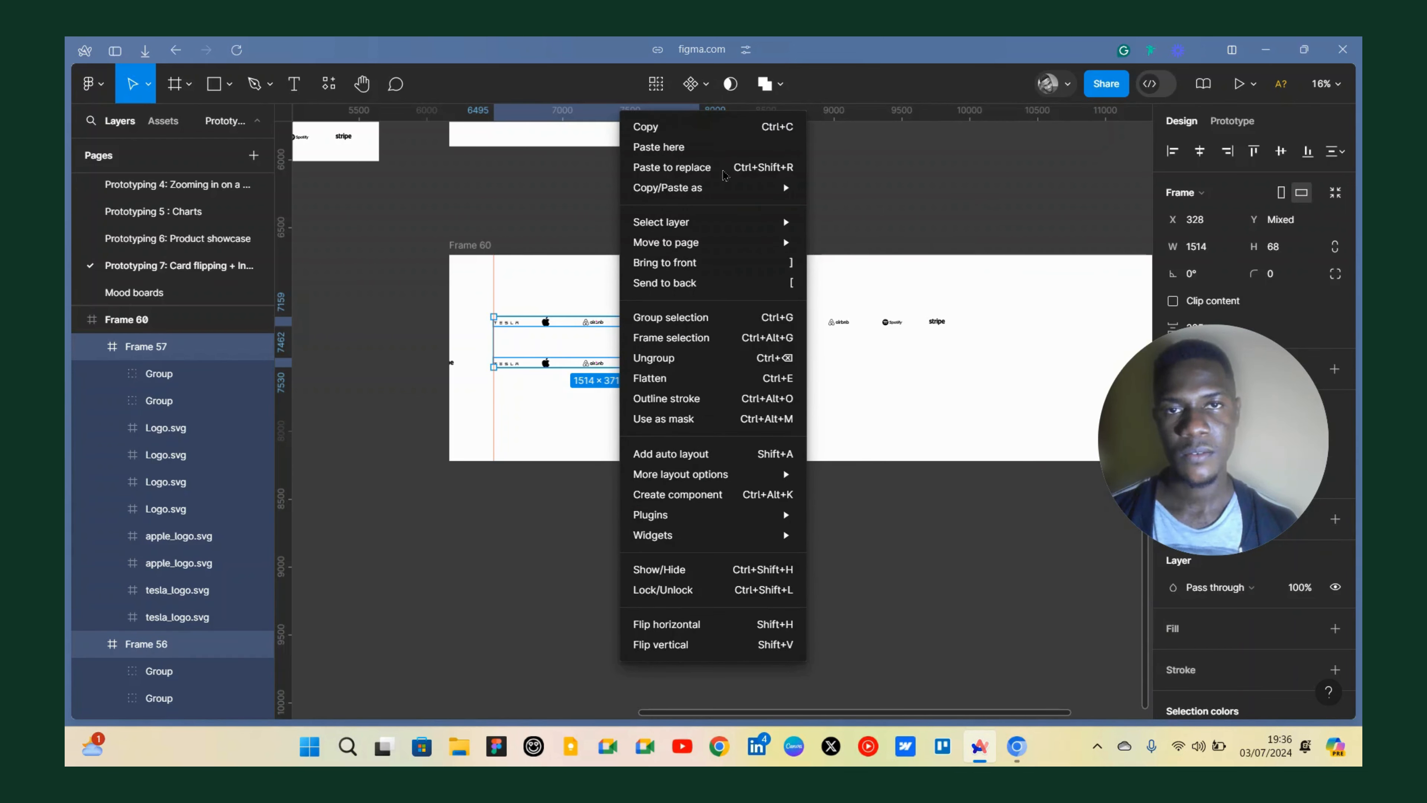
click(549, 332)
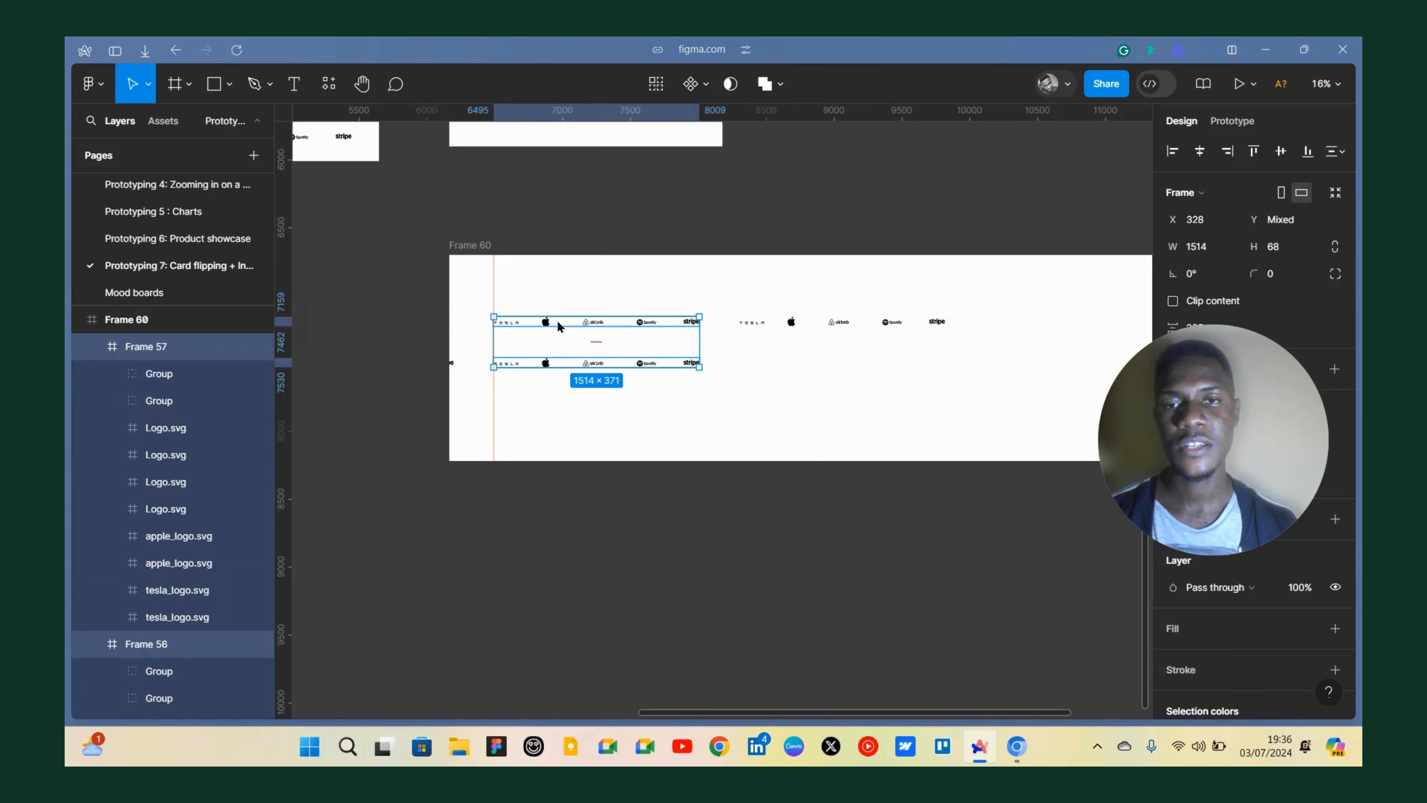
key(Escape)
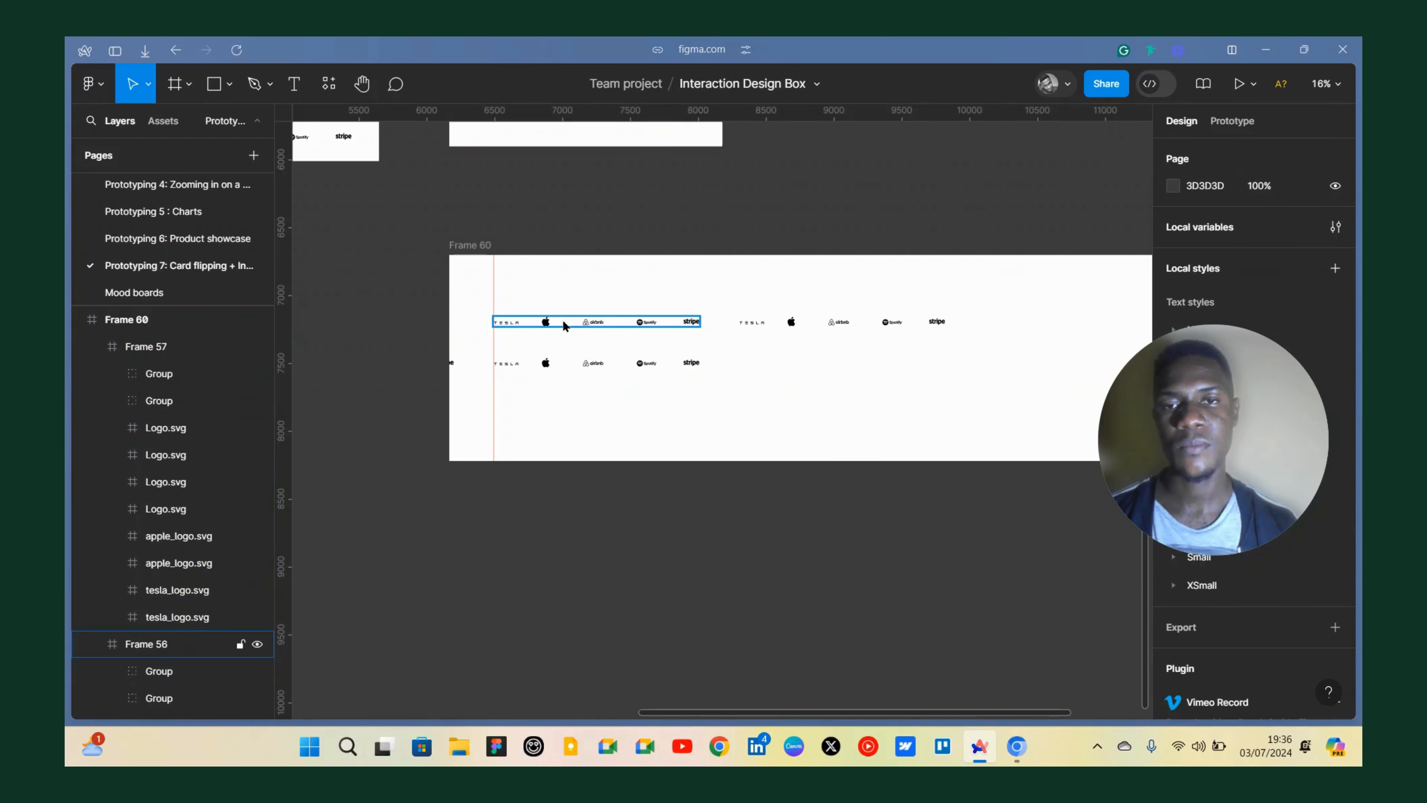
Turn each of the two logo rows into a component and combine them as variants of one component set.
click(563, 324)
right_click(565, 325)
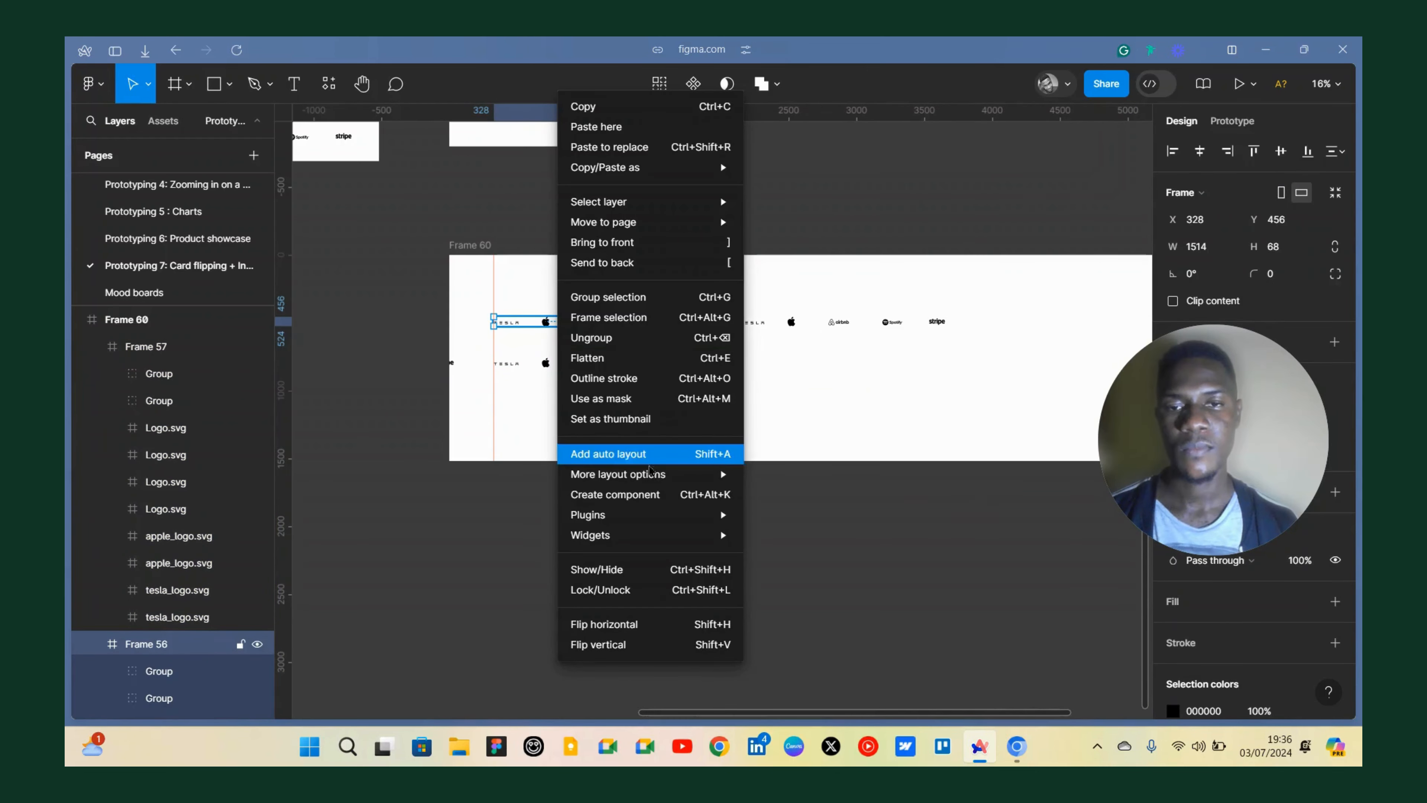
click(644, 494)
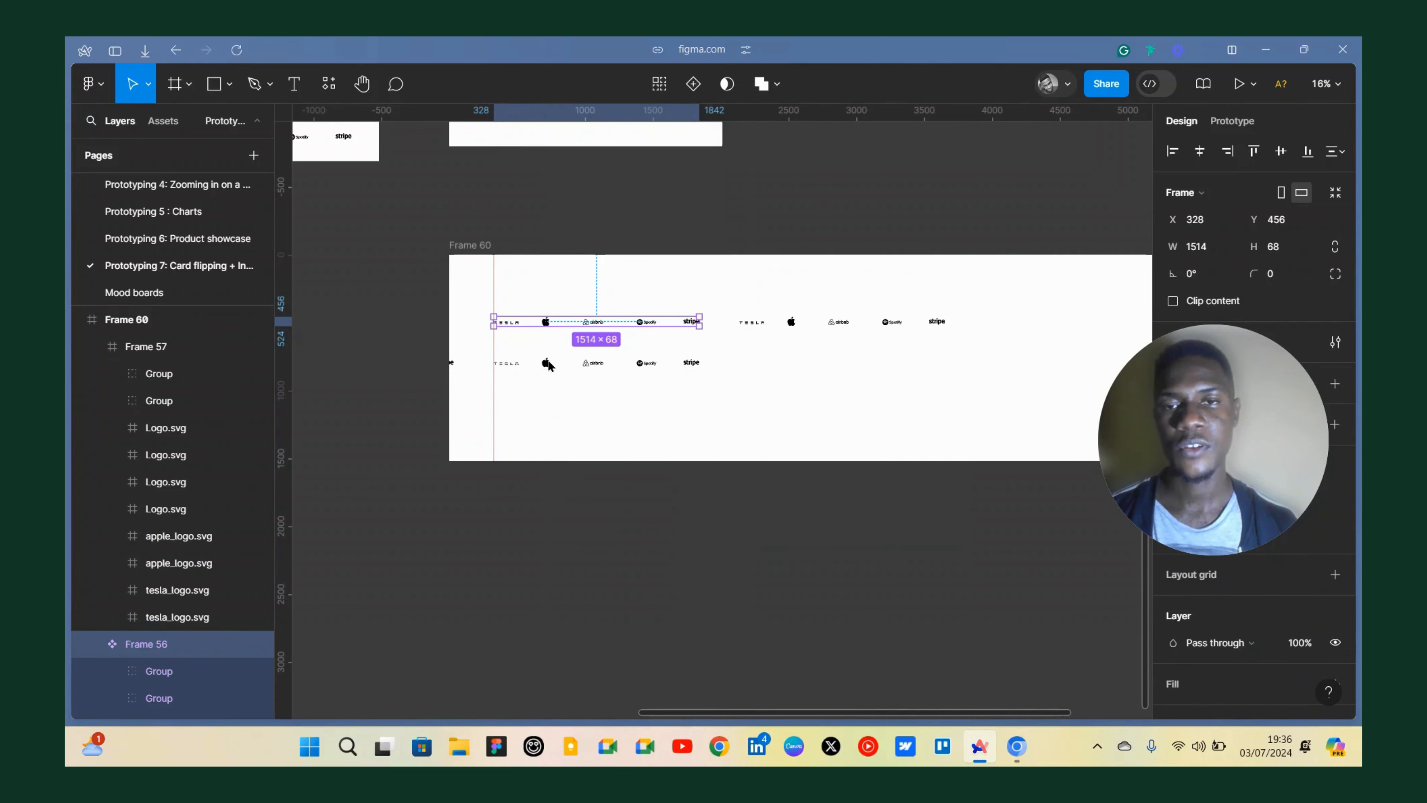
right_click(548, 363)
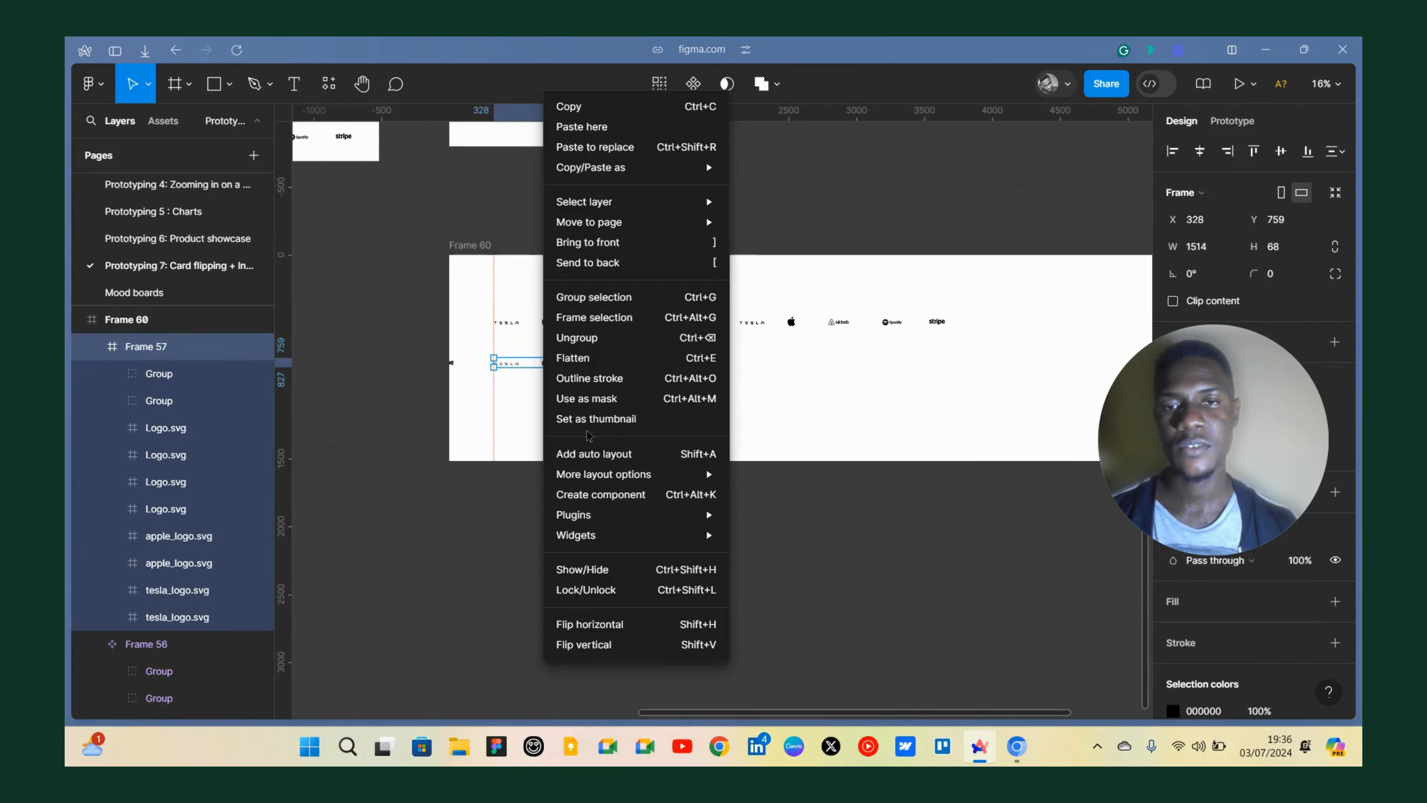
click(597, 496)
shift+click(576, 323)
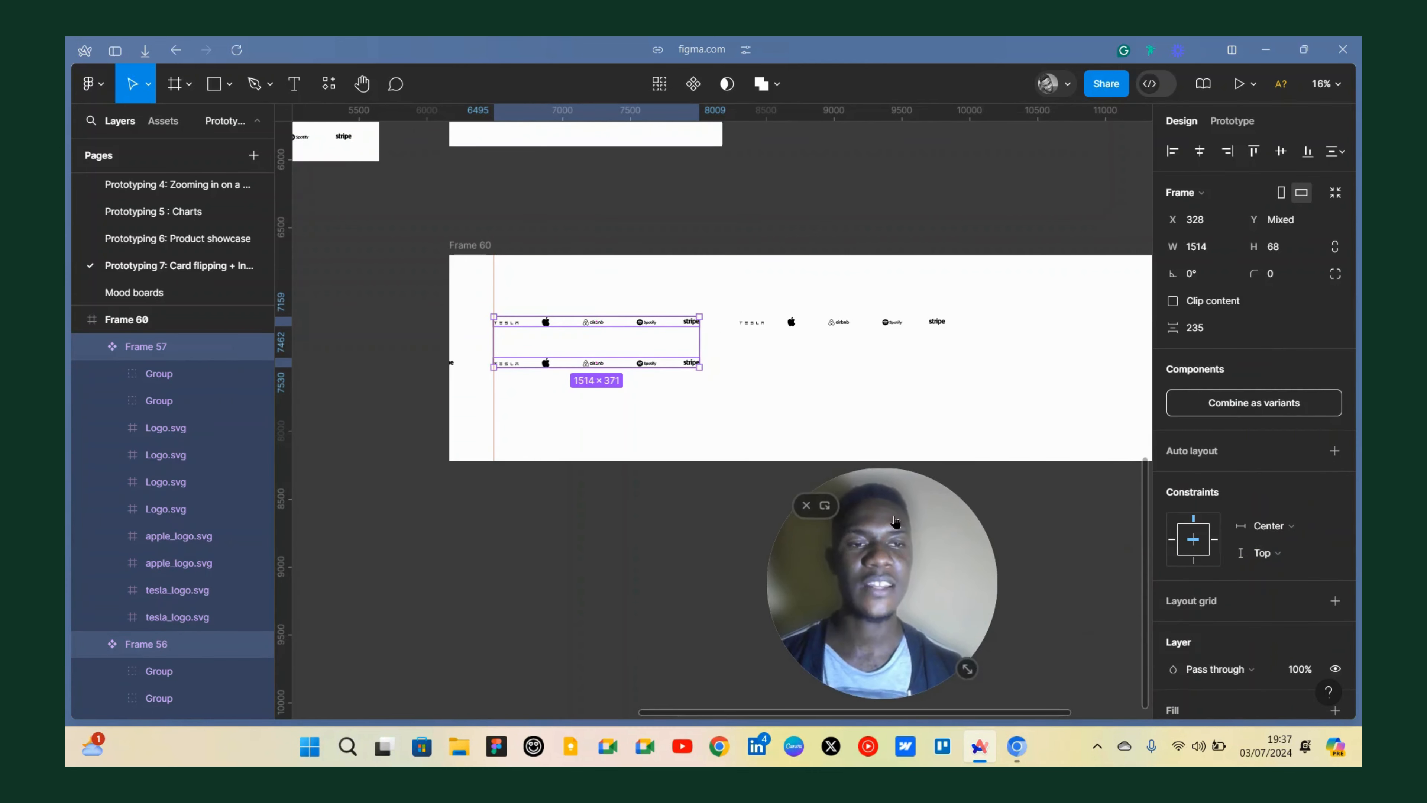
click(1245, 403)
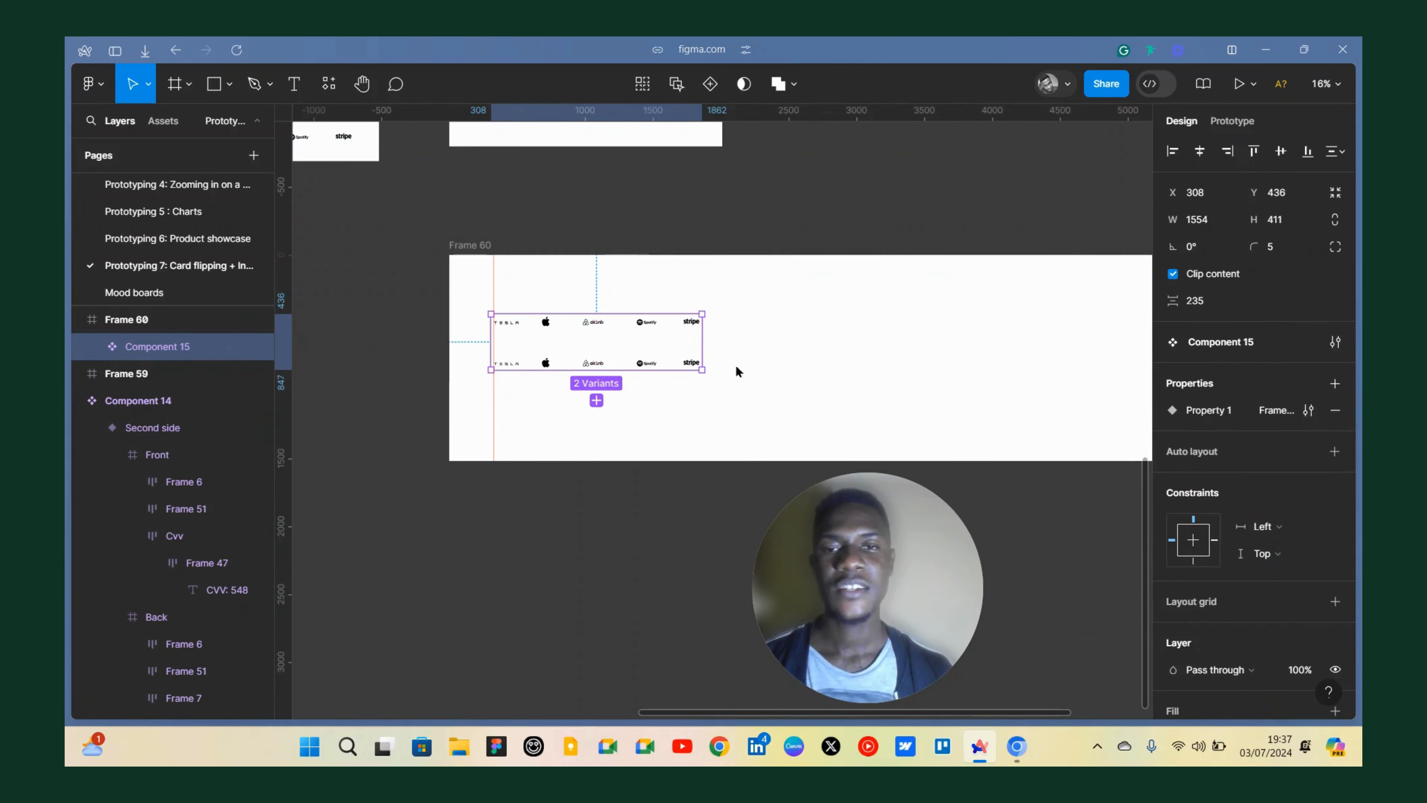
Turn off Clip content on the logo-row component set.
scroll(735, 364, up, 2)
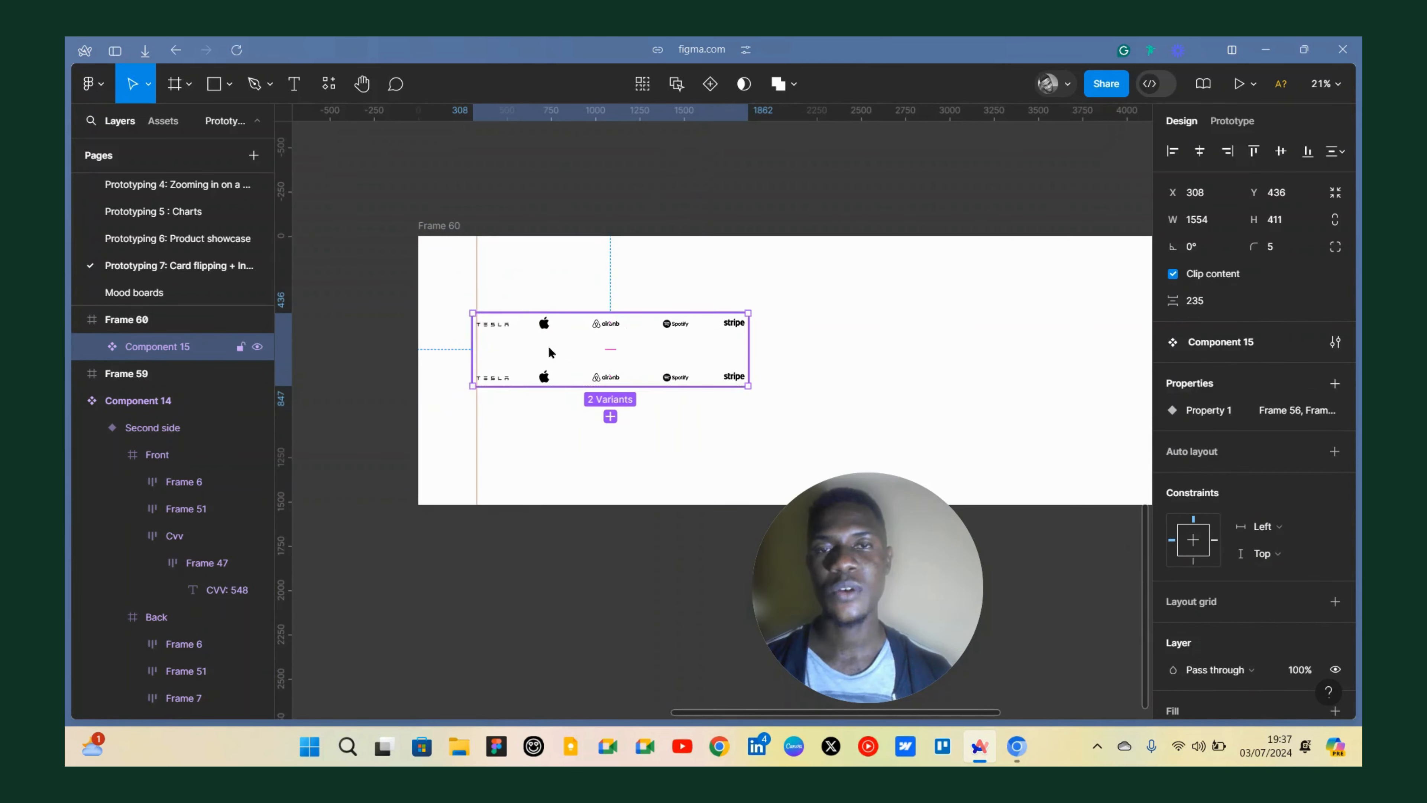
scroll(548, 340, up, 3)
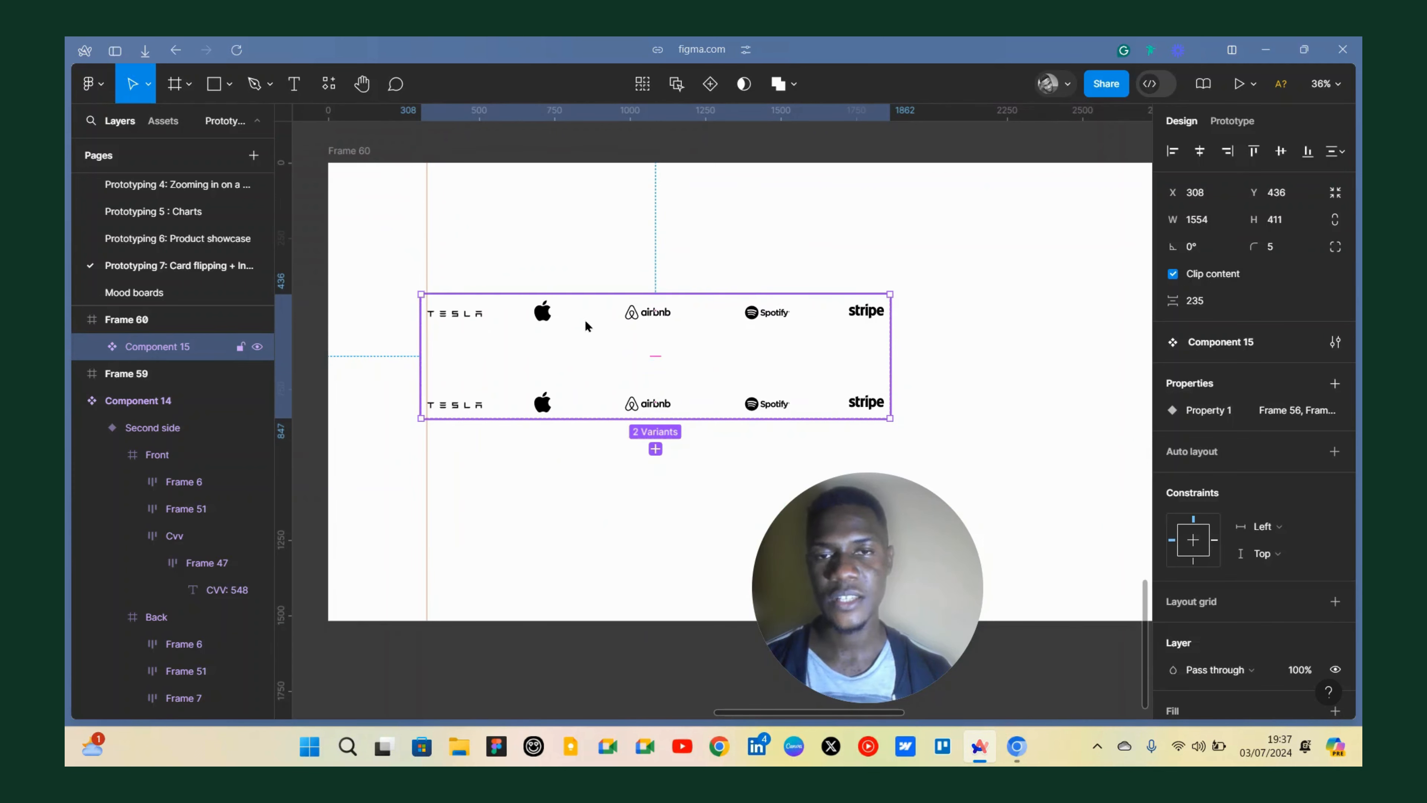
double_click(594, 313)
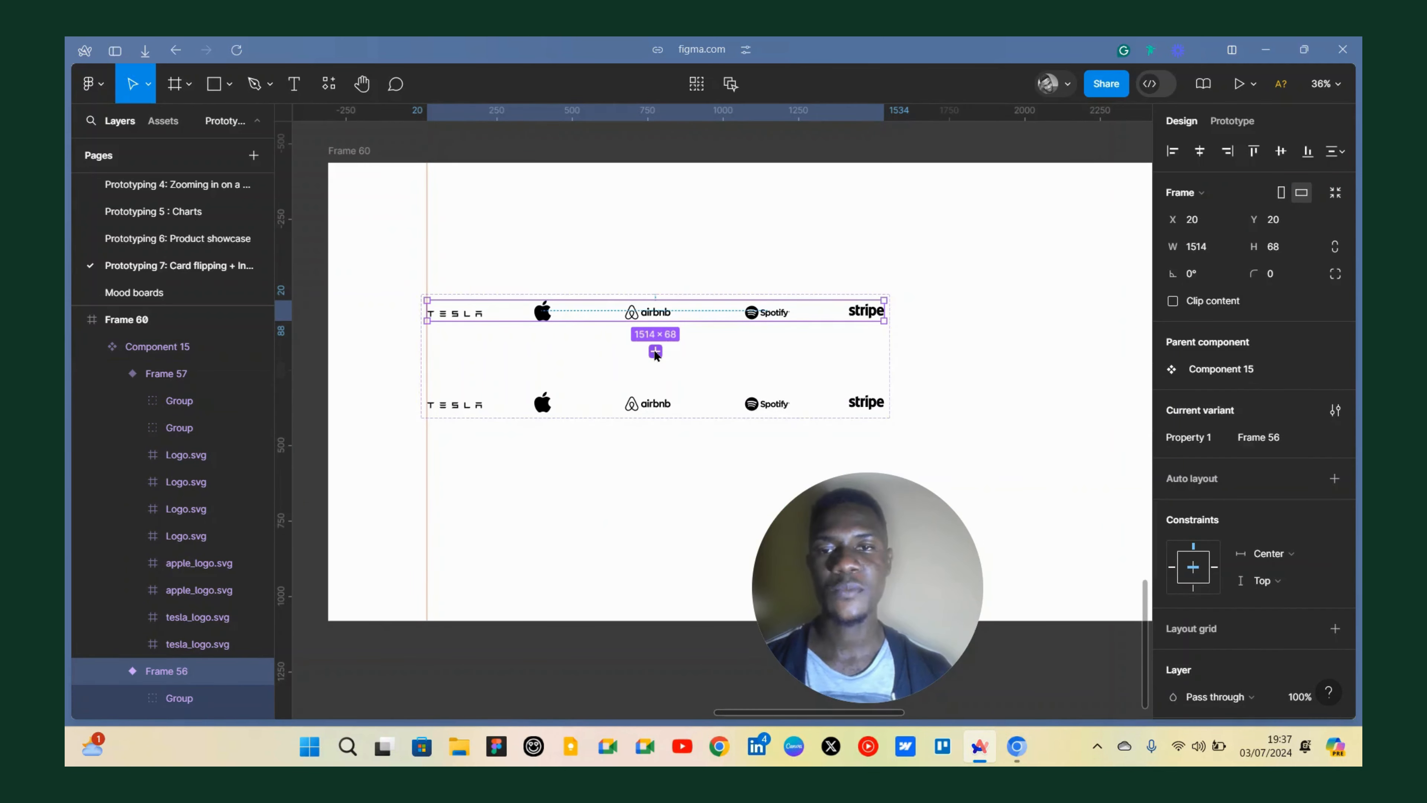
scroll(698, 334, down, 2)
scroll(698, 334, down, 2)
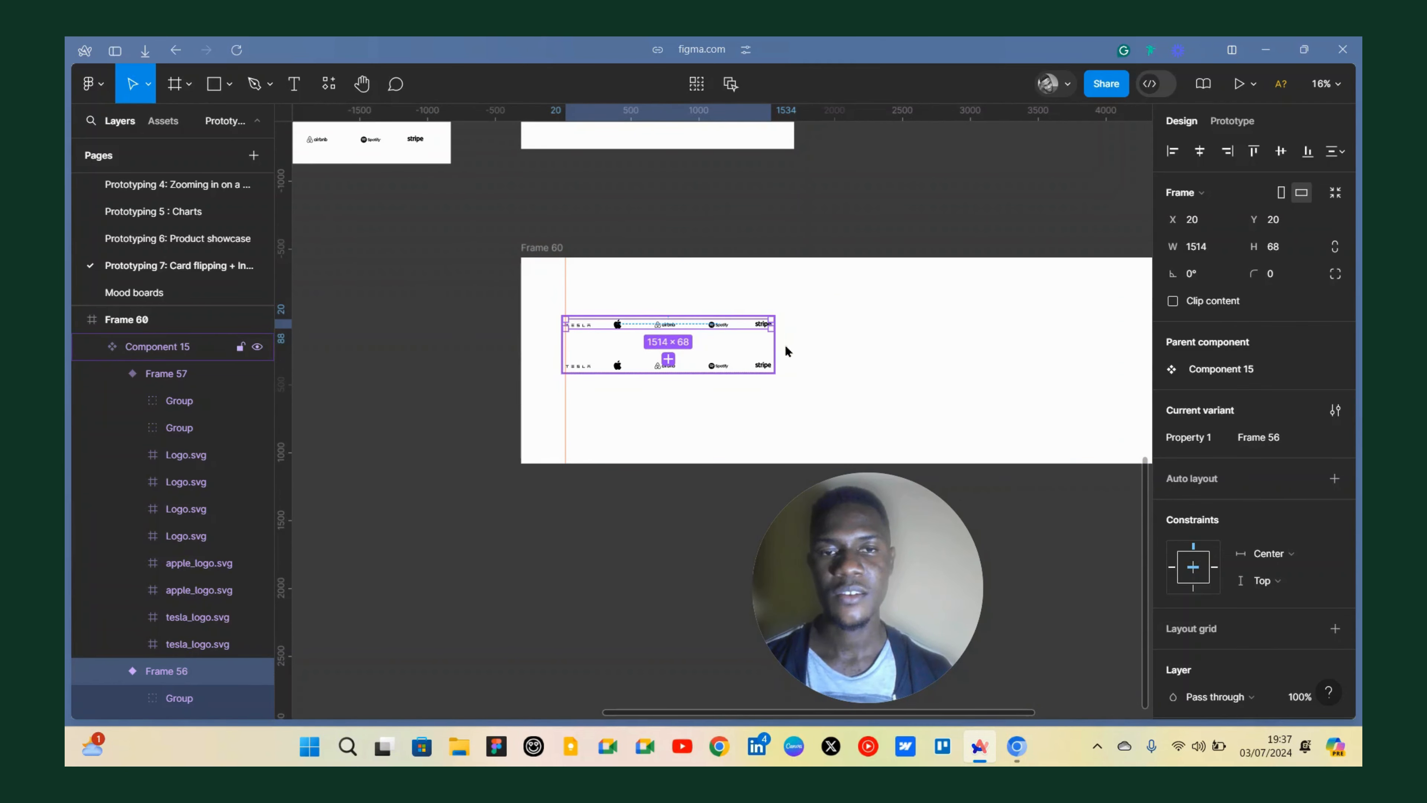
click(787, 352)
click(1173, 273)
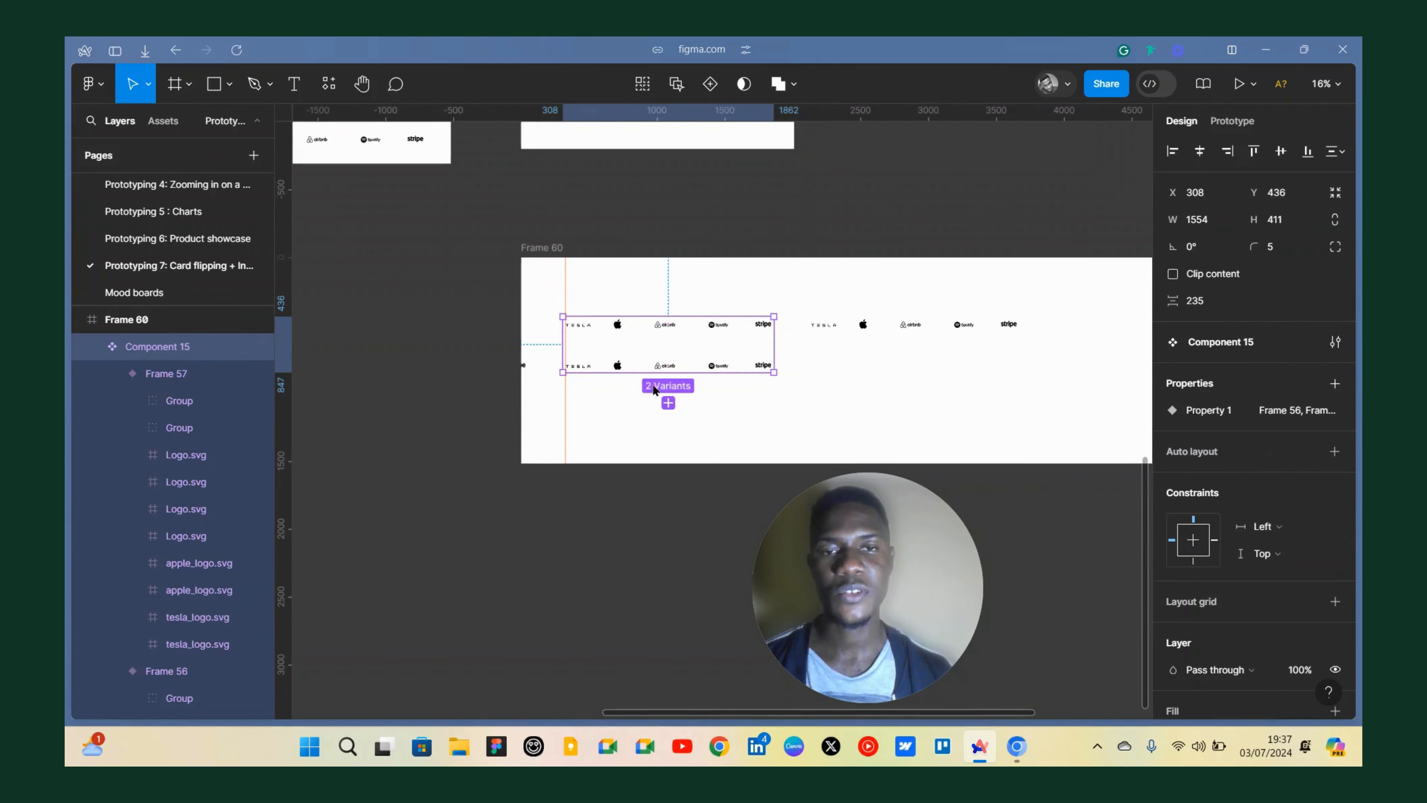
Link the top-row variant to the bottom-row variant with an After delay prototype interaction.
scroll(584, 347, up, 5)
scroll(536, 352, right, 3)
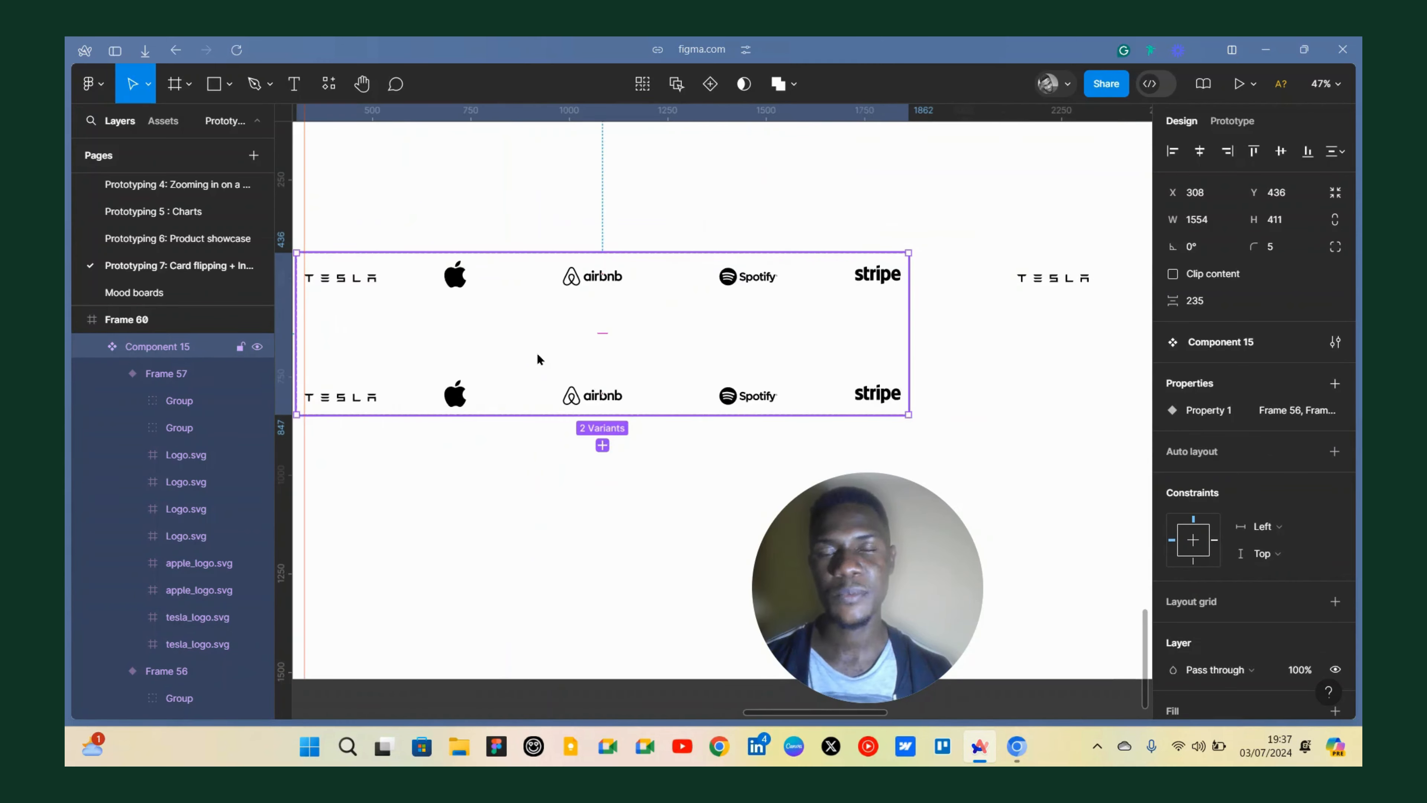
scroll(552, 358, down, 3)
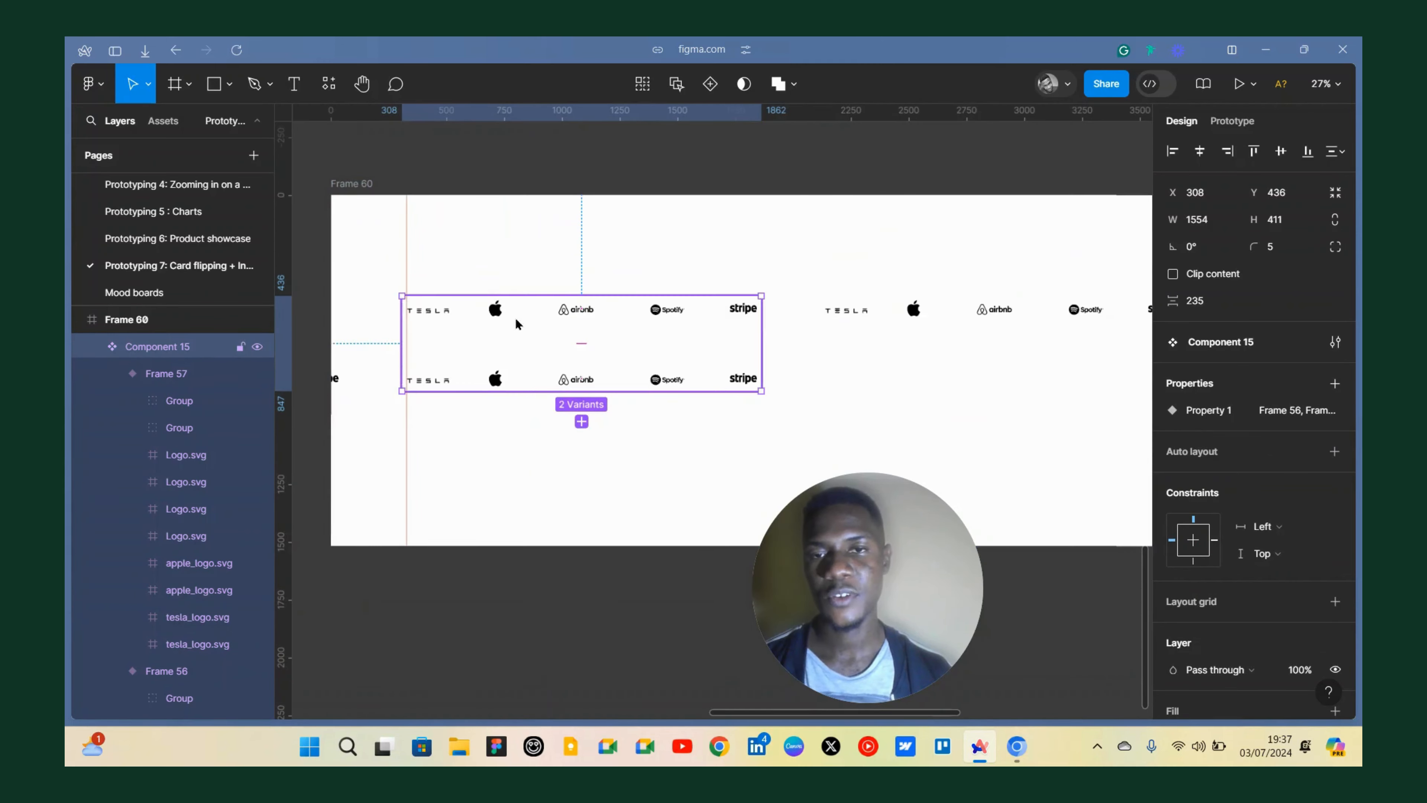
double_click(453, 314)
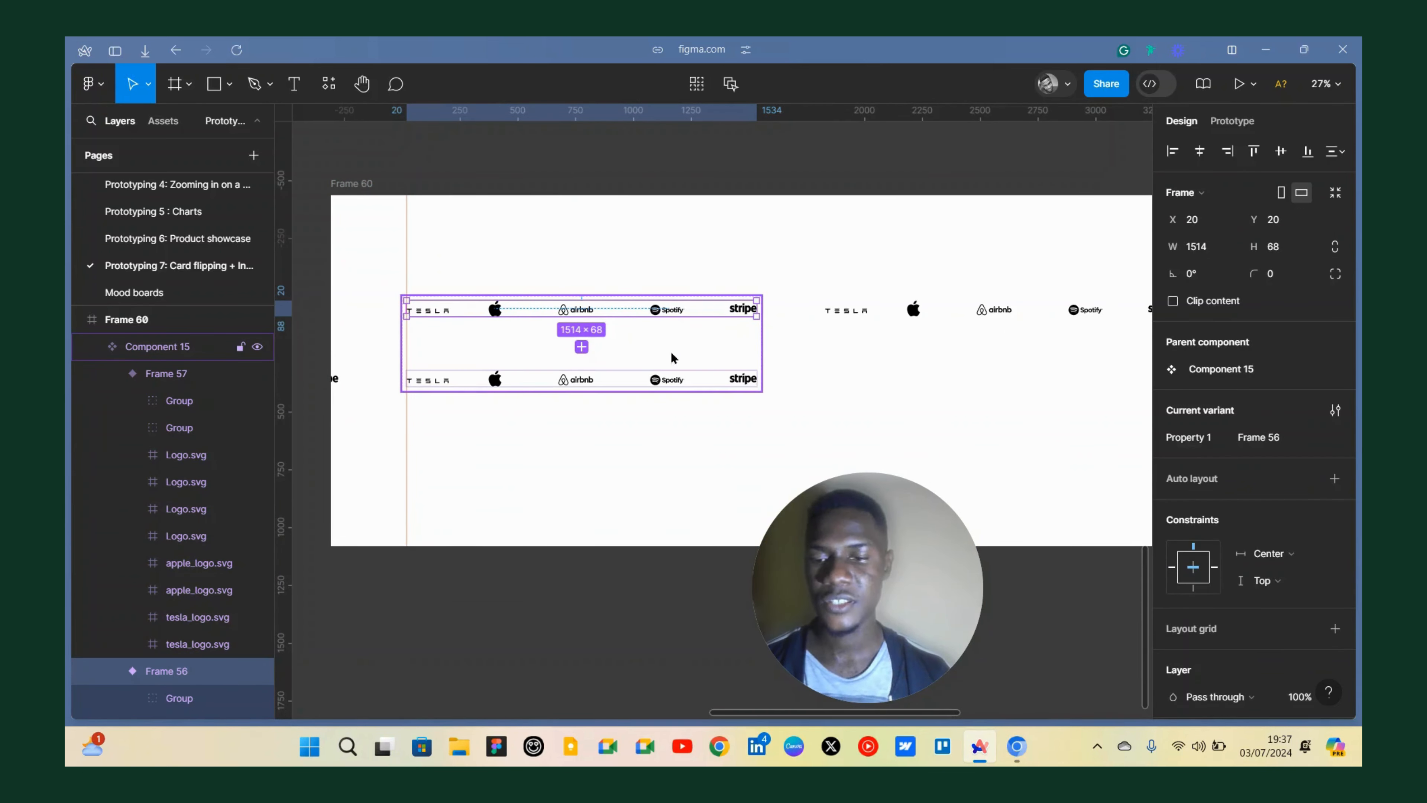
key(shift+e)
drag(583, 325, 591, 384)
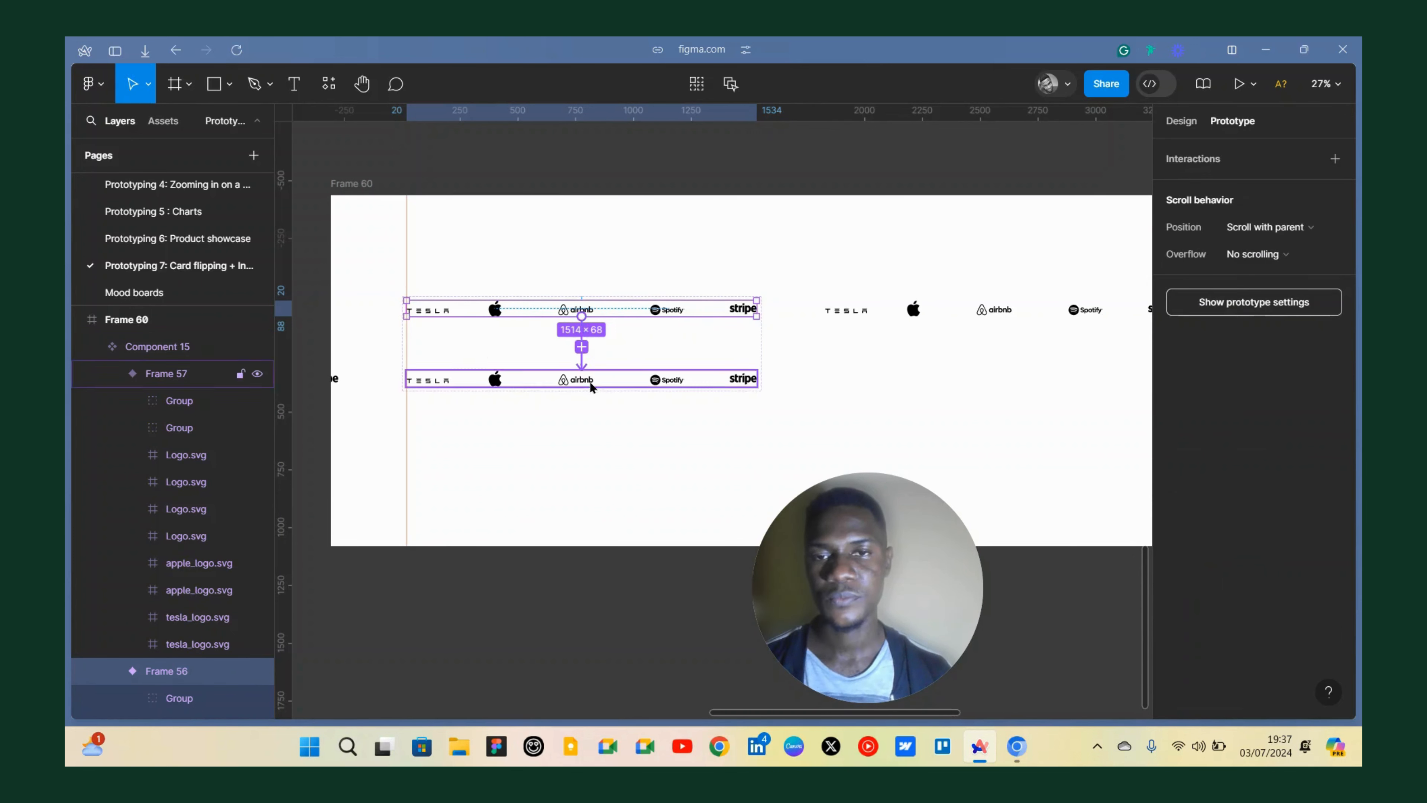
click(513, 416)
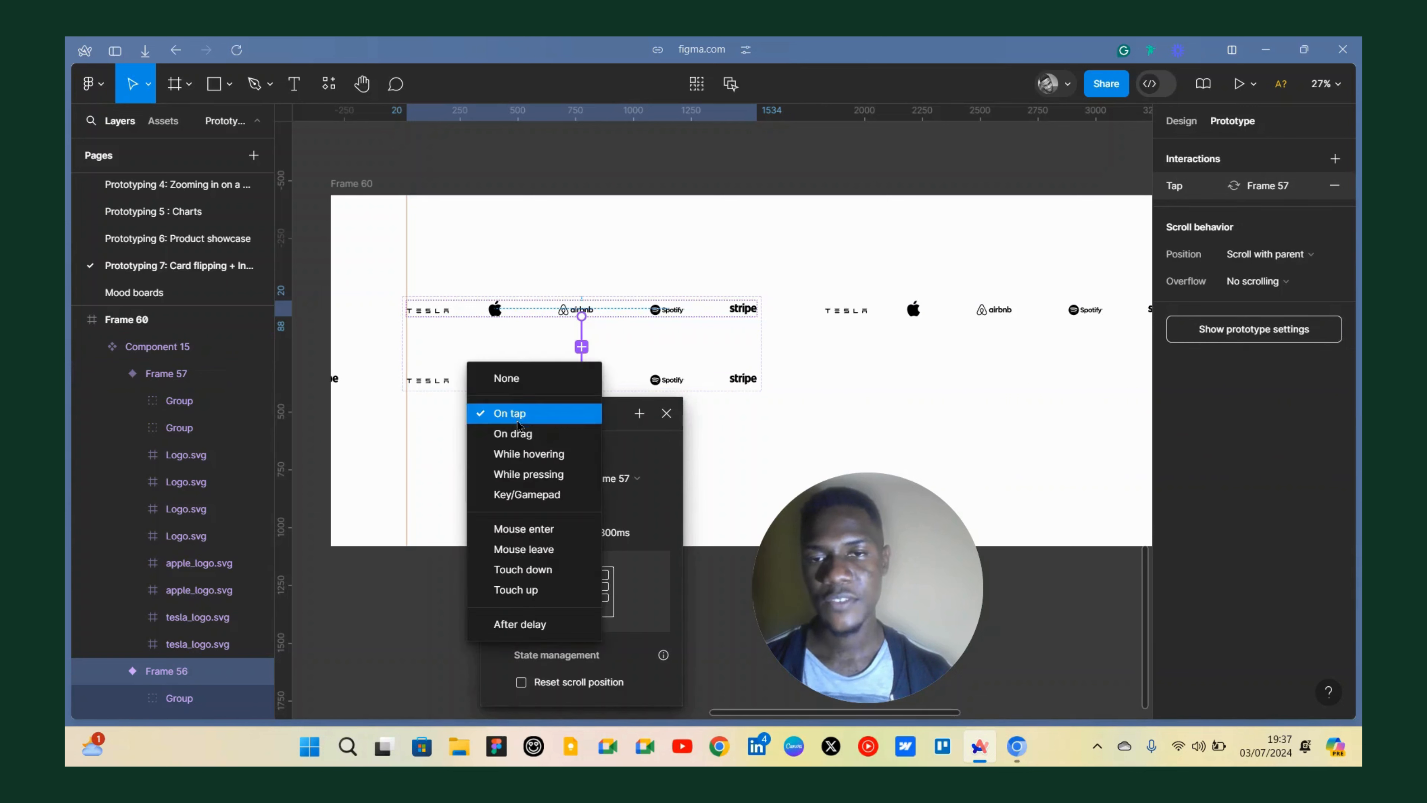
click(518, 623)
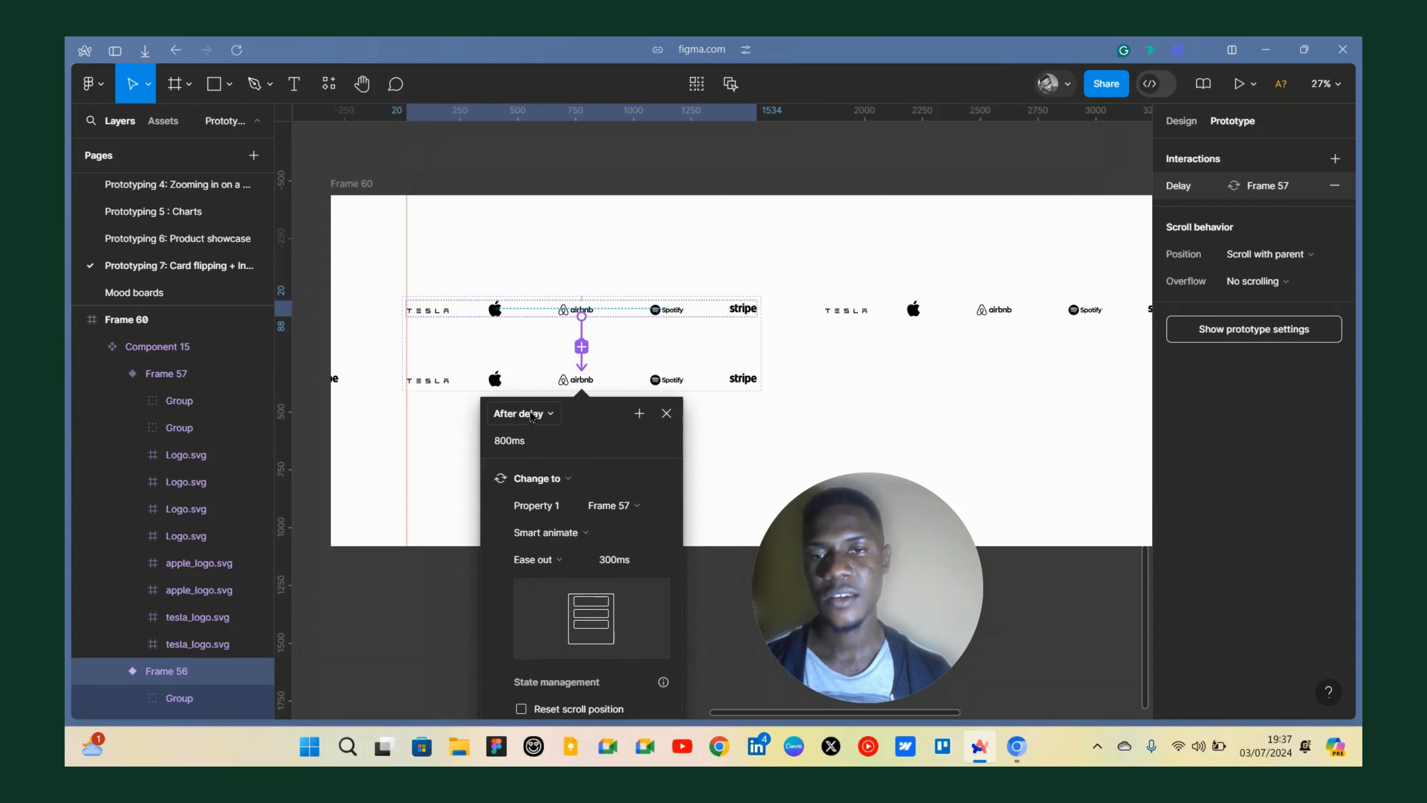
Set the interaction's delay to 1 ms, its animation duration to 10000 ms and its easing to Linear.
click(518, 439)
text(1)
key(Return)
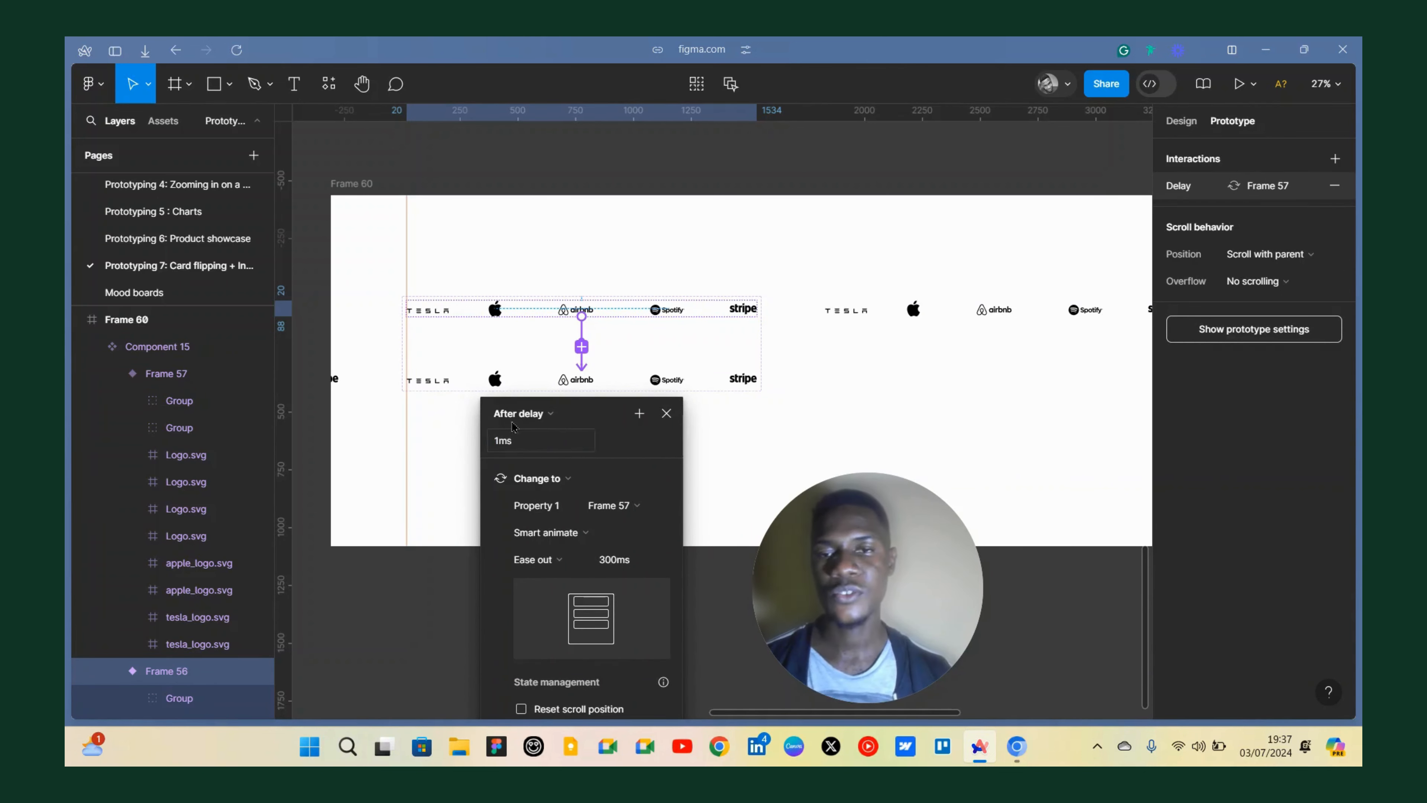
scroll(596, 534, down, 2)
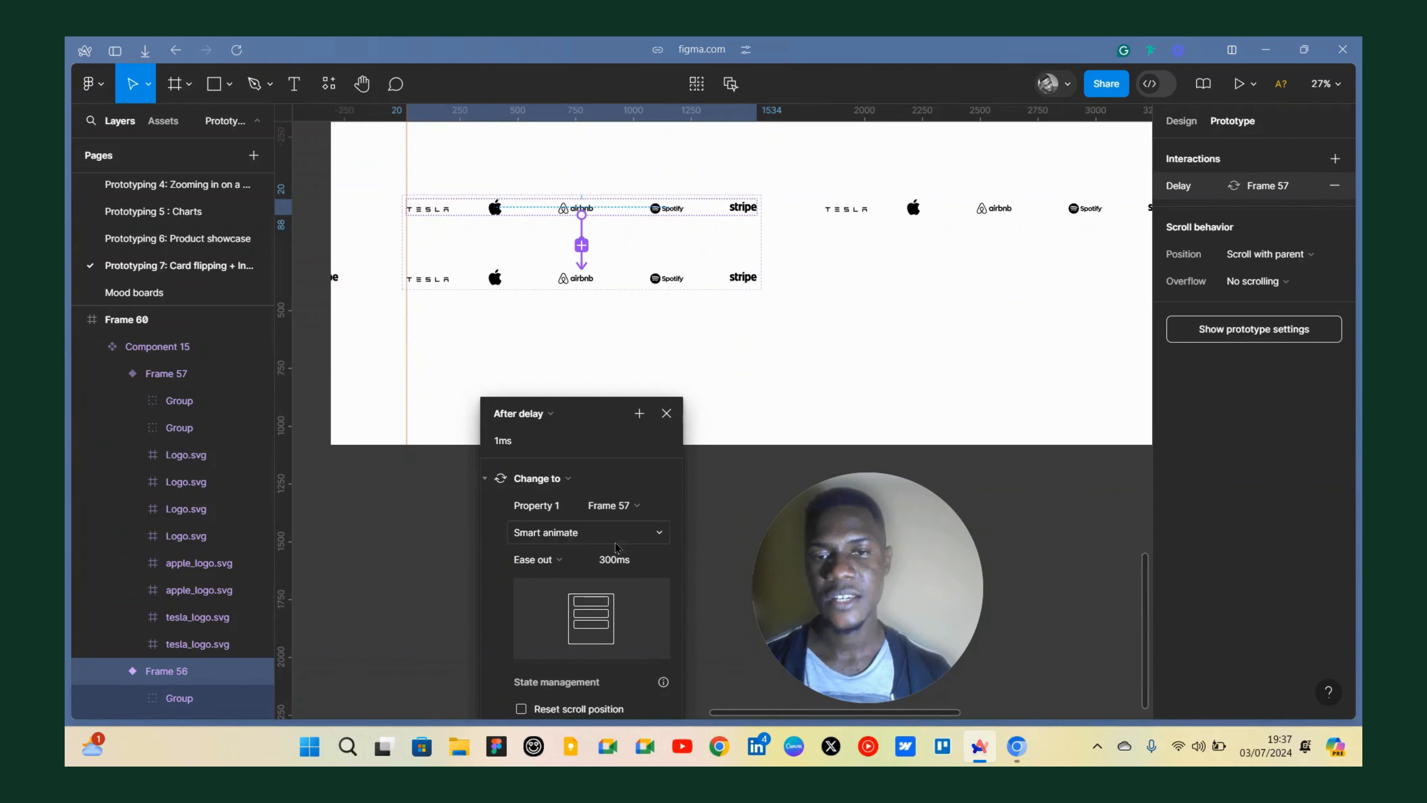
click(619, 557)
text(10000)
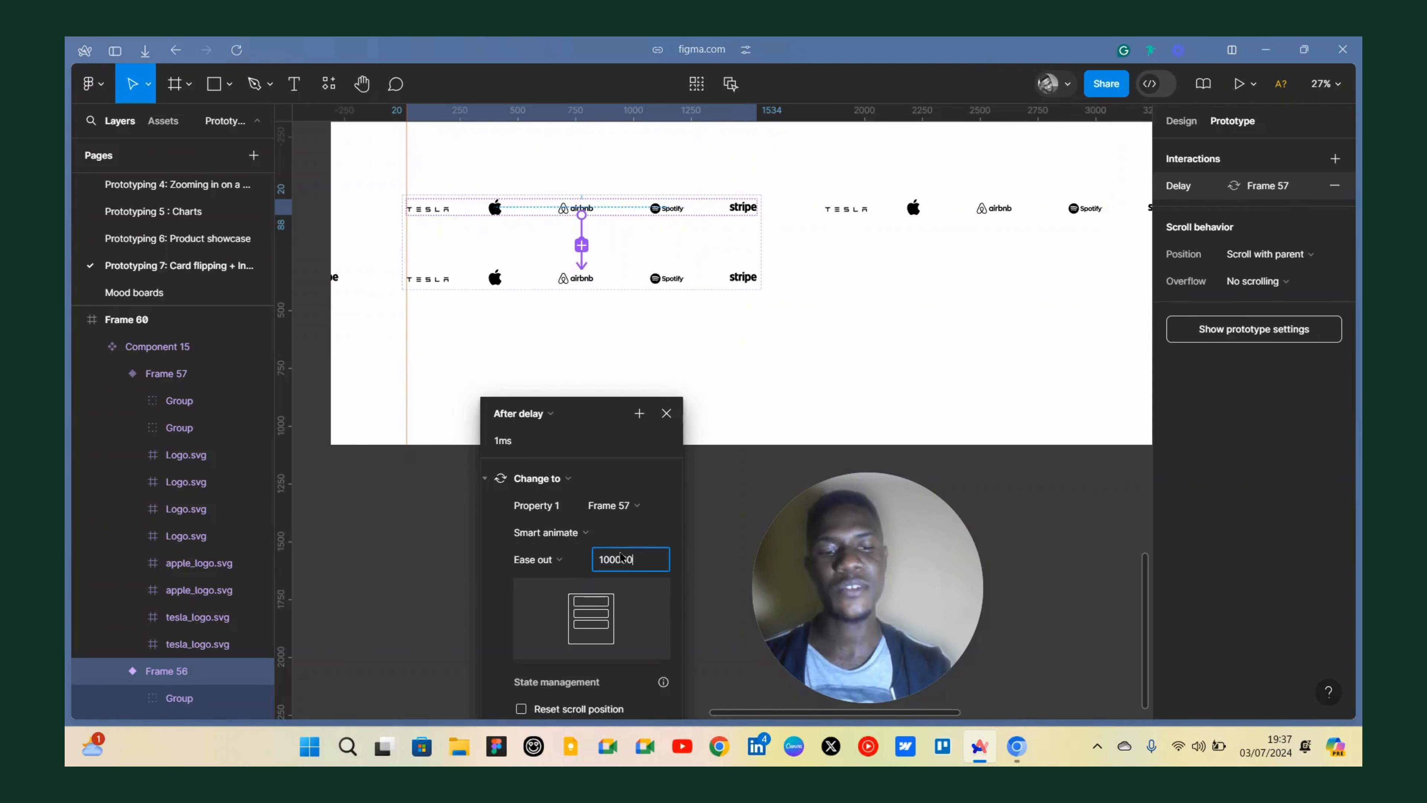
key(Return)
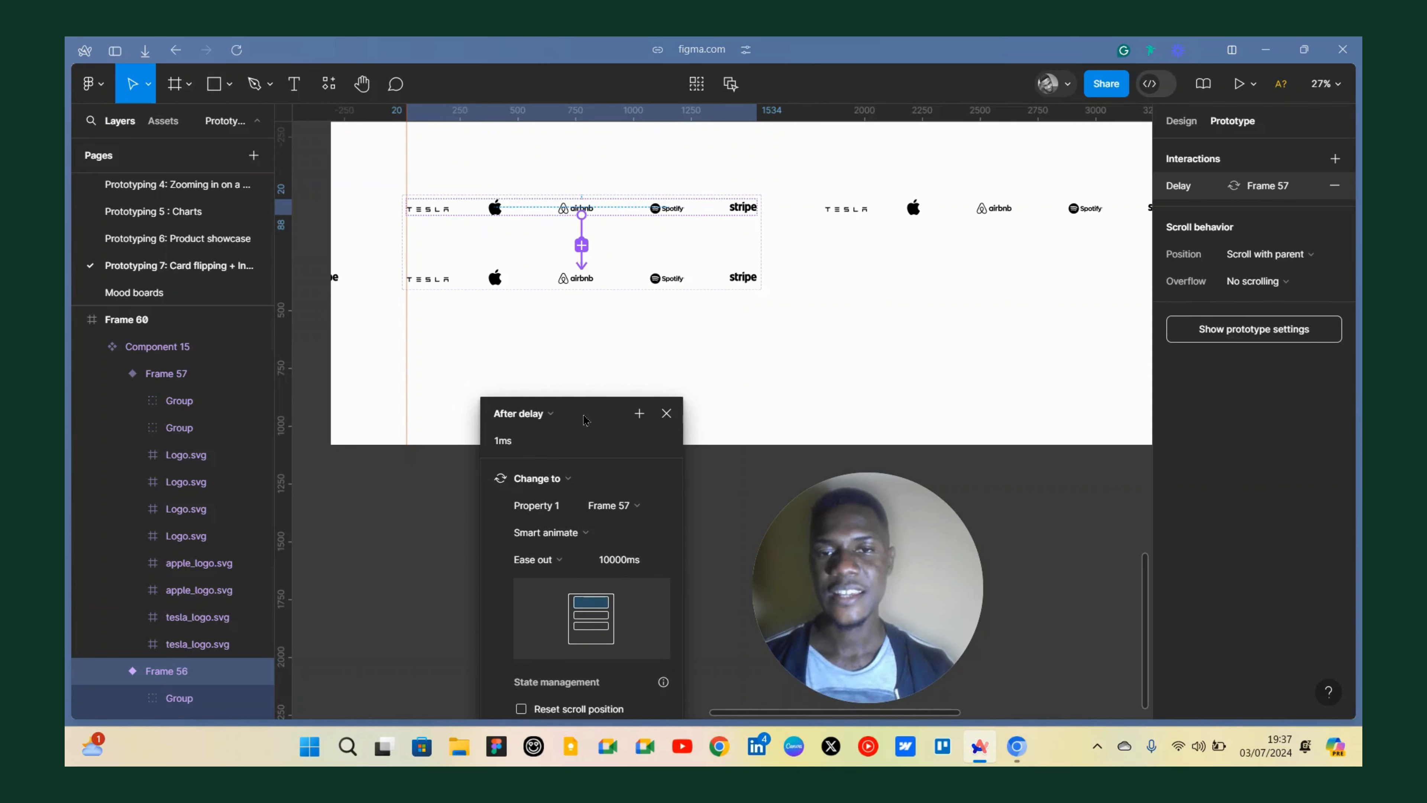
drag(585, 419, 604, 321)
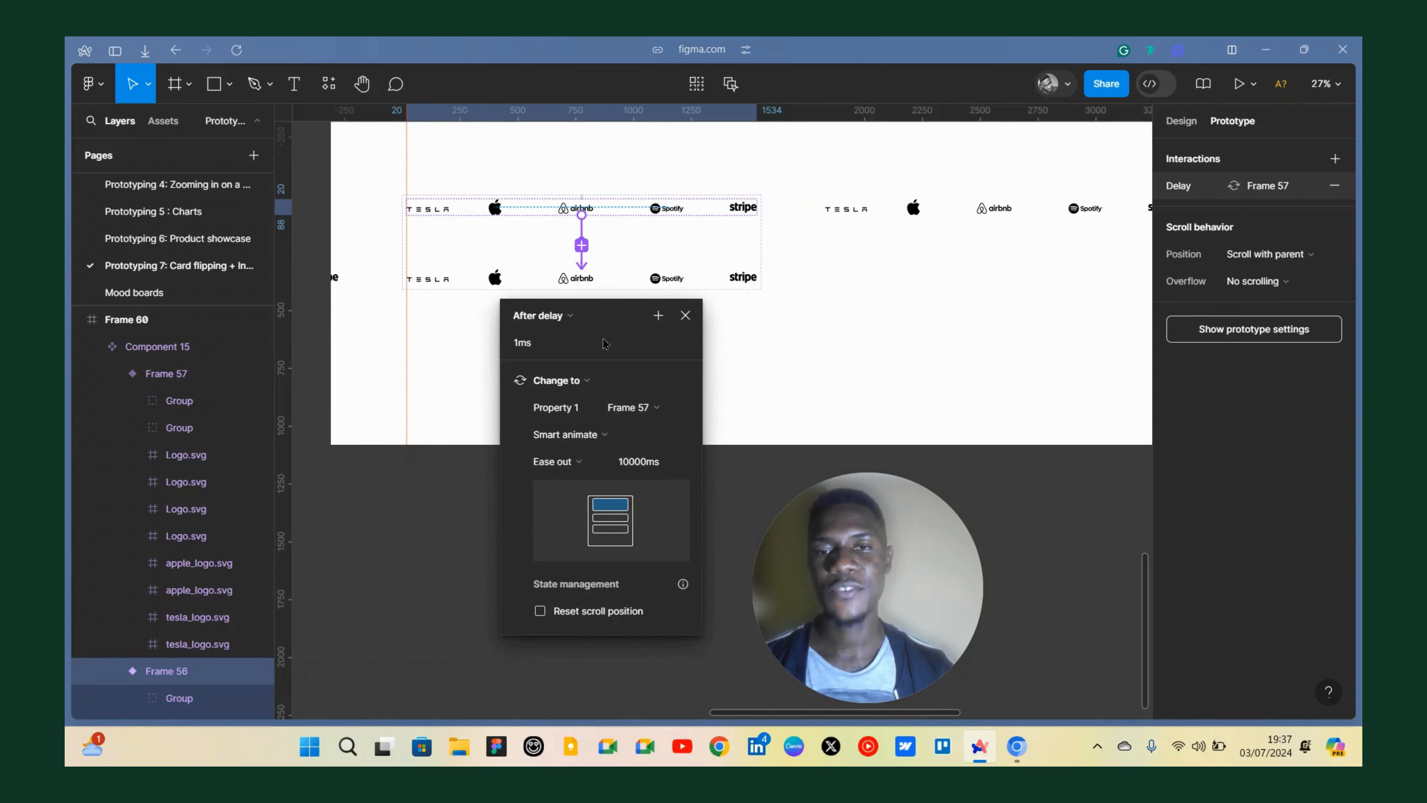
click(579, 461)
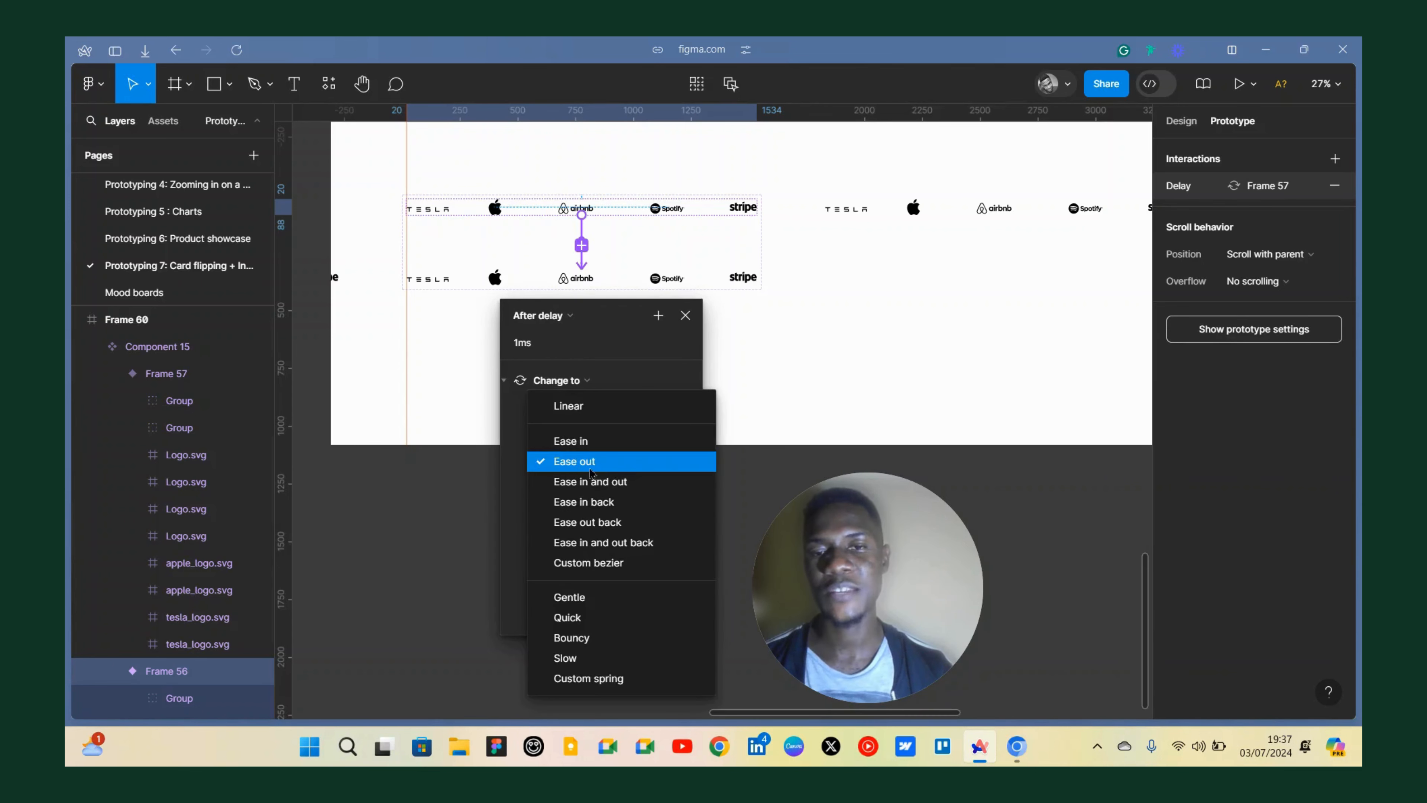
click(585, 407)
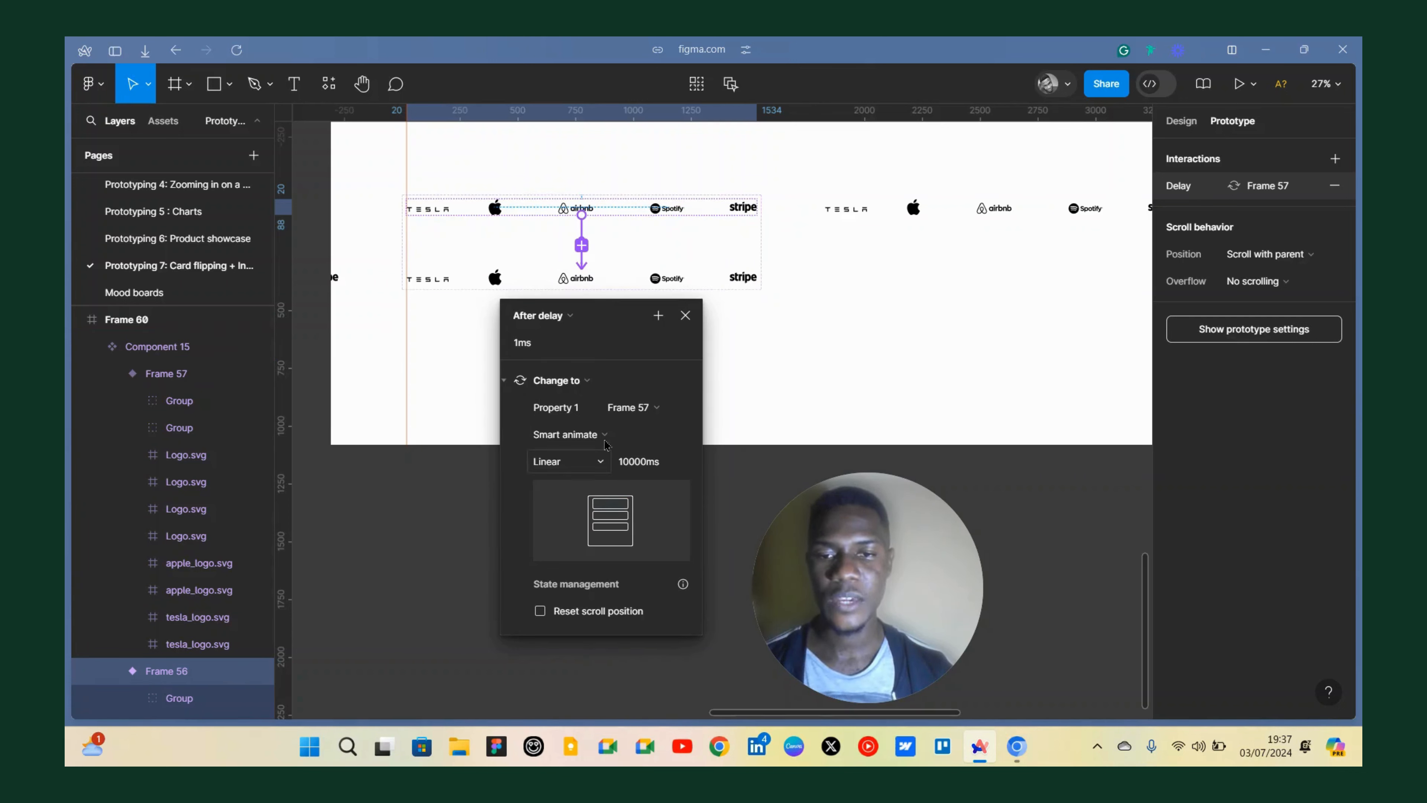
click(685, 315)
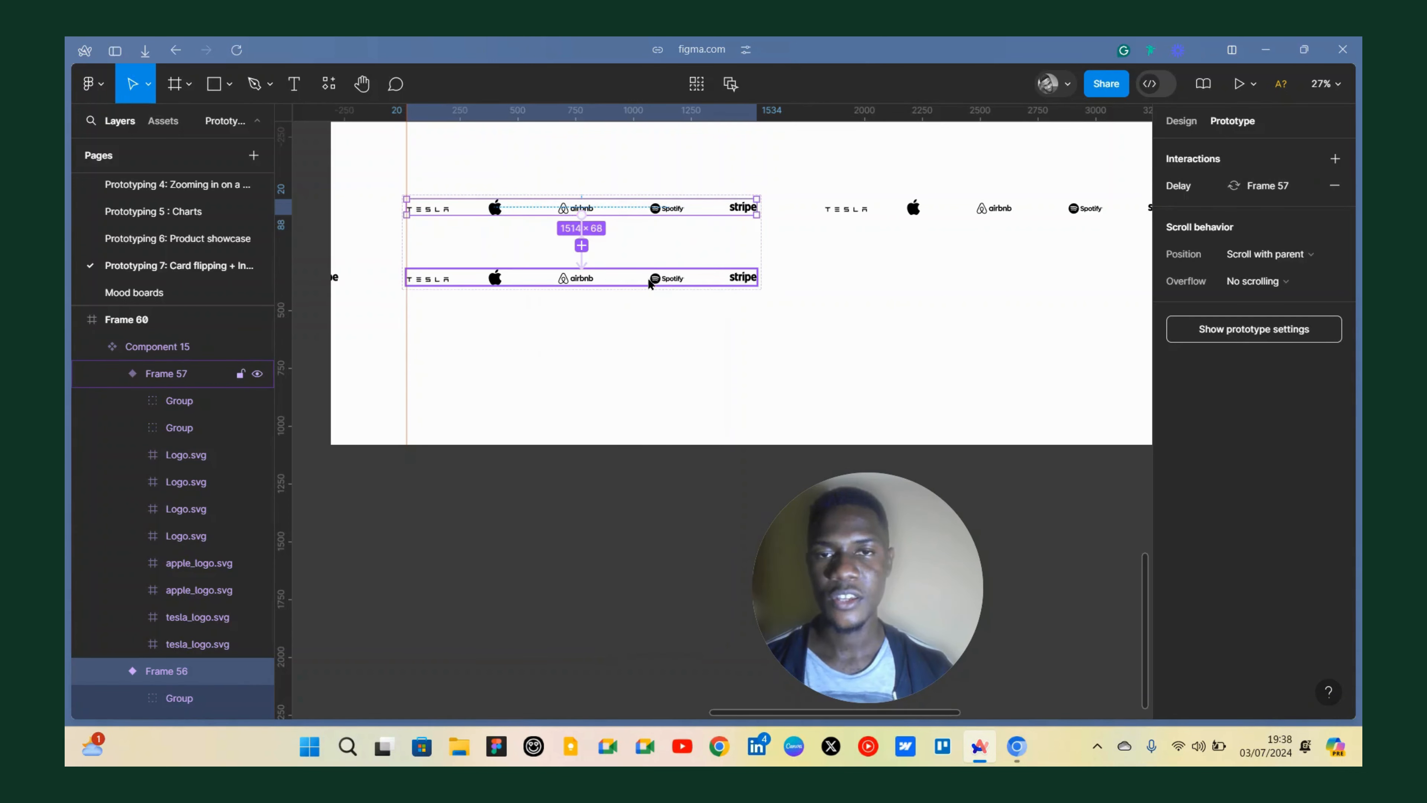
Link the top-row variant back to the bottom-row variant with an After delay interaction of 1 ms.
click(613, 273)
mouse_move(597, 274)
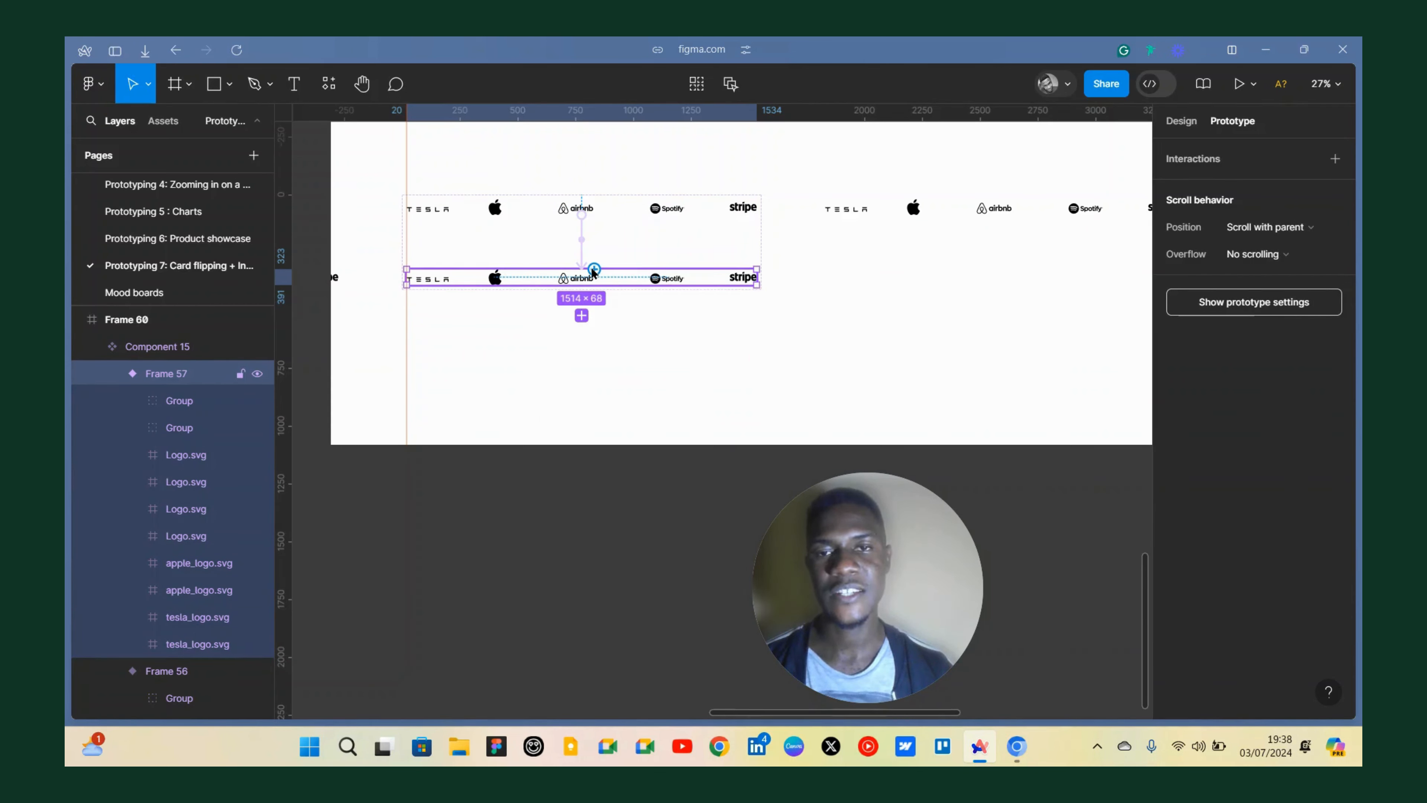
drag(595, 269, 600, 215)
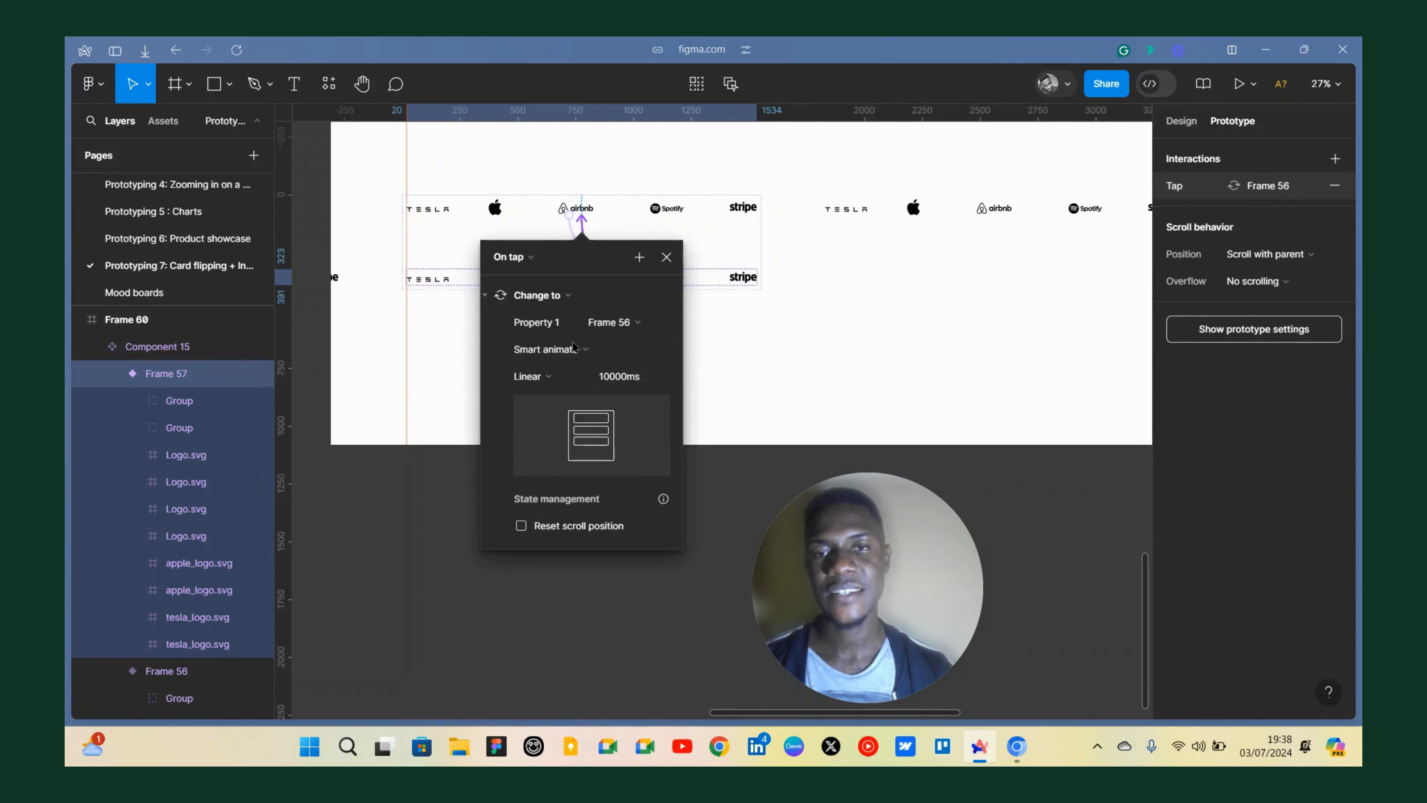
click(520, 266)
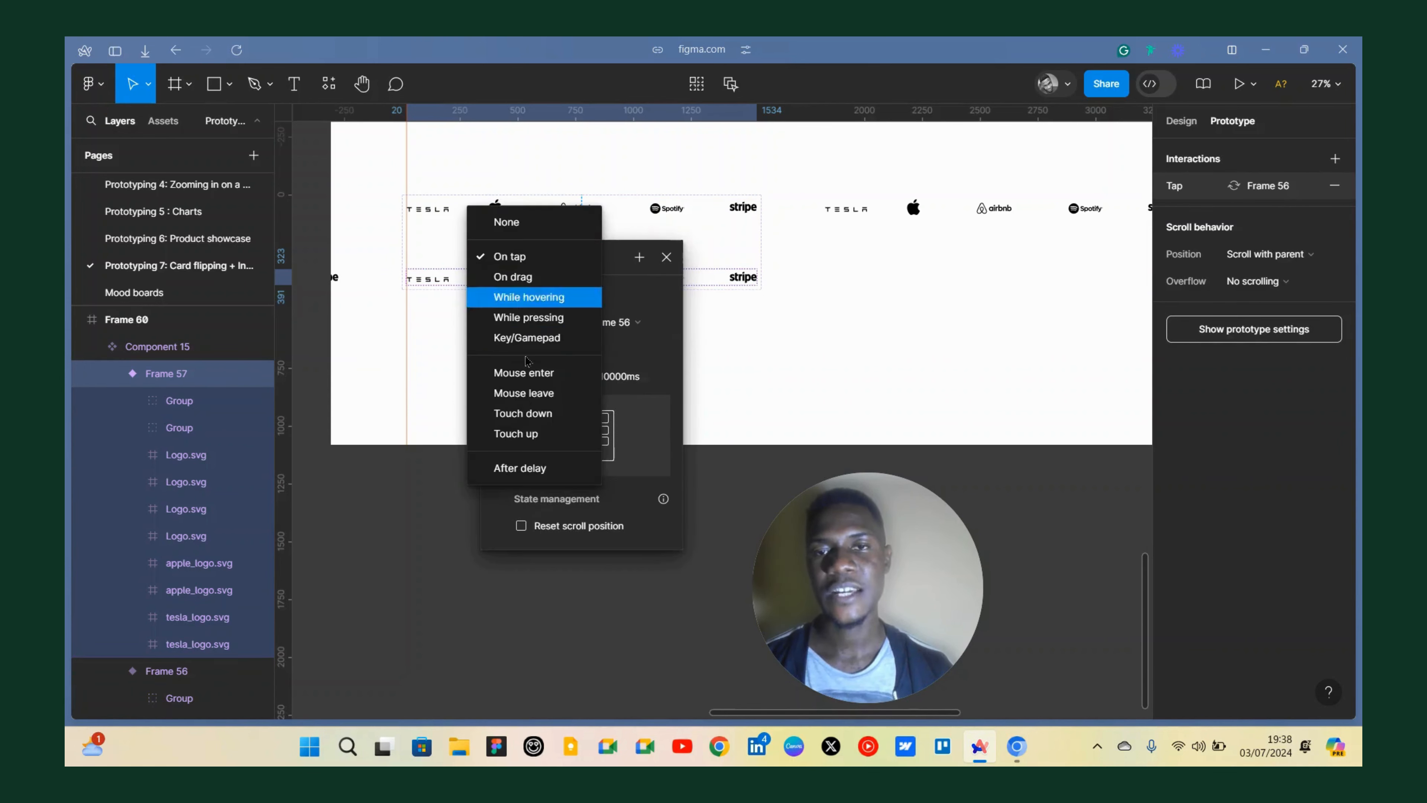
click(521, 468)
click(510, 285)
text(1)
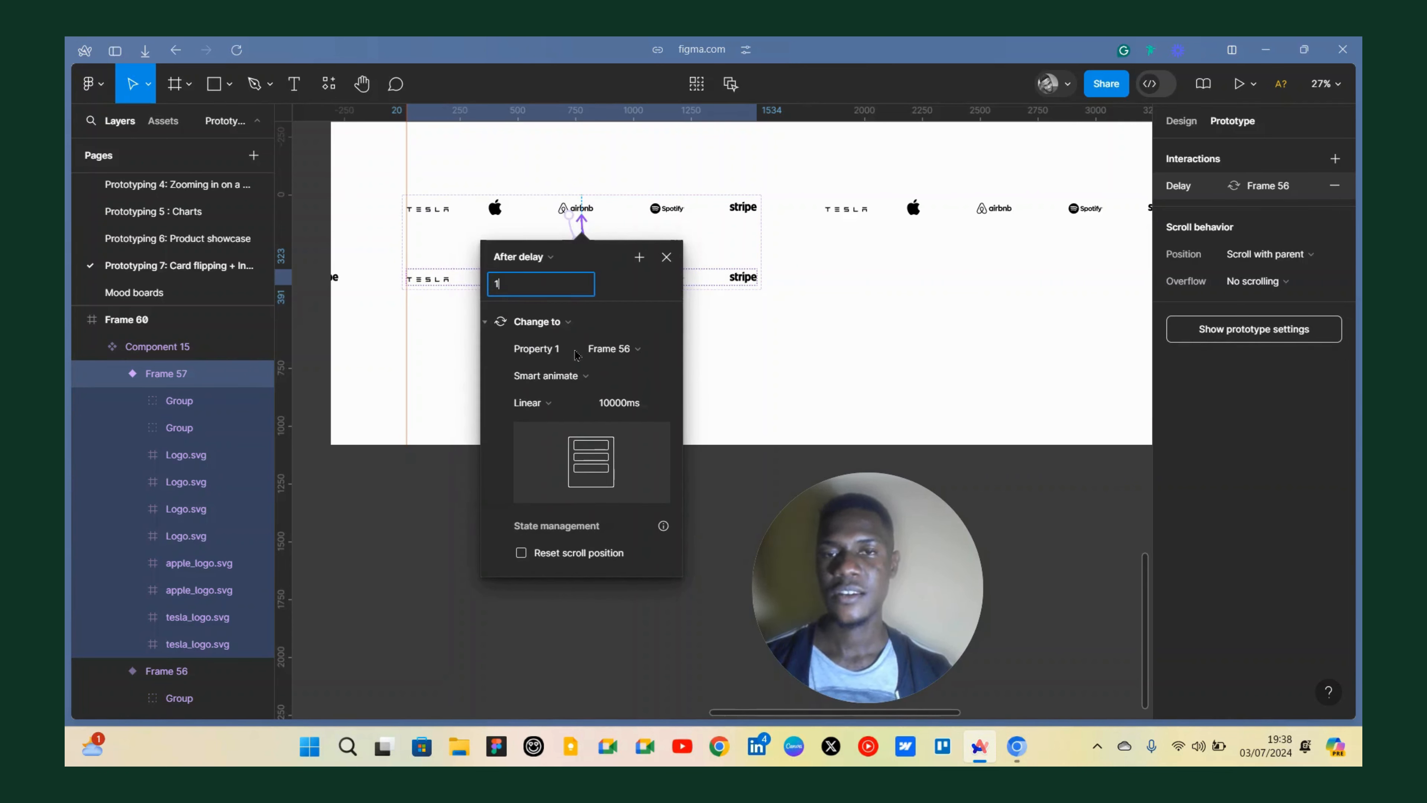
key(Return)
Keep Linear easing and set the return interaction's animation to Instant.
click(561, 407)
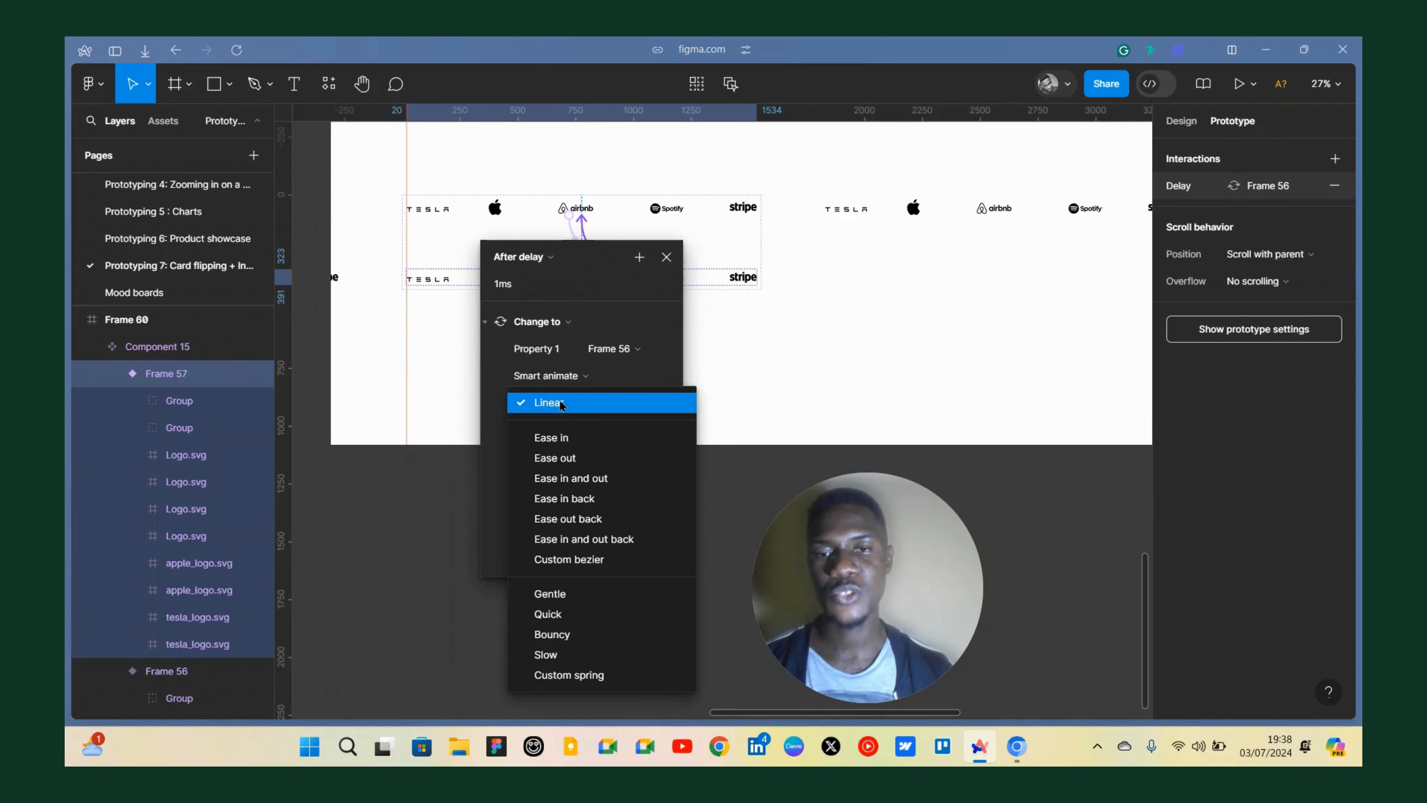
click(564, 416)
click(548, 376)
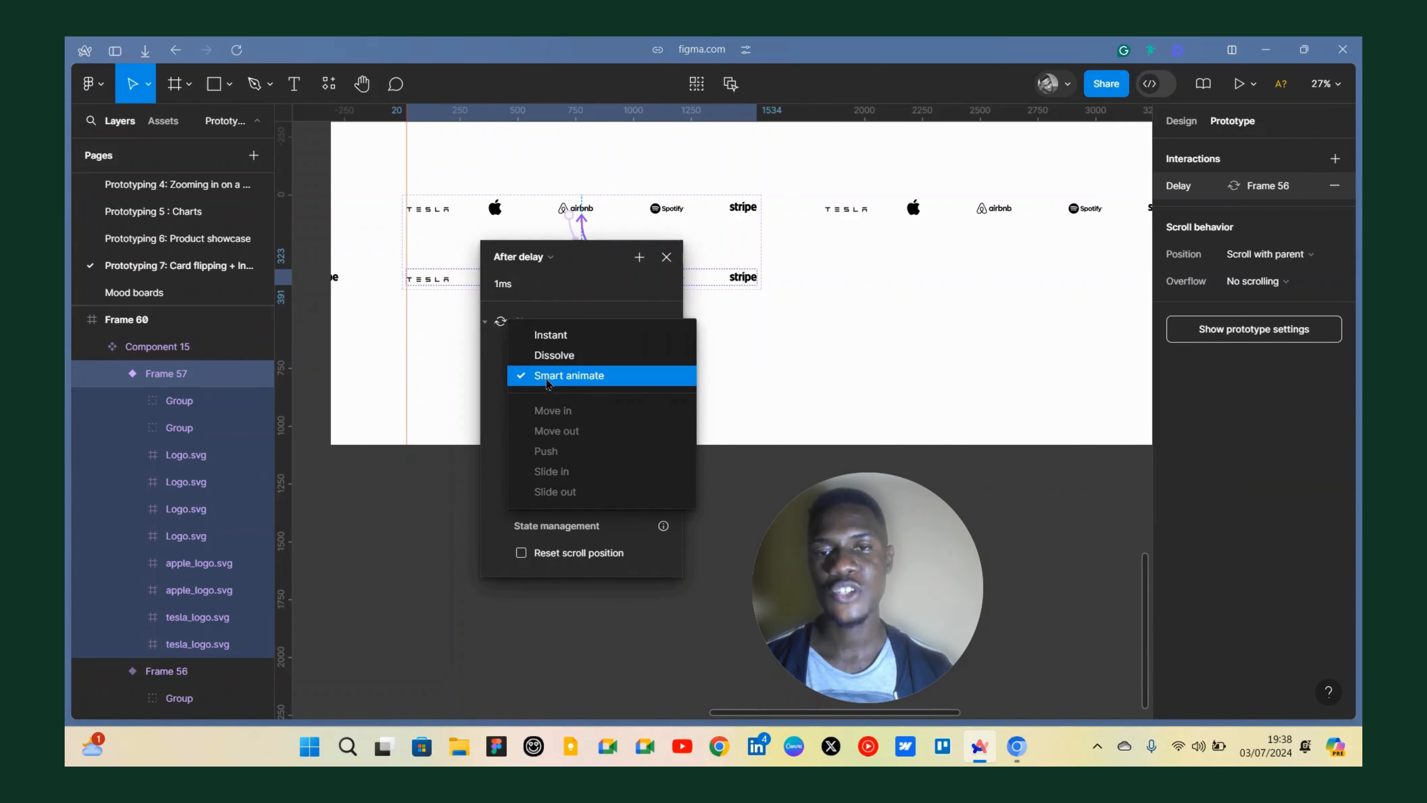
click(561, 336)
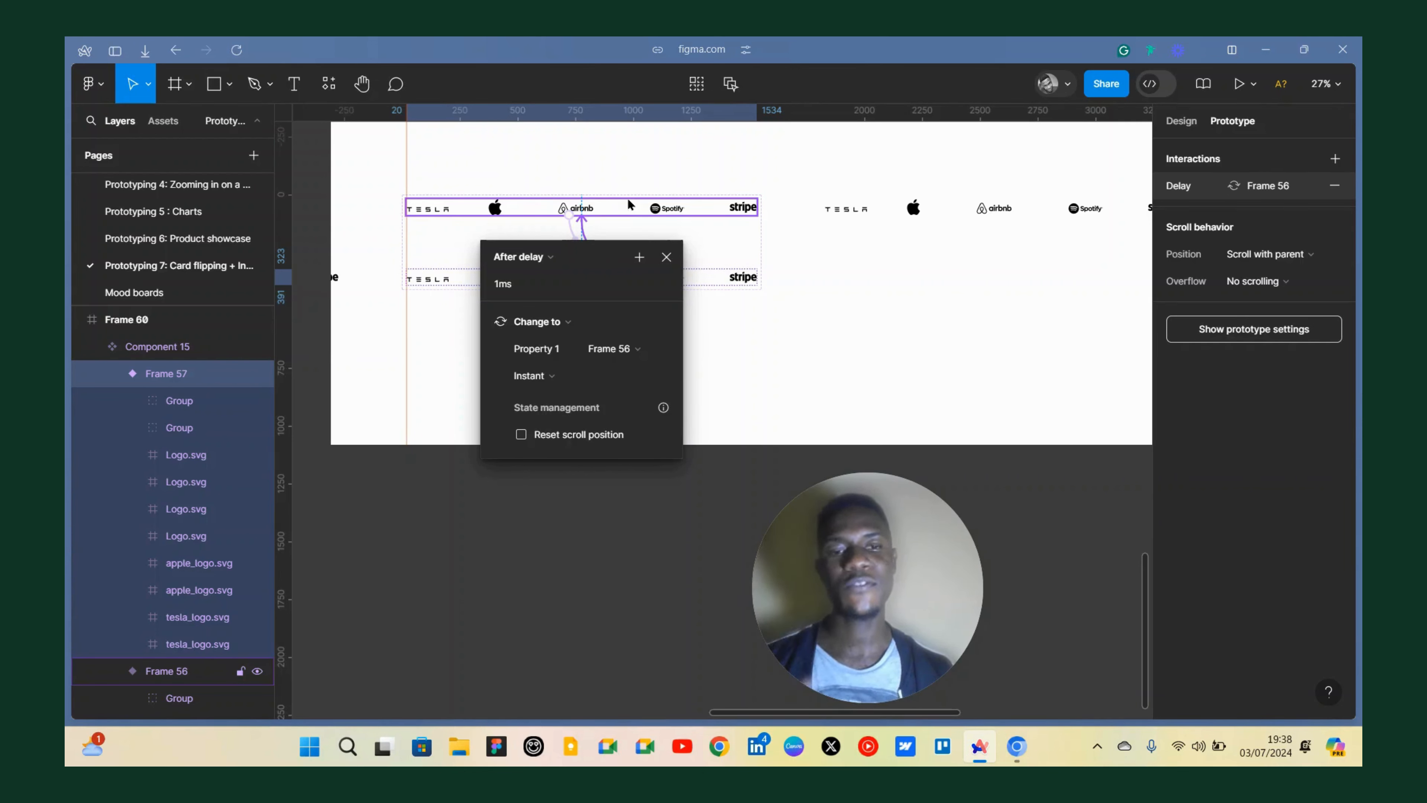
click(667, 257)
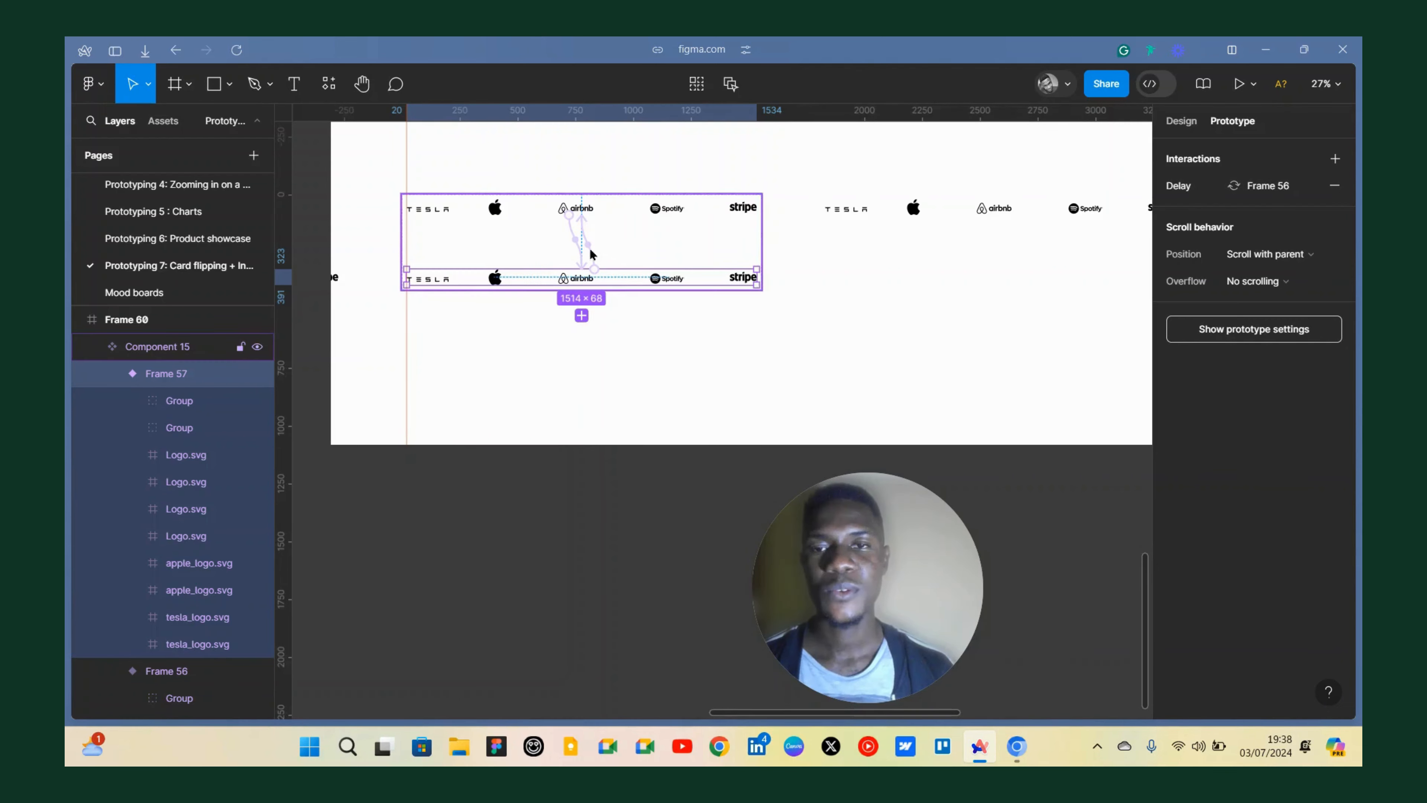
Review both After delay interactions connecting the two logo-row variants.
scroll(571, 225, up, 3)
click(569, 239)
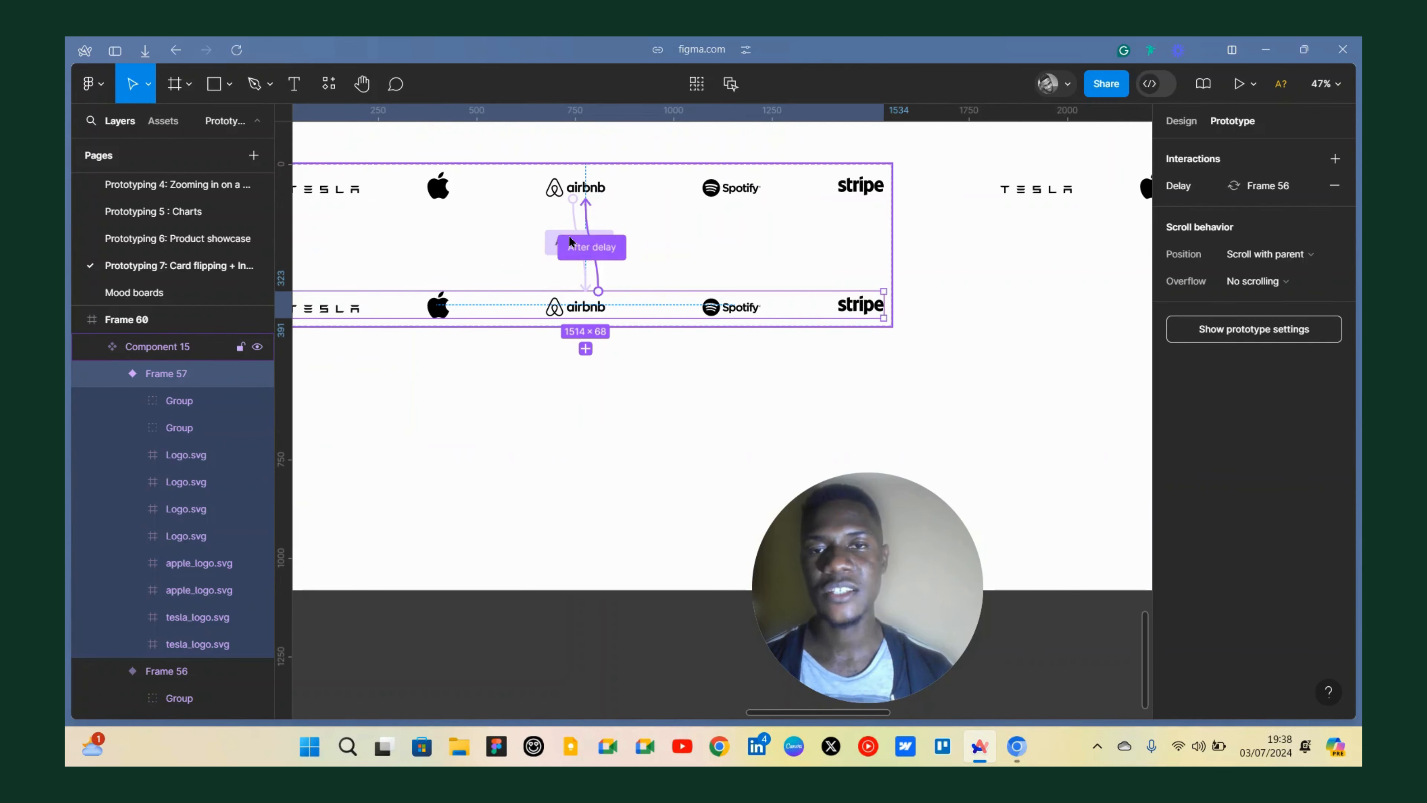
scroll(561, 219, up, 2)
scroll(567, 204, up, 4)
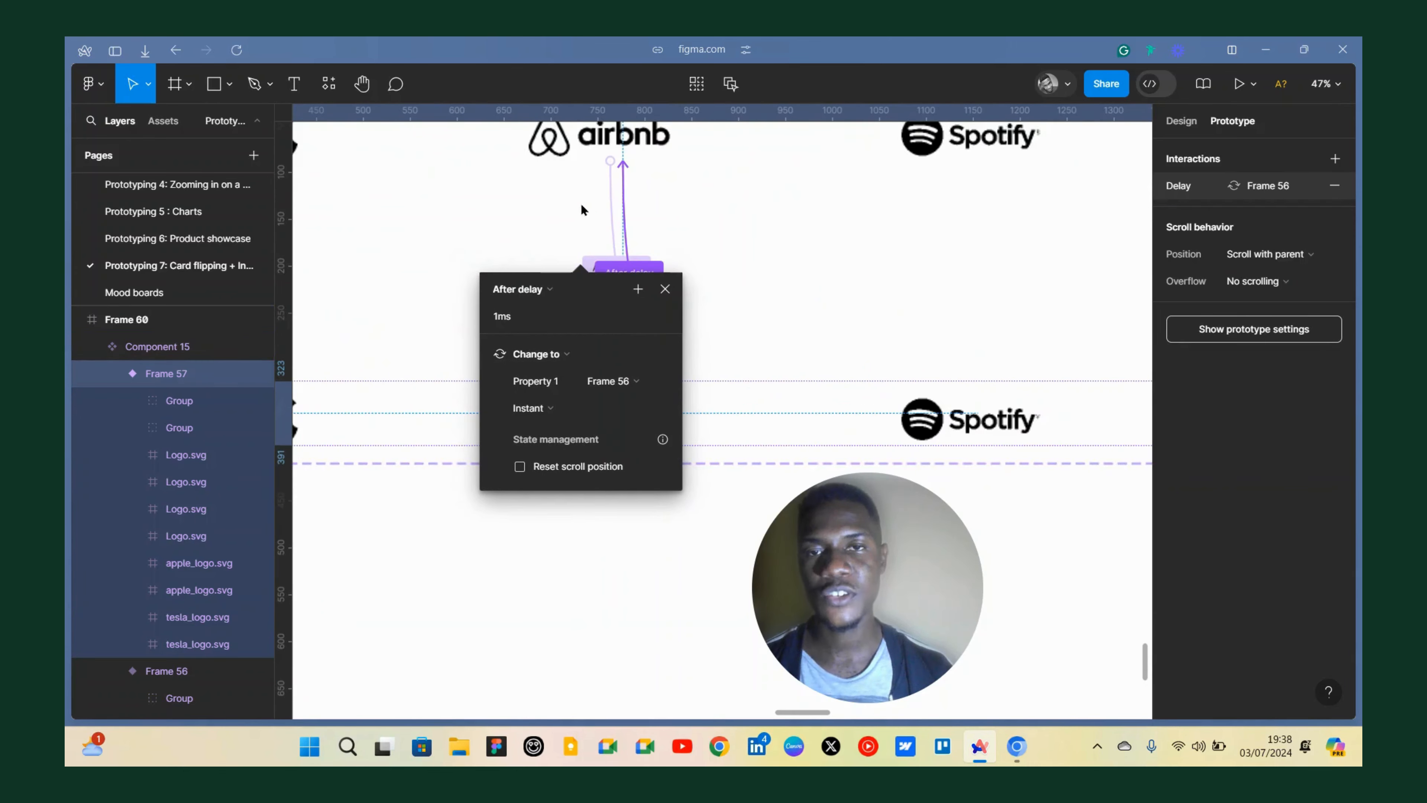
click(608, 192)
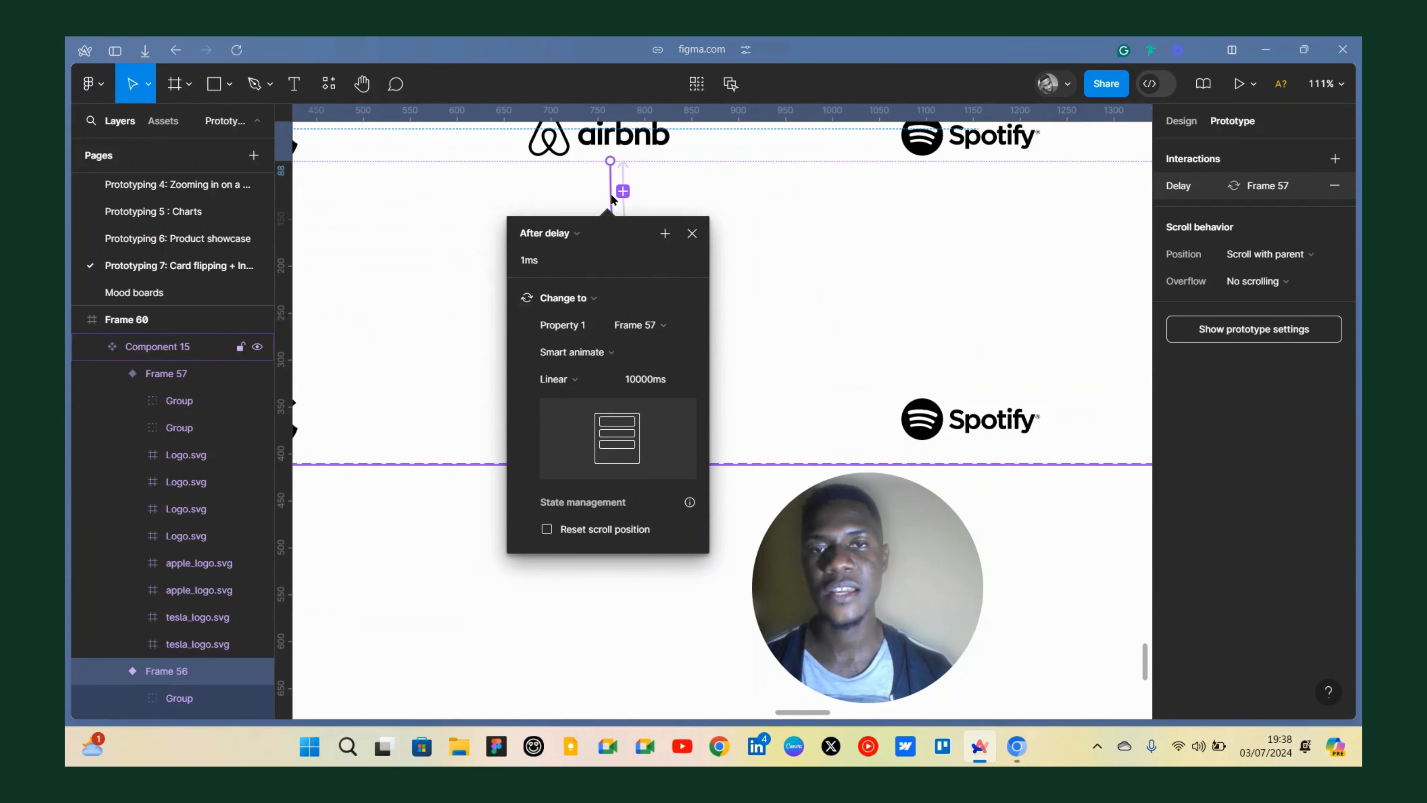
scroll(611, 192, down, 4)
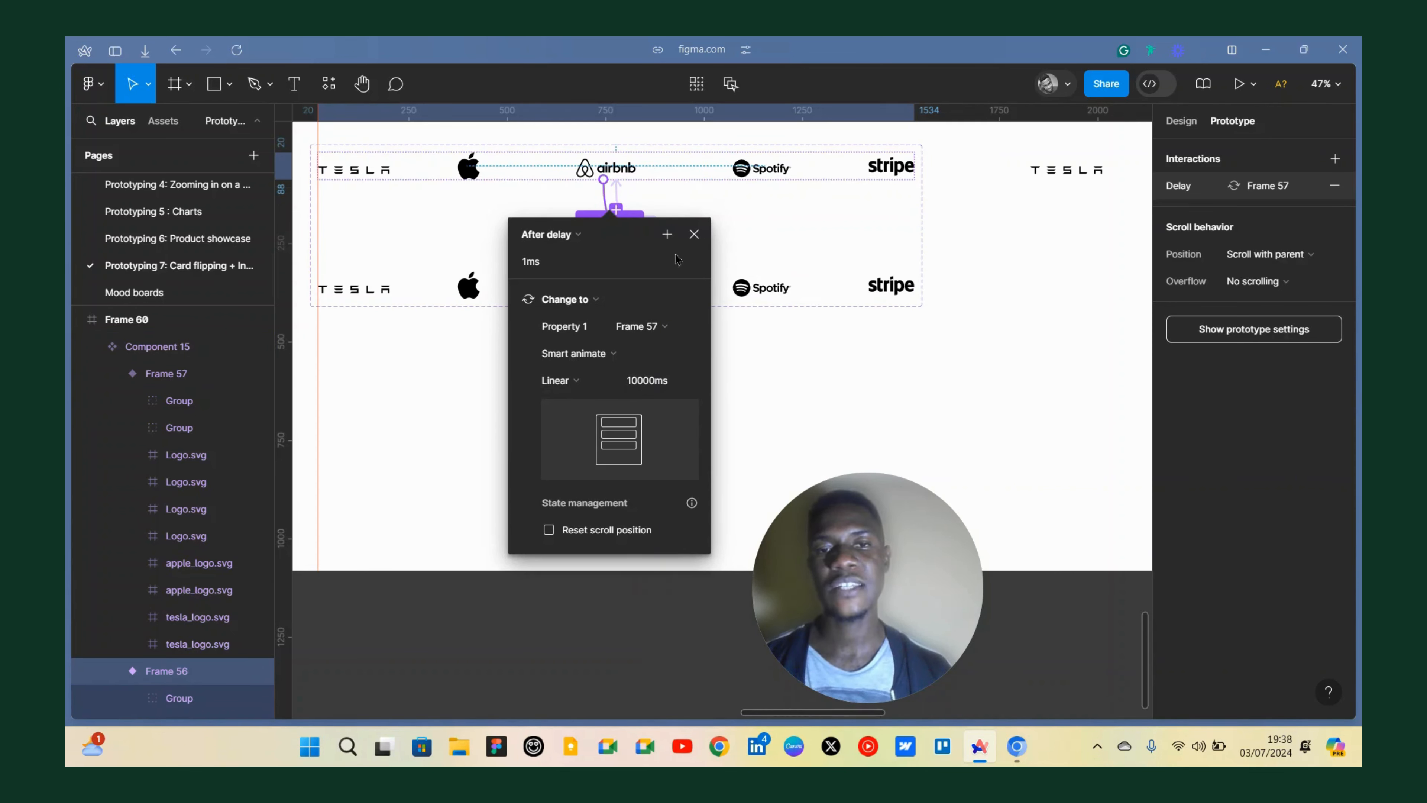
click(694, 234)
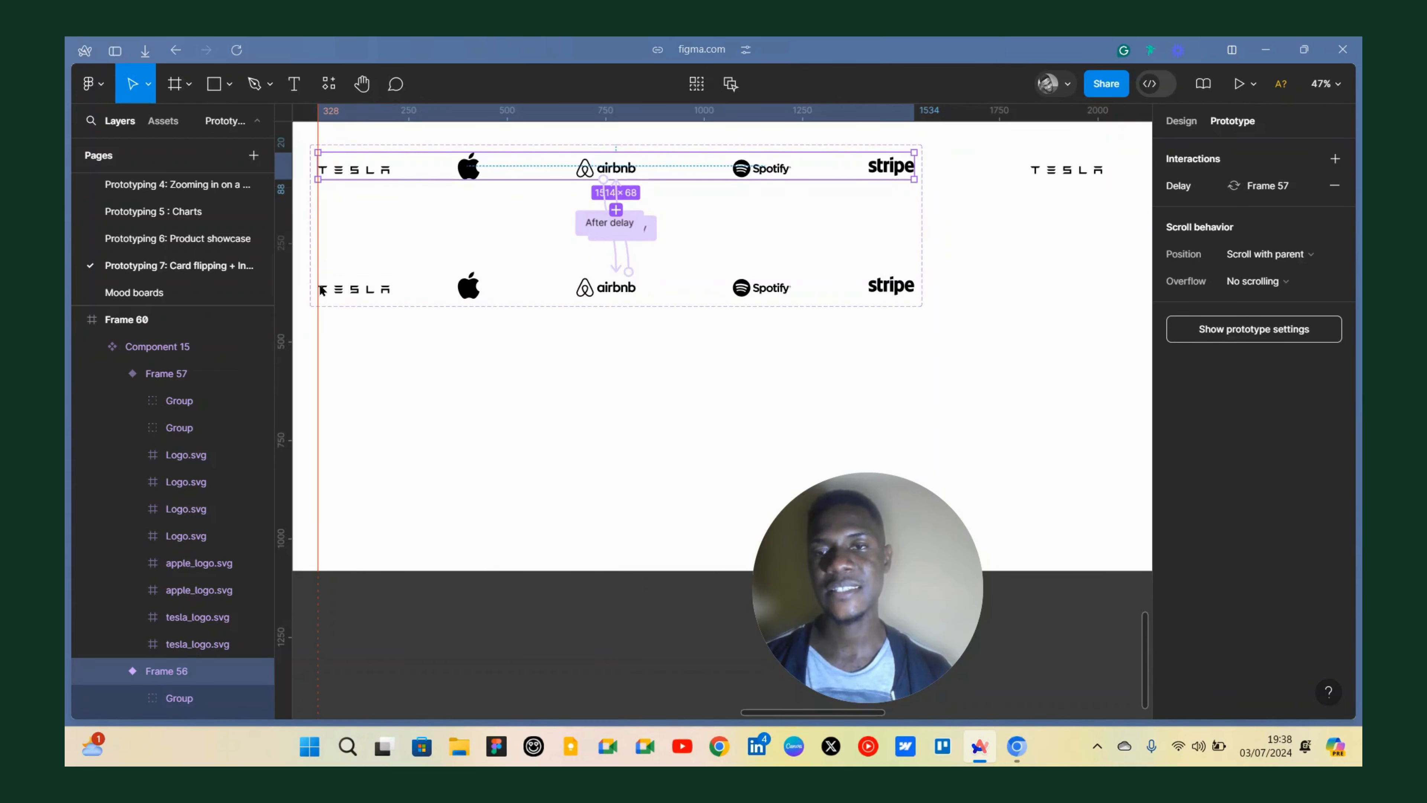
click(624, 228)
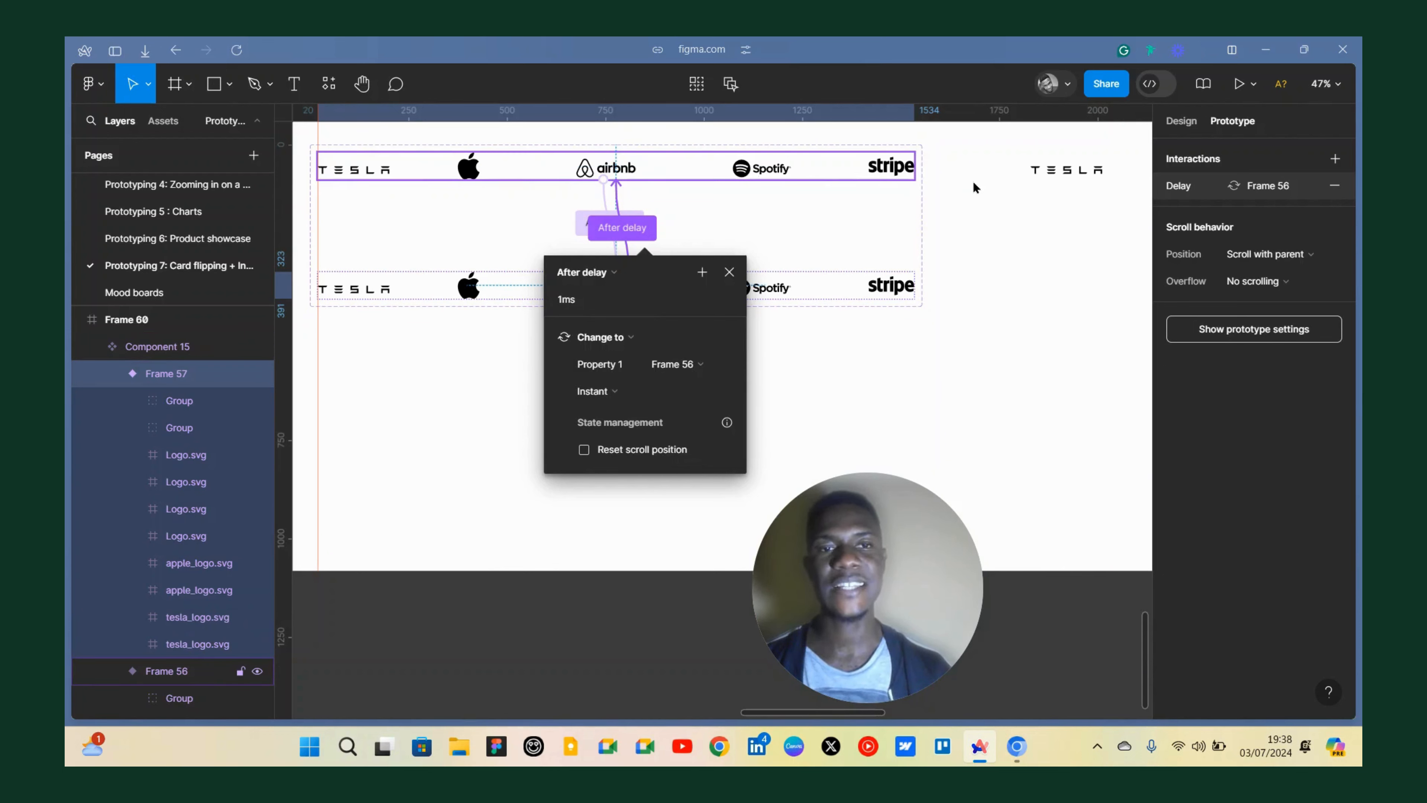
click(729, 272)
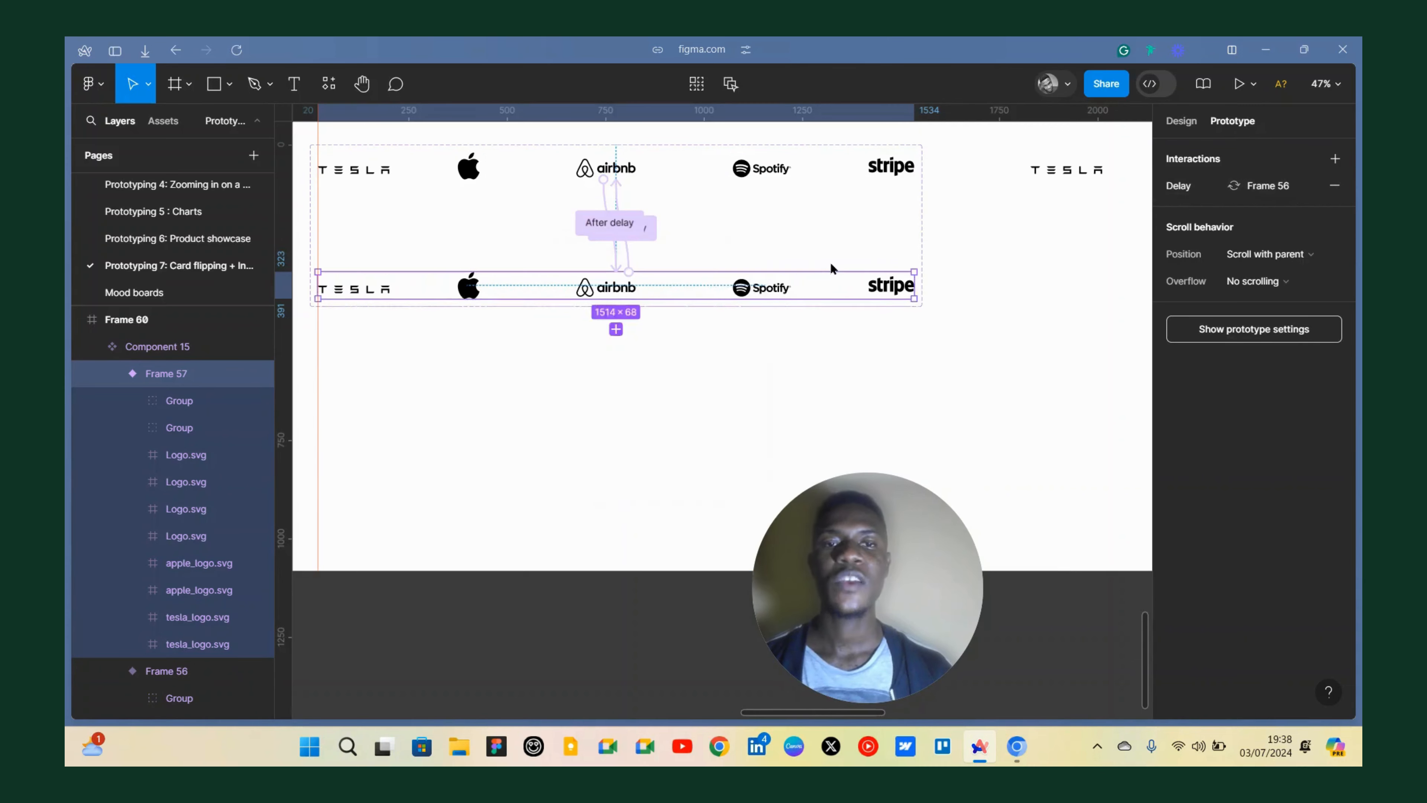
Move the original logo row out of the landing page frame.
scroll(831, 269, down, 5)
click(710, 227)
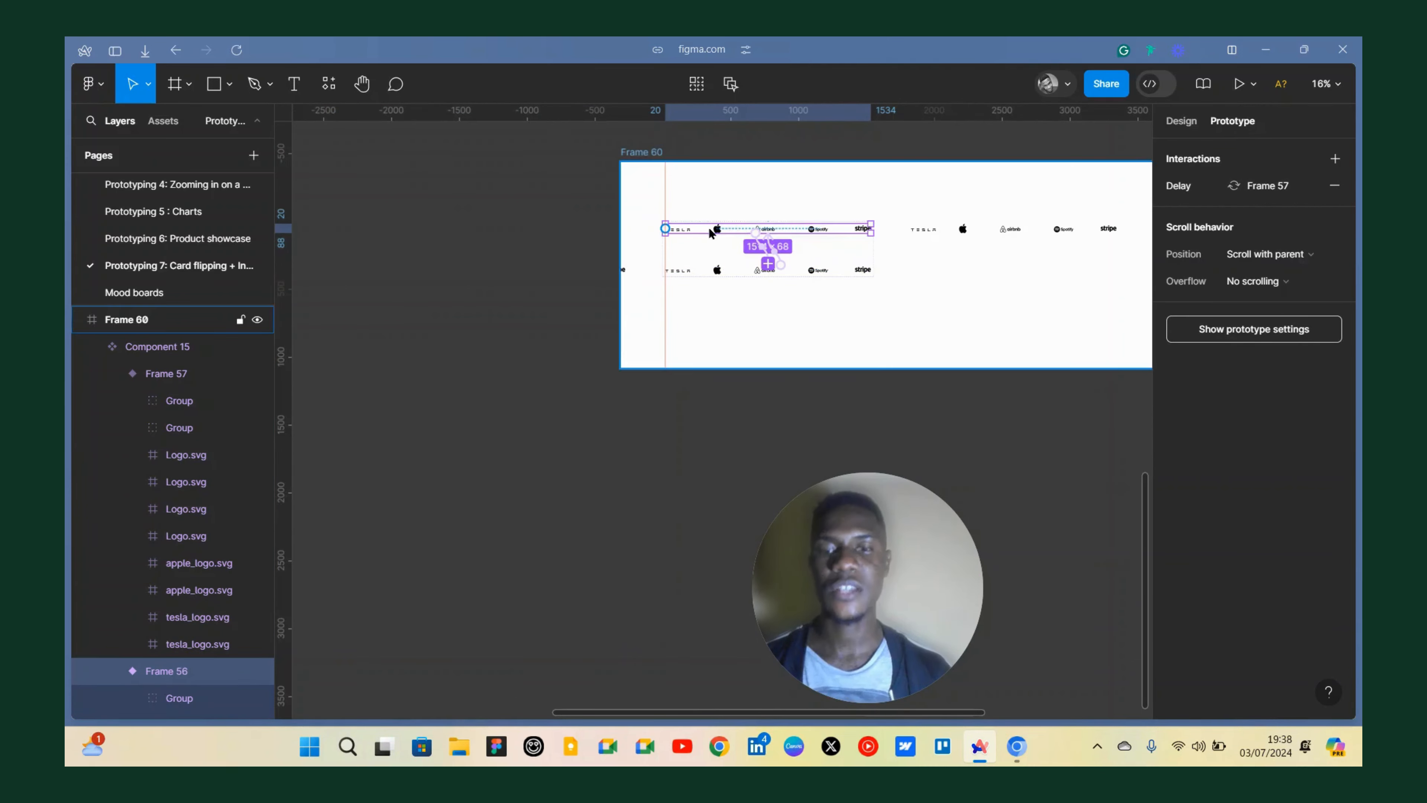
scroll(891, 236, down, 6)
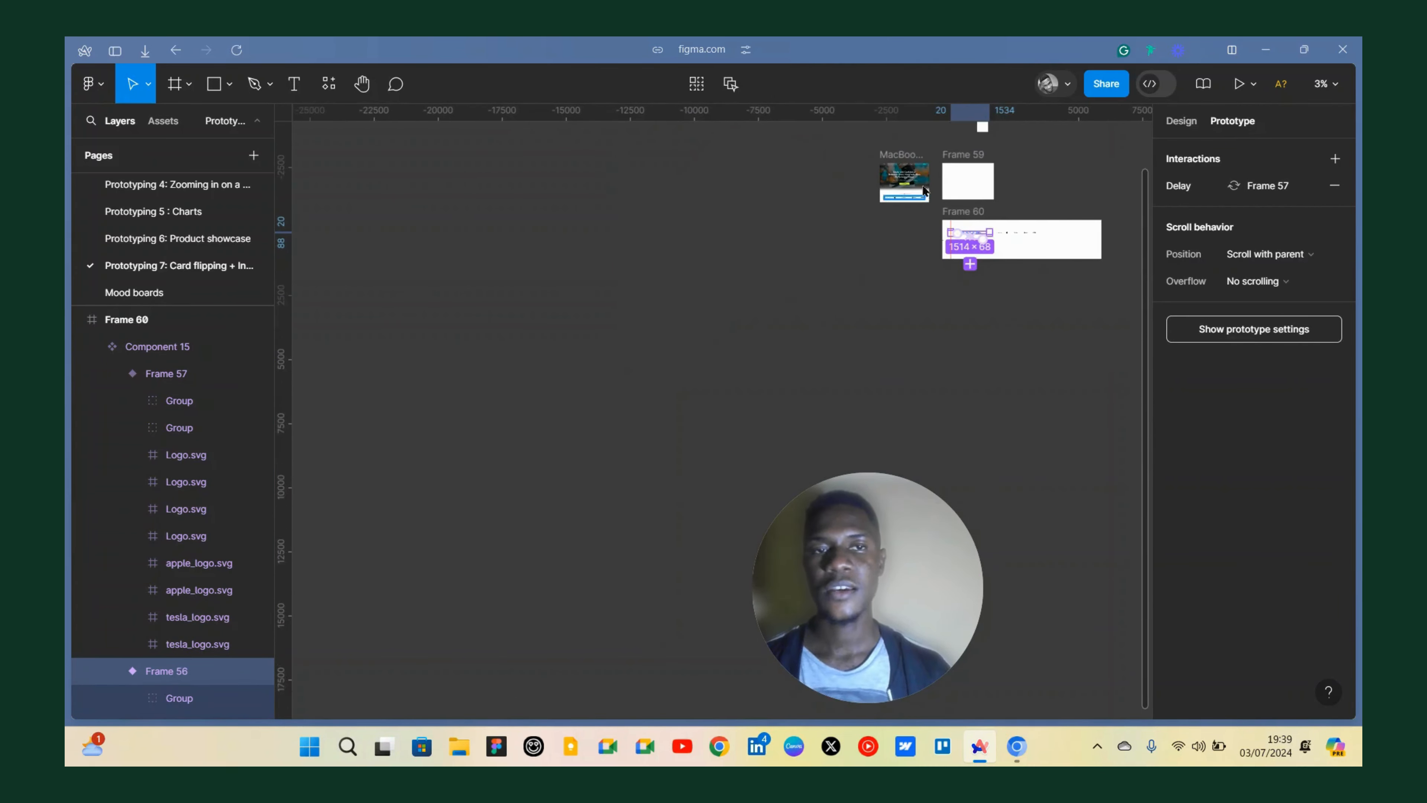
scroll(849, 205, up, 8)
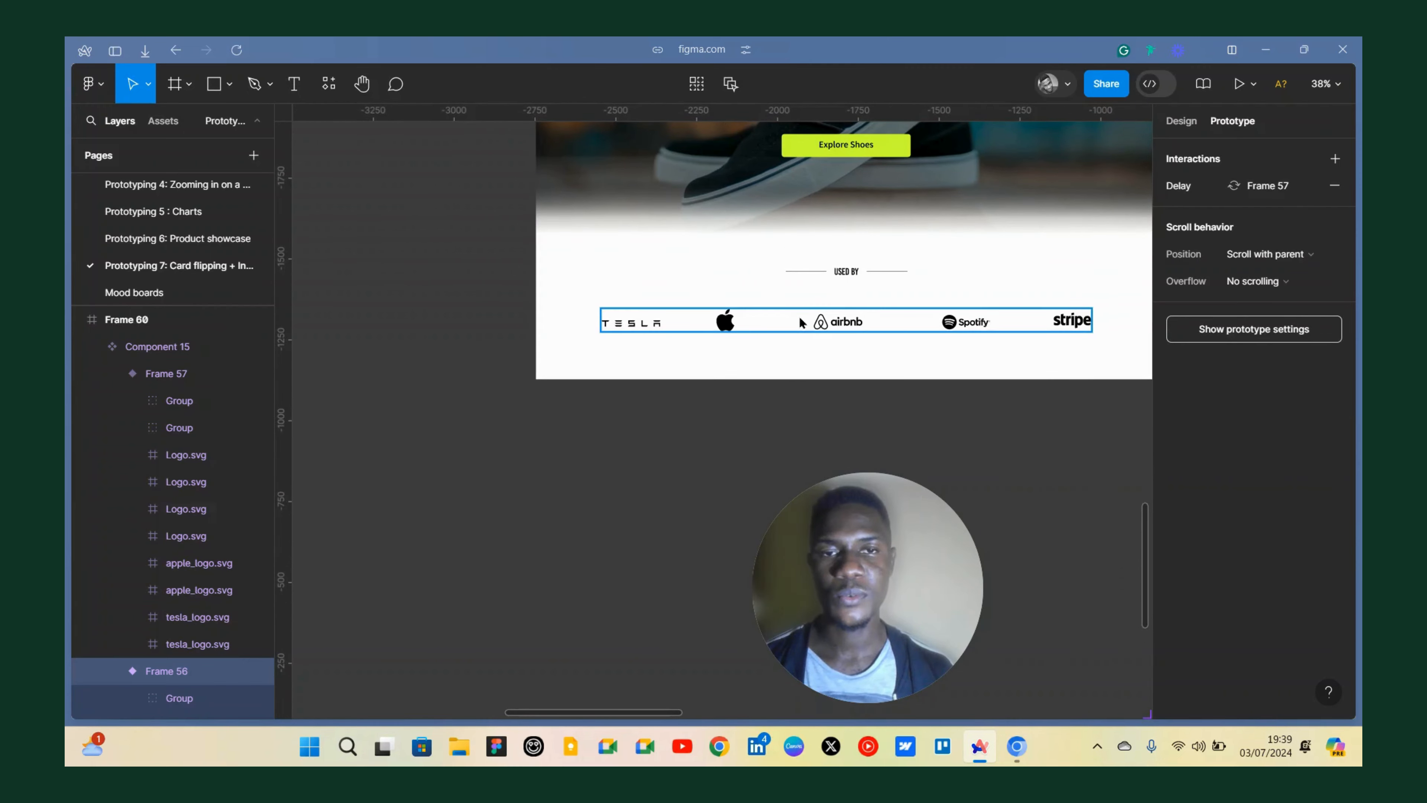
click(802, 322)
drag(753, 353, 508, 525)
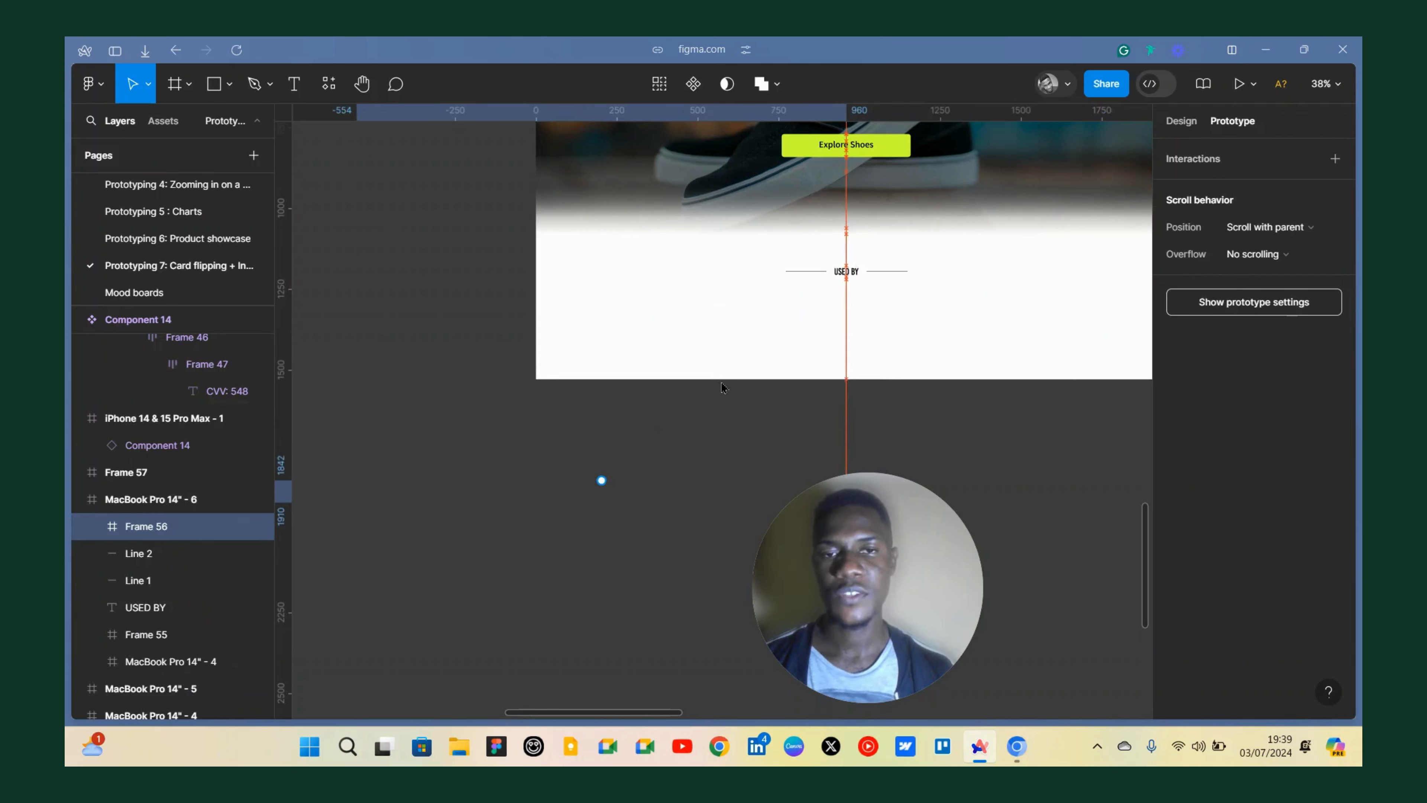
Paste an instance of the logo-row component into the landing page frame.
click(853, 314)
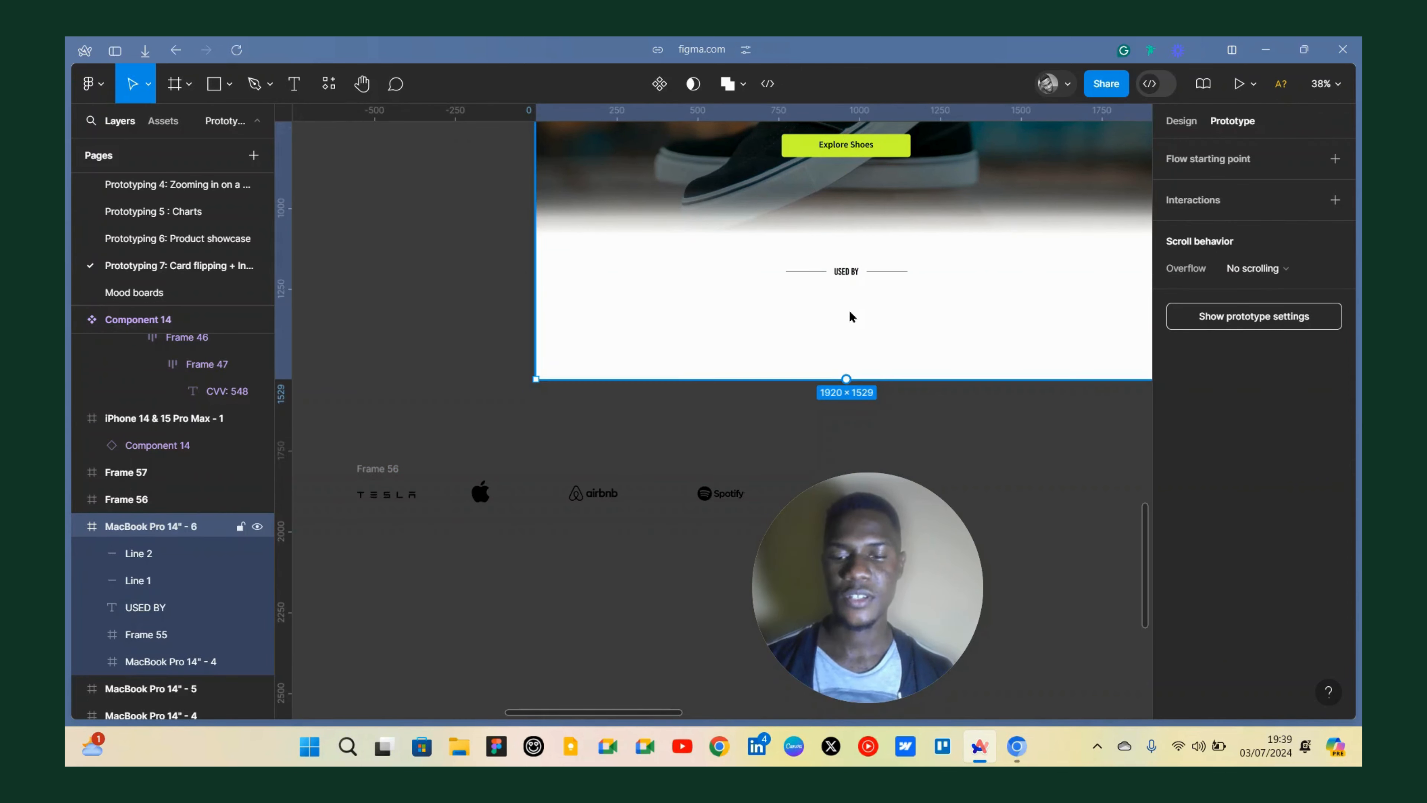
key(ctrl+v)
drag(769, 165, 805, 466)
Position the pasted logo row below the USED BY heading near the bottom of the landing page.
scroll(656, 313, down, 5)
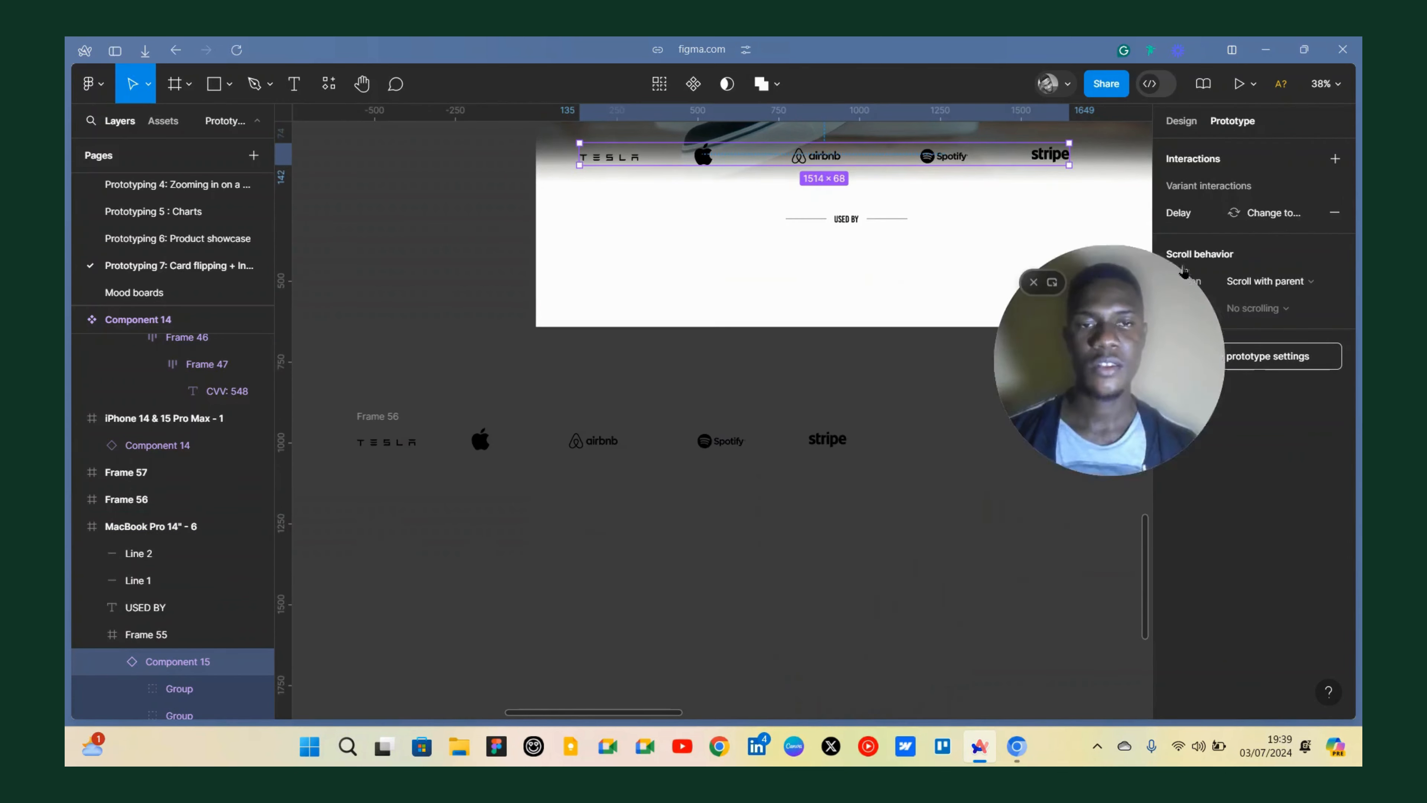
scroll(1031, 320, up, 3)
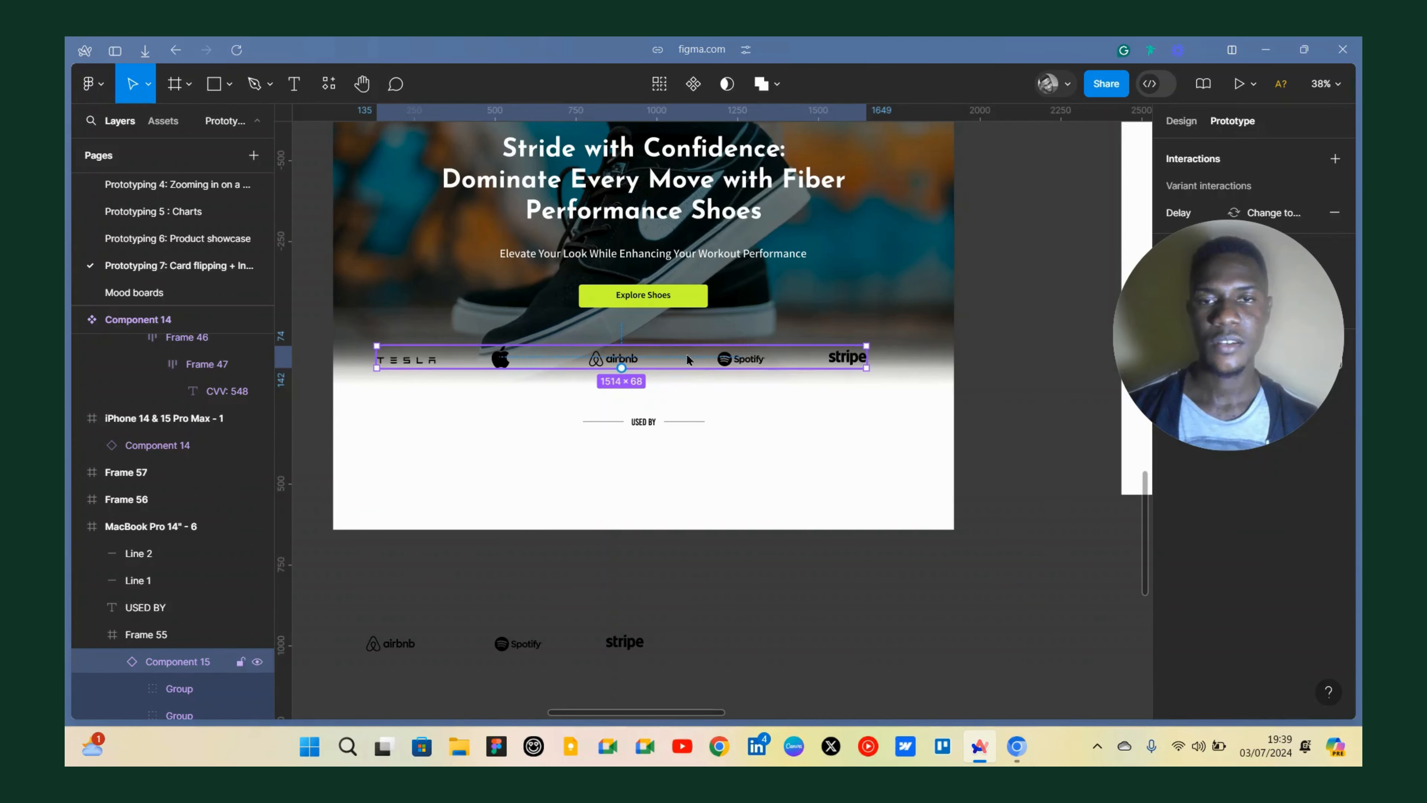
drag(686, 369, 698, 464)
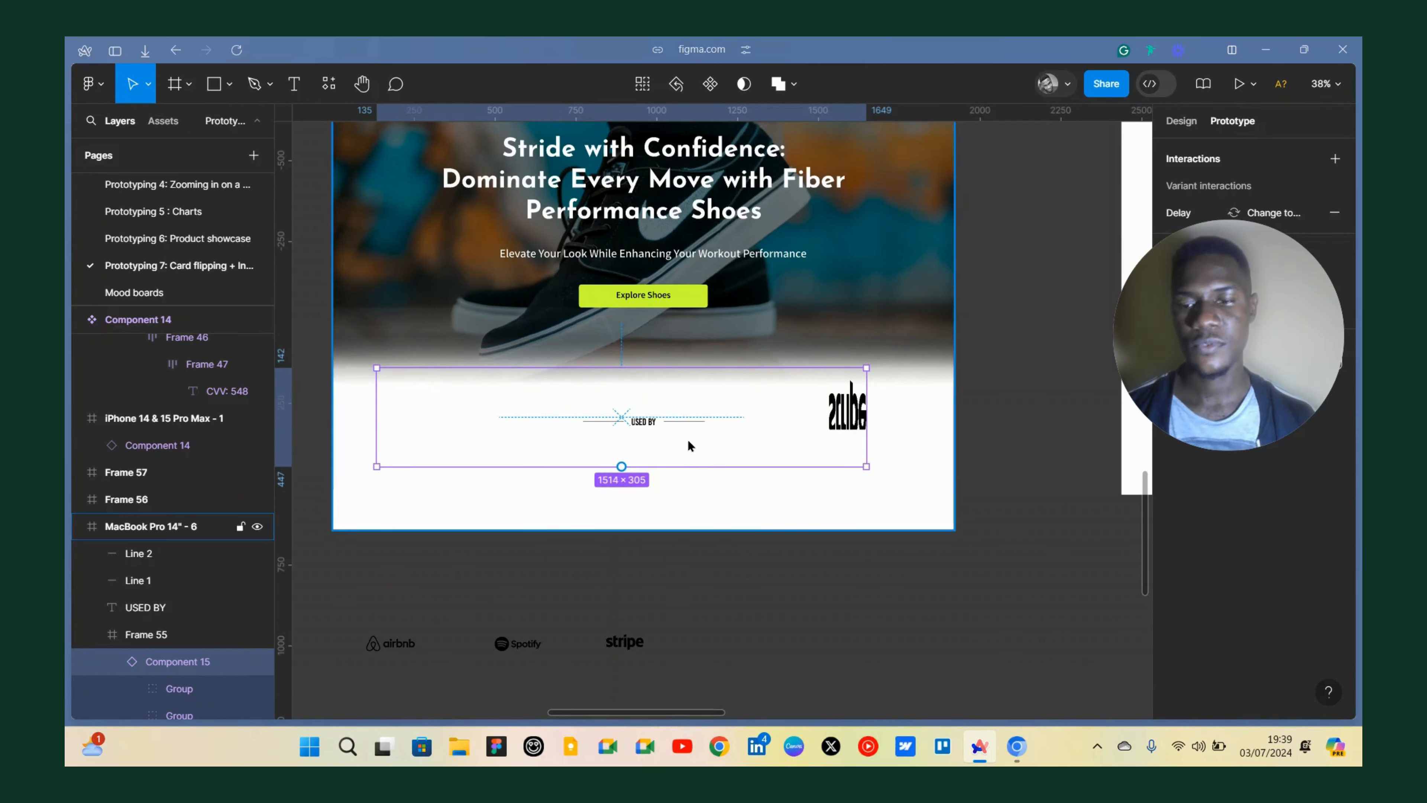
key(ctrl+z)
drag(688, 360, 713, 476)
scroll(793, 406, down, 5)
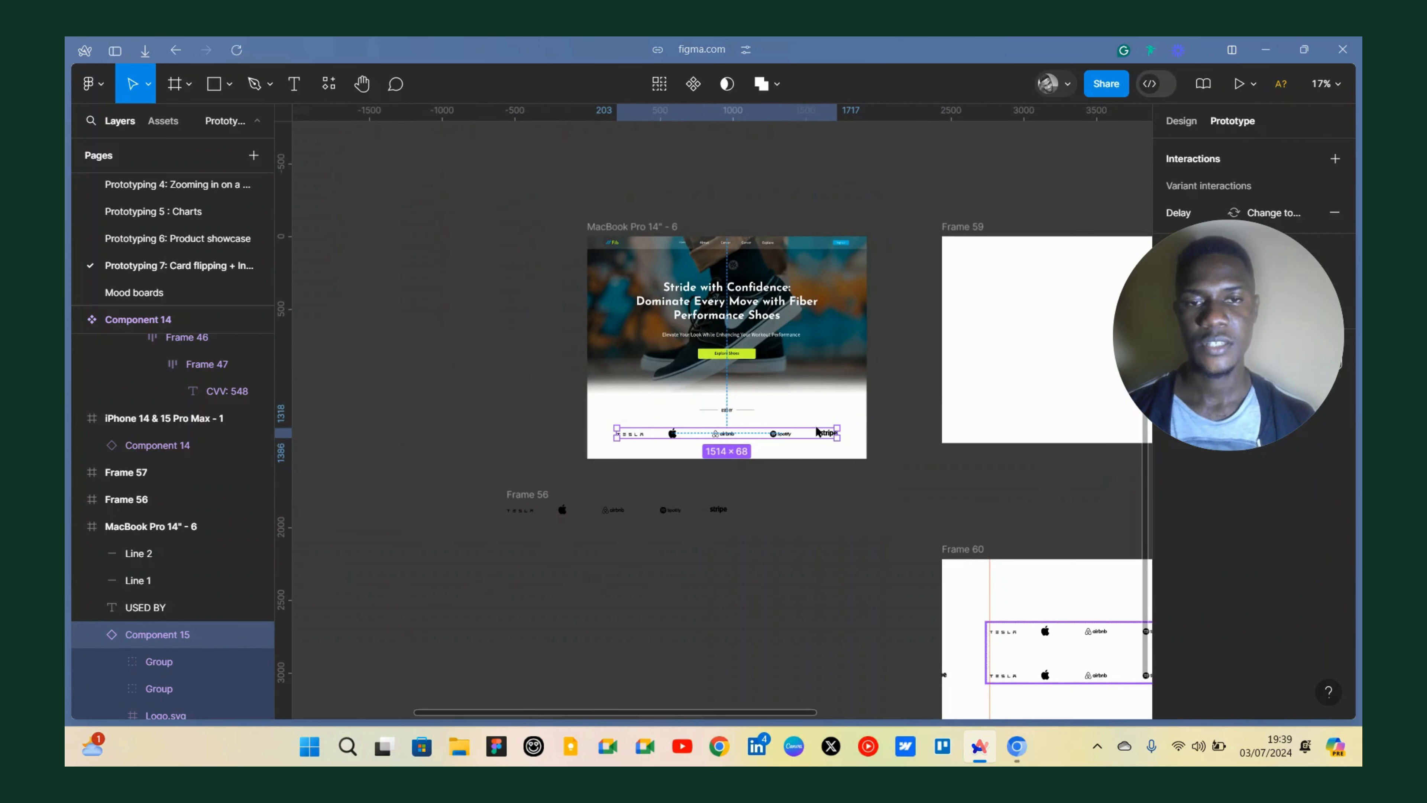
Inspect the logo-row component set and each of its two variants.
drag(1222, 276, 974, 515)
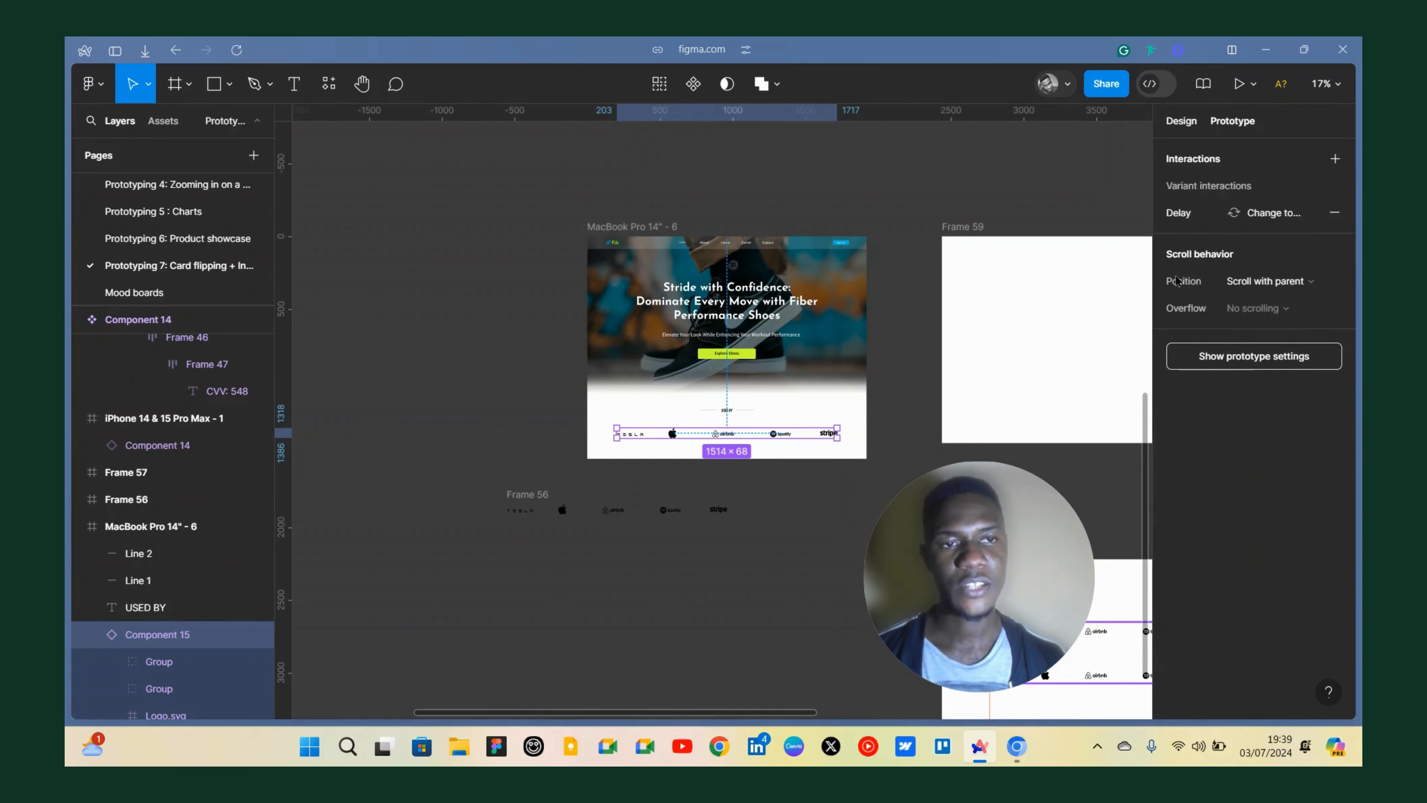
scroll(783, 360, right, 5)
scroll(777, 357, down, 5)
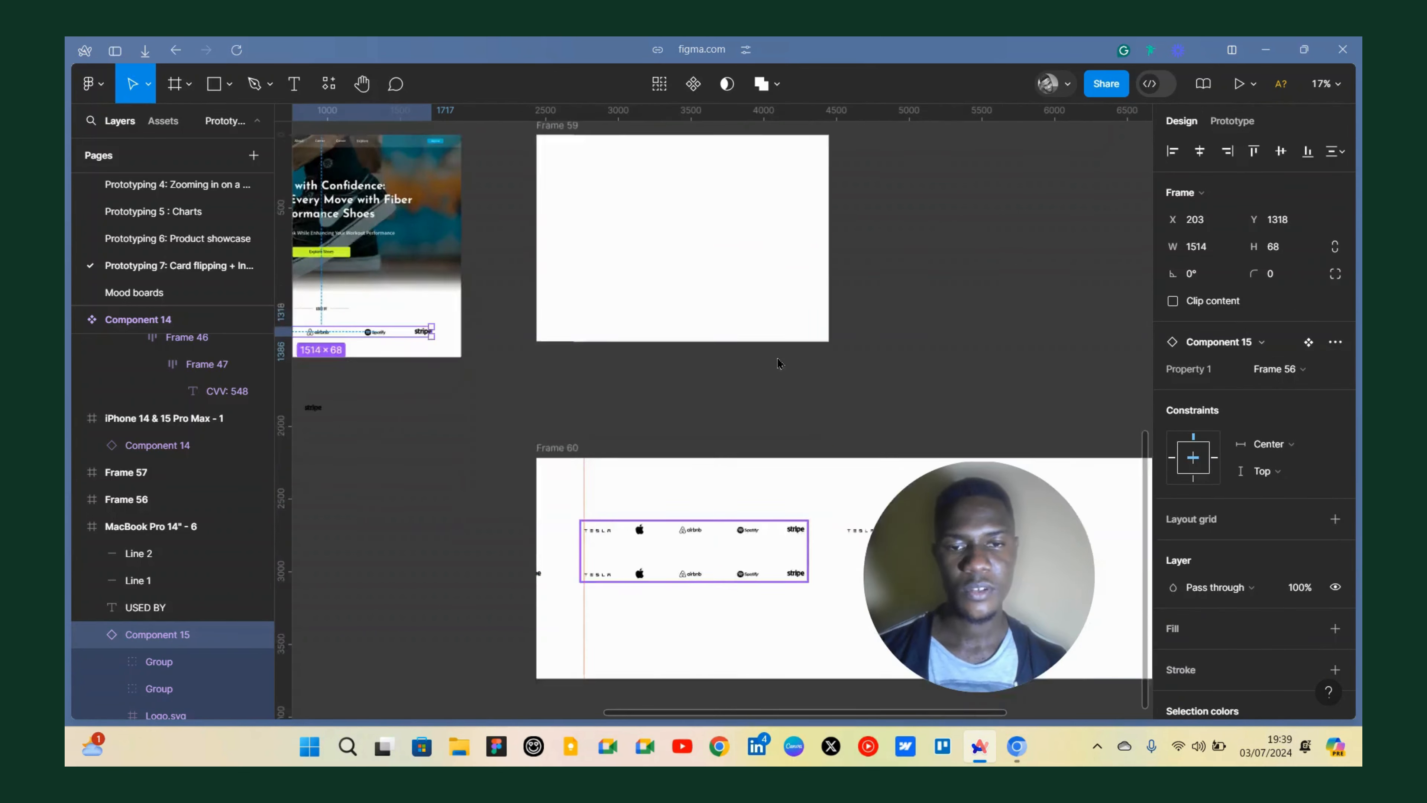
click(810, 339)
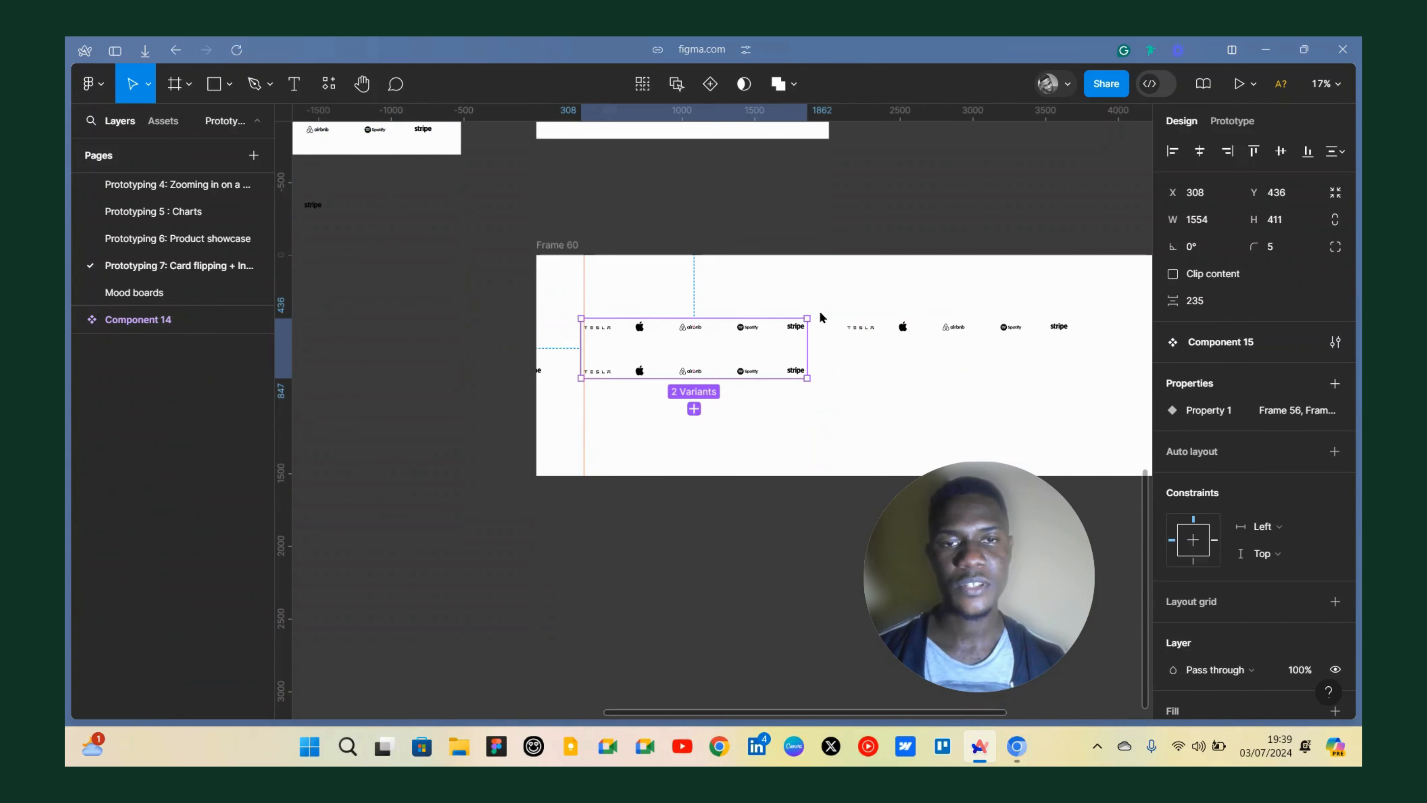
click(786, 372)
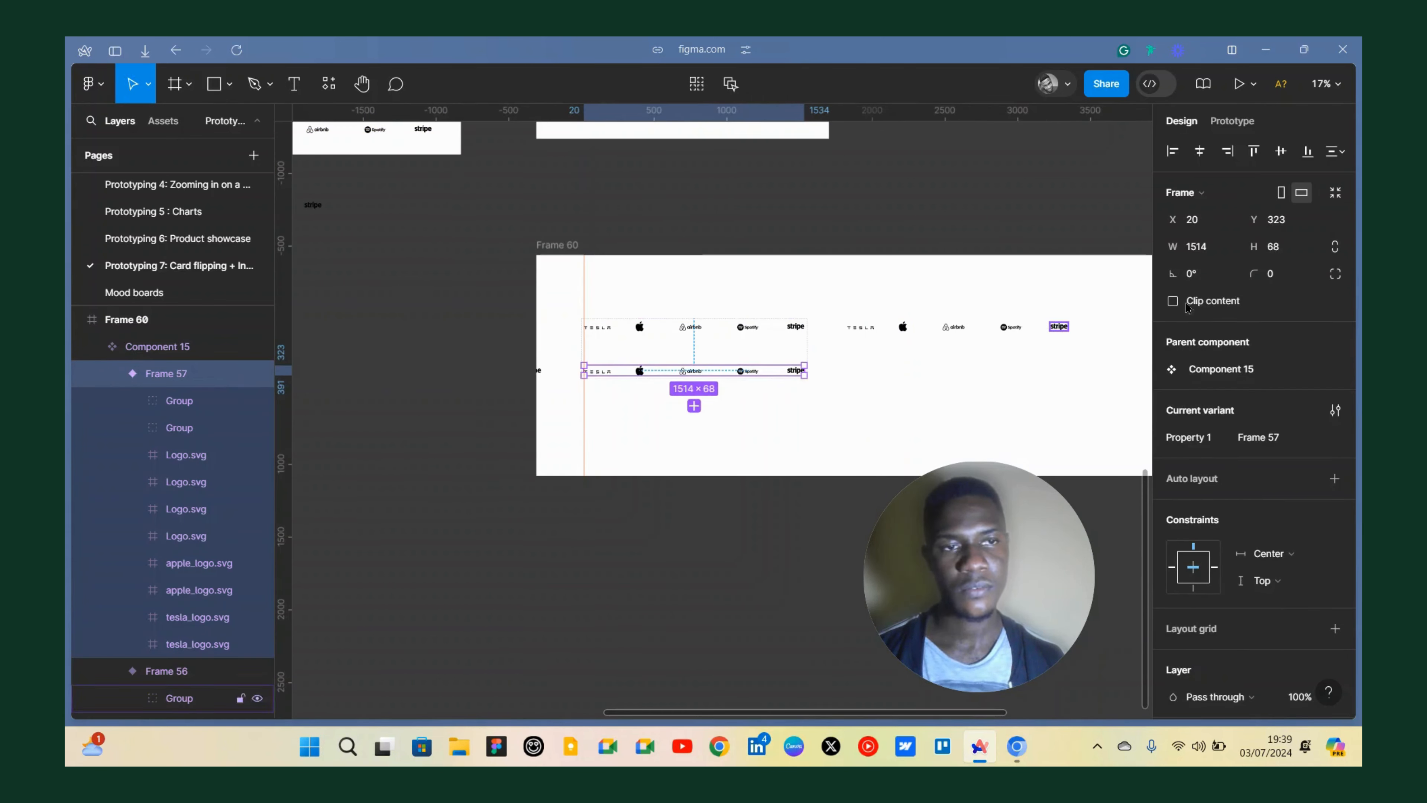
click(795, 330)
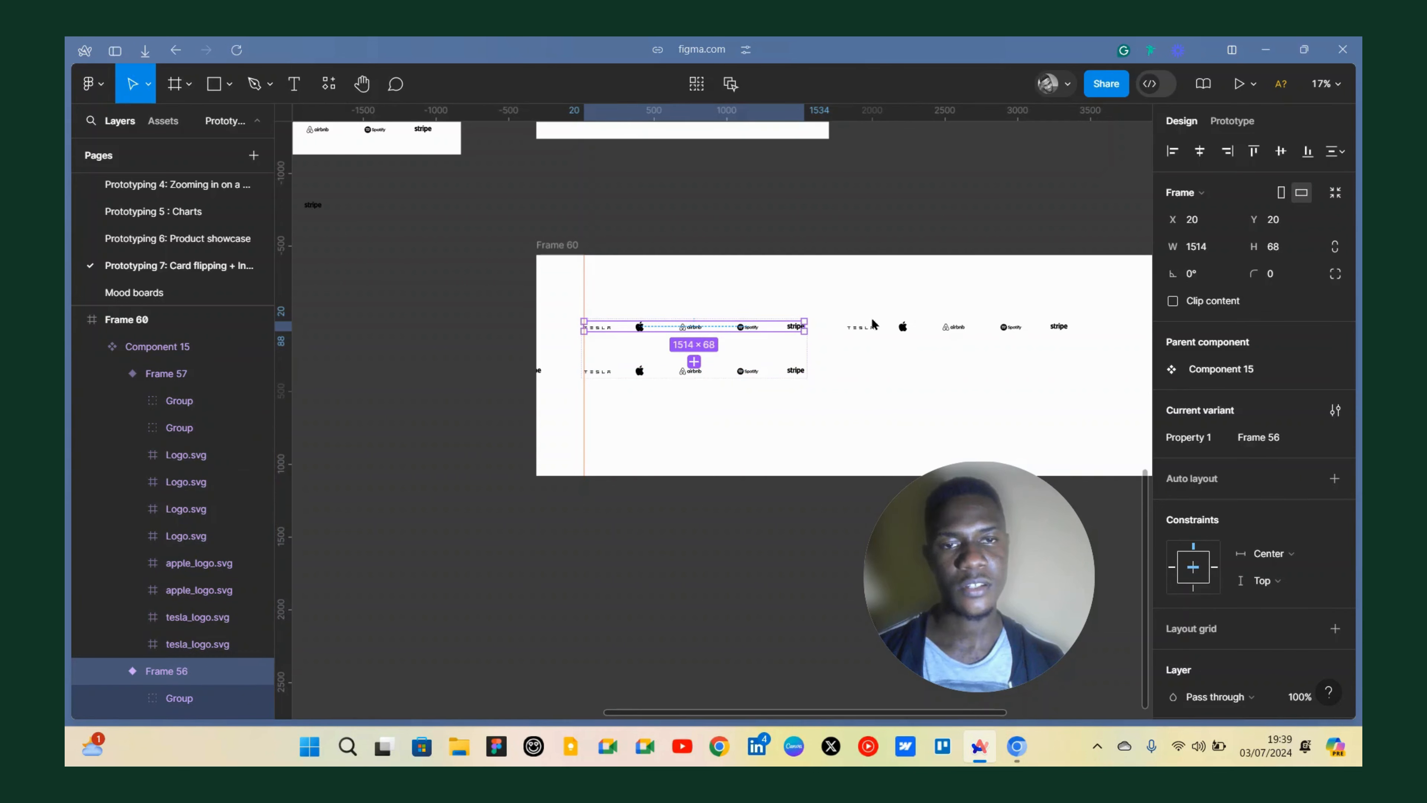
scroll(808, 268, left, 7)
scroll(755, 257, up, 4)
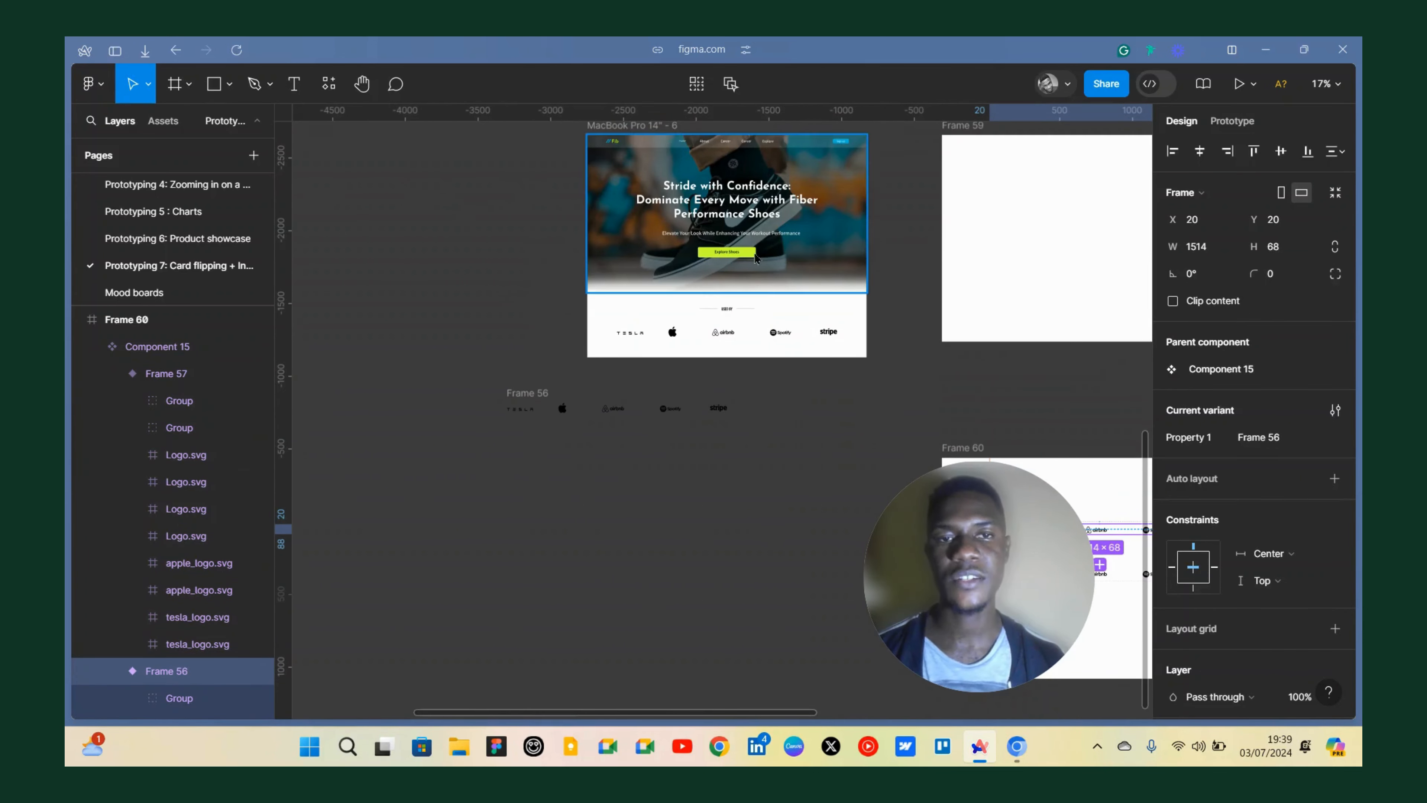
scroll(686, 205, up, 2)
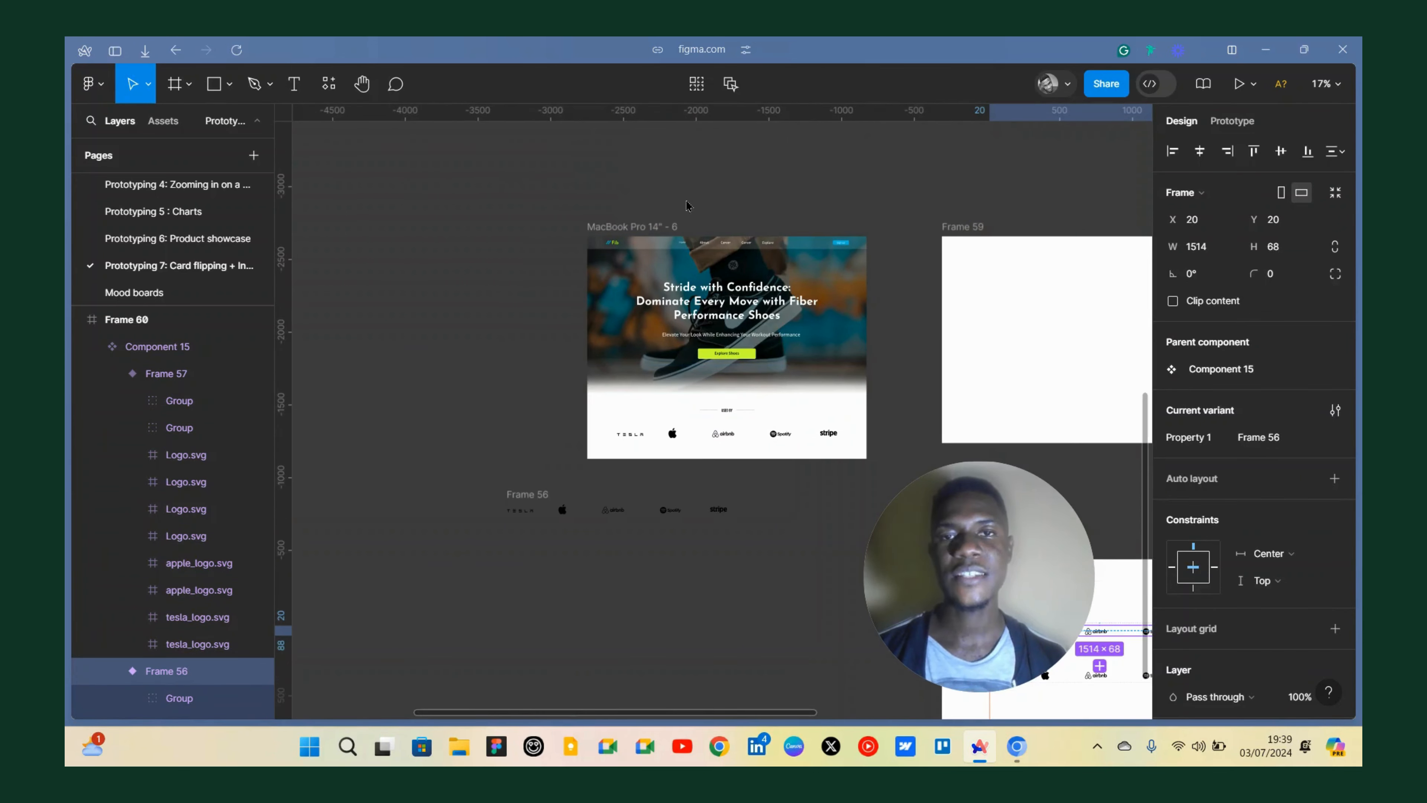
Select the landing page frame and open a prototype preview of it.
click(639, 227)
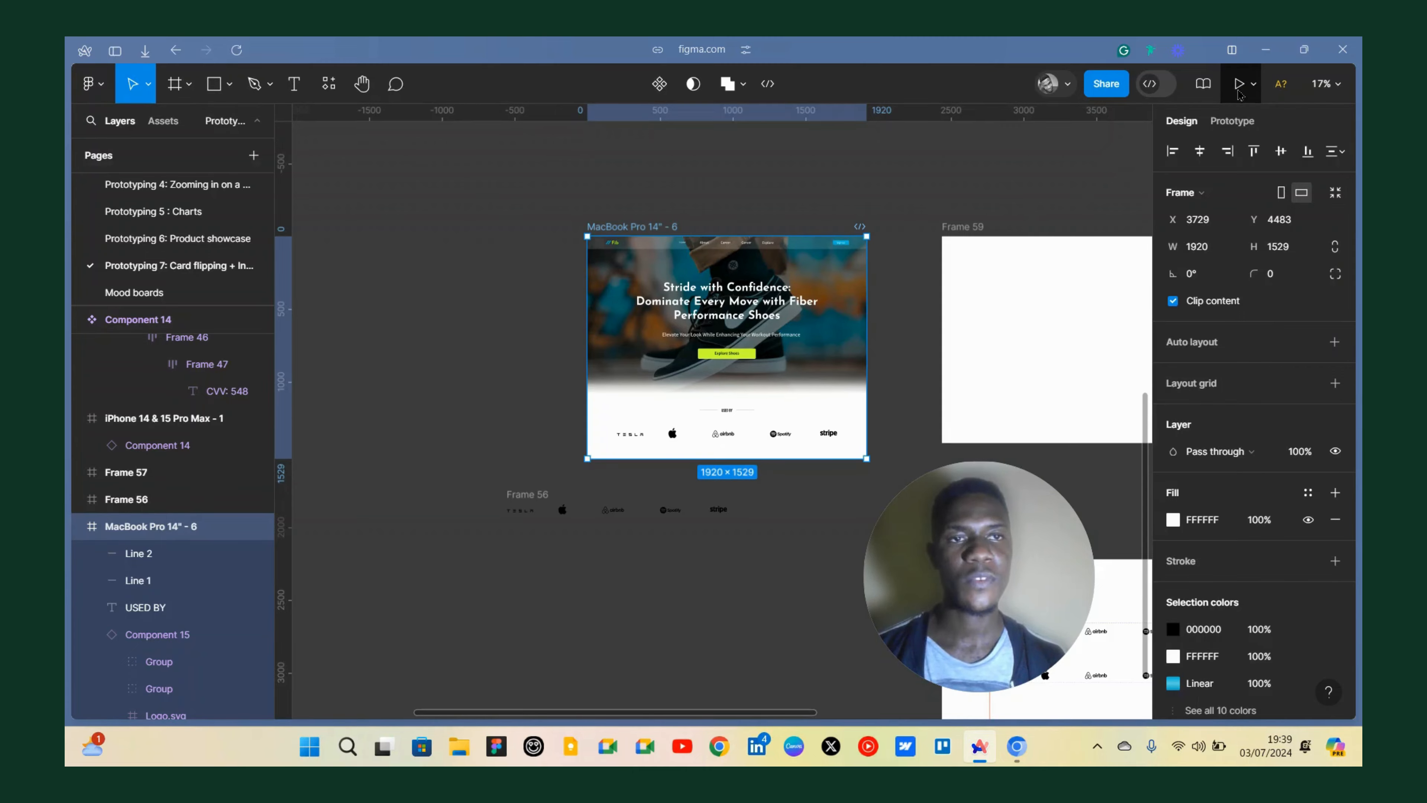
click(1240, 93)
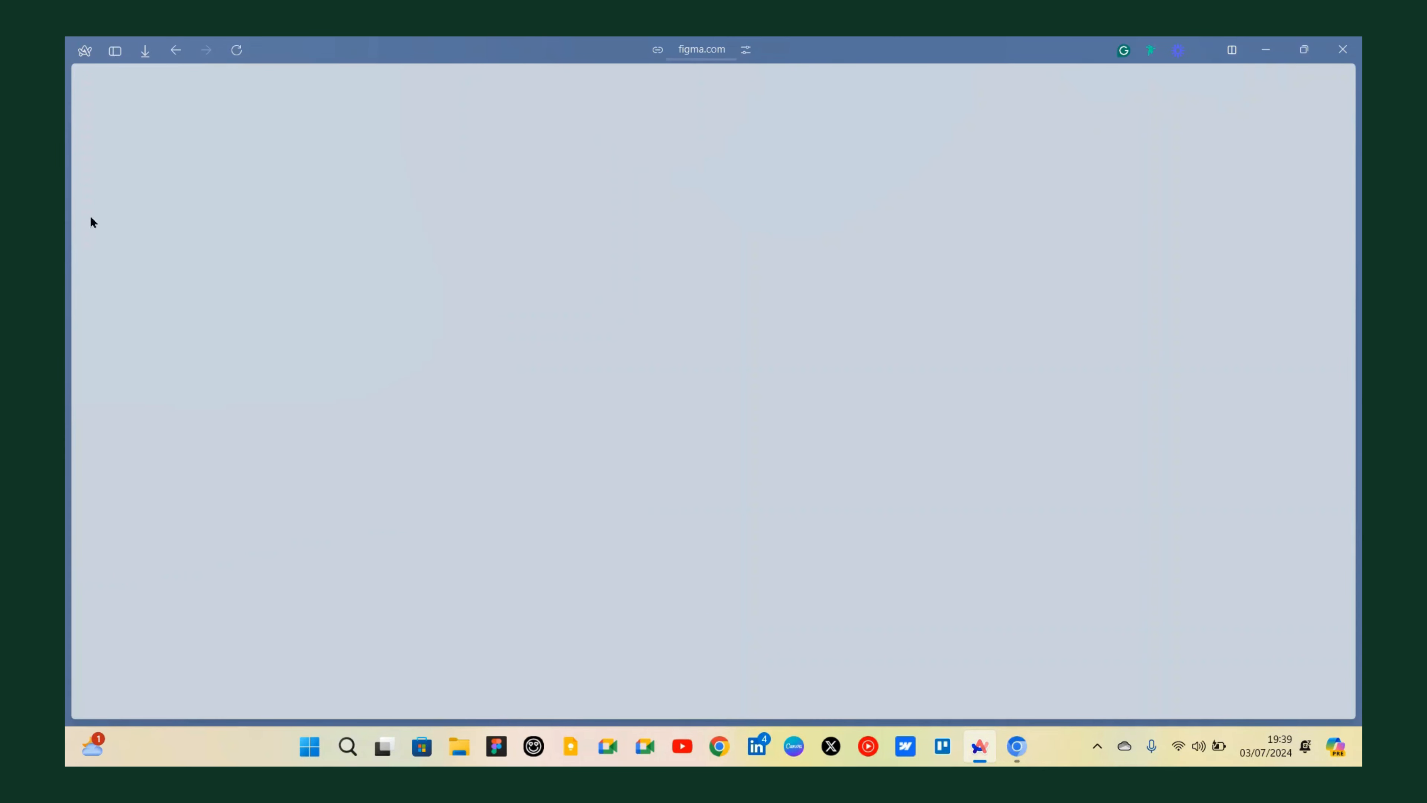
mouse_move(92, 221)
click(133, 560)
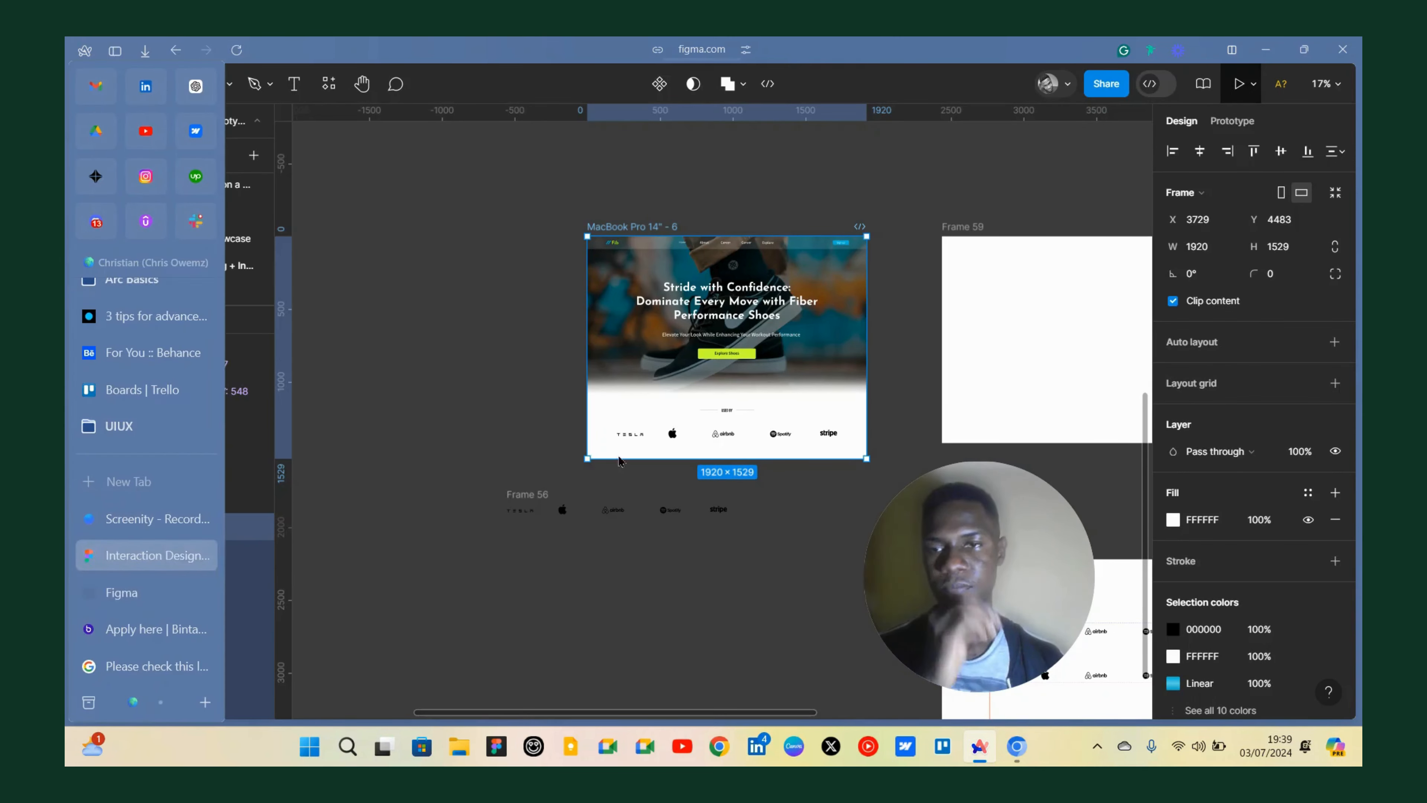
key(shift+space)
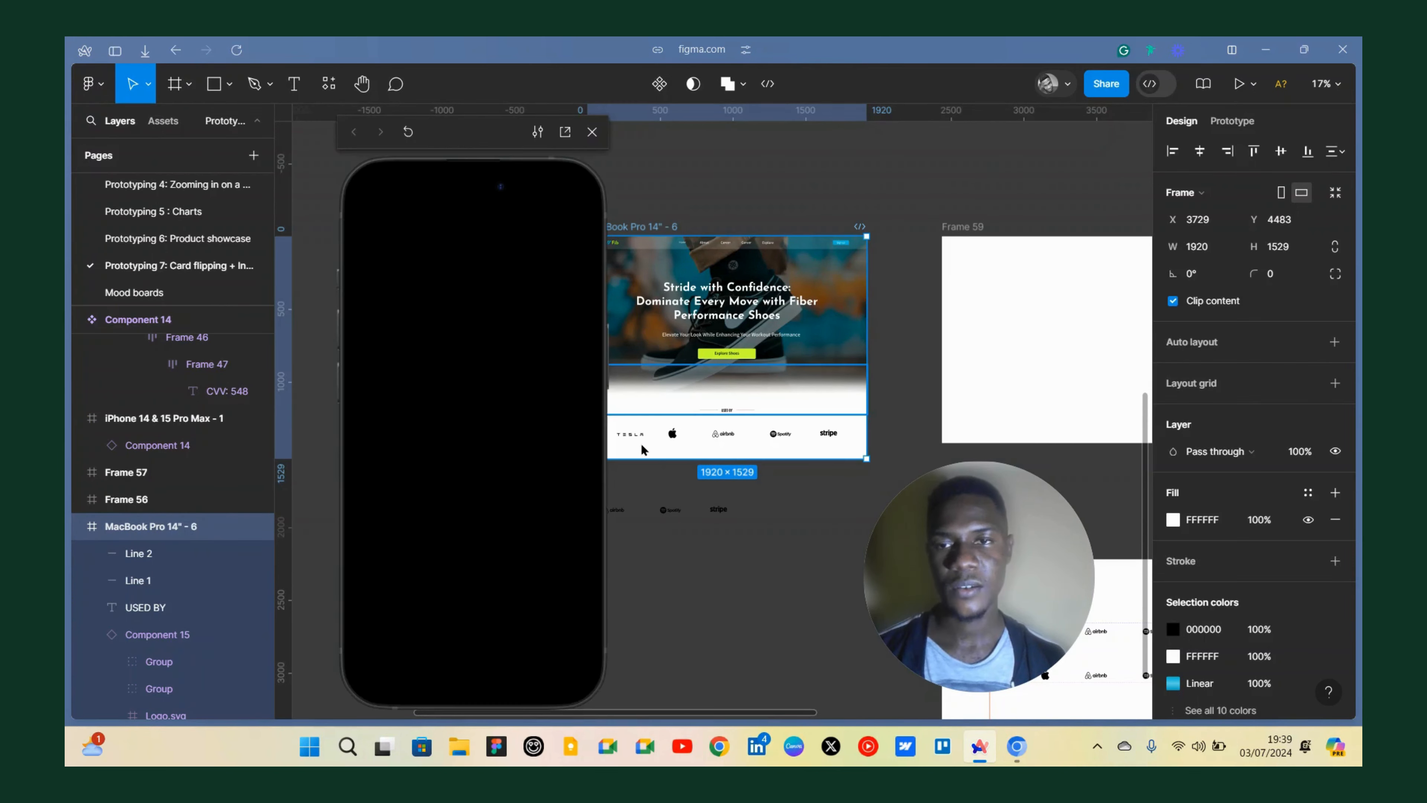
Close the preview and set the prototype's device to None.
key(shift+space)
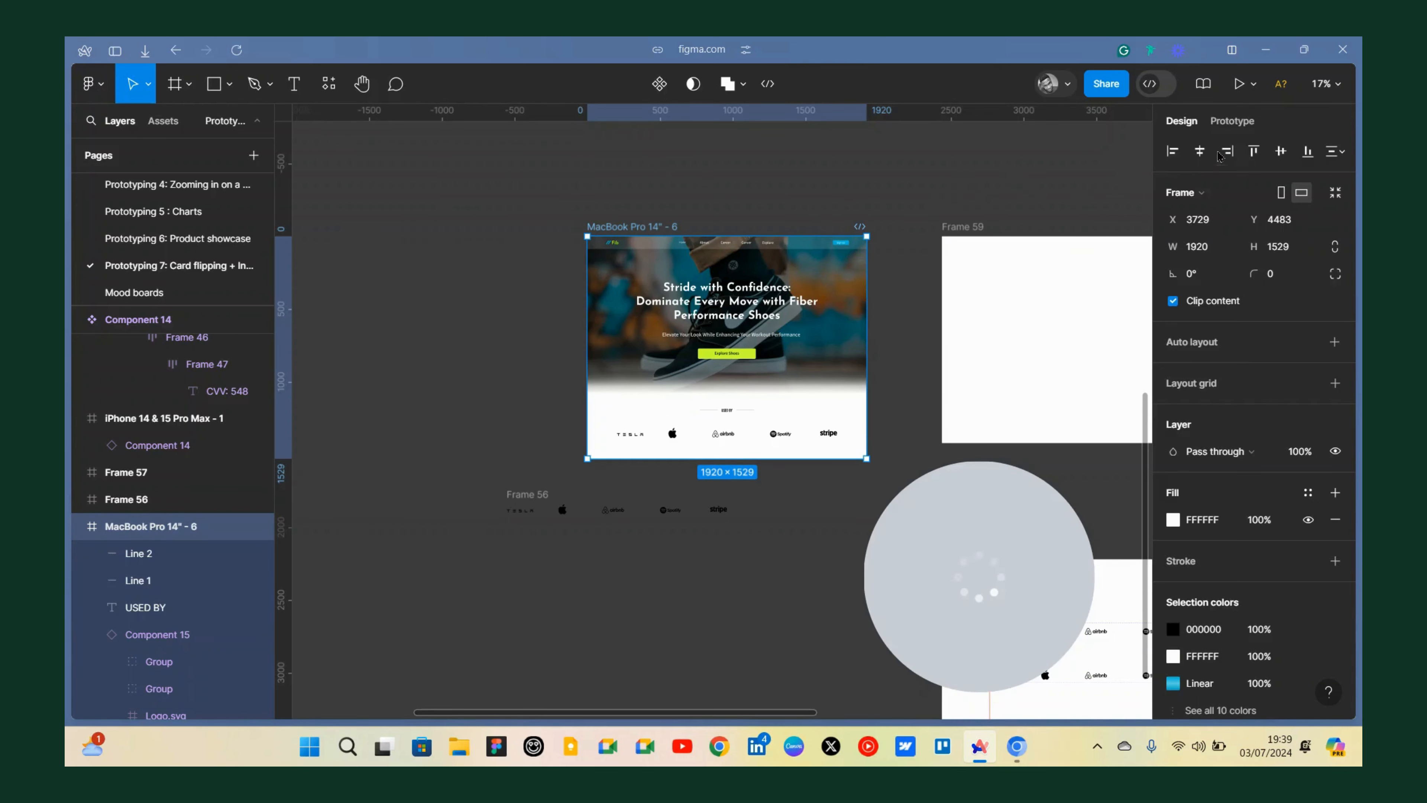
key(Escape)
click(1232, 121)
click(1222, 195)
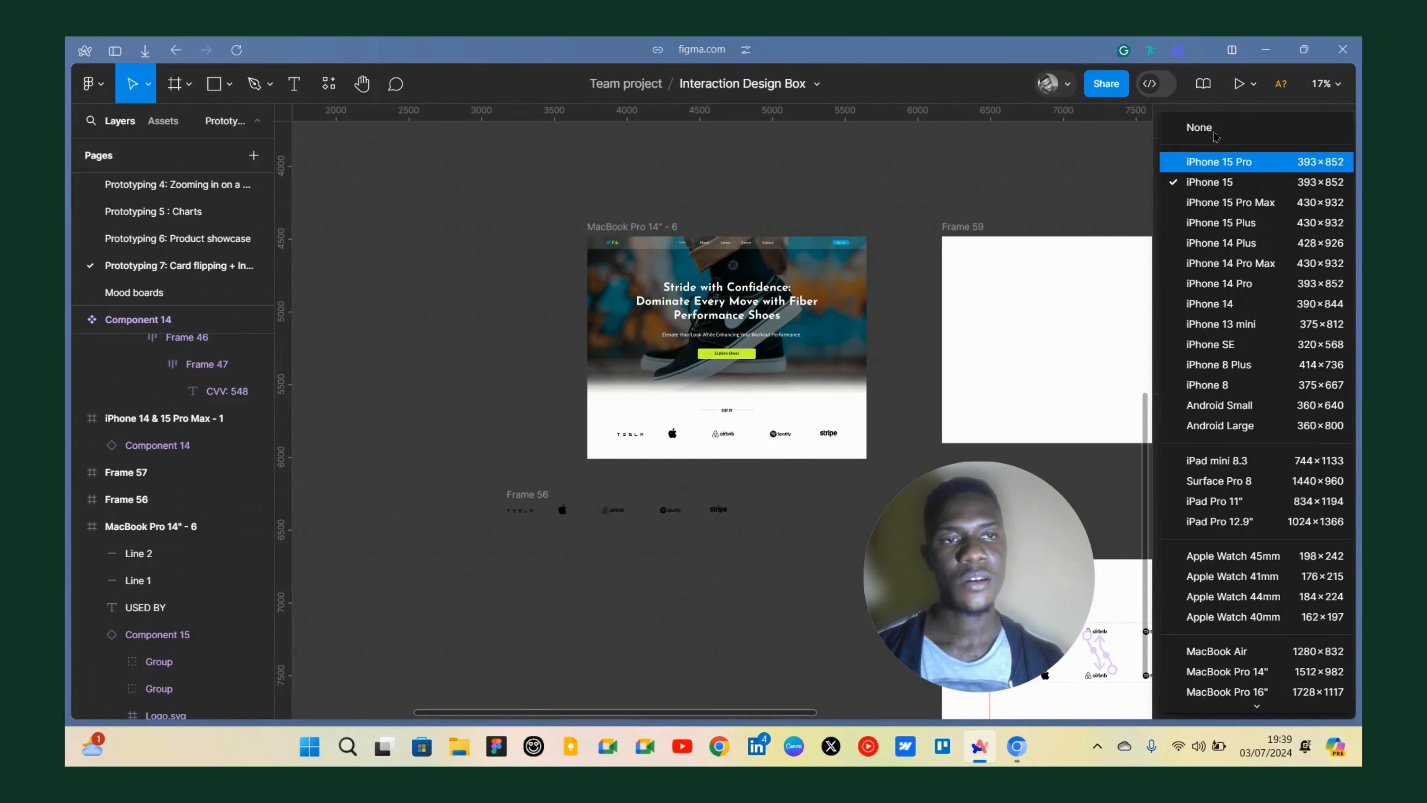
click(1215, 131)
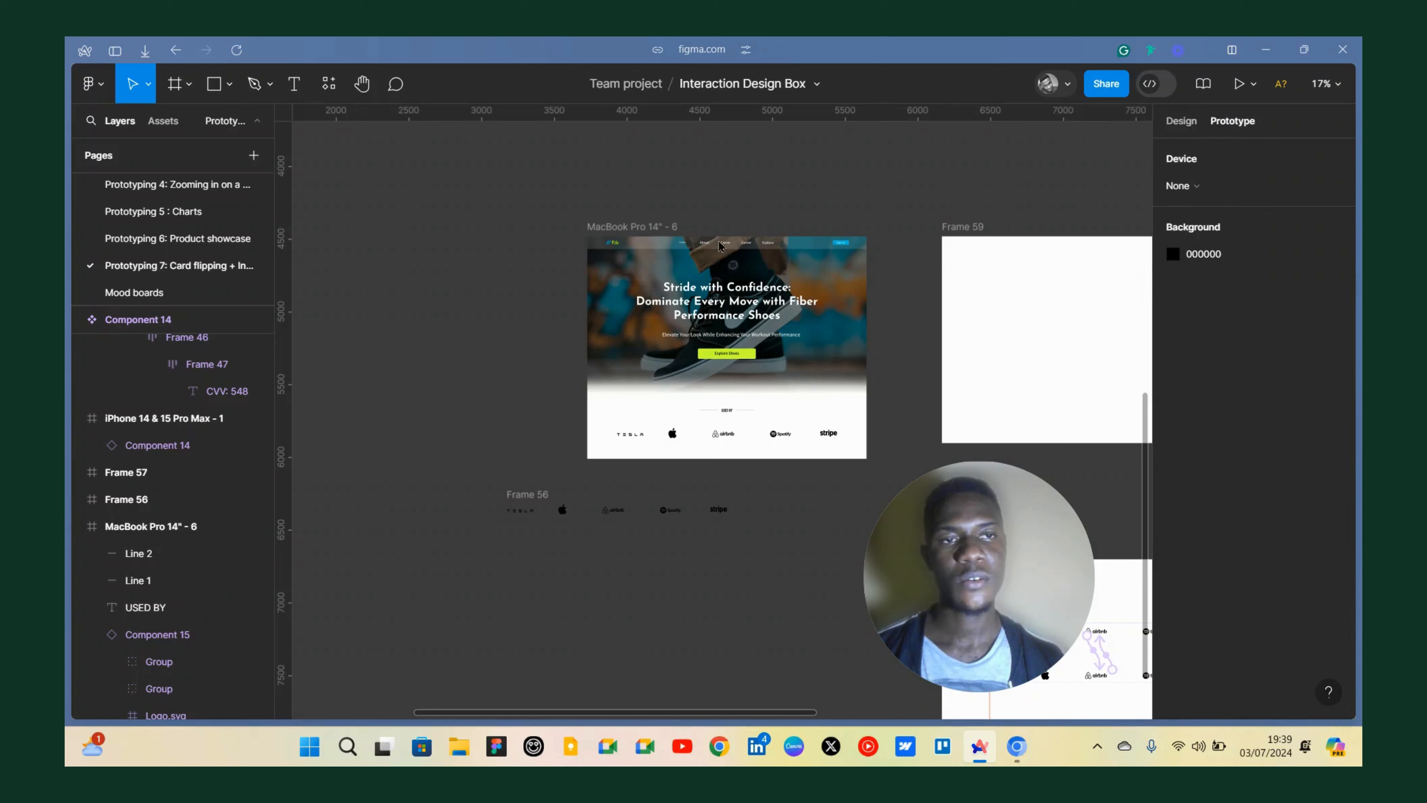
Open a prototype preview of the landing page frame, enlarge it, and scroll to watch the logo row move.
click(622, 231)
key(shift+space)
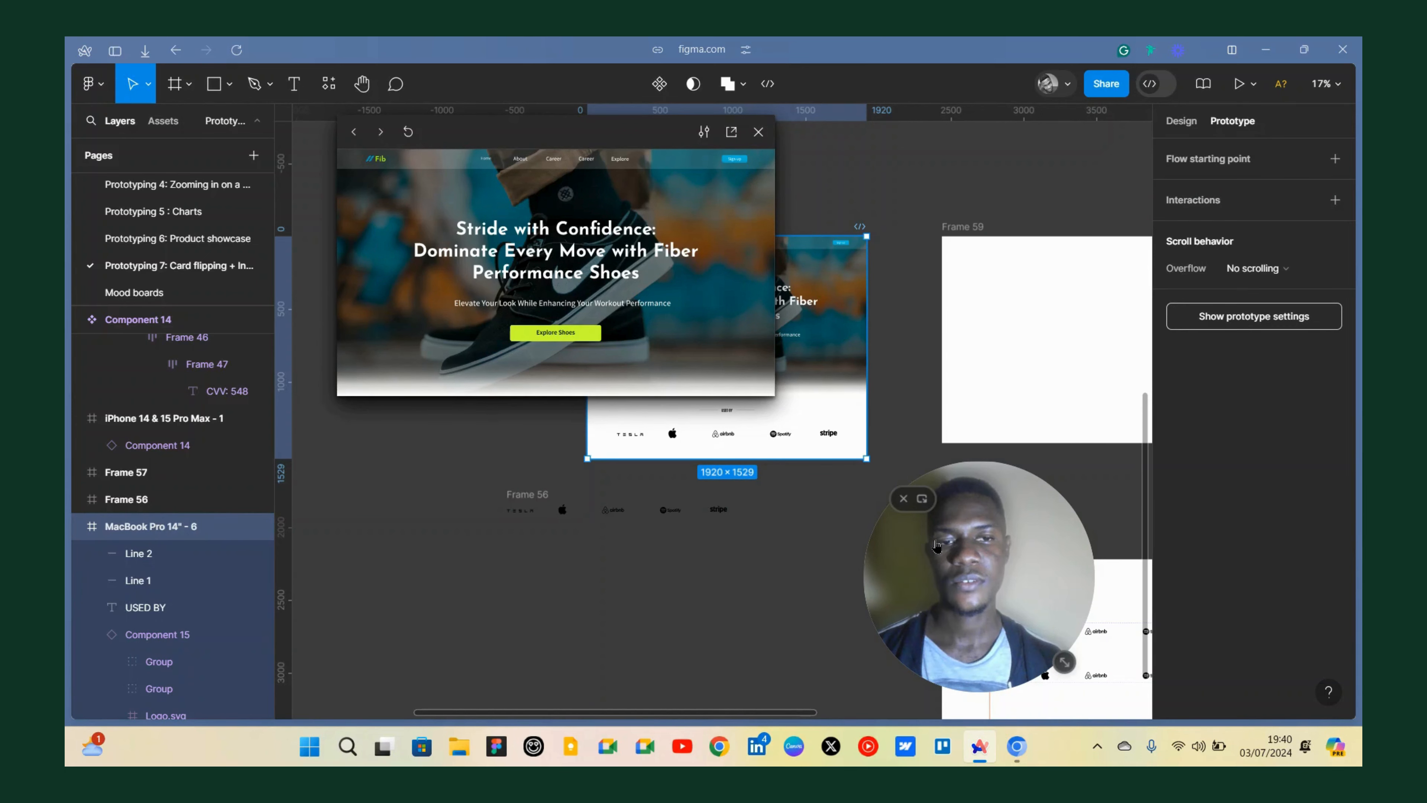
drag(774, 400, 948, 519)
scroll(580, 494, down, 3)
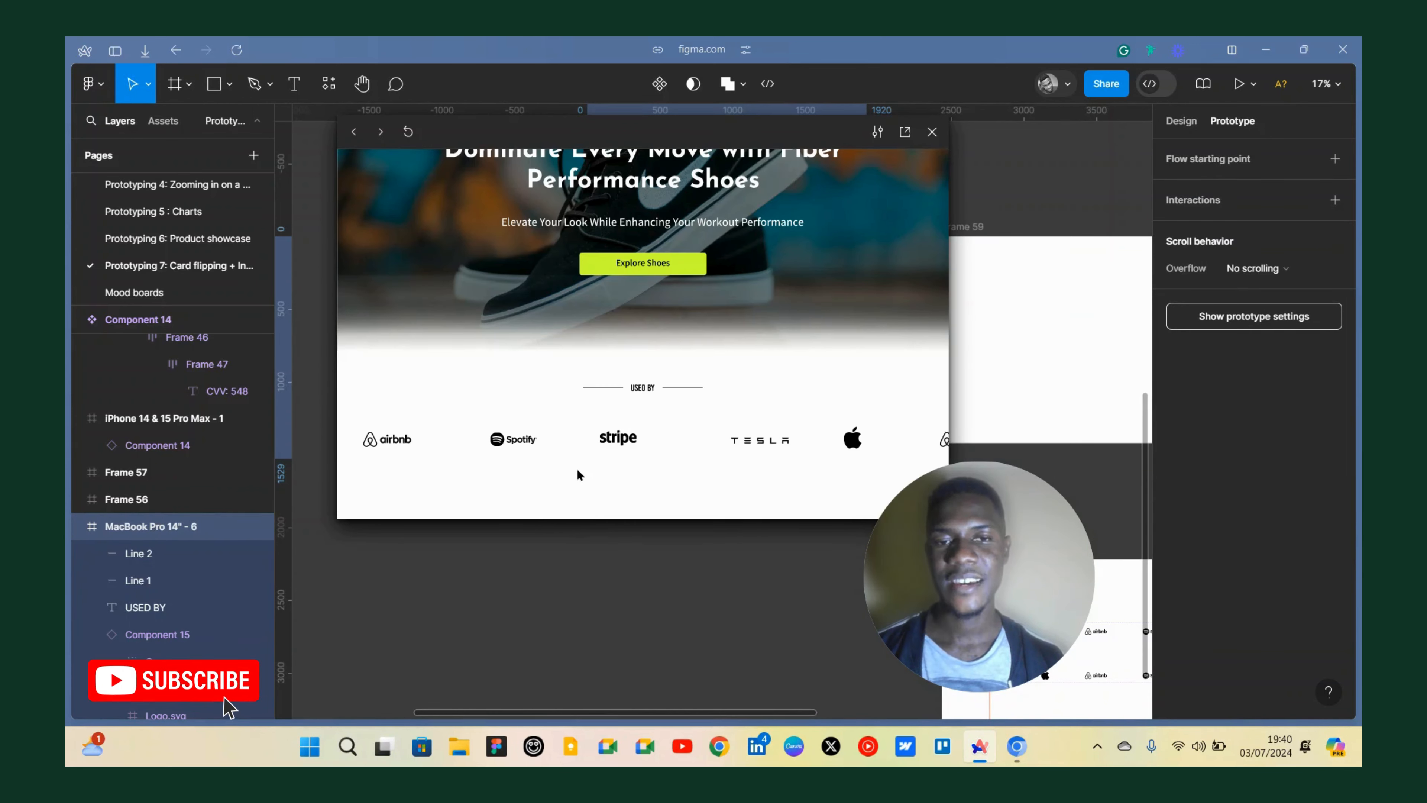
scroll(574, 213, up, 2)
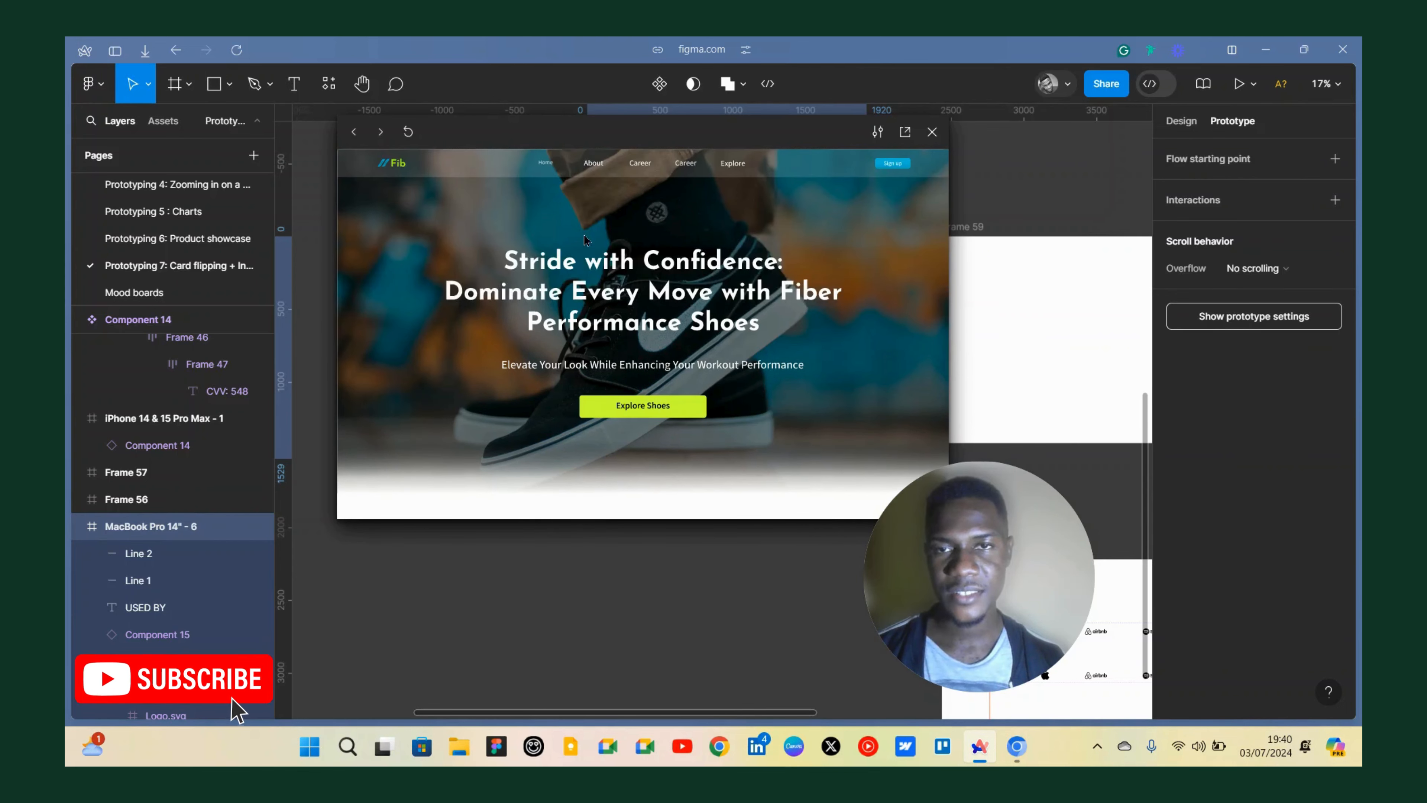
scroll(626, 382, down, 2)
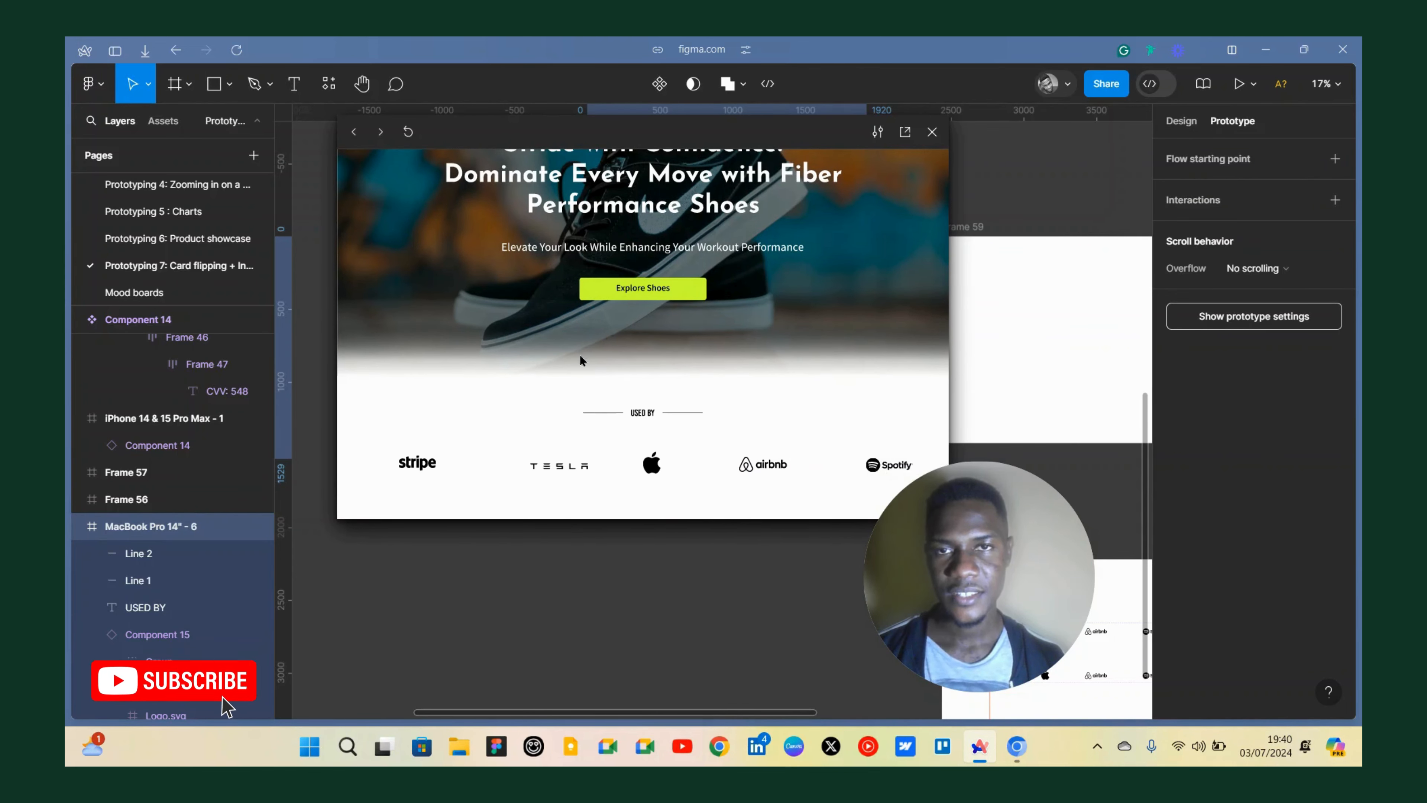
drag(577, 134, 490, 157)
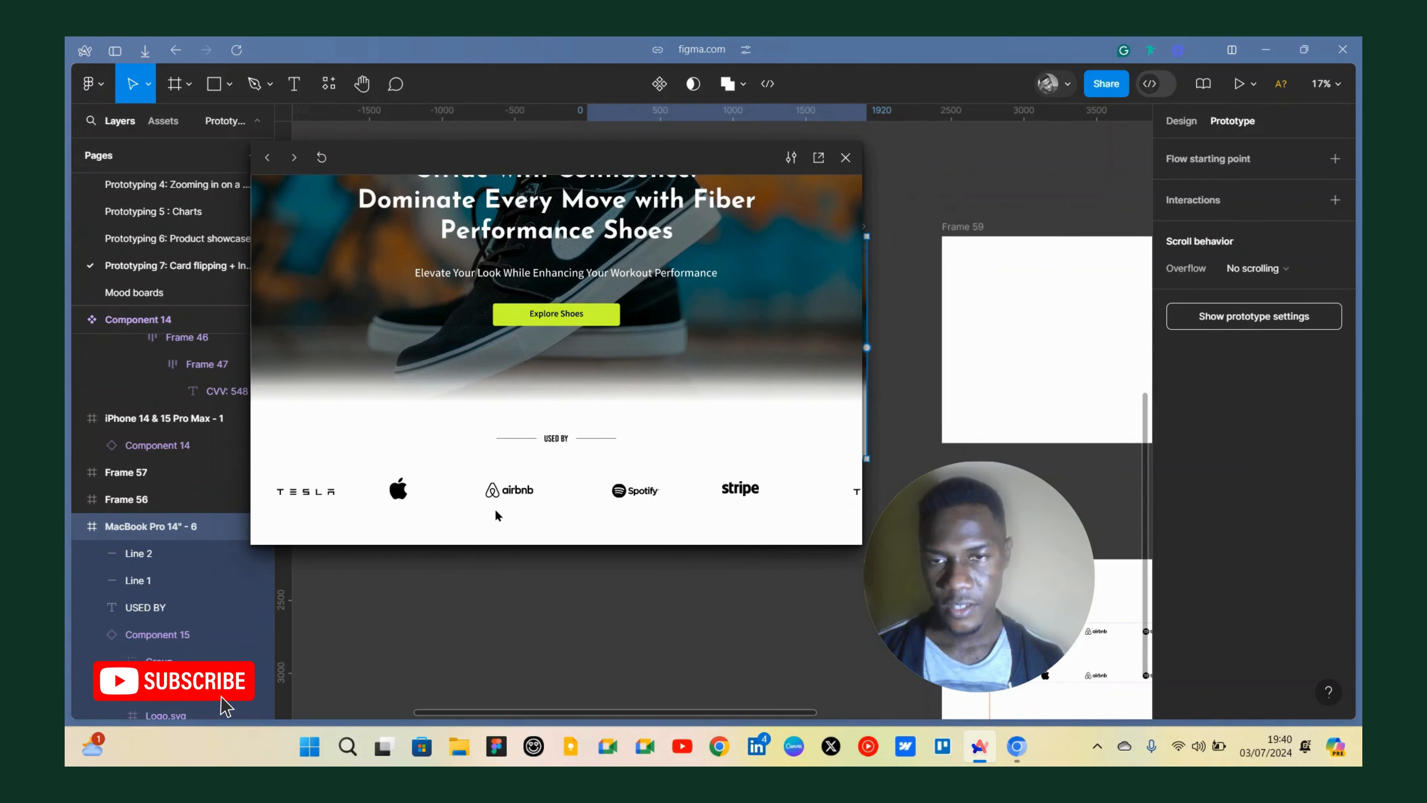